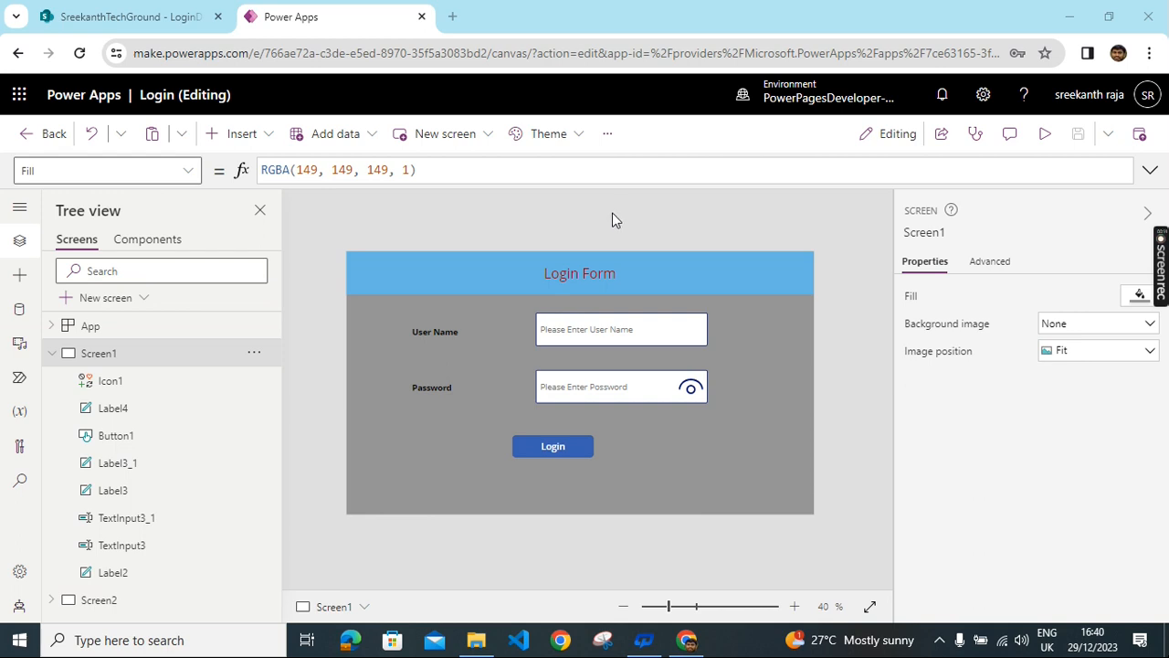
- Check the stored credentials in the LoginDetails list, then run the Login app in preview
left_click(128, 17)
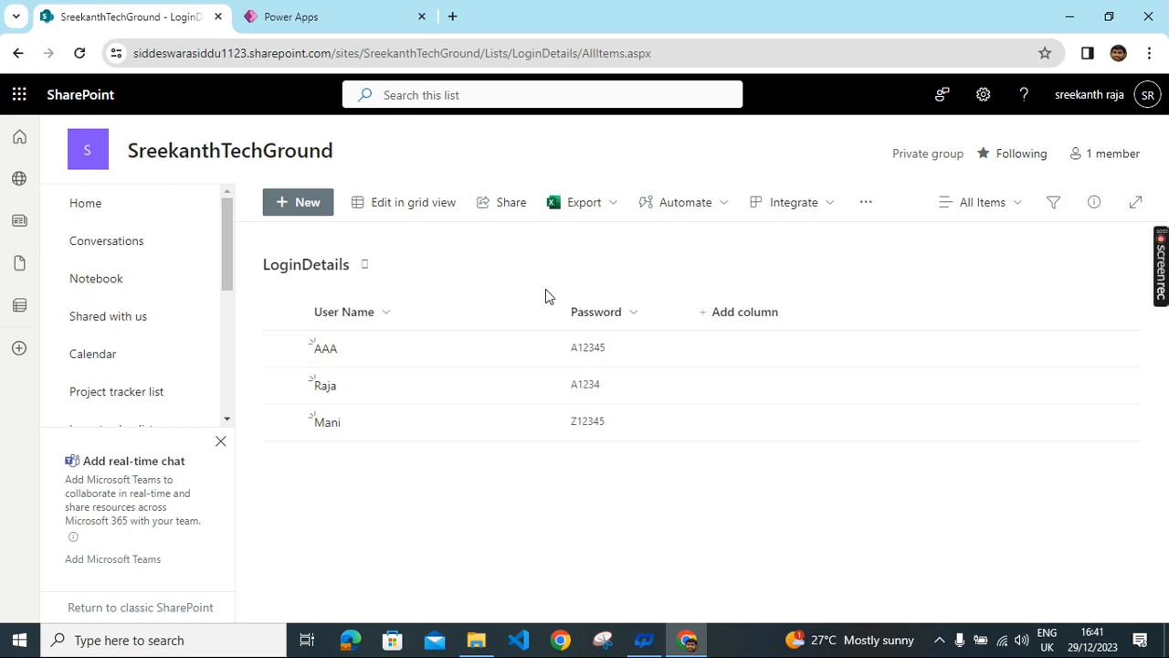
left_click(435, 15)
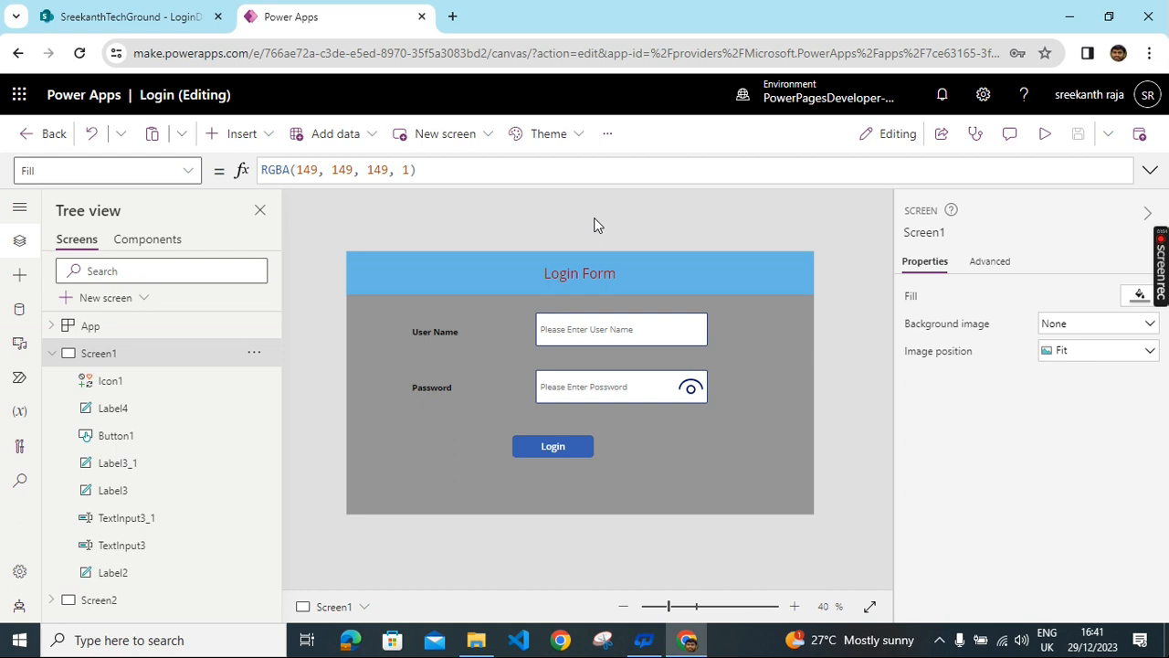
left_click(1047, 137)
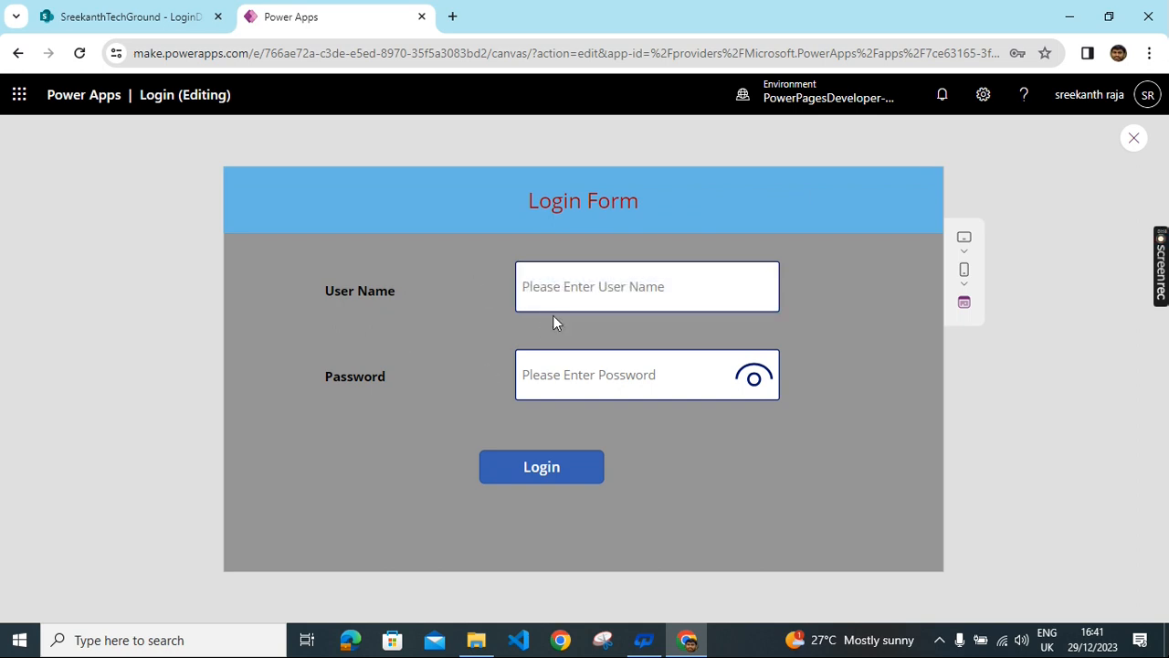
- Submit user name 'dfgsdh' with a made-up password so 'Please enter Correct details' appears
left_click(587, 287)
type("dfgsdh")
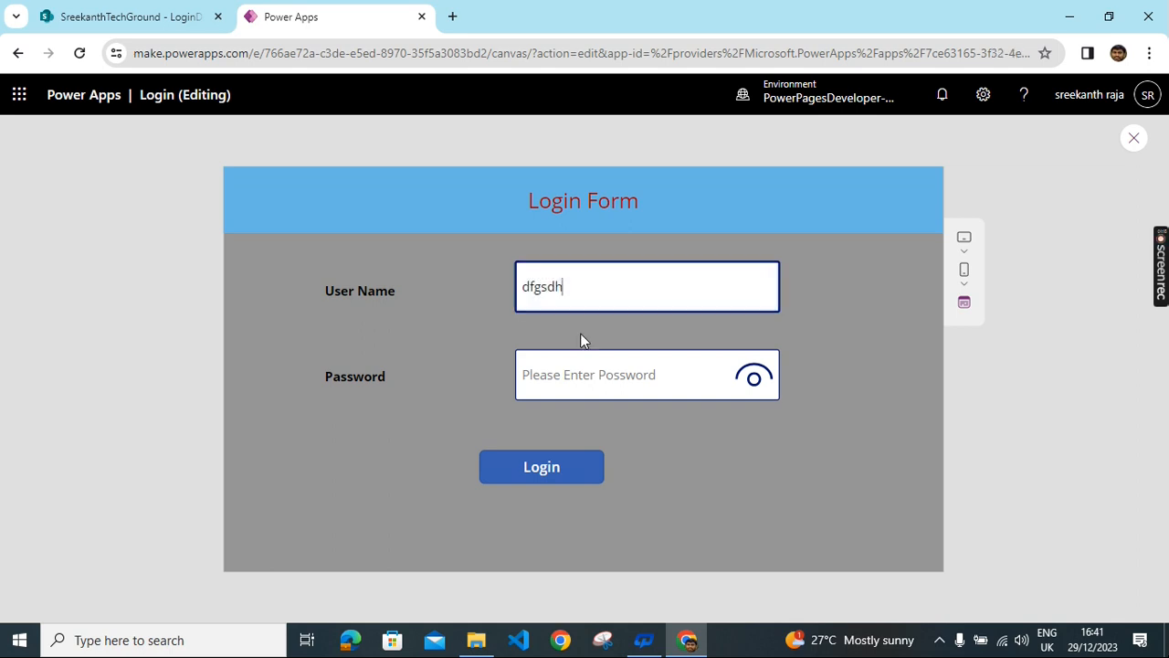
left_click(581, 373)
type("•••••••••••")
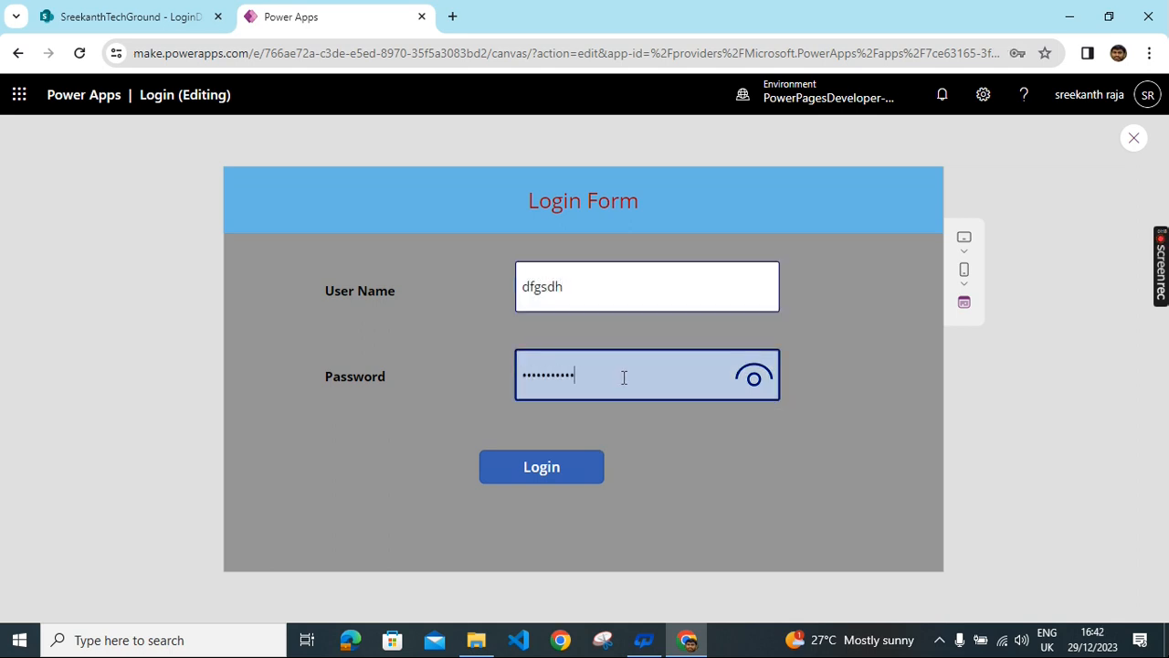
type("•")
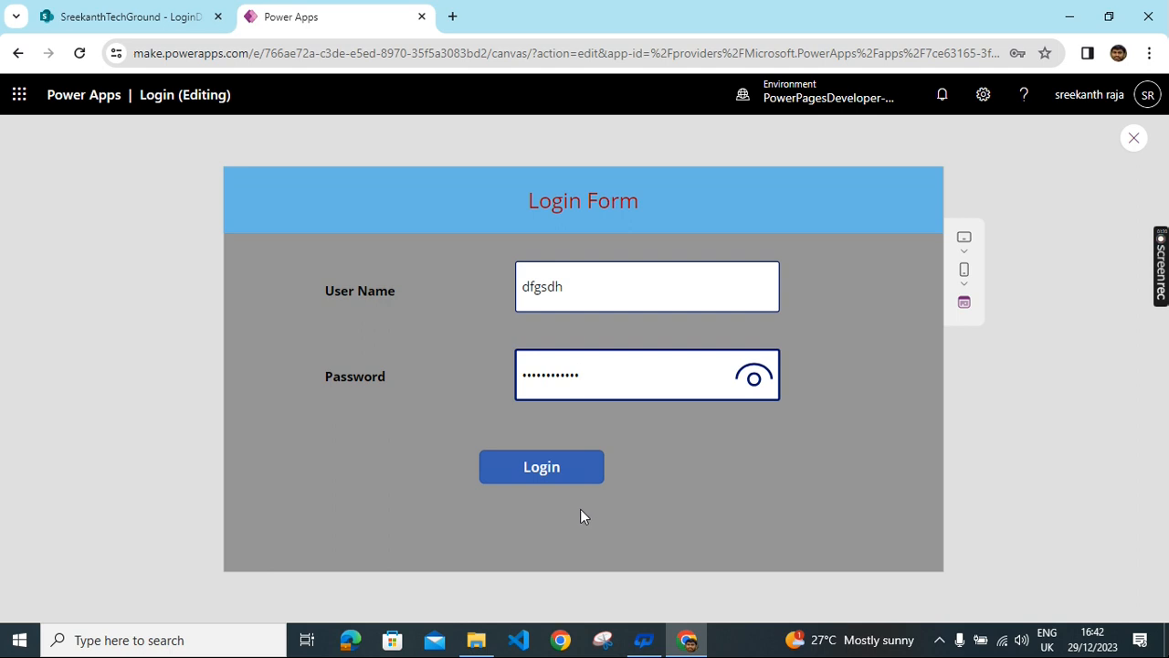
left_click(559, 481)
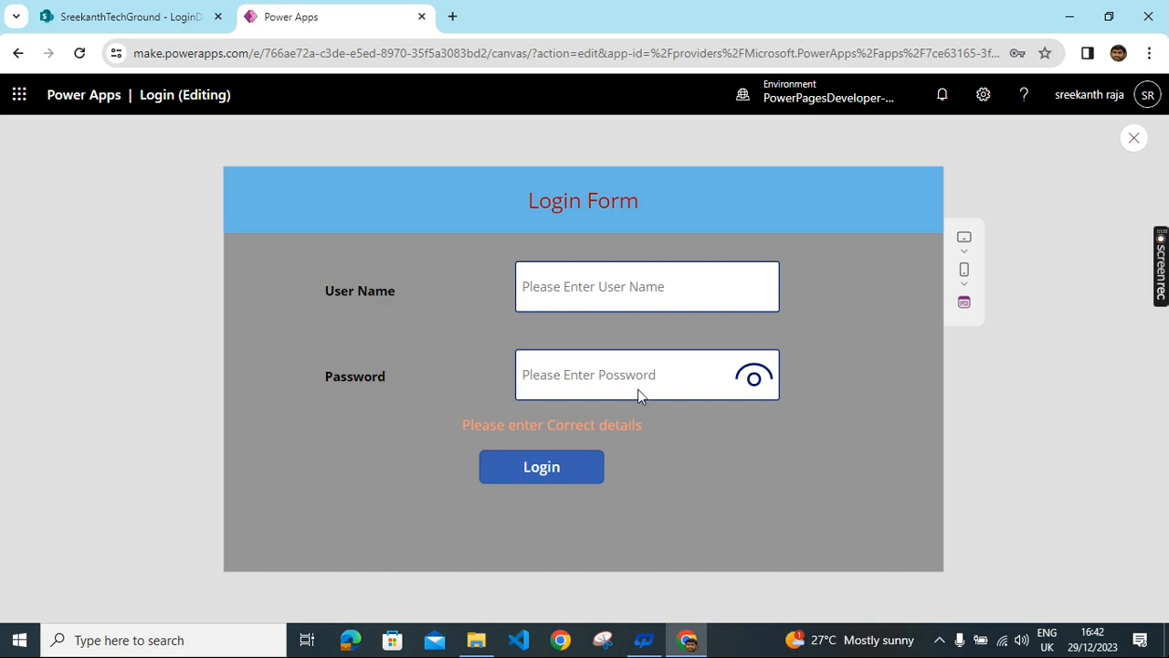
left_click(613, 289)
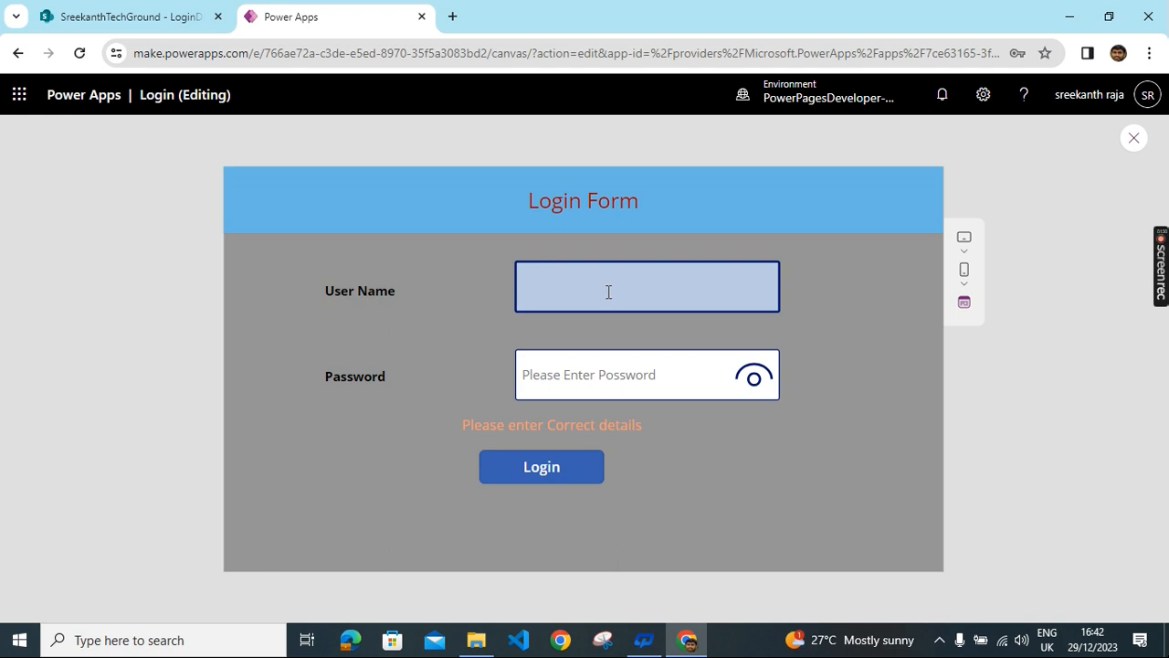
mouse_move(134, 16)
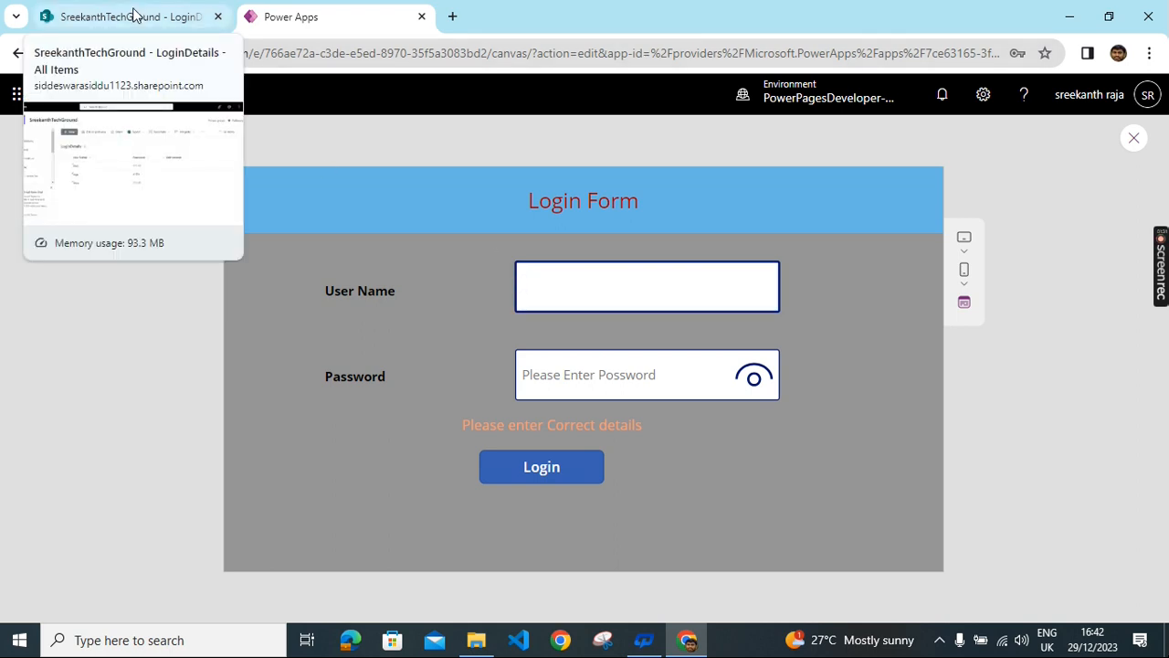
left_click(133, 16)
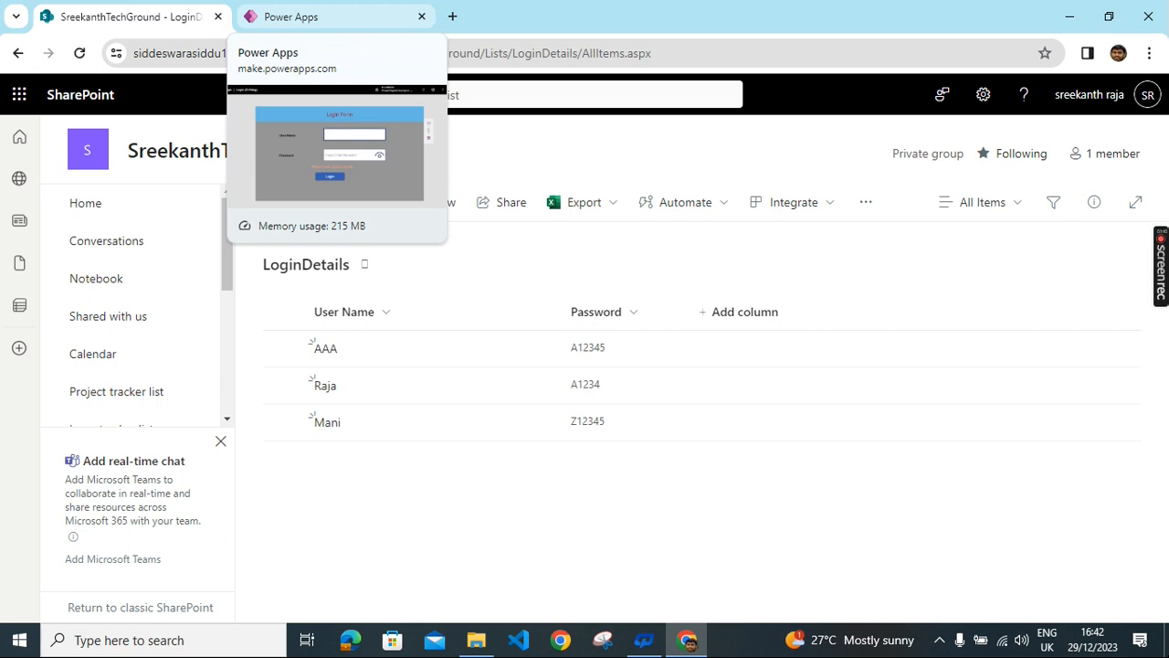
left_click(347, 17)
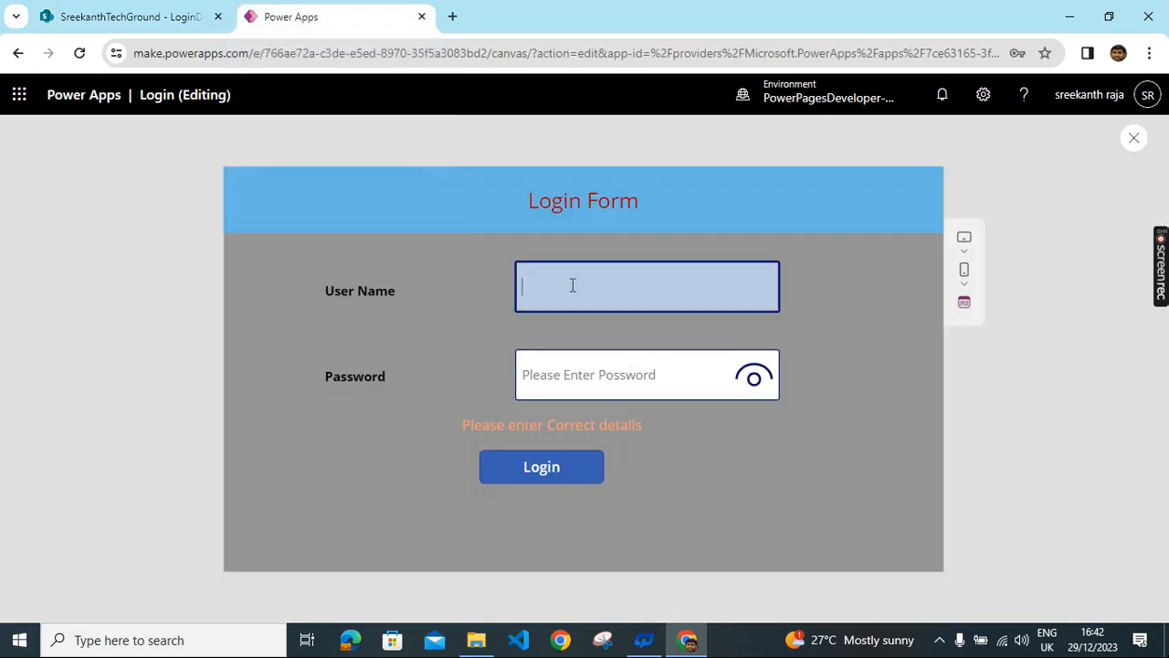
- Enter the valid user name AAA and its password, unmasking it with the eye icon
type("AAA")
left_click(614, 370)
type("AAA")
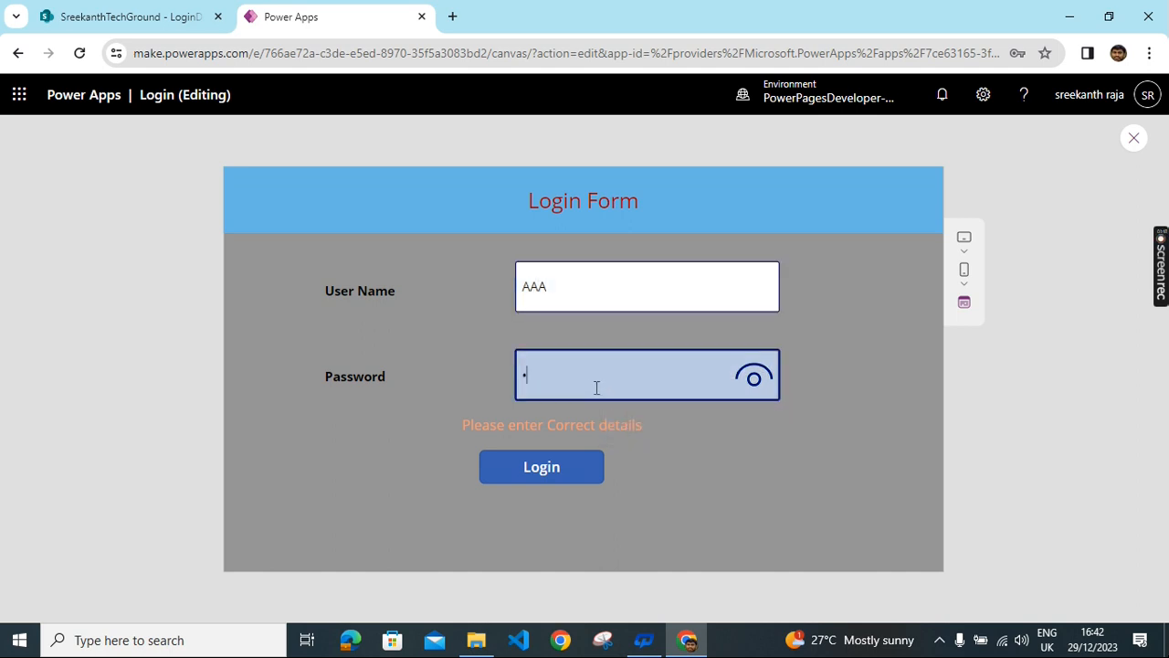
type("AAA")
left_click(755, 380)
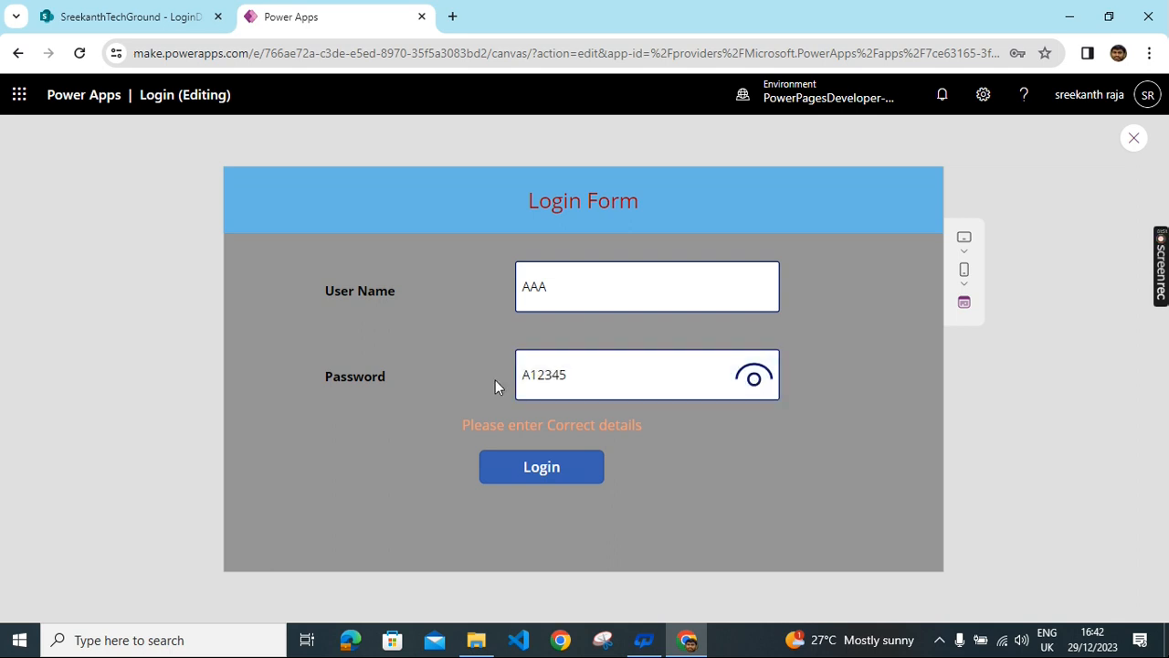
left_click(537, 382)
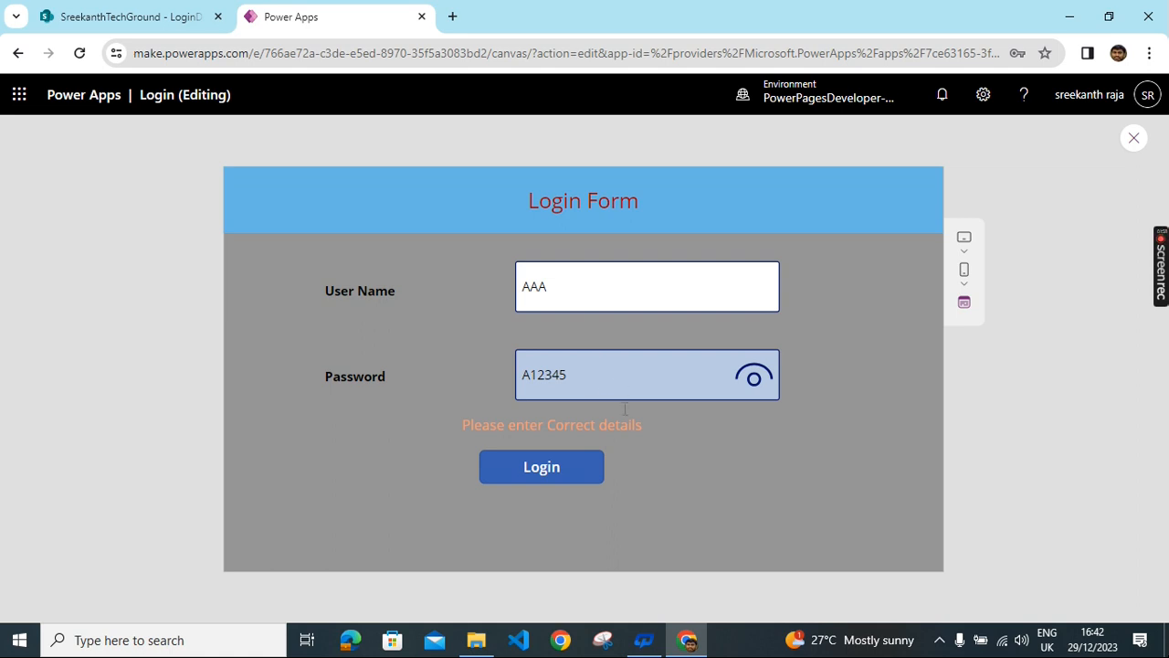
- Log in to reach the 'This was successfully Logged In' screen, then close the preview and dismiss the tip
left_click(541, 482)
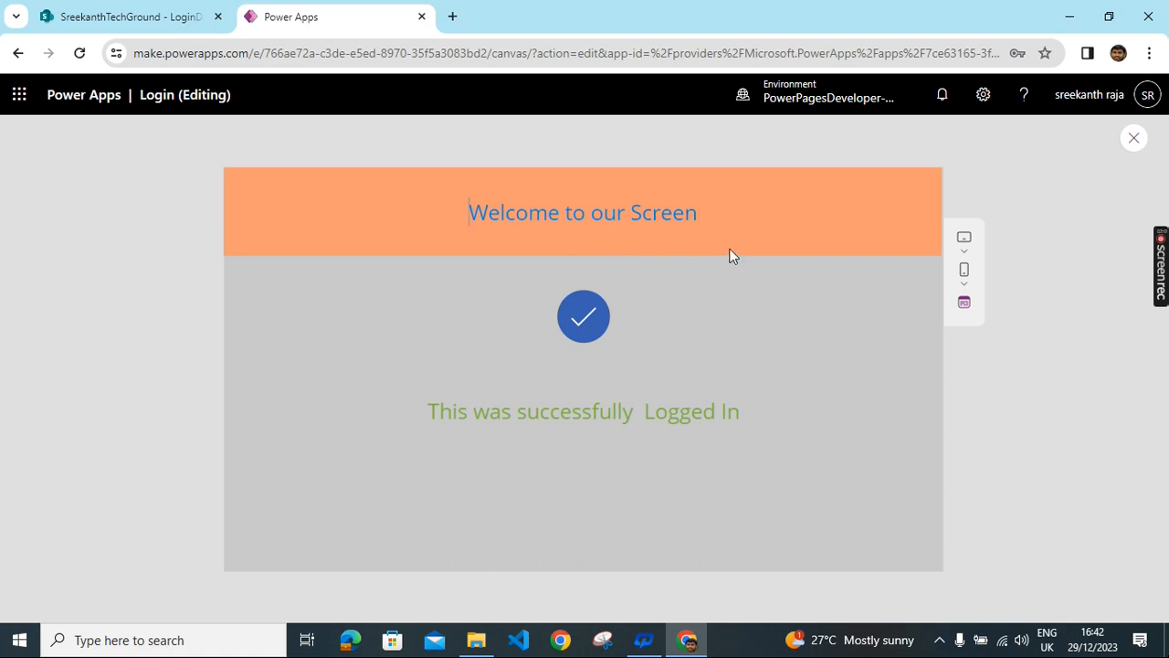
left_click(1133, 138)
left_click(740, 431)
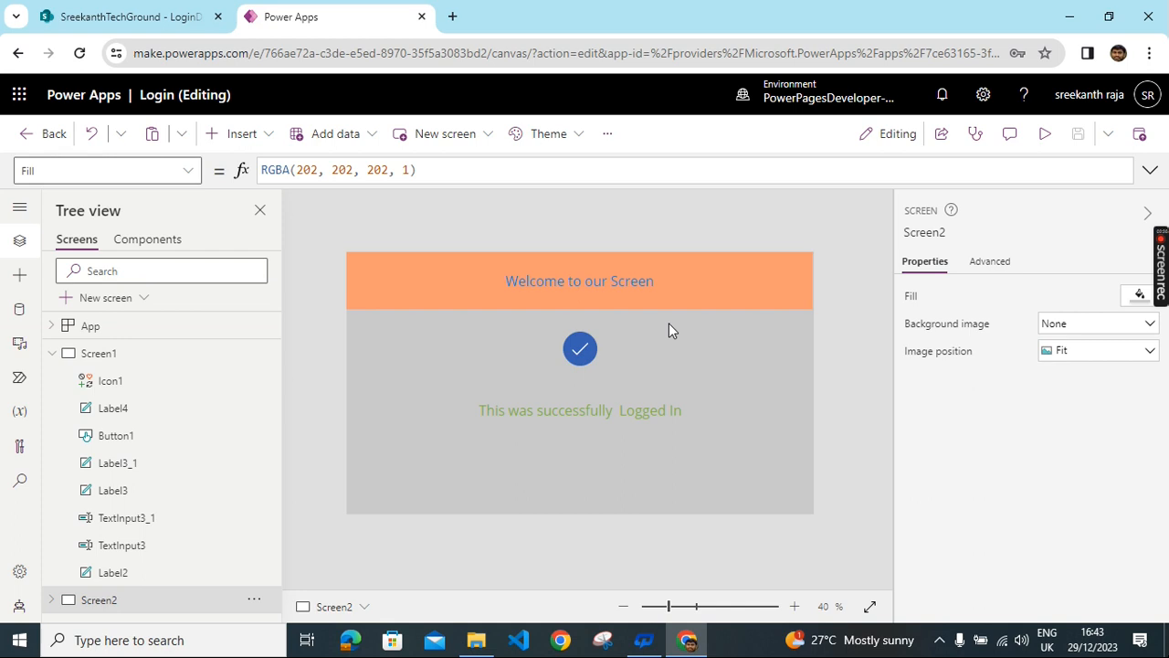
- Go back to the app list and start a Blank canvas app from the Create page
left_click(16, 55)
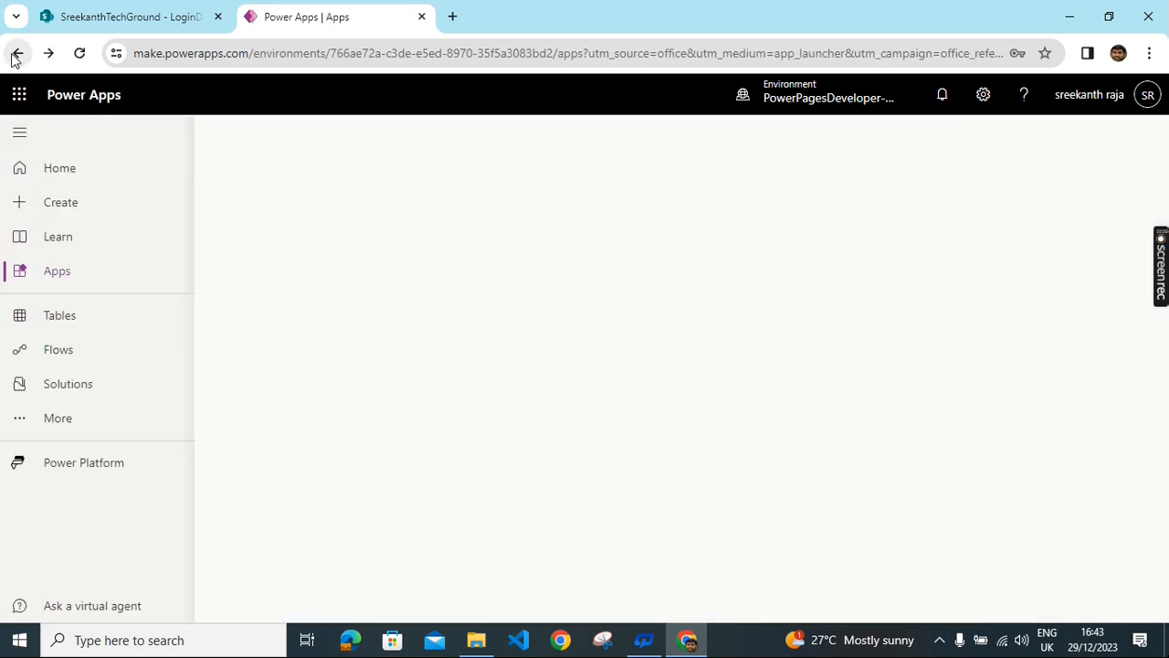
left_click(61, 215)
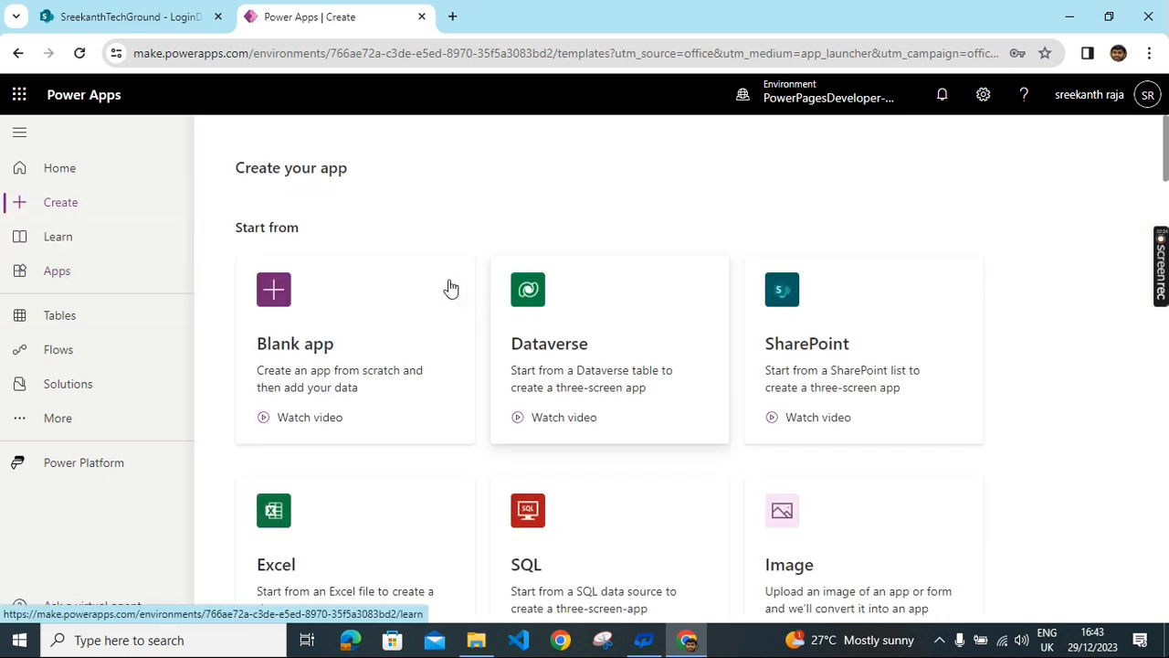
scroll(392, 247, "down", 1)
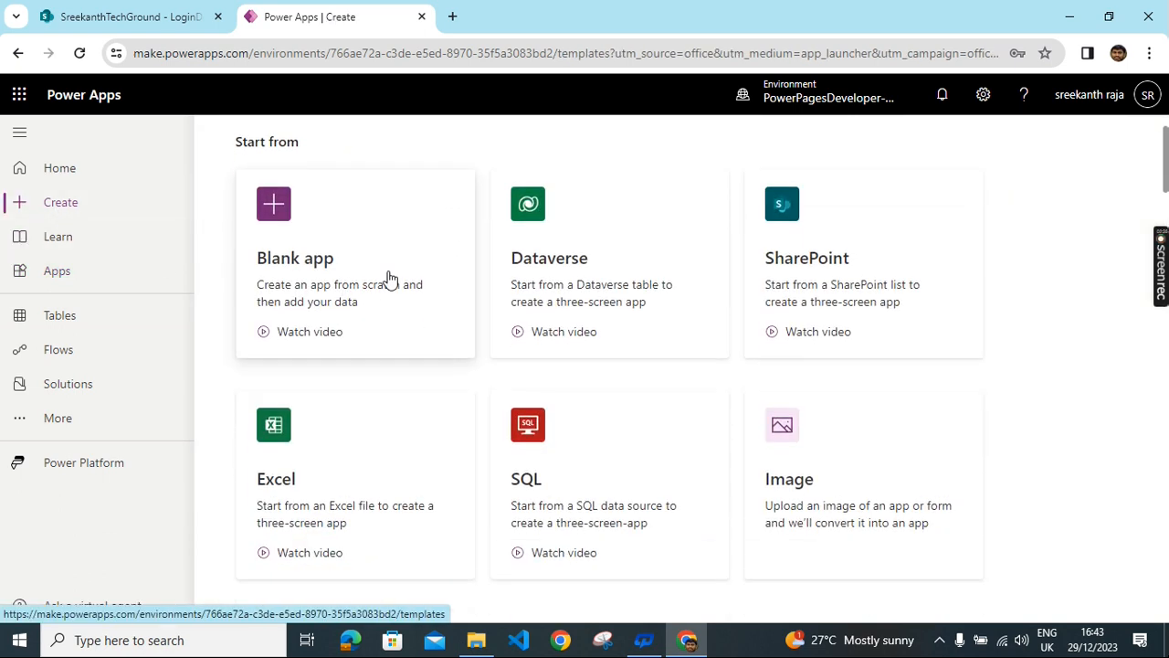
left_click(356, 253)
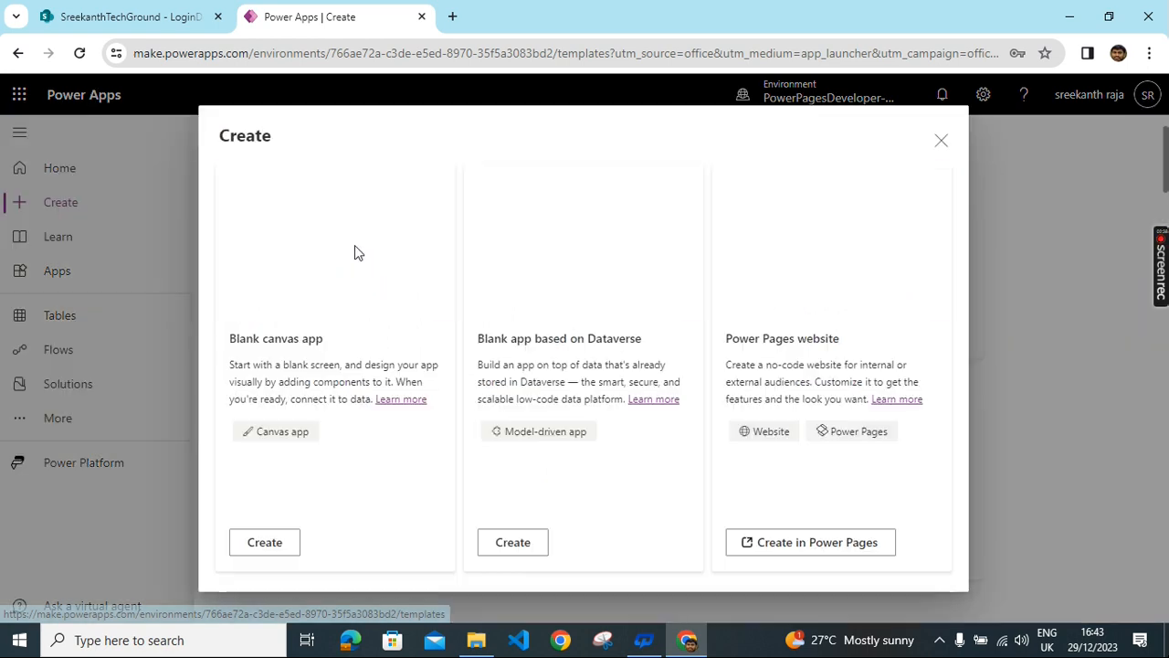
left_click(264, 542)
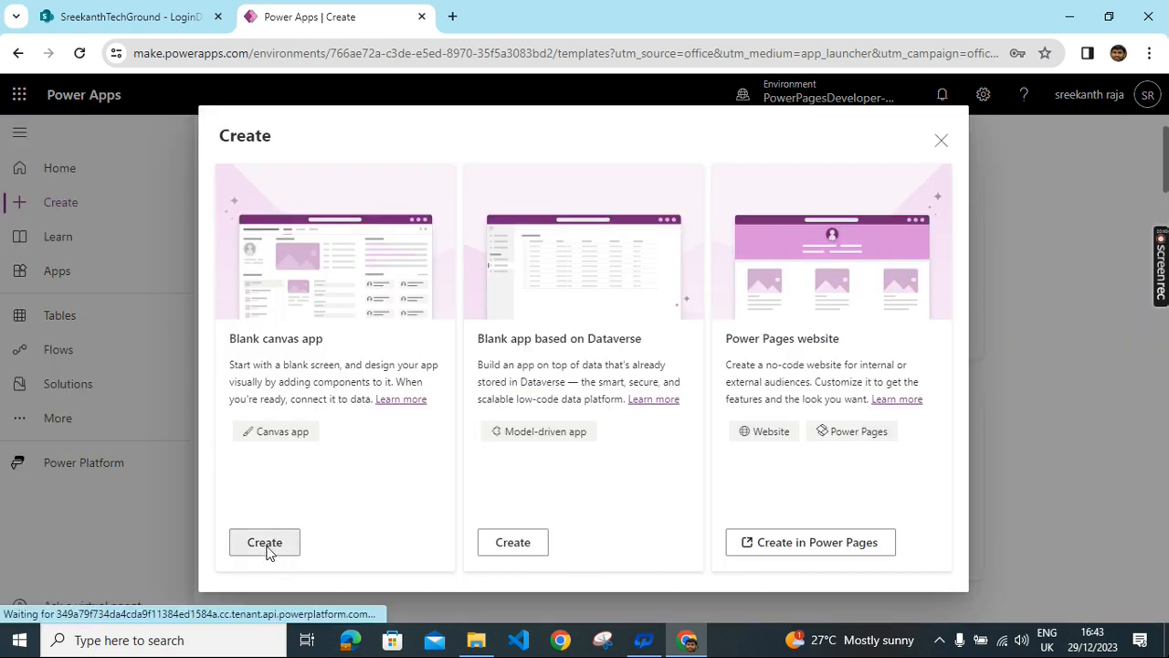
left_click(705, 207)
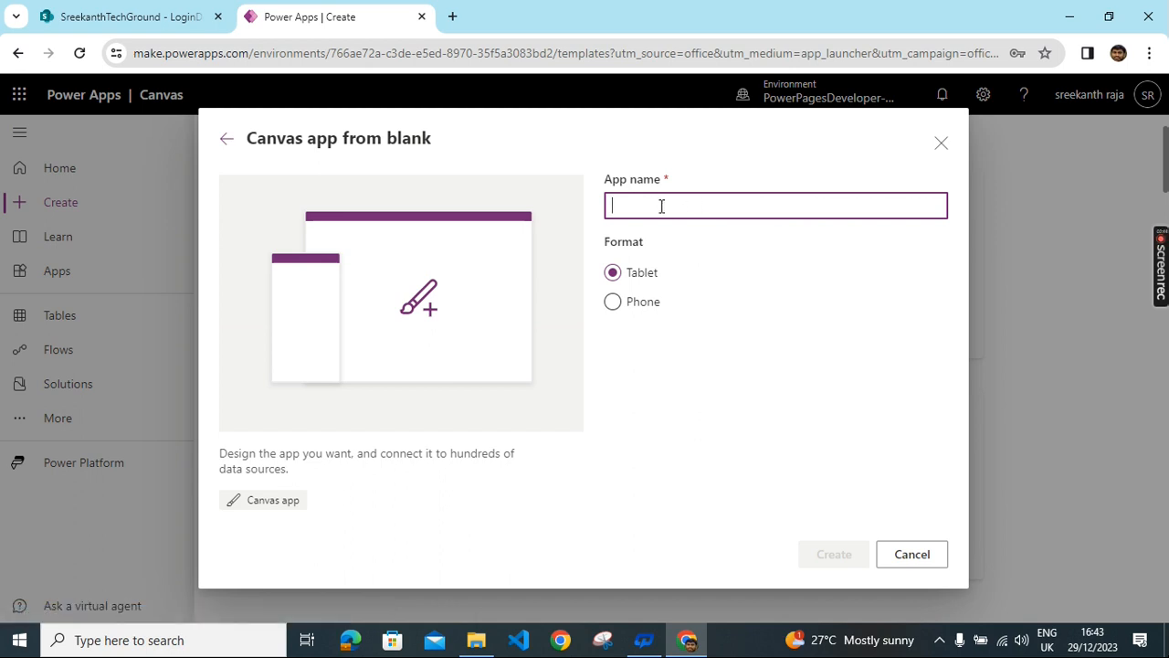
- Create the tablet app 'Simple Login form' and skip the welcome dialog to reach Screen1
type("Simp")
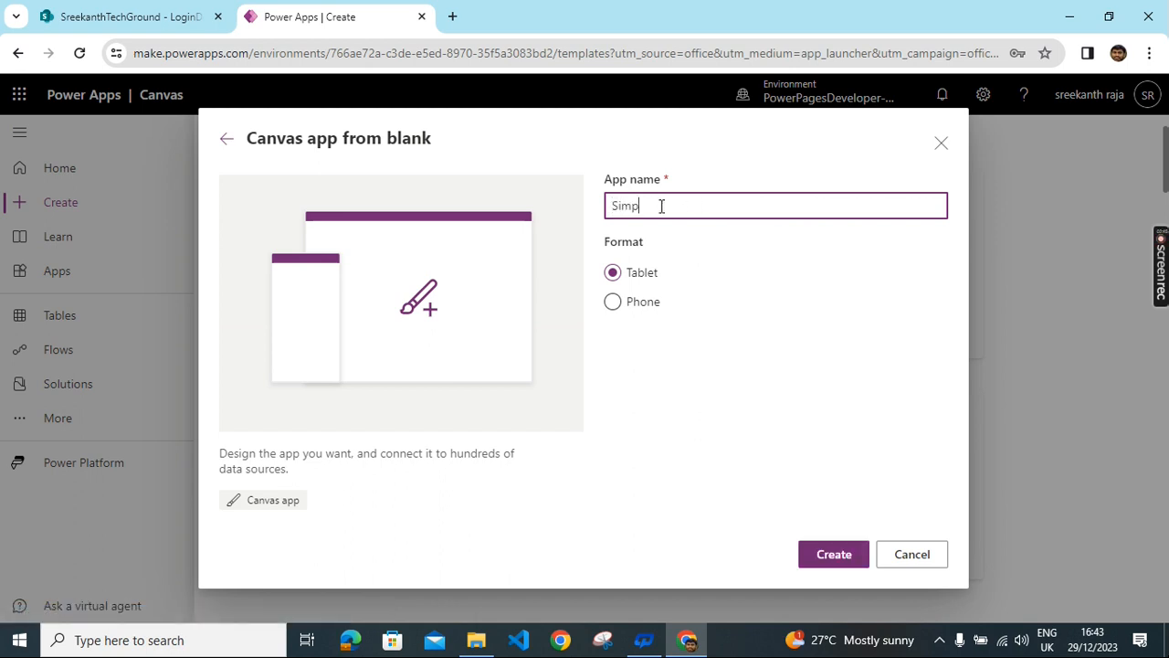
type("le Lo")
type("gin")
type(" form")
type("m")
left_click(854, 559)
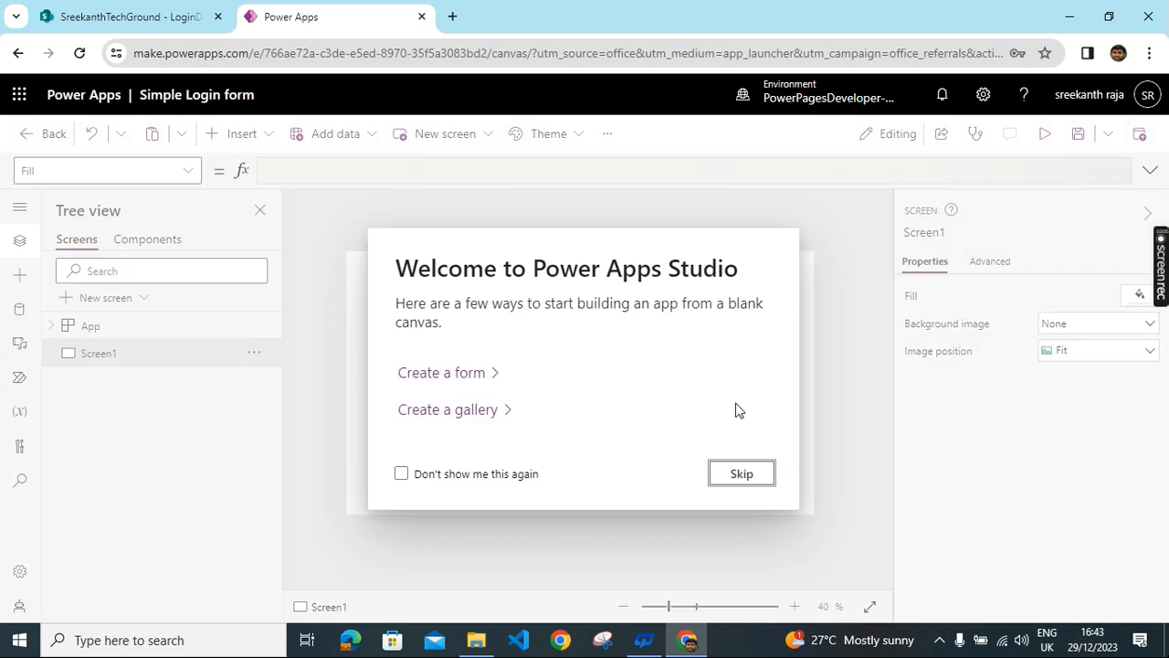
left_click(741, 475)
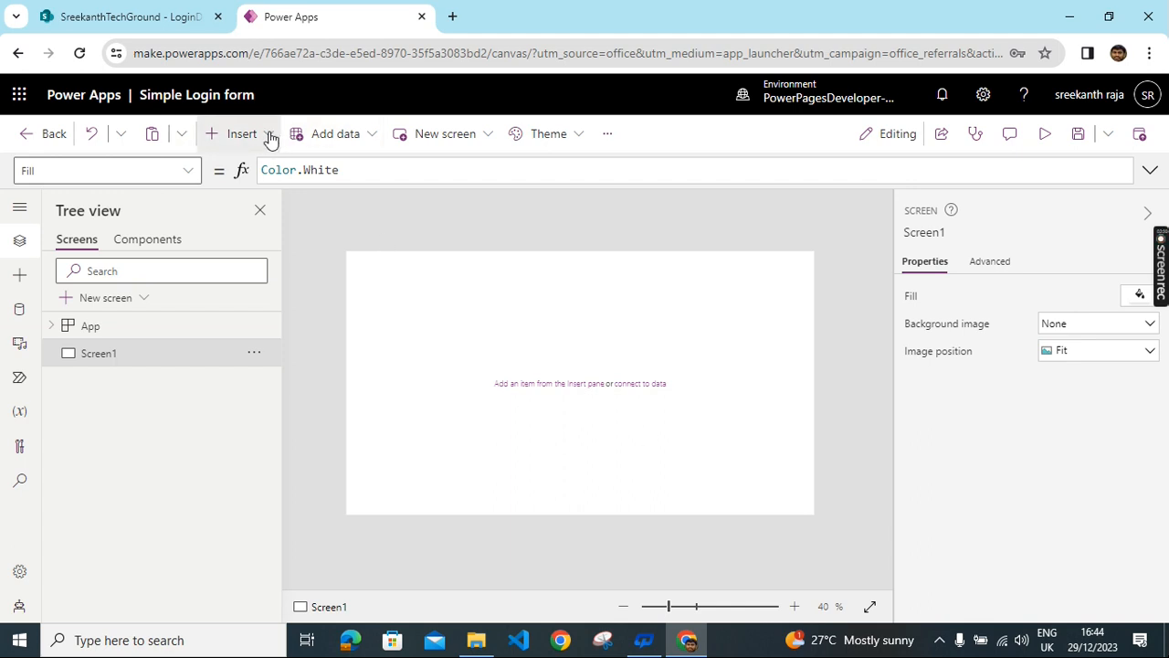
- Add a text label stretched across the top of the screen
left_click(242, 134)
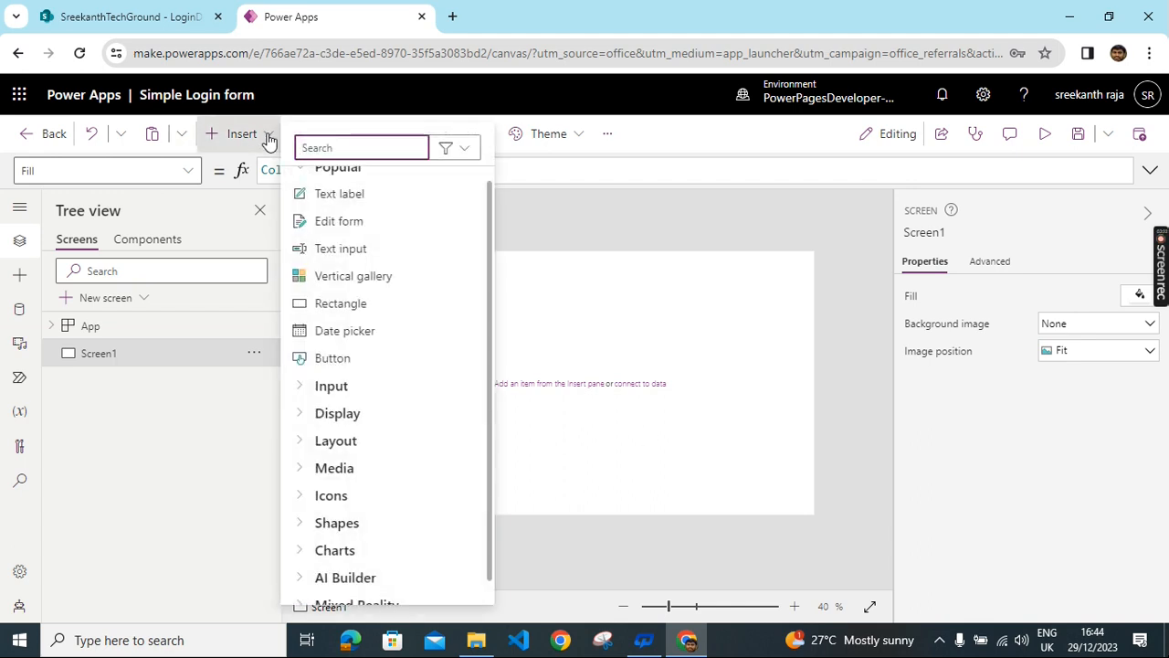
left_click(365, 199)
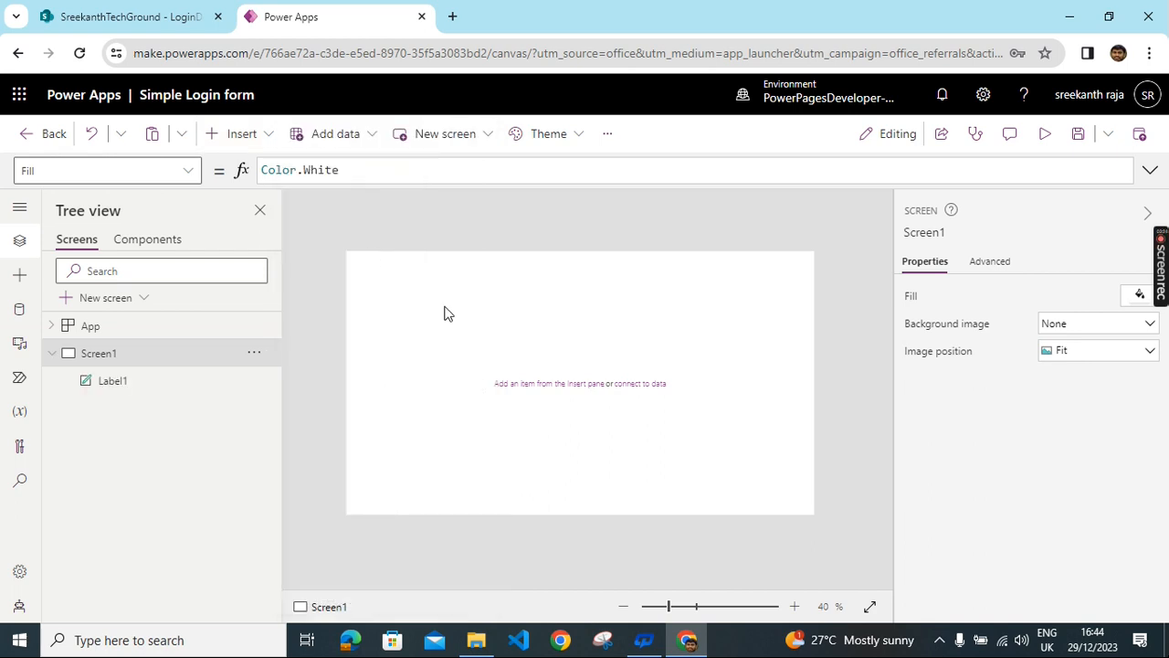
left_click_drag(603, 273, 807, 263)
left_click_drag(840, 253, 839, 255)
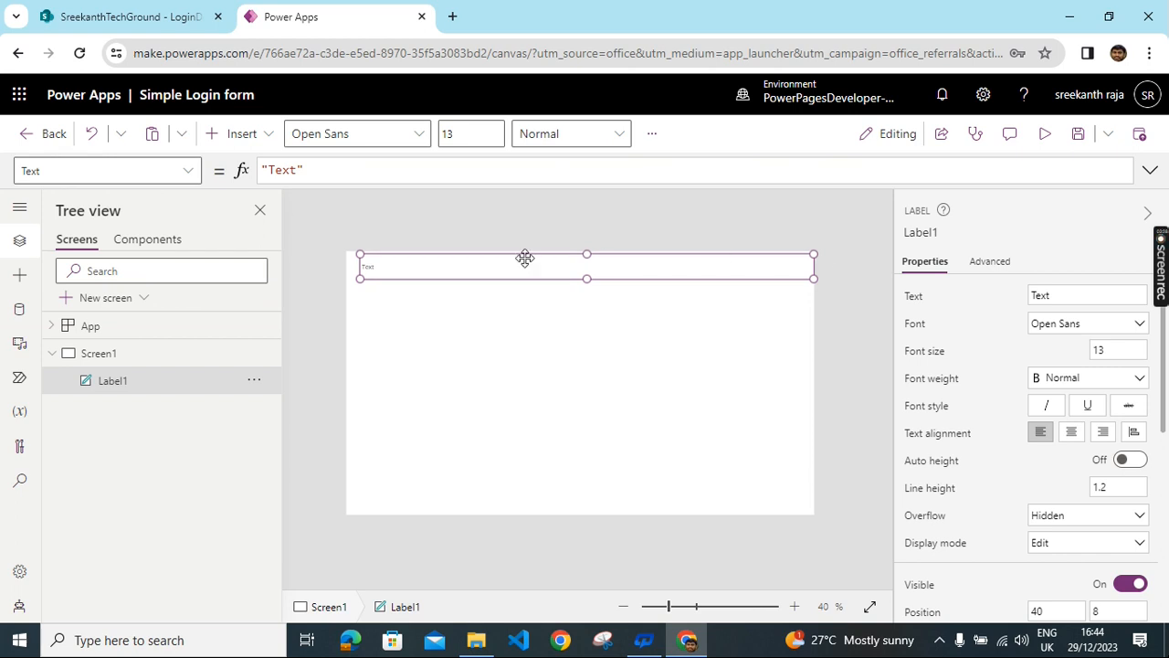
left_click_drag(361, 278, 336, 287)
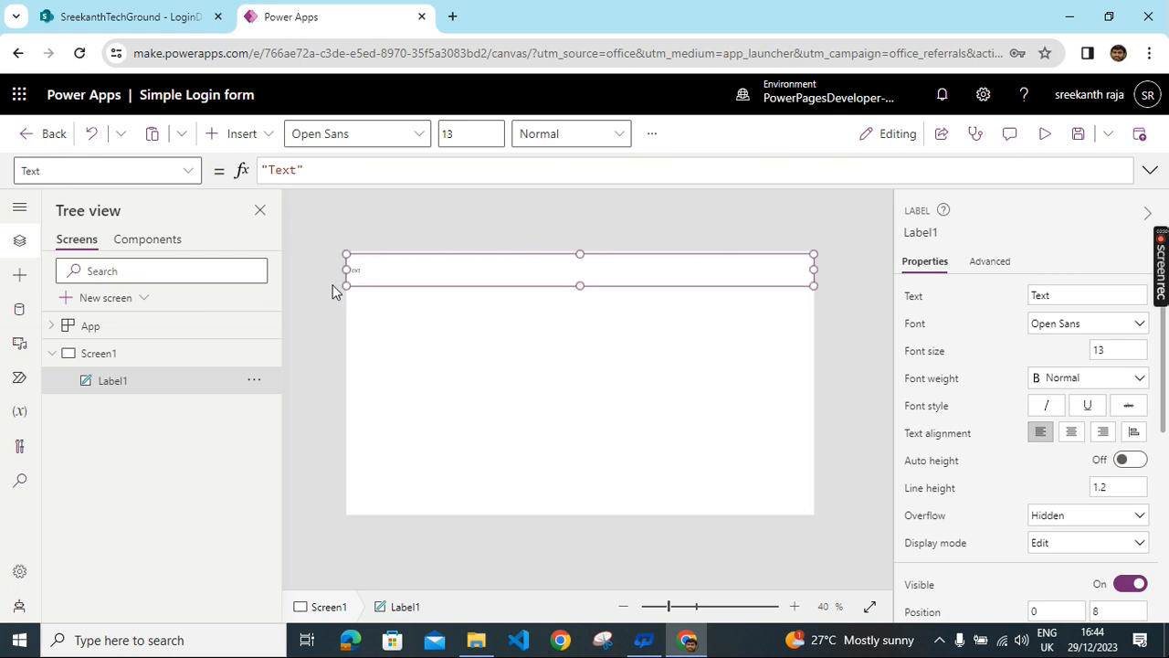
- Add a text input at mid-screen and paste a duplicate directly below it
left_click(265, 139)
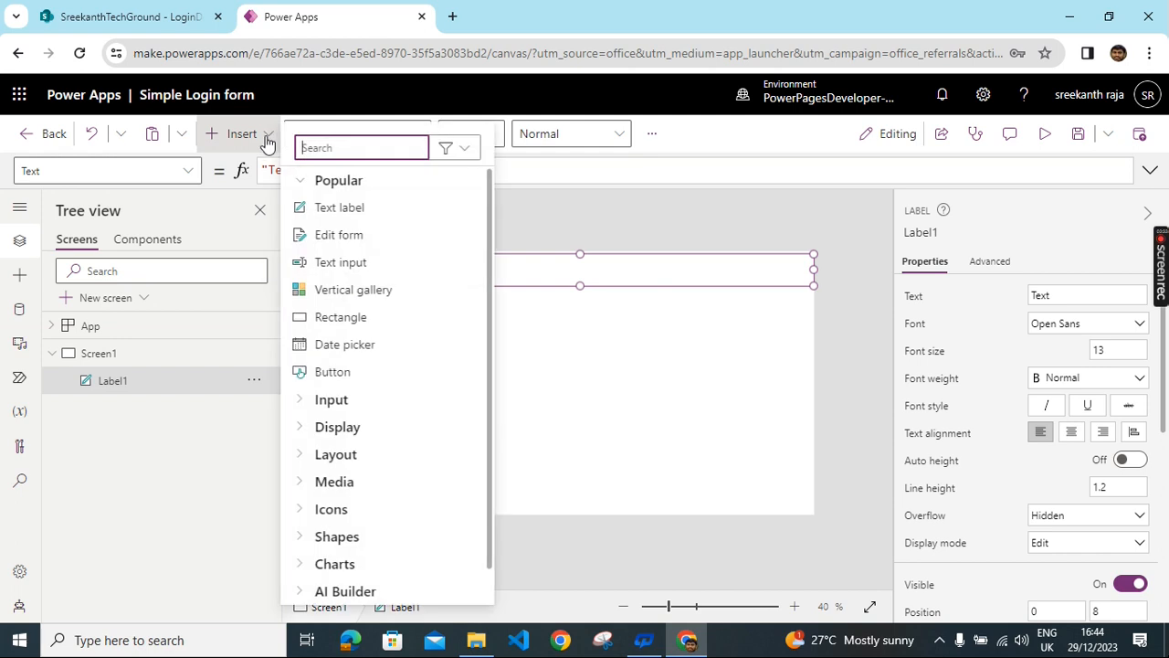
left_click(364, 271)
left_click_drag(448, 273, 707, 323)
left_click_drag(648, 352, 647, 339)
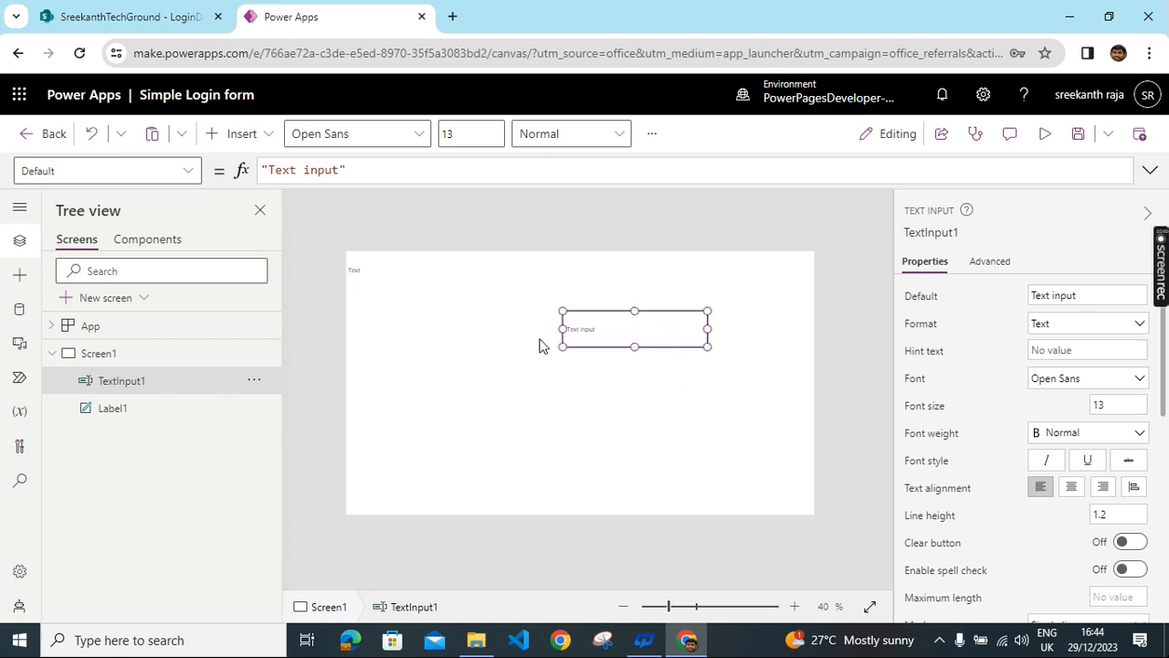
right_click(636, 331)
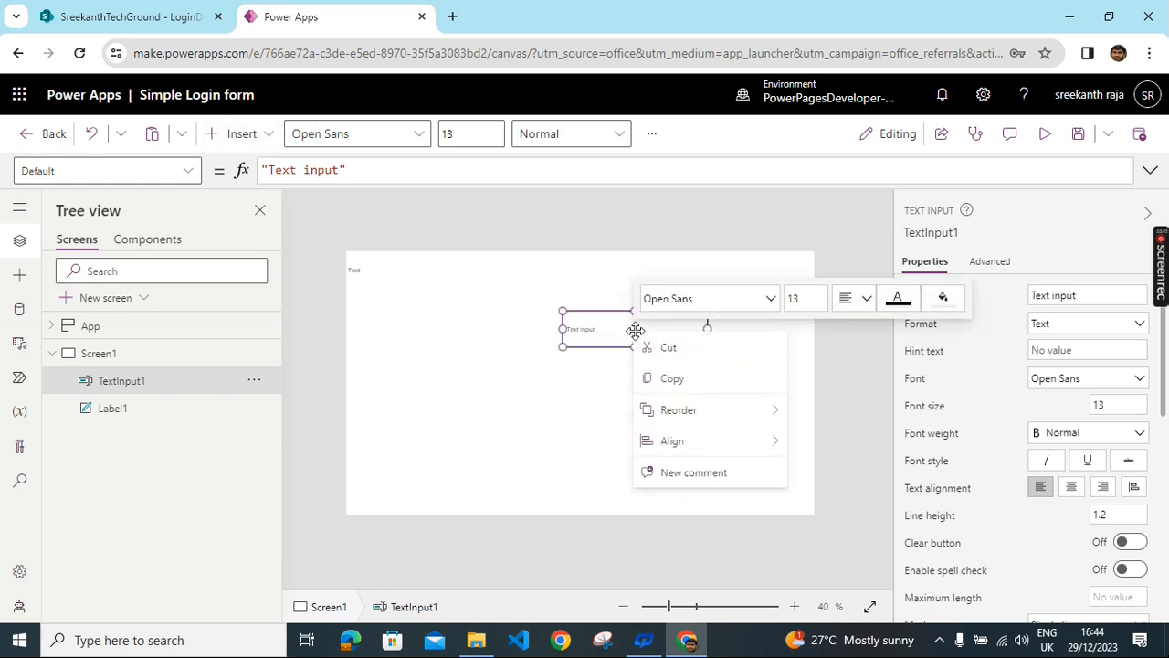
left_click(673, 382)
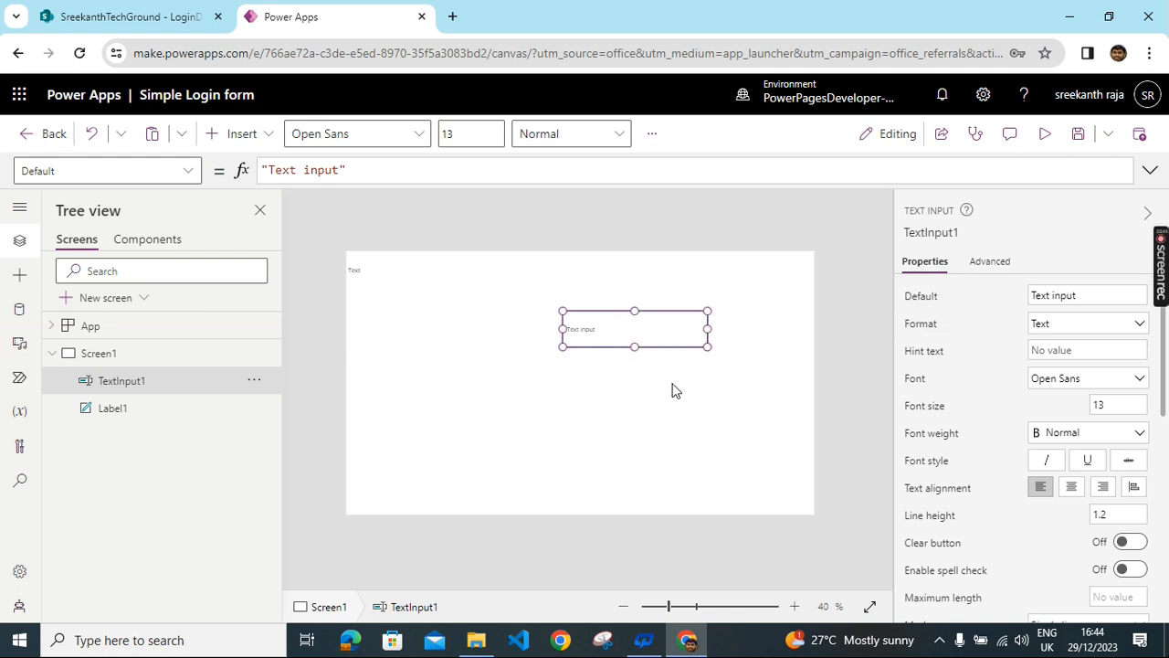
right_click(608, 391)
left_click(643, 412)
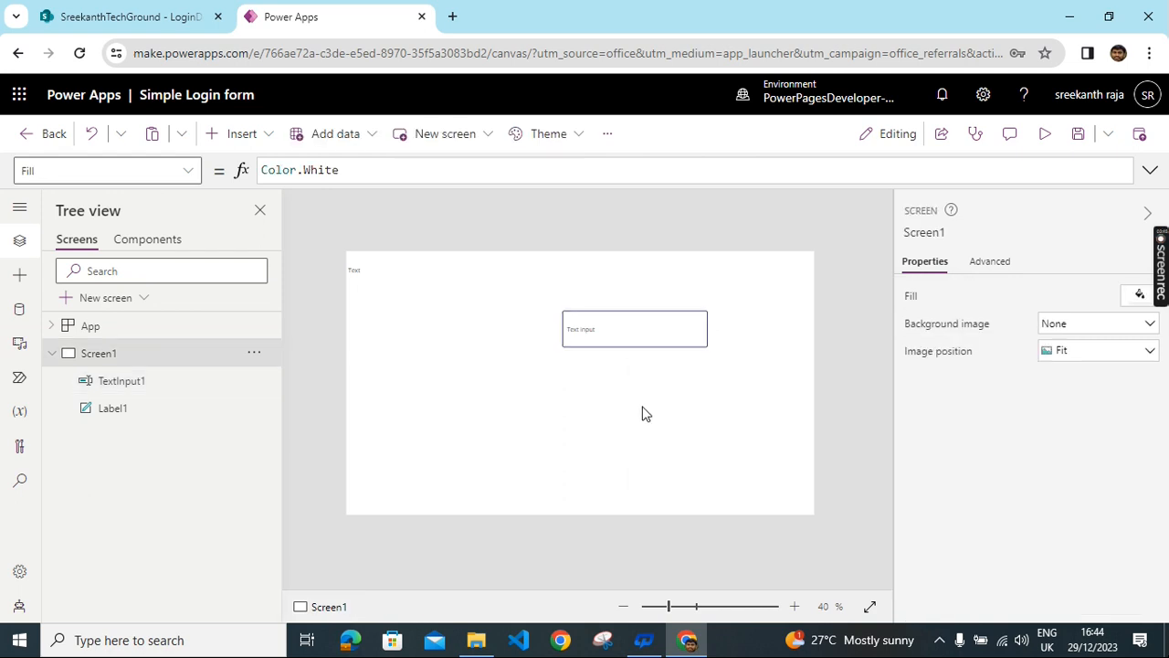
left_click_drag(624, 334, 611, 402)
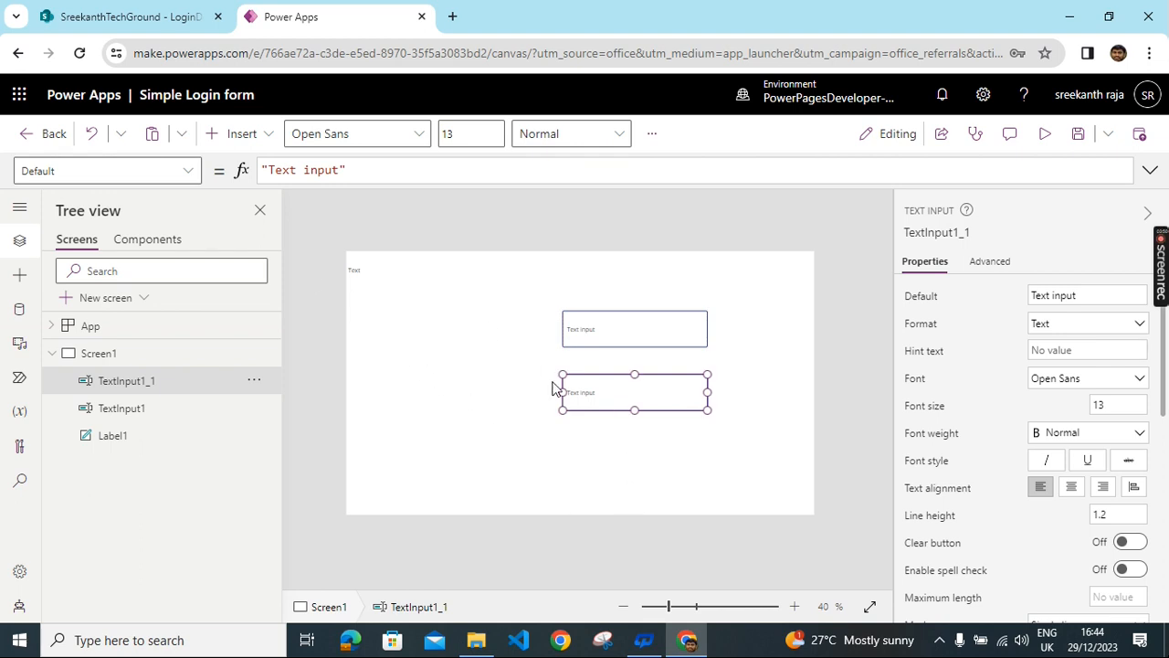
- Add a text label to the left of the first input box
left_click(264, 137)
left_click(386, 216)
left_click_drag(396, 282, 513, 311)
right_click(440, 399)
left_click(436, 326)
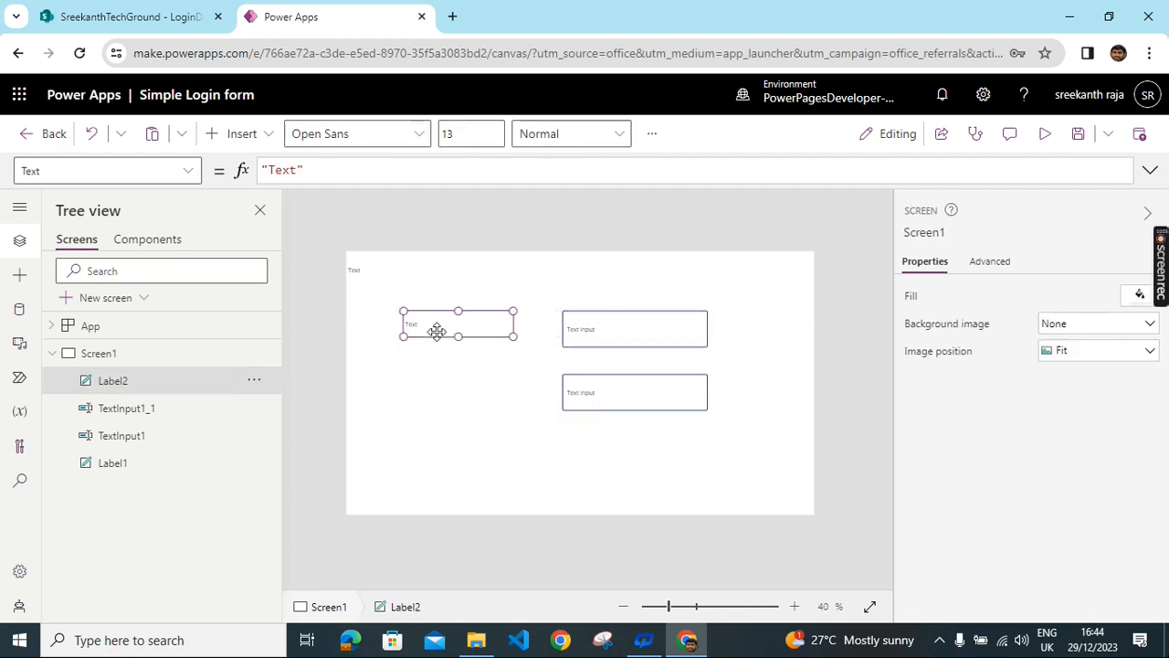
- Paste two copies of the label, one beside the second input and one stretched below the inputs
right_click(444, 331)
left_click(509, 389)
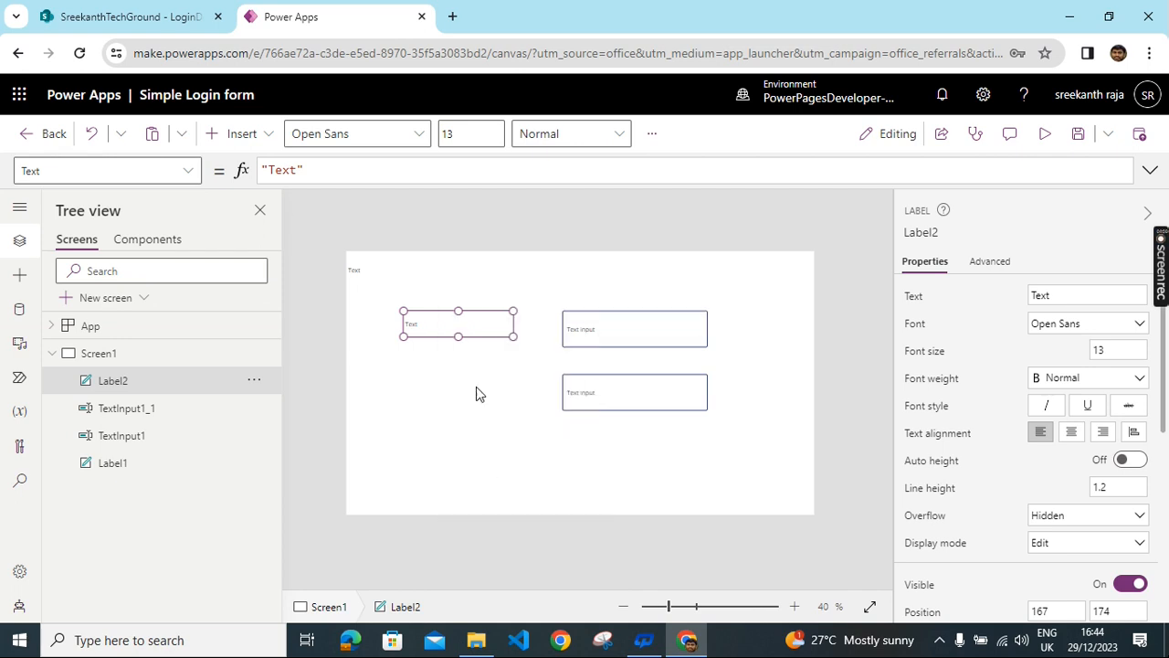
right_click(433, 405)
left_click(471, 419)
left_click_drag(439, 334, 429, 400)
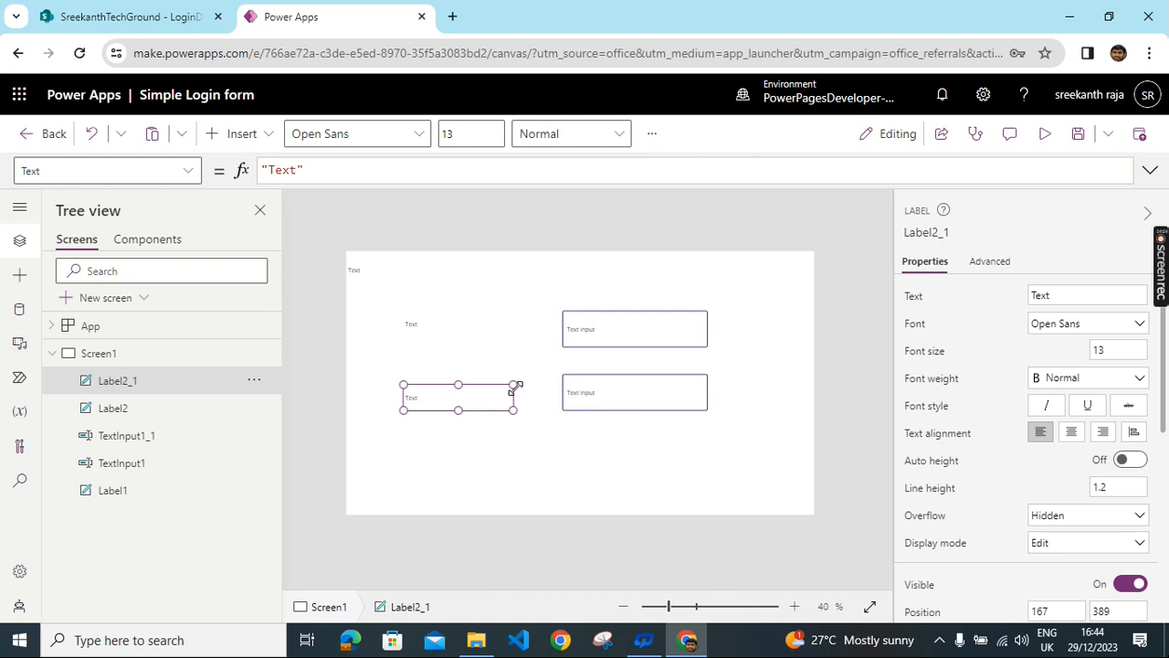
left_click(508, 345)
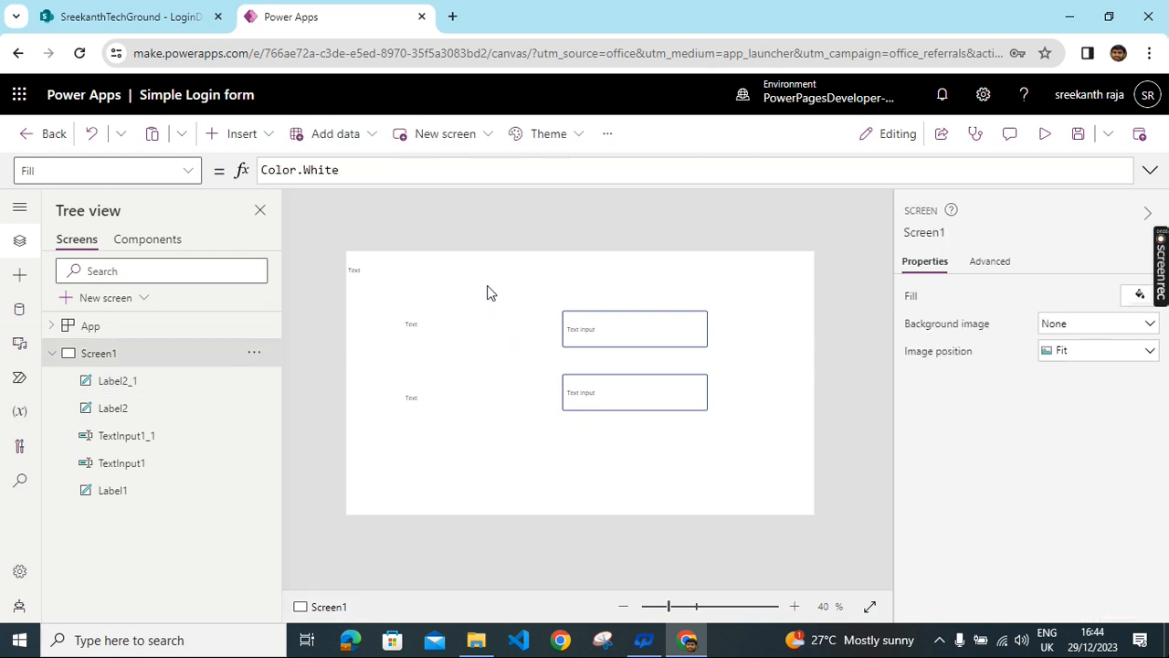
right_click(486, 284)
left_click(519, 367)
left_click_drag(465, 345, 746, 422)
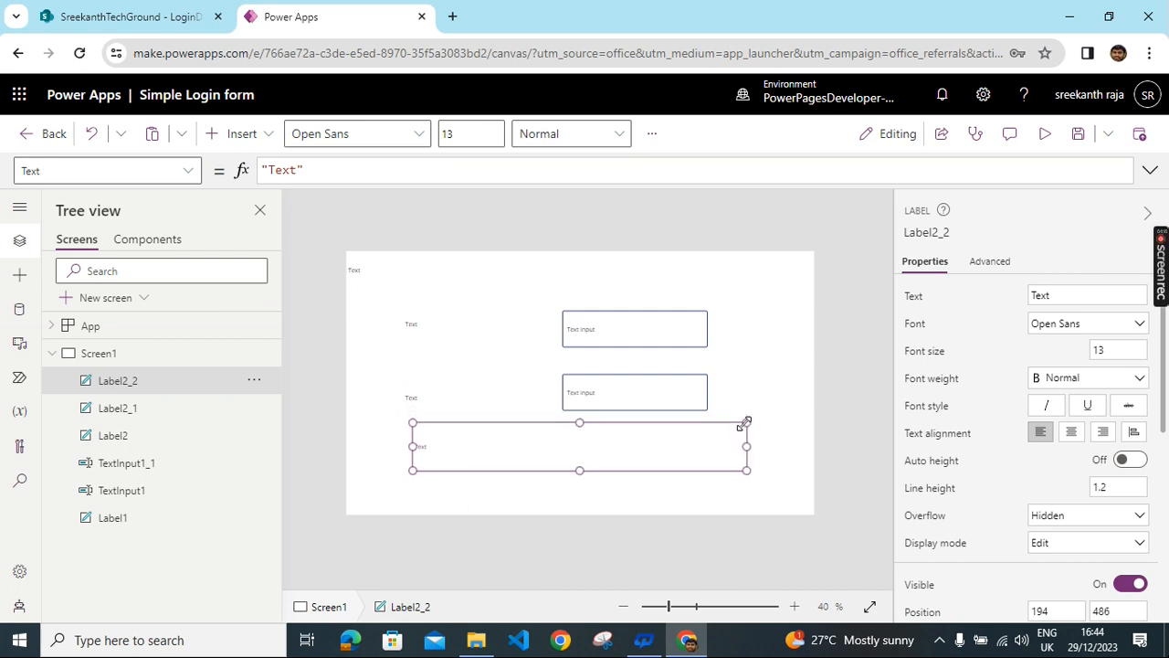
left_click_drag(582, 471, 594, 445)
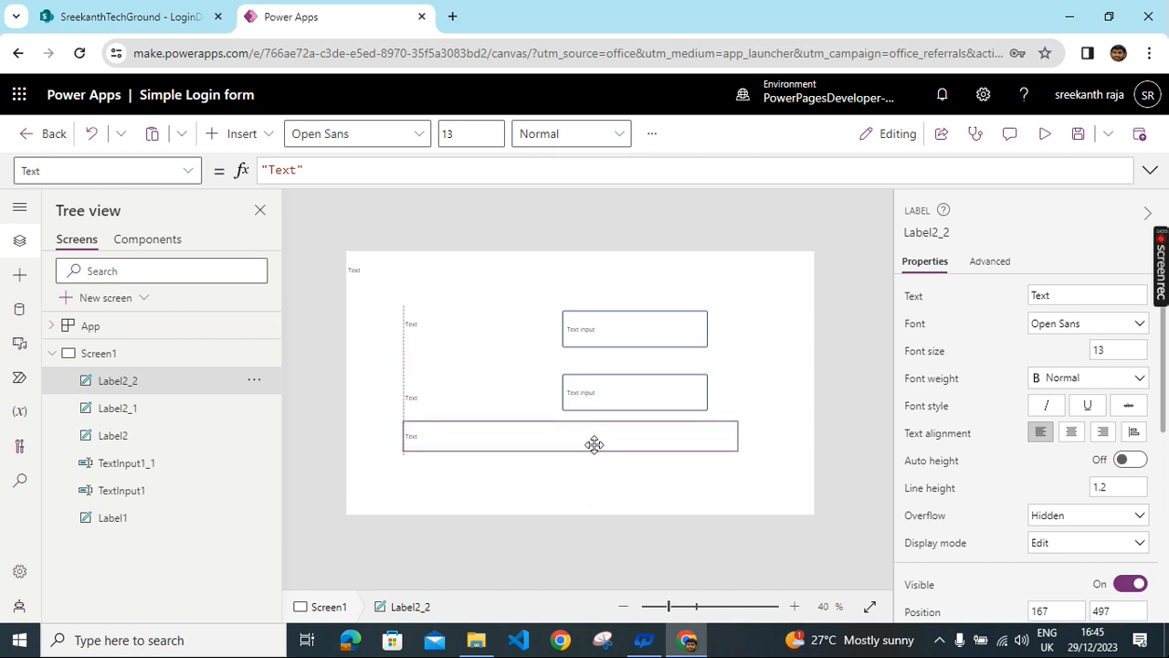
left_click(758, 329)
- Add a button sized 370×85 near the bottom middle of the screen
left_click(229, 138)
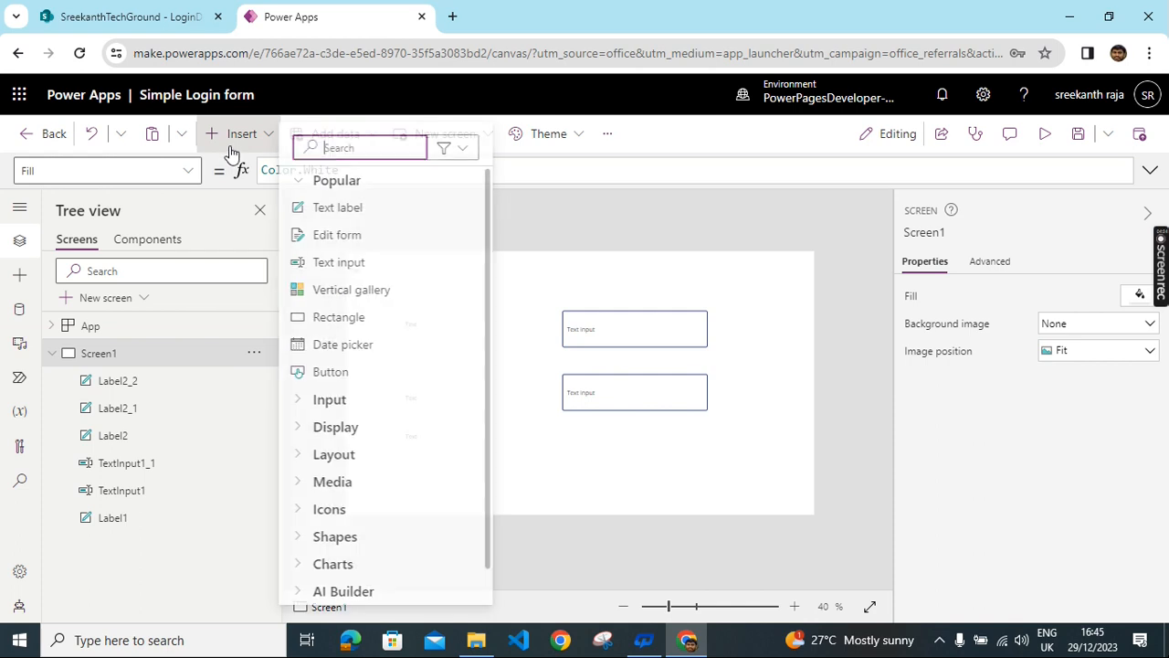
left_click(326, 372)
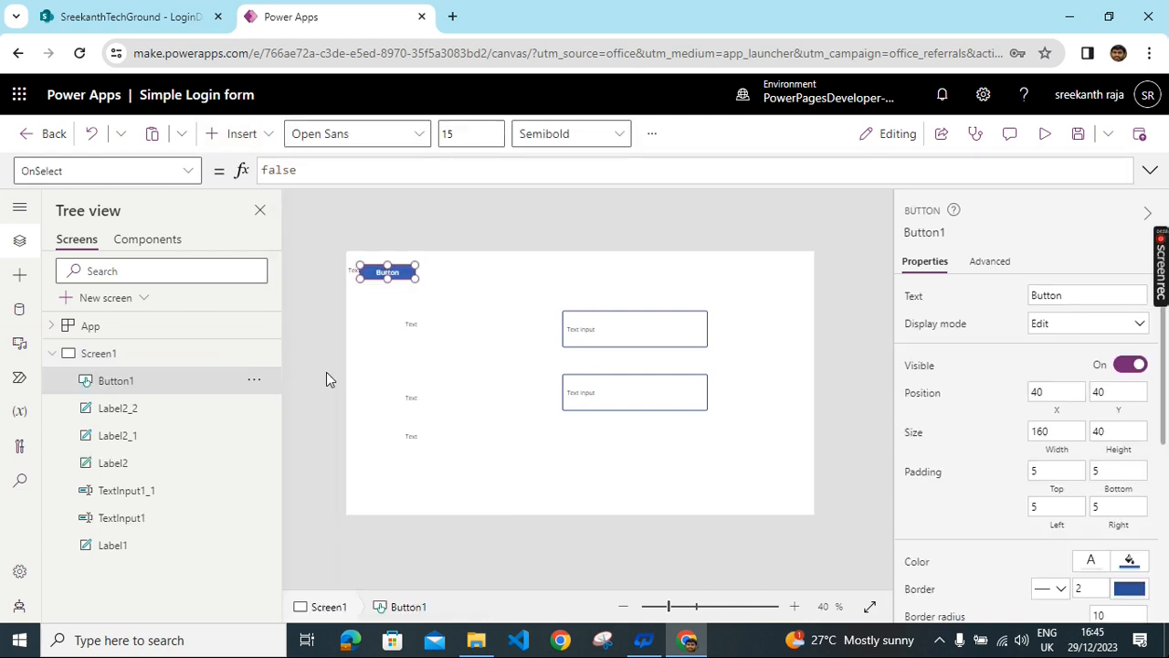
left_click_drag(387, 272, 622, 492)
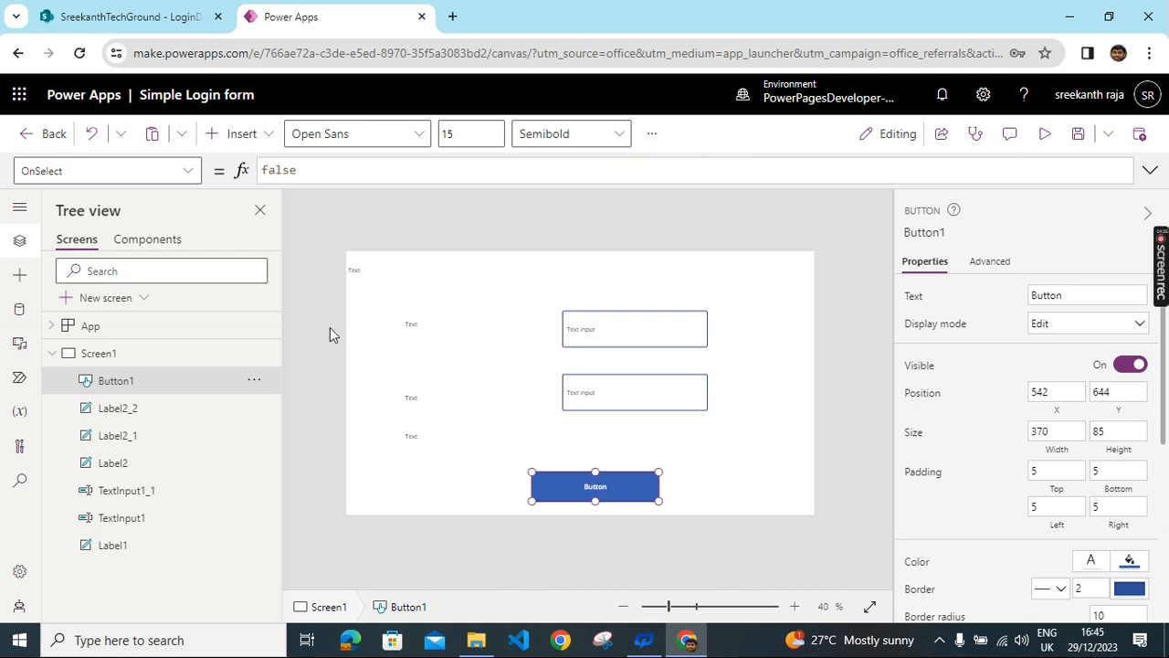
- Set Label1 to 'Simple Login Form' with font size 30, bold weight and centred alignment
left_click(426, 270)
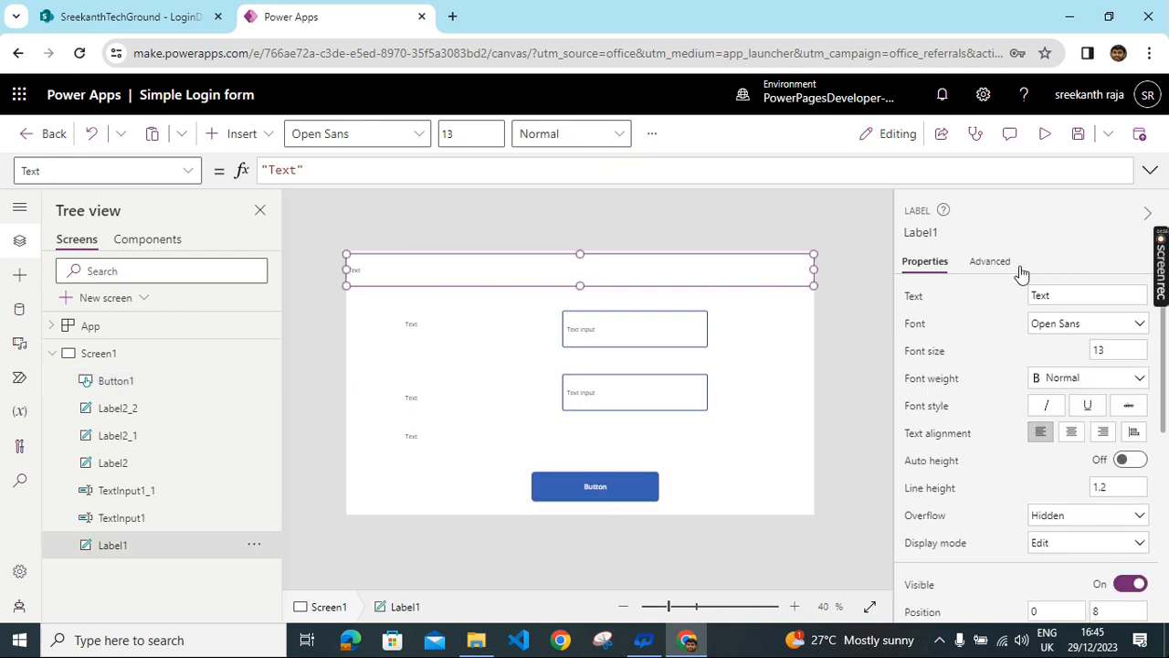
double_click(1074, 295)
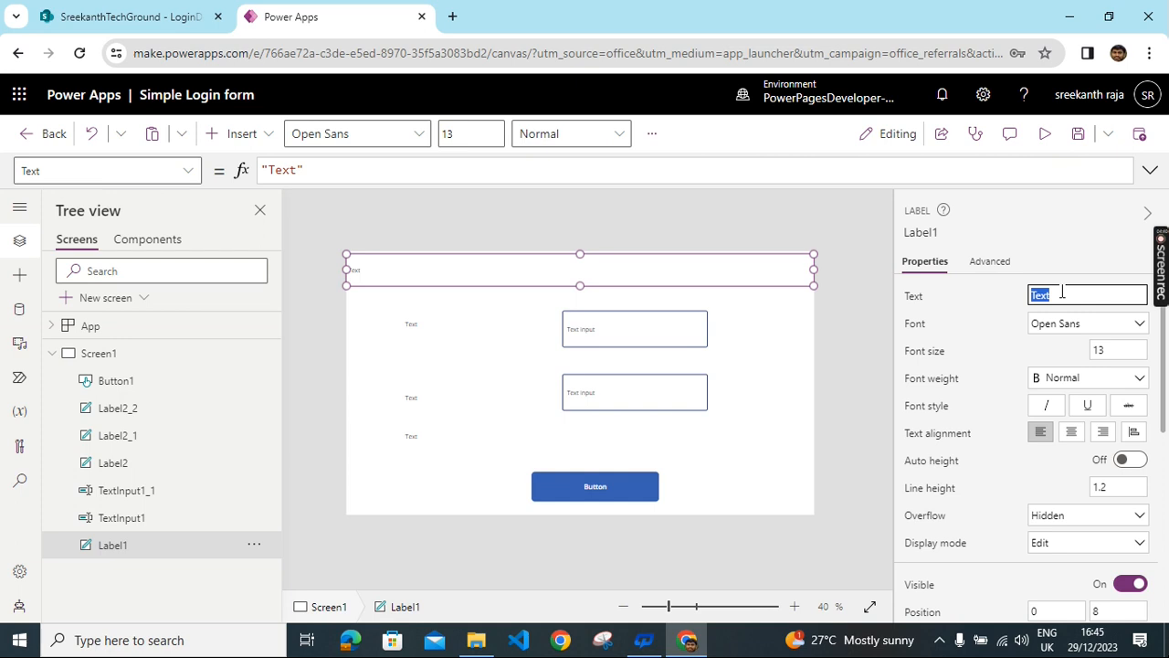
type("Simple Login Form")
left_click(1096, 351)
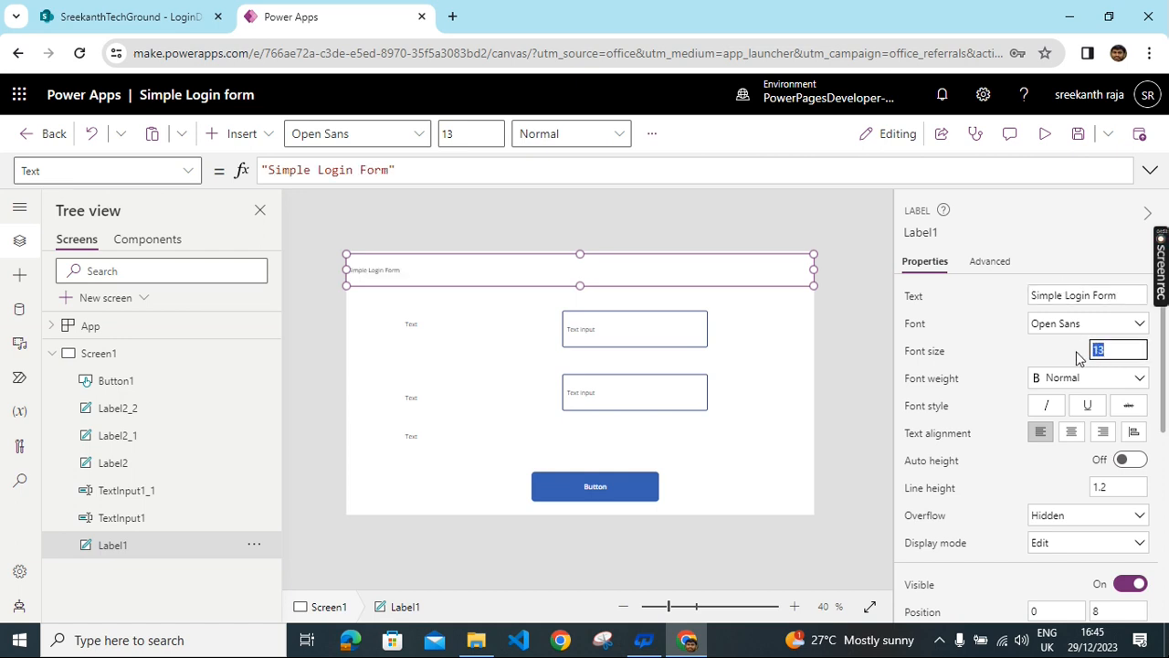
type("30")
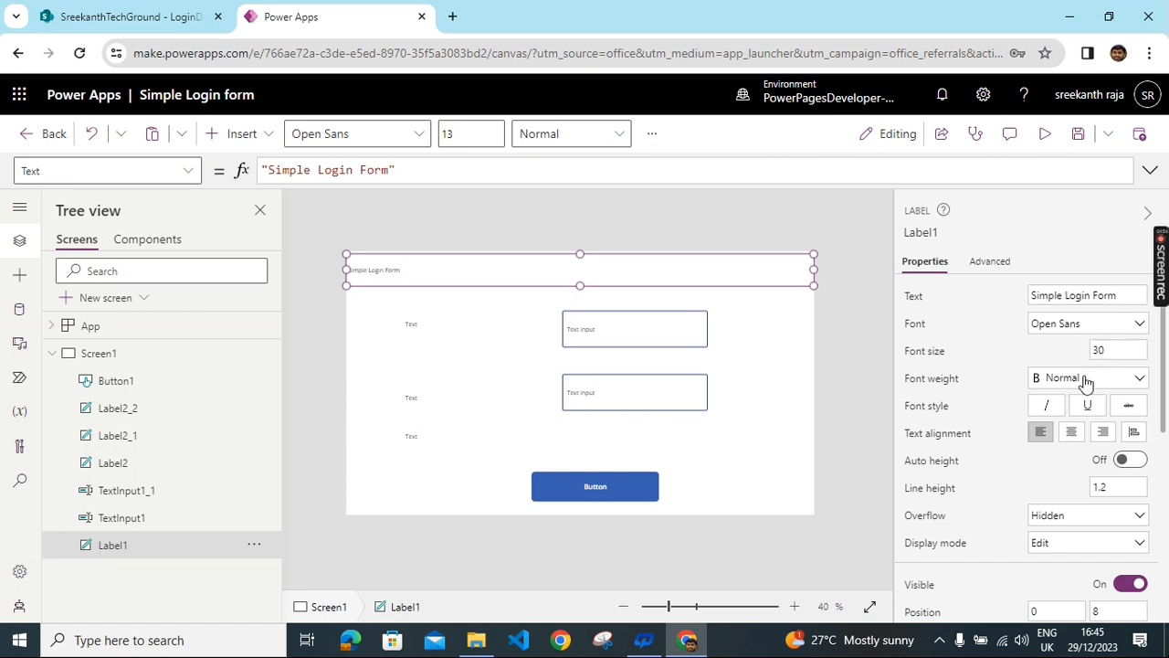
left_click(1123, 378)
left_click(1055, 402)
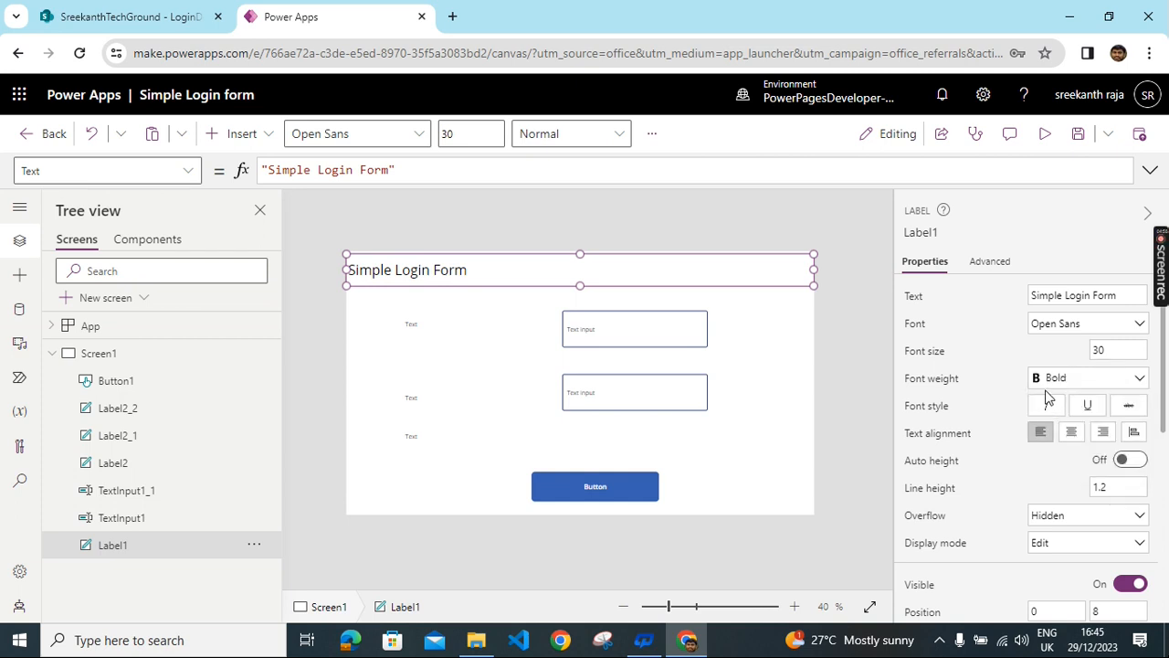
left_click(1073, 434)
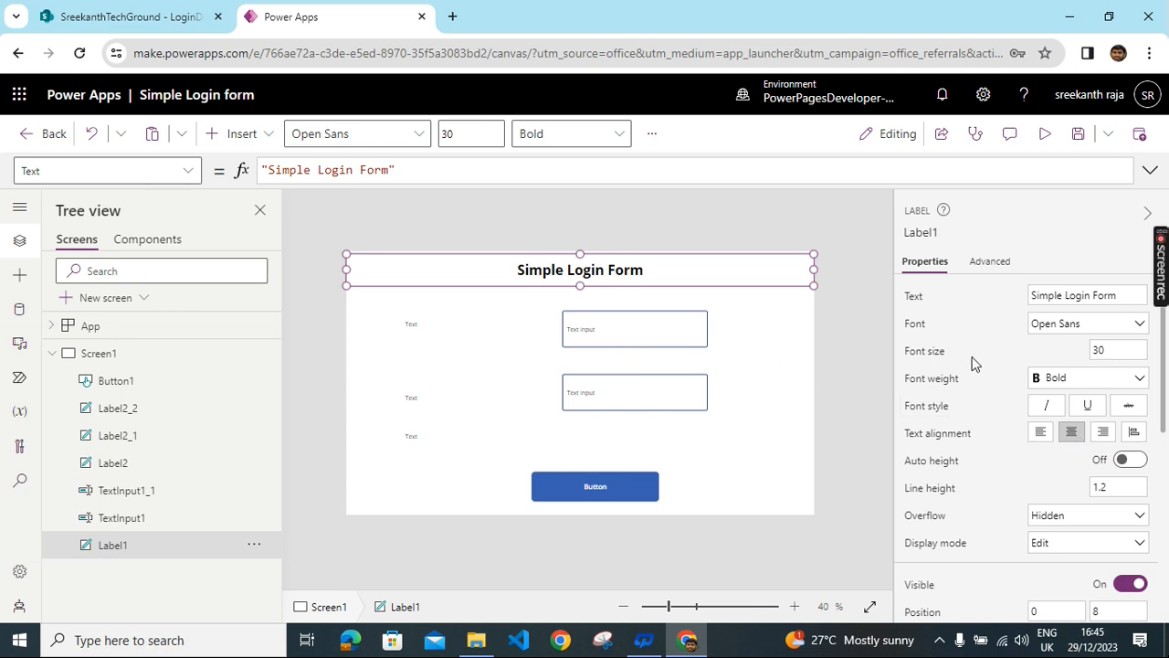
- Colour the title text green and give the title a light blue background
scroll(1059, 448, "down", 5)
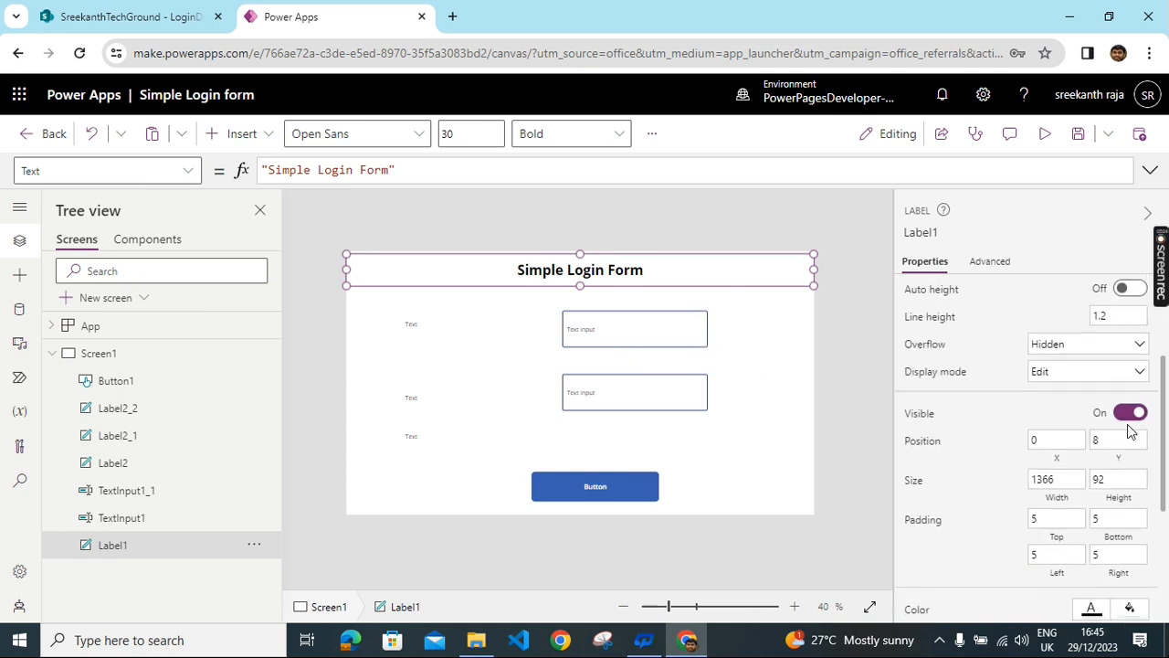
left_click(1091, 372)
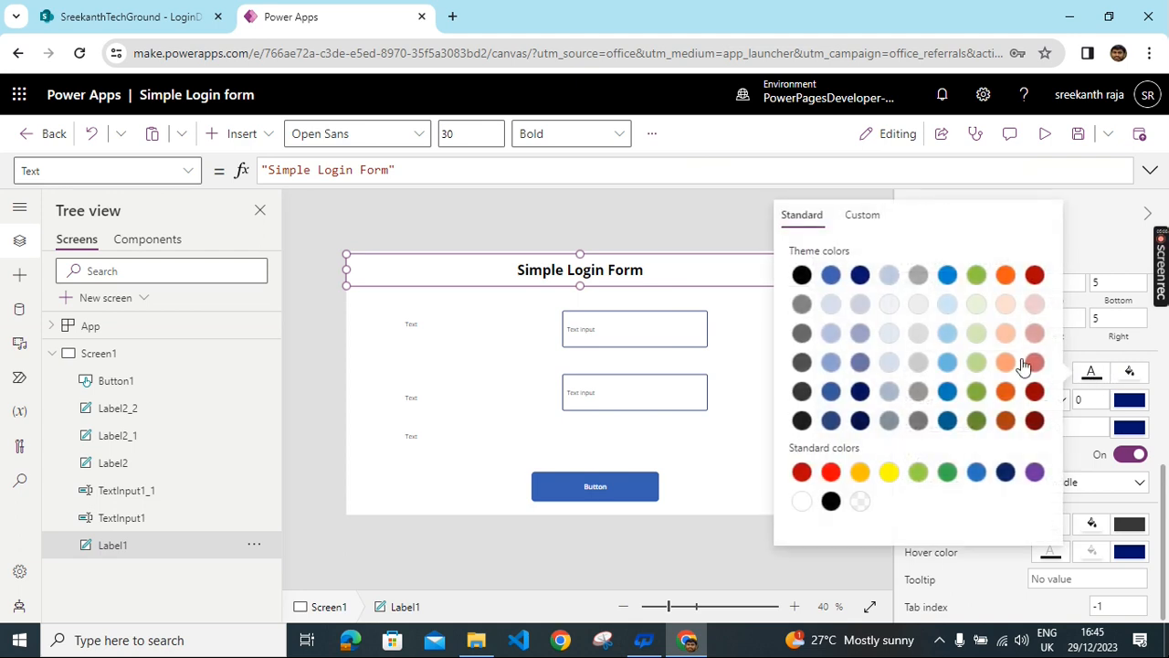
left_click(984, 276)
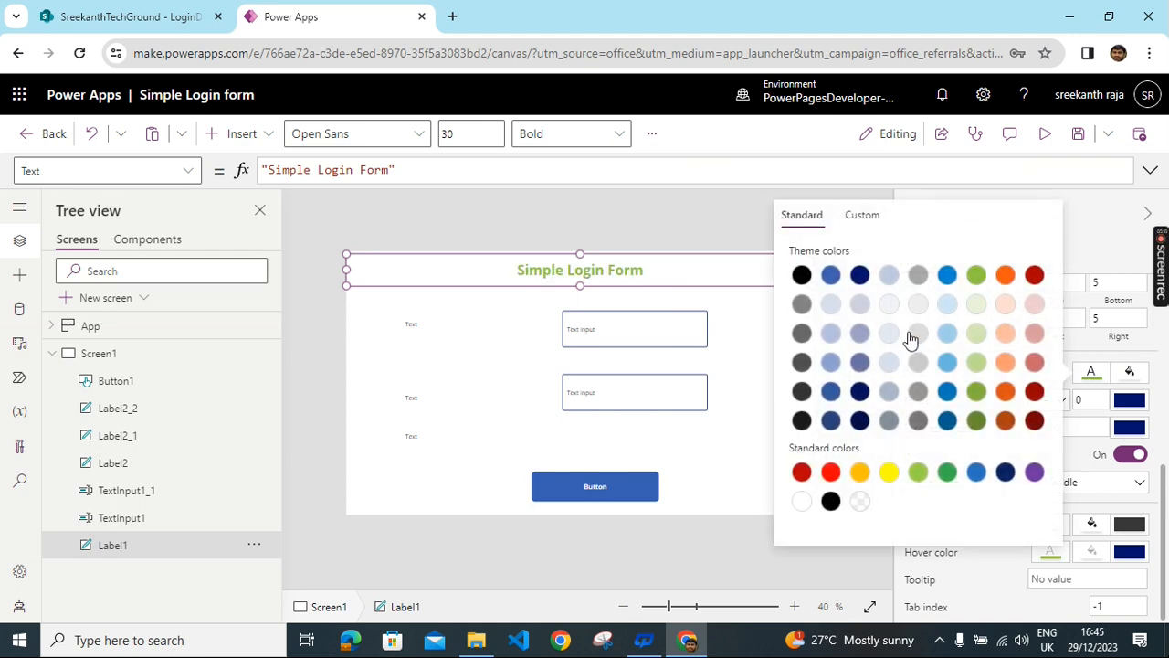
left_click(738, 272)
left_click(1136, 368)
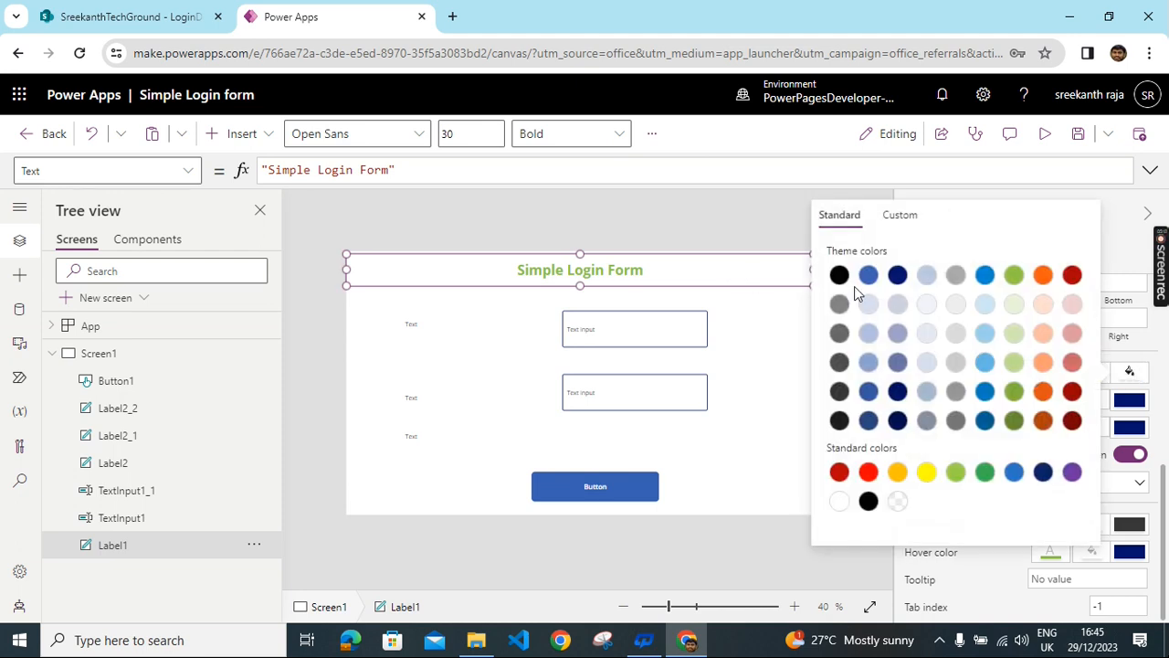
left_click(869, 307)
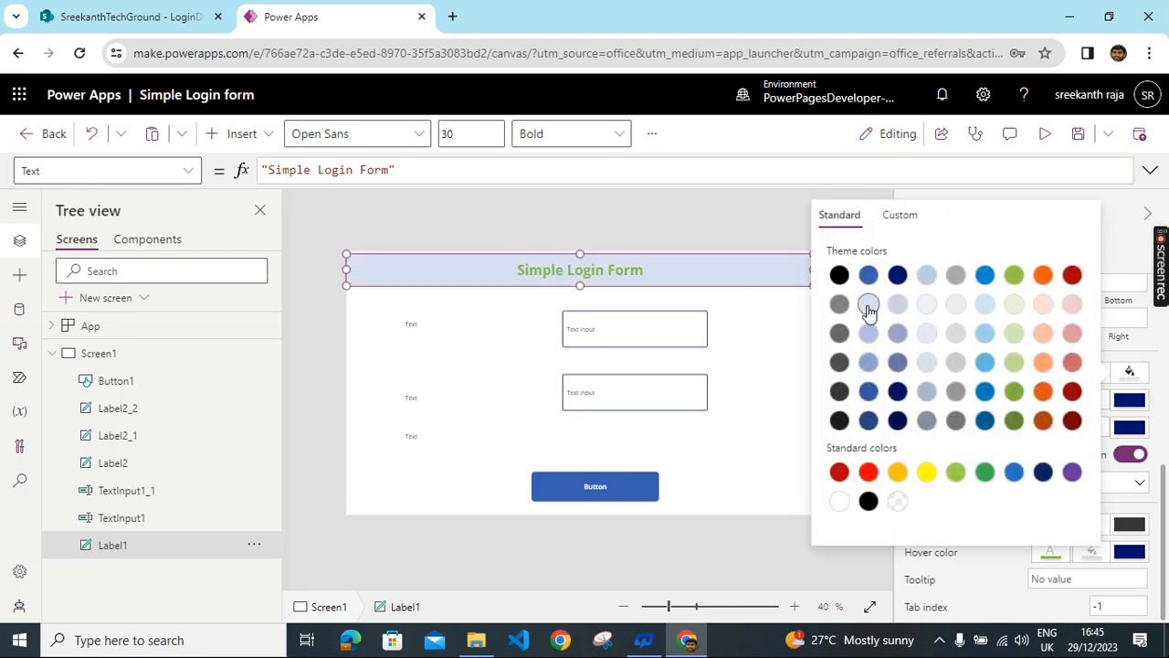
- Fill the screen light blue and raise the title band flush to the top edge
left_click(750, 316)
left_click(1140, 298)
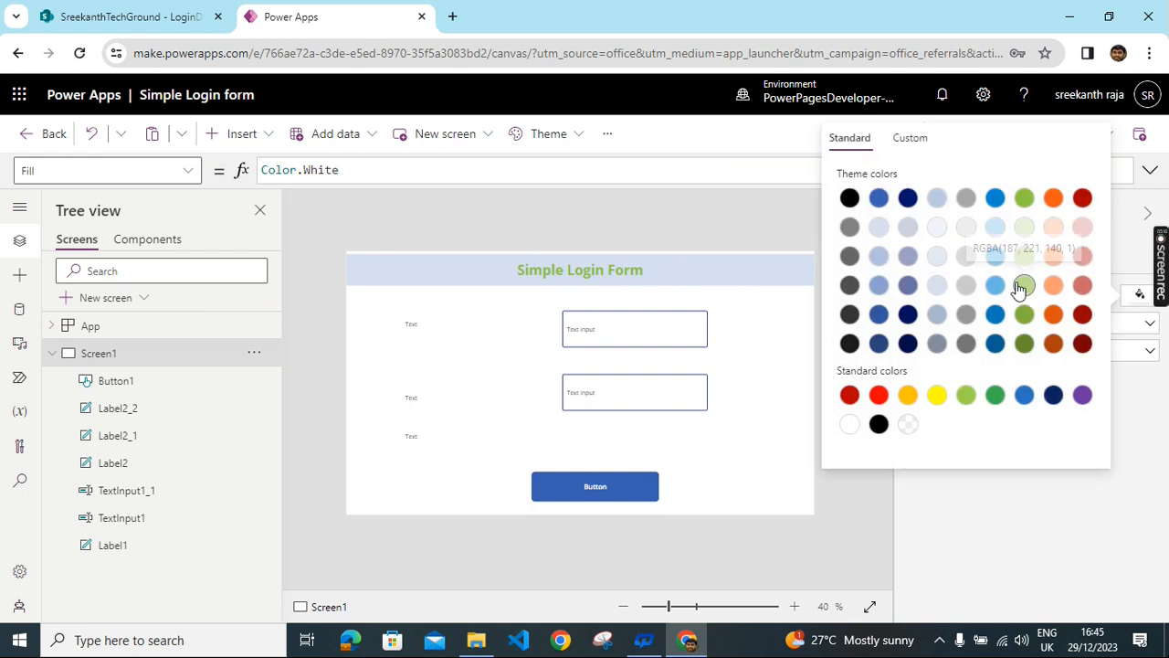
left_click(1023, 287)
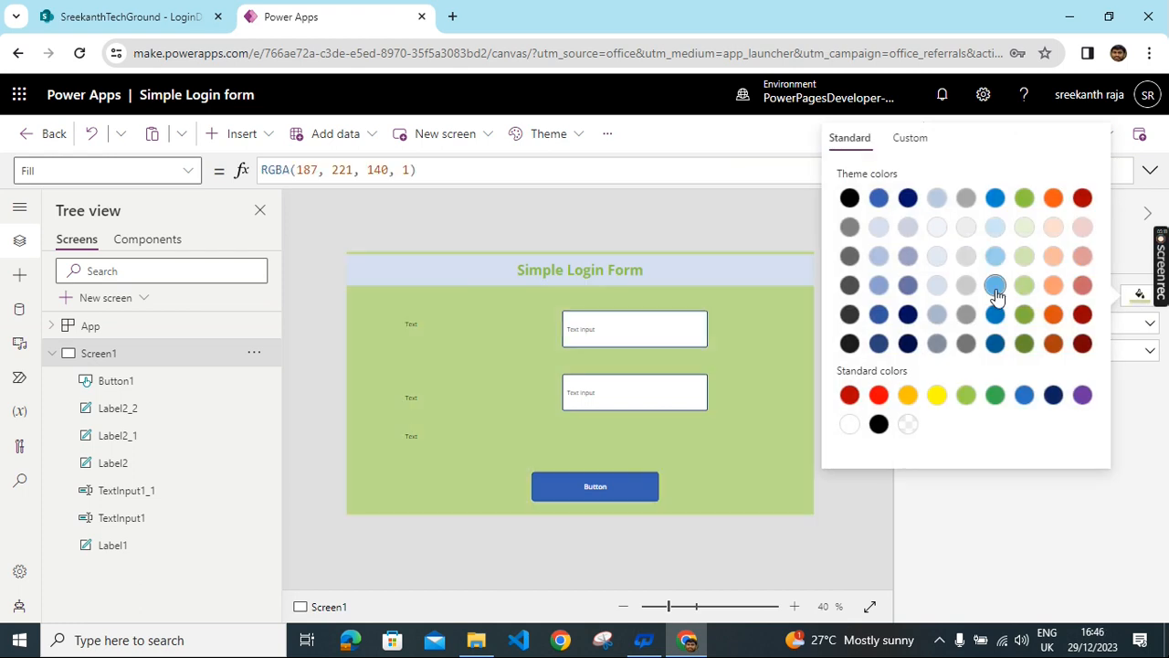
left_click(995, 286)
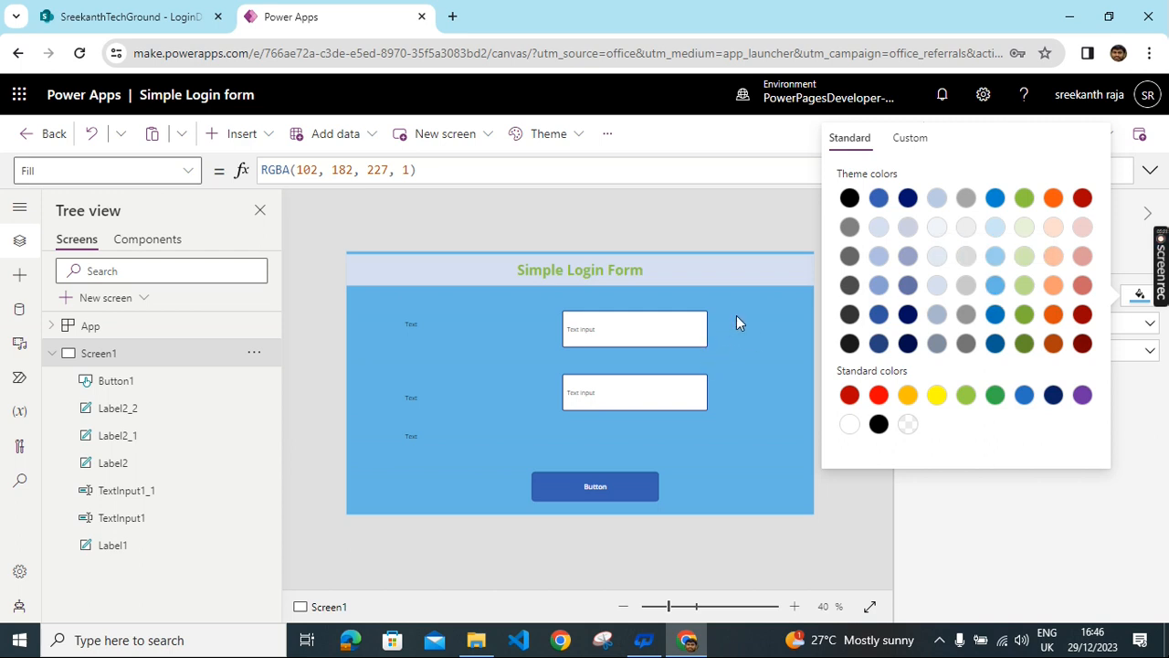
left_click(906, 260)
left_click(879, 260)
left_click(995, 256)
left_click(731, 268)
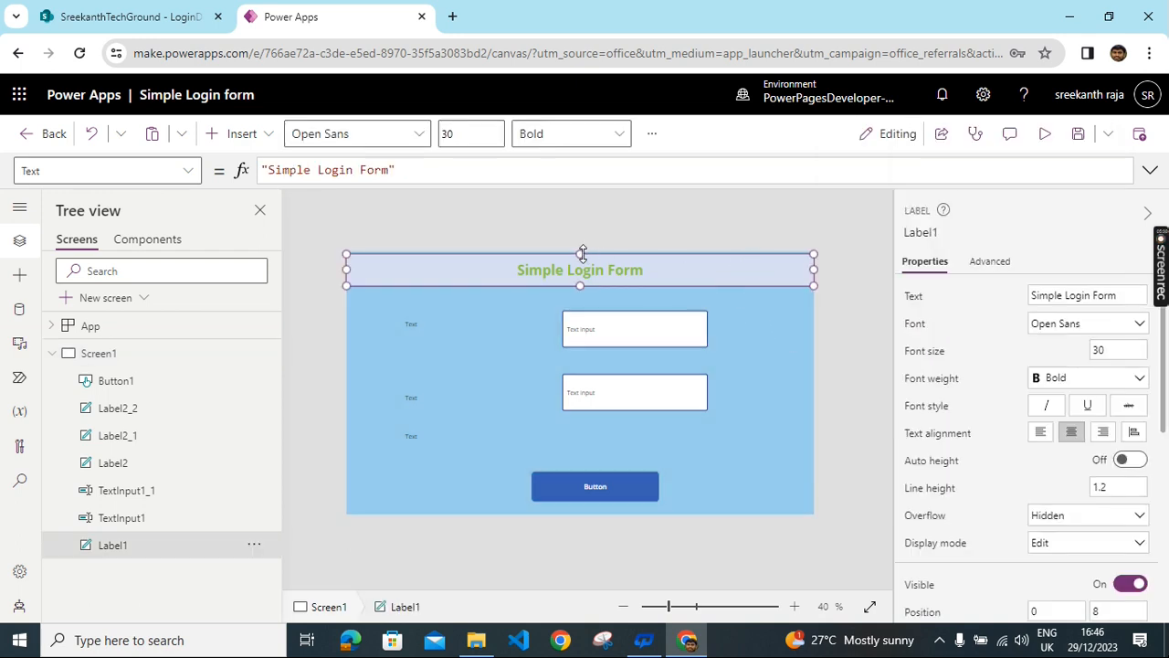
left_click_drag(581, 252, 582, 249)
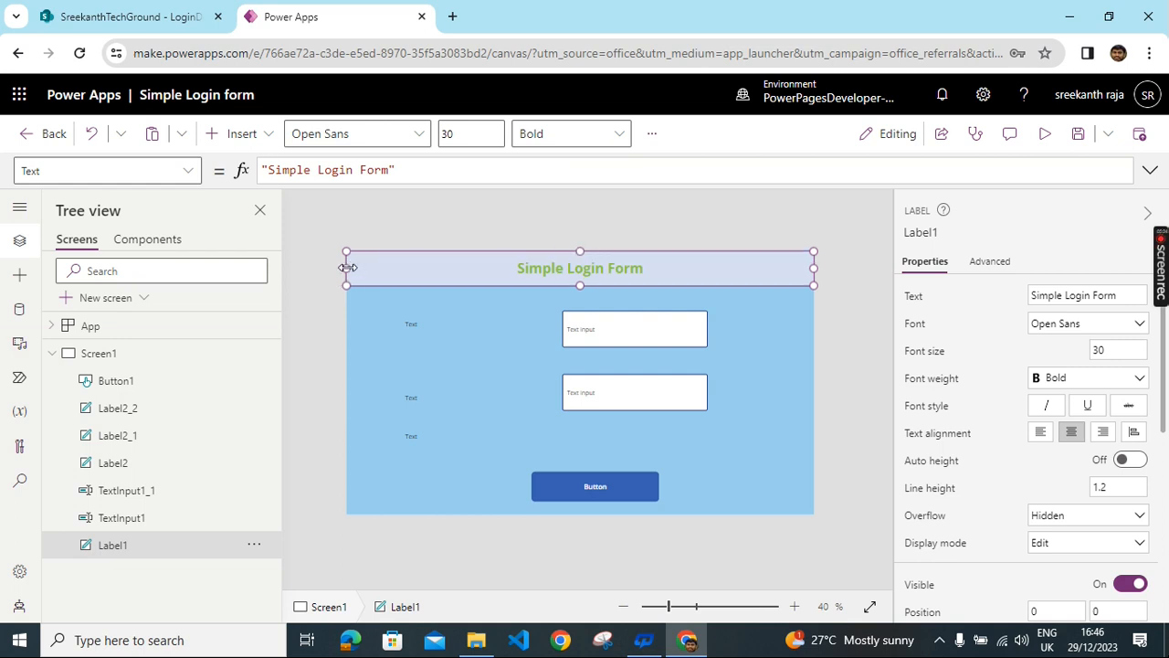
- Clear TextInput1's default text, give it hint 'Please enter user name', and set font size 20
left_click(619, 335)
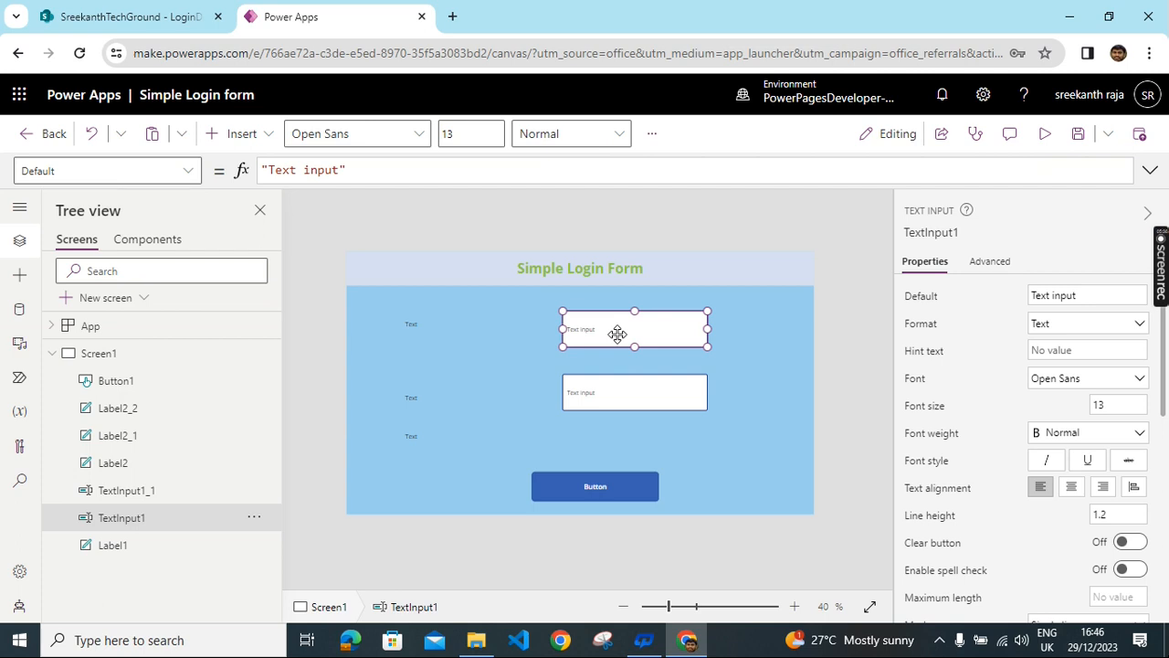
double_click(1080, 295)
key("BackSpace")
key("BackSpace")
key("BackSpace")
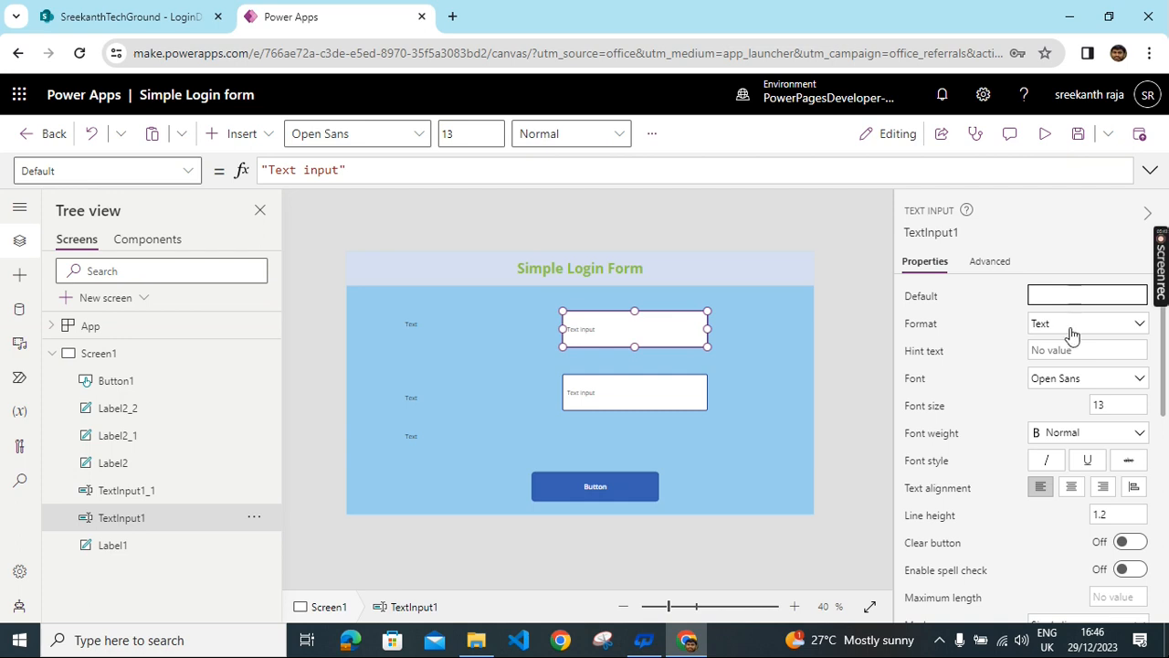
left_click(1051, 354)
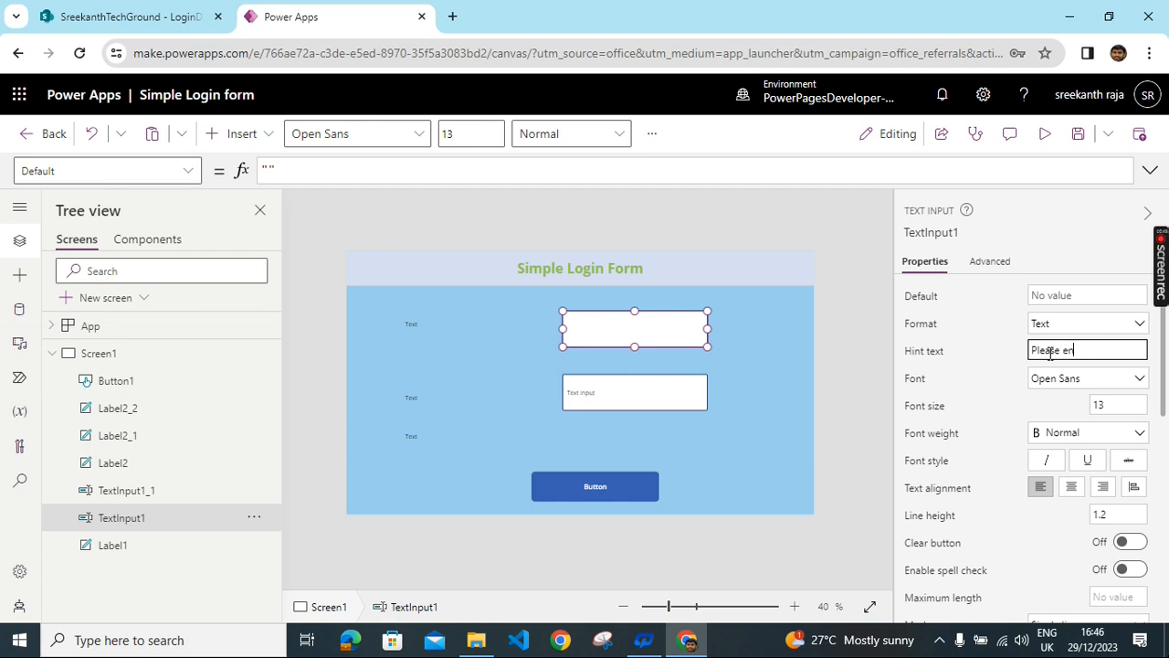
type("Please enter user name")
left_click(1101, 404)
type("20")
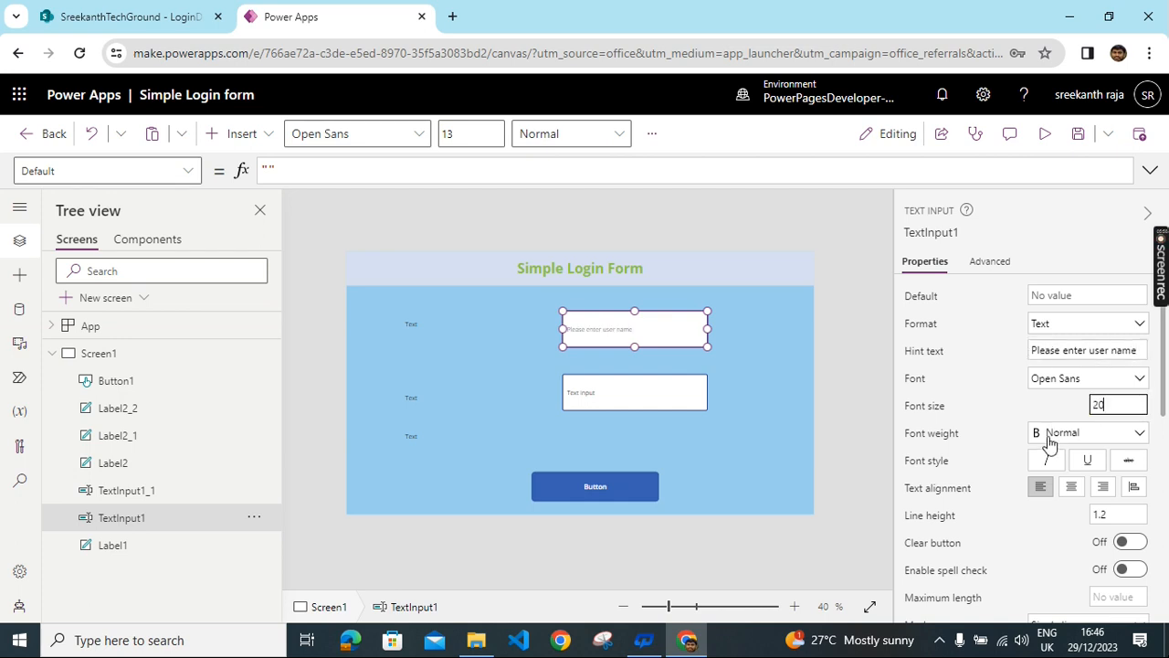
scroll(1099, 439, "down", 1)
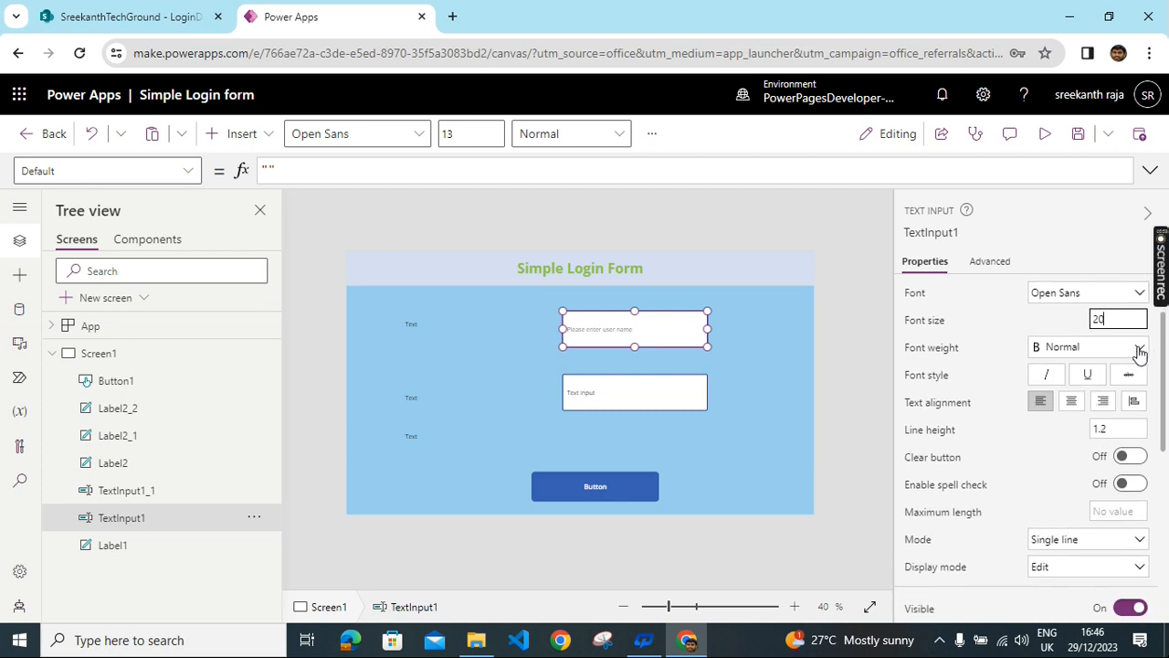
left_click(458, 322)
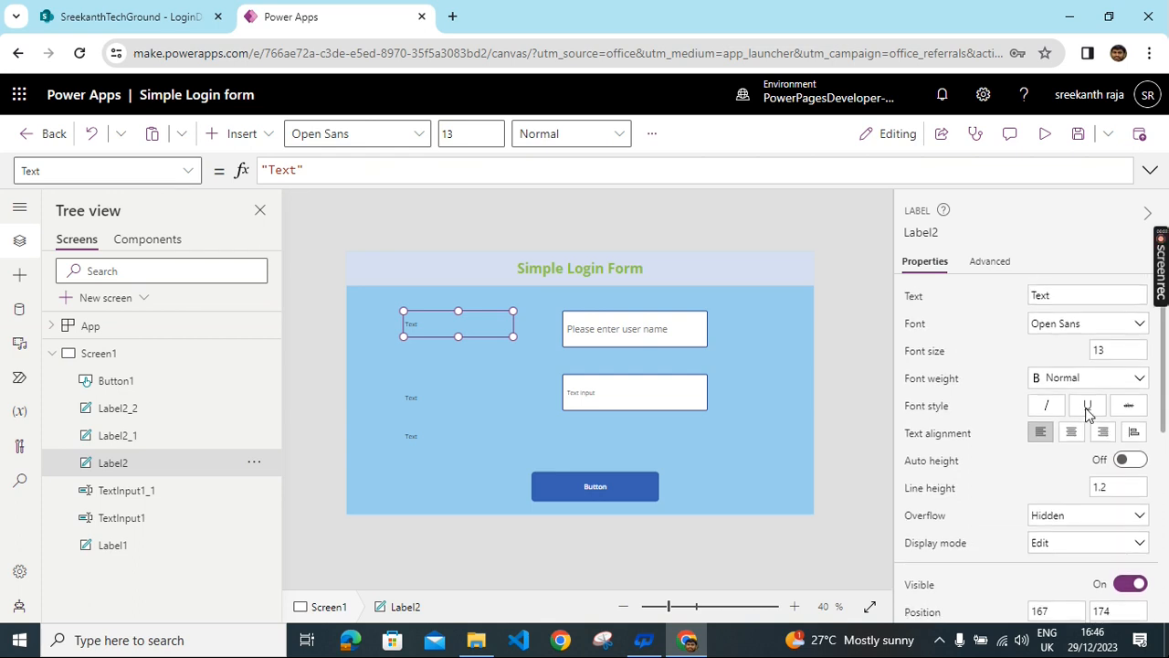
- Make the first label bold, change its text to 'user name', and align it beside the first box
left_click(1071, 378)
left_click(1059, 401)
left_click_drag(1109, 350, 1076, 358)
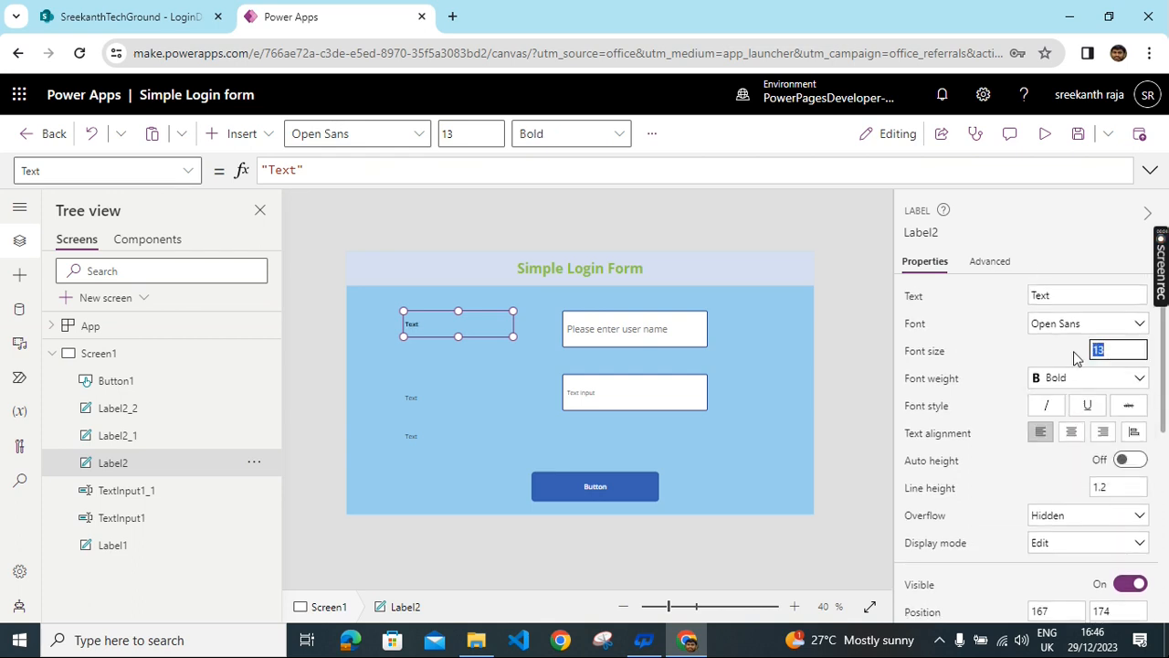
type("18")
left_click_drag(1064, 296, 993, 299)
key("BackSpace")
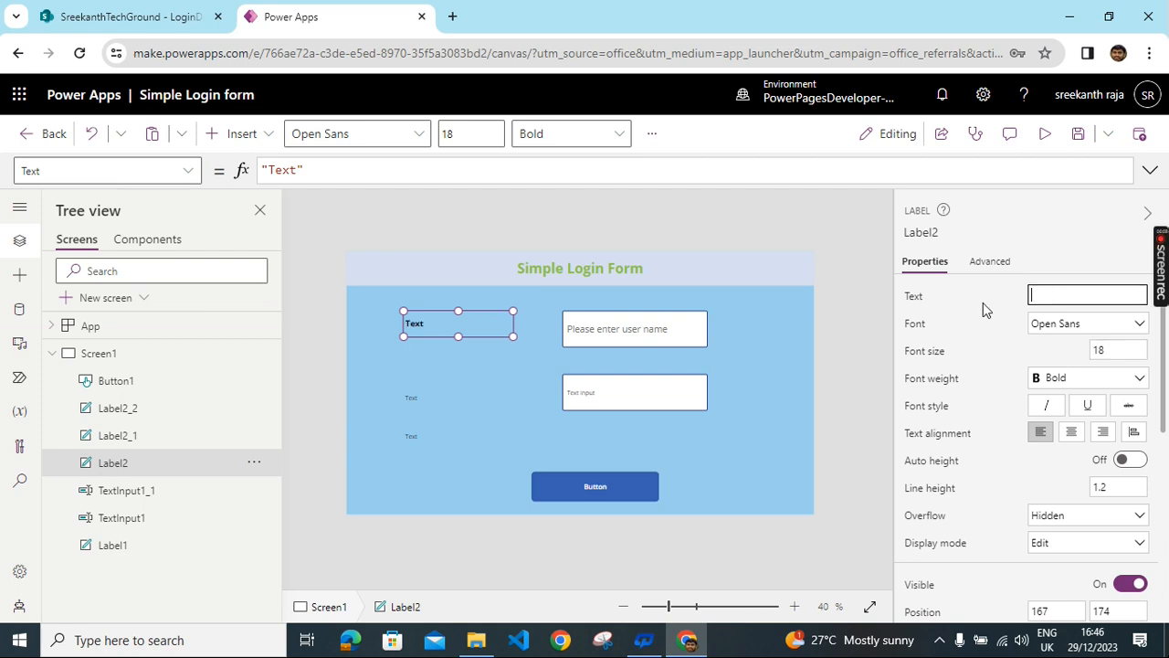
type("user name")
left_click(494, 418)
left_click(425, 335)
left_click_drag(429, 330, 455, 332)
- Place the second label beside the password box as 'Password', bold, size 20
left_click_drag(431, 404, 441, 394)
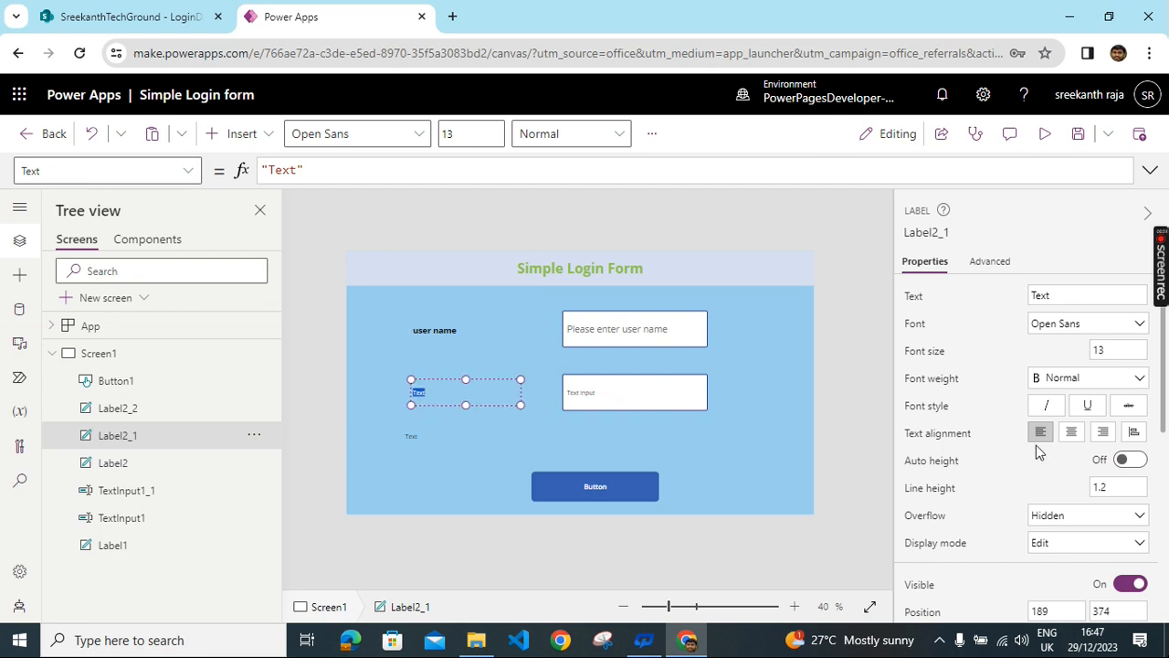
double_click(1069, 295)
type("Passwor")
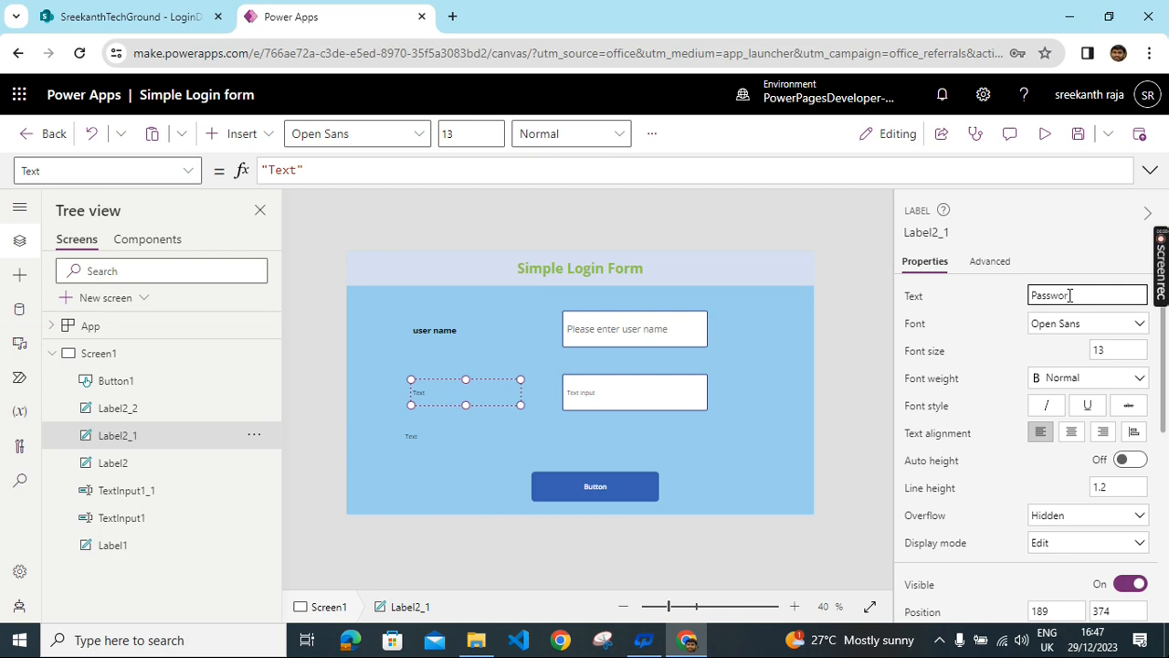
type("d")
double_click(1119, 351)
type("20")
left_click(1078, 381)
left_click(1057, 401)
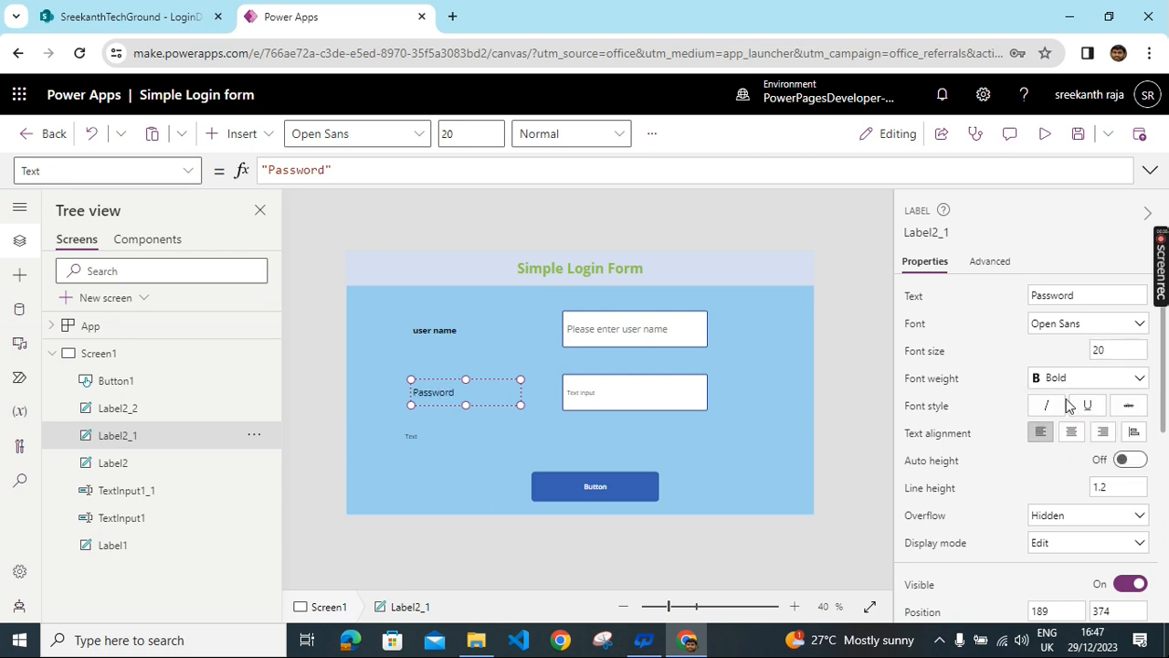
scroll(1065, 436, "down", 1)
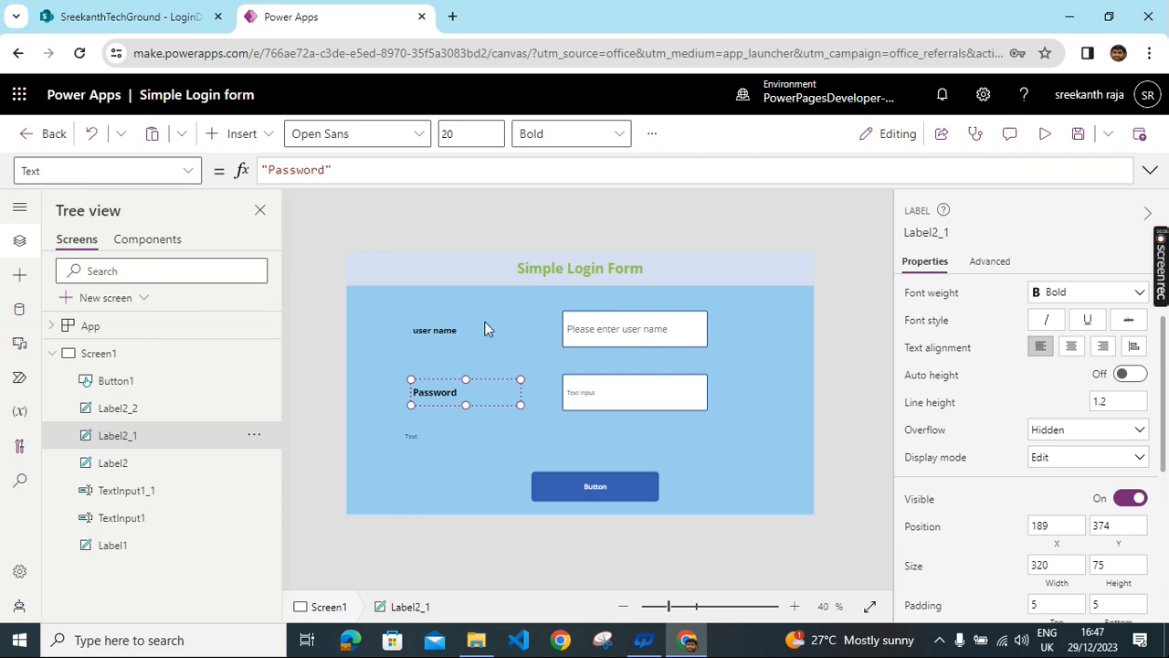
- Set the user name label to size 20 and correct its text to 'User Name'
left_click(441, 331)
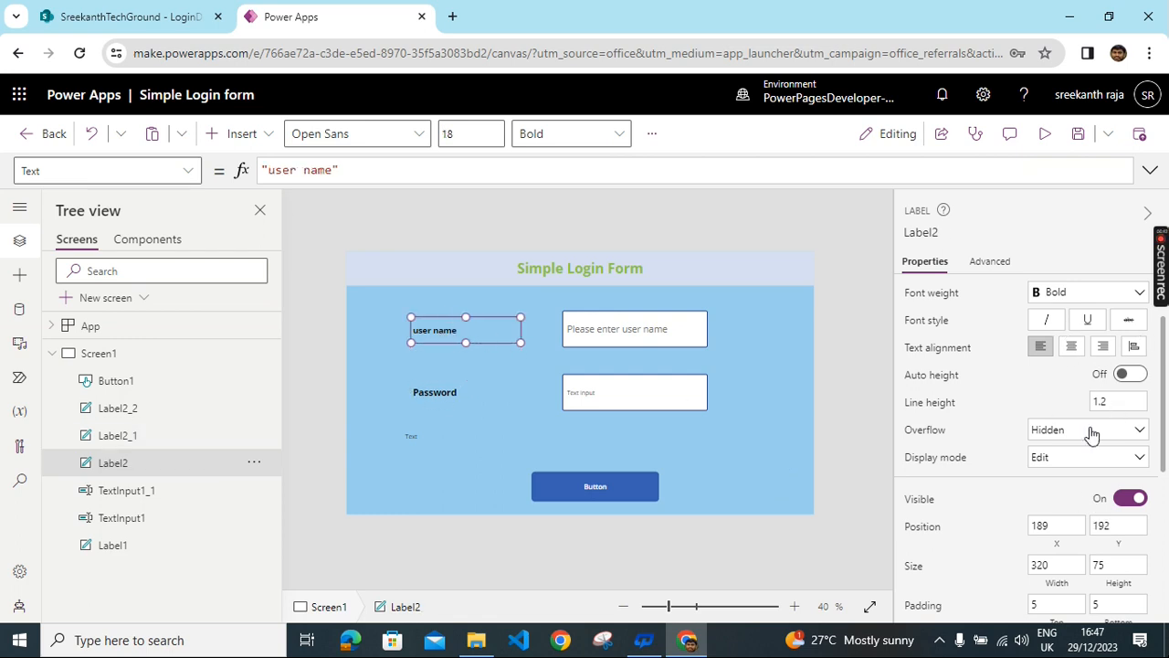
scroll(1093, 447, "up", 1)
left_click(1124, 351)
type("20")
key("Return")
left_click_drag(1037, 295, 1017, 308)
type("User name")
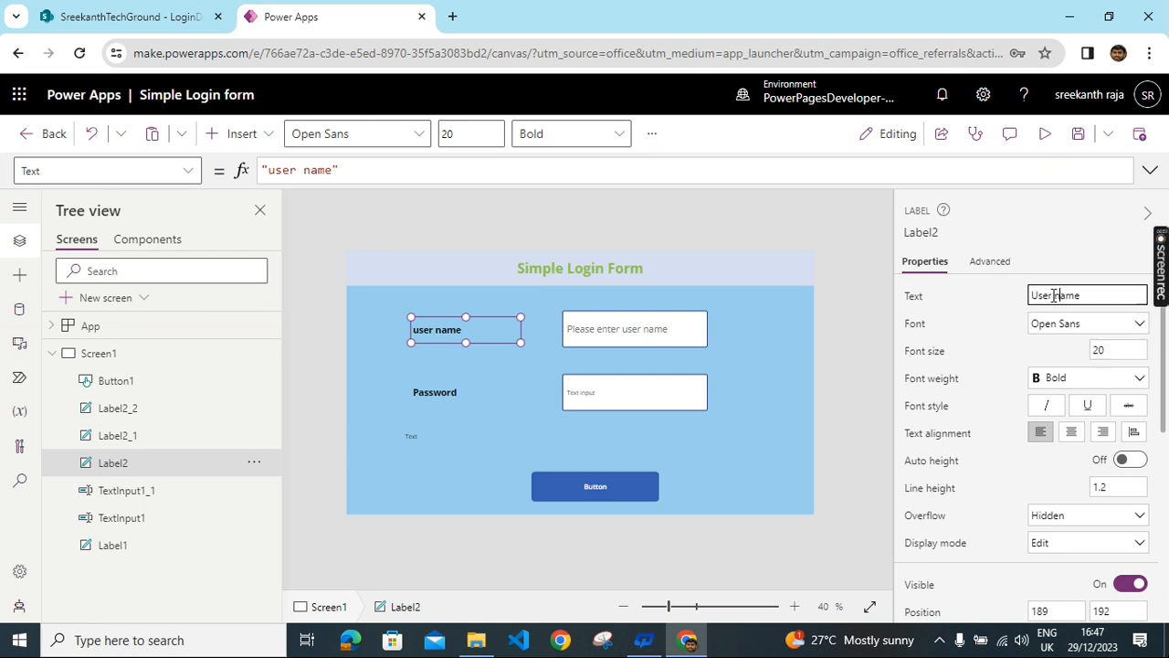
type("N")
left_click(592, 386)
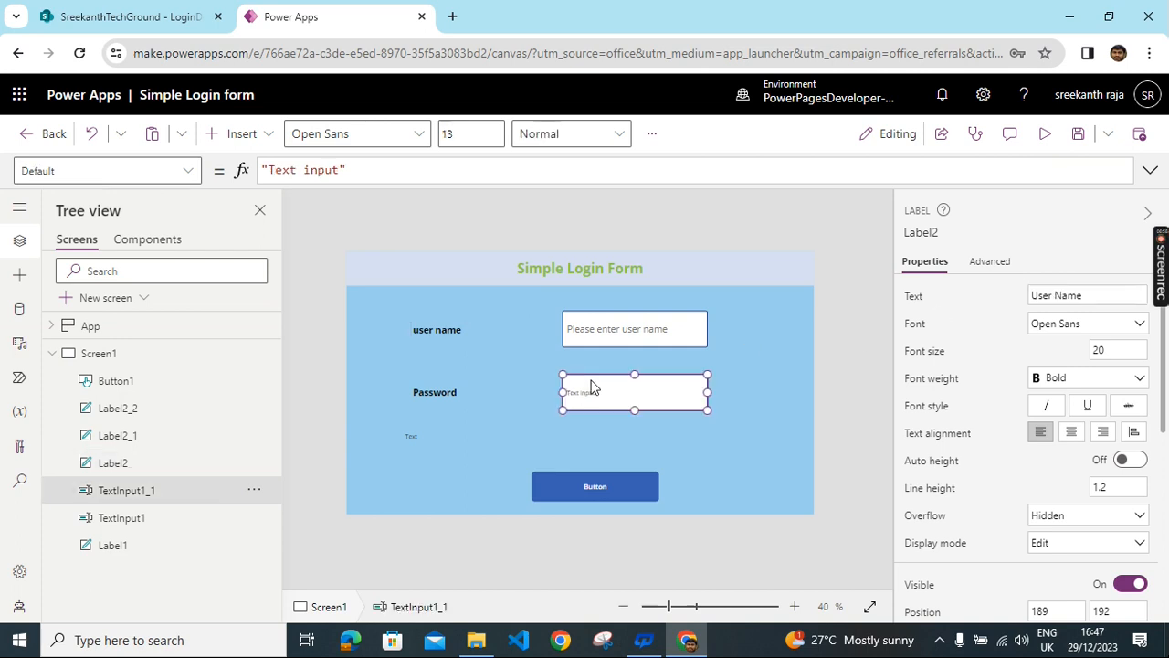
- Switch the second text box (TextInput1_1) to Password mode so typing is masked
left_click(542, 440)
left_click(603, 398)
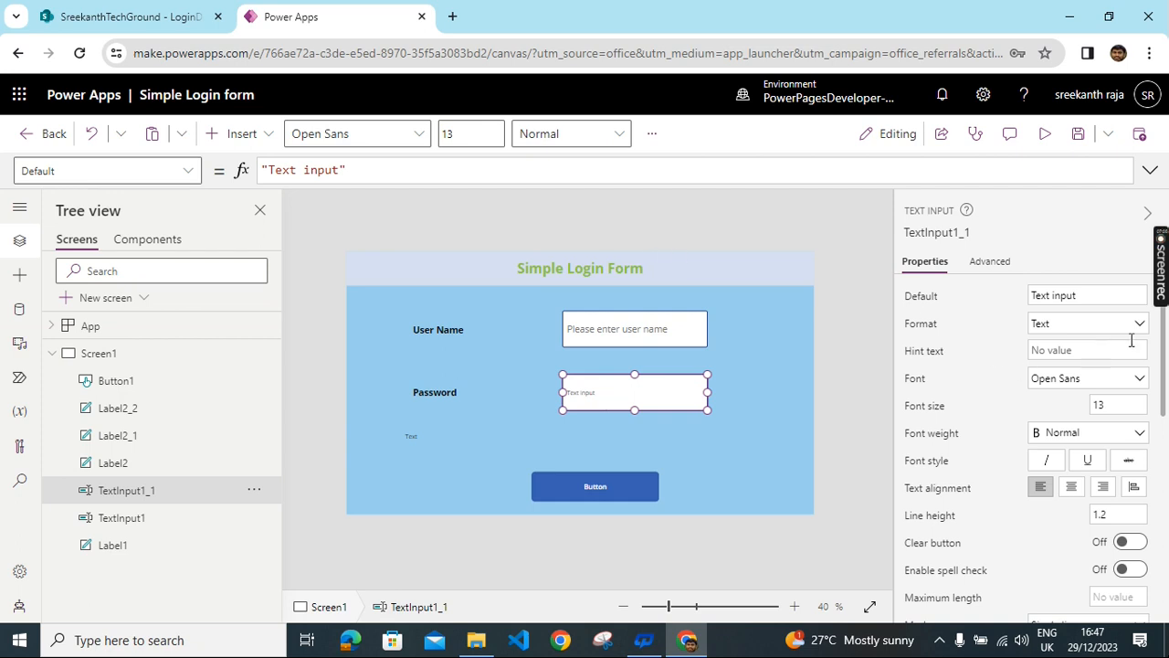
scroll(1101, 468, "down", 1)
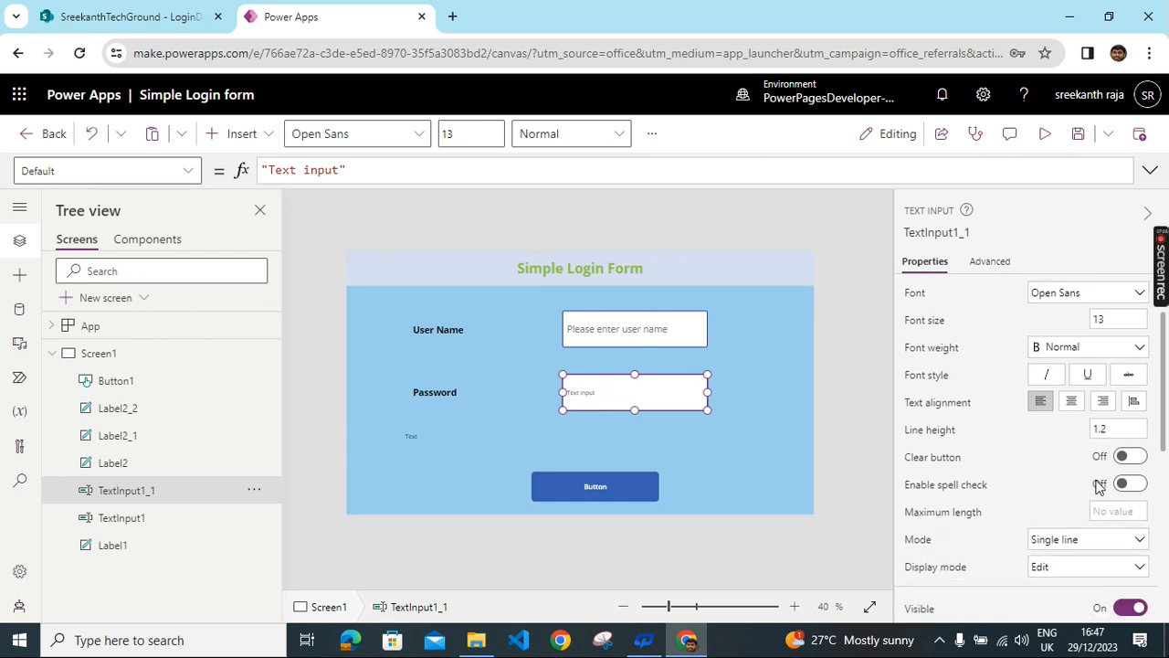
scroll(1001, 457, "down", 2)
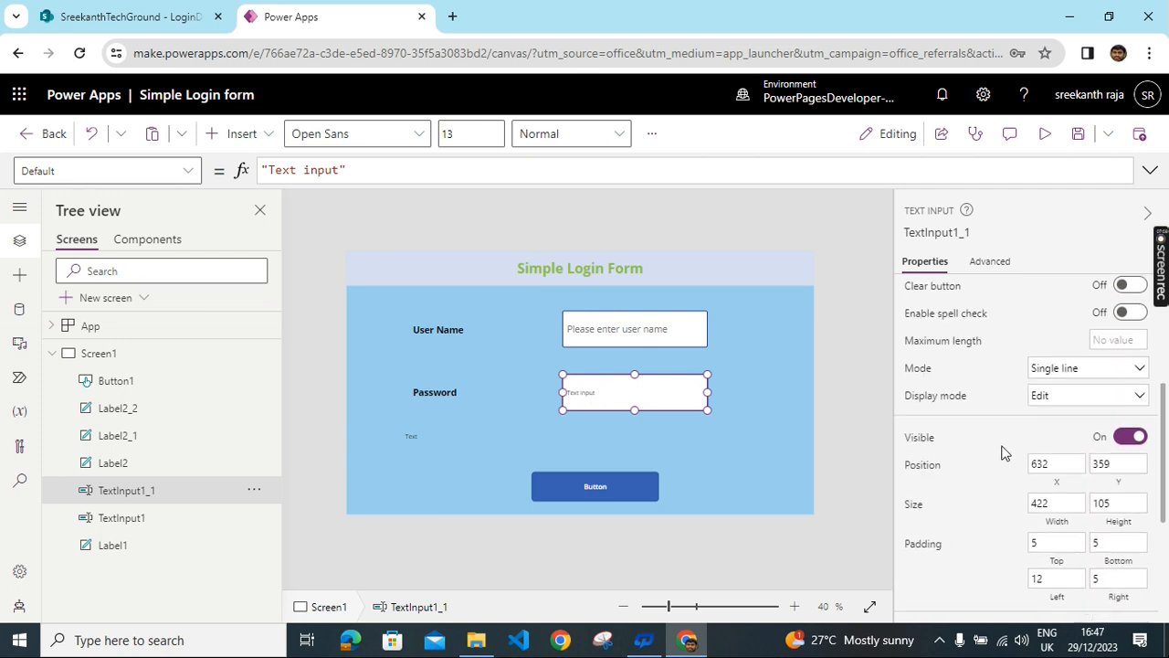
left_click(1140, 369)
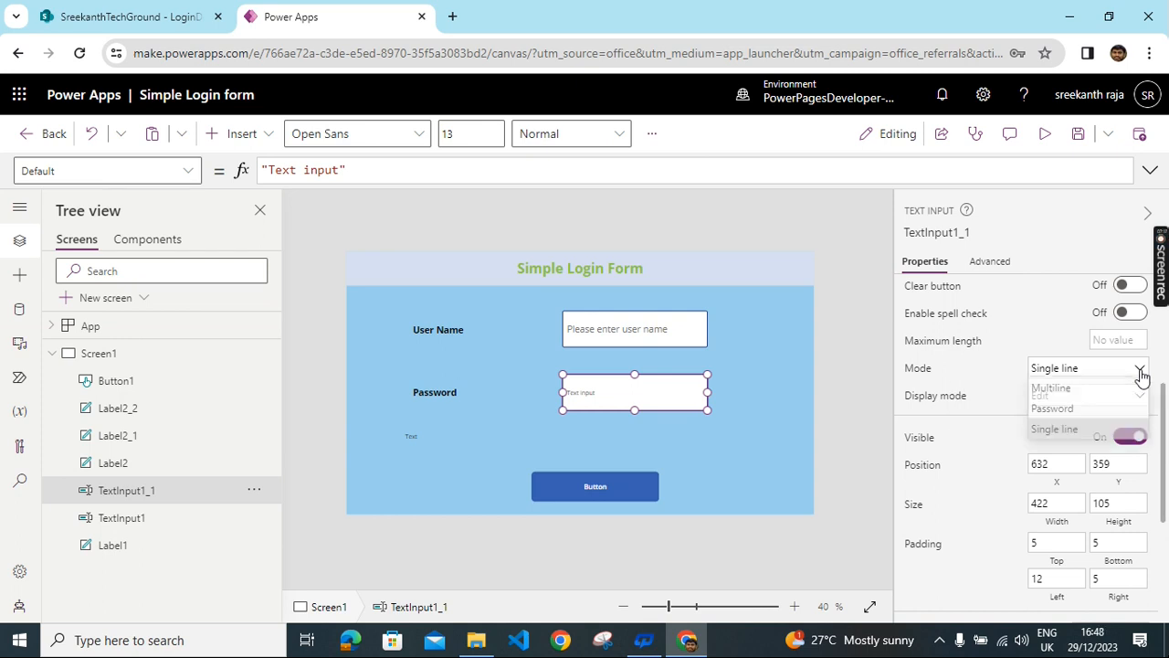
left_click(1073, 412)
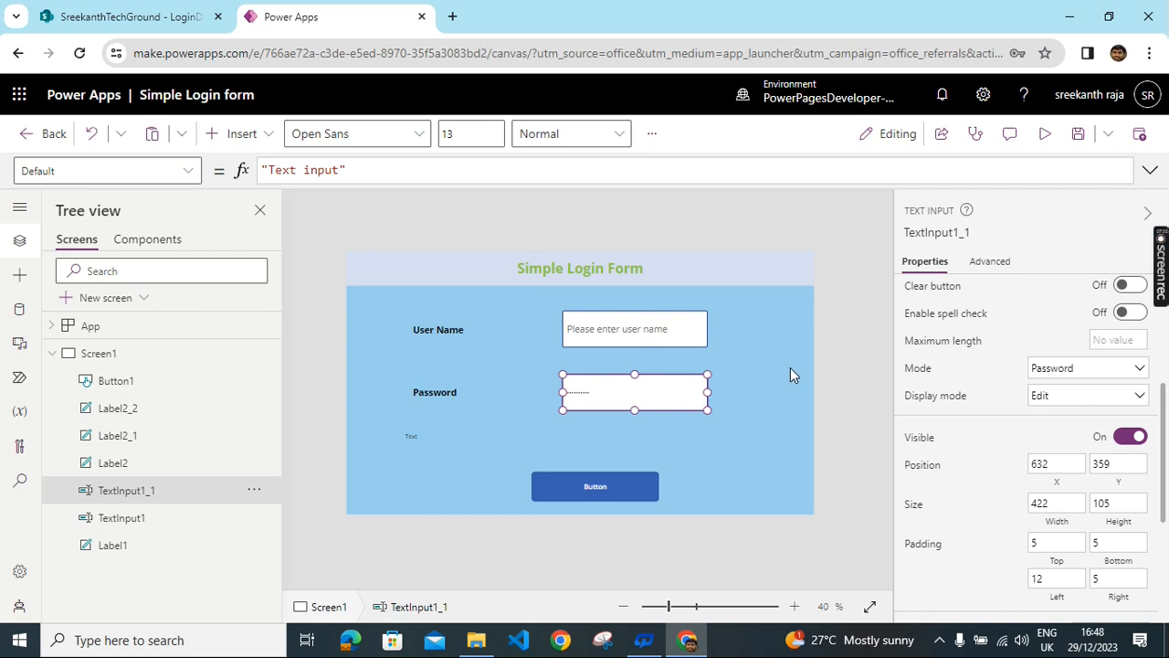
- Clear the password box's default text and set its hint to 'Please enter Password'
scroll(1087, 434, "up", 1)
scroll(1087, 434, "up", 3)
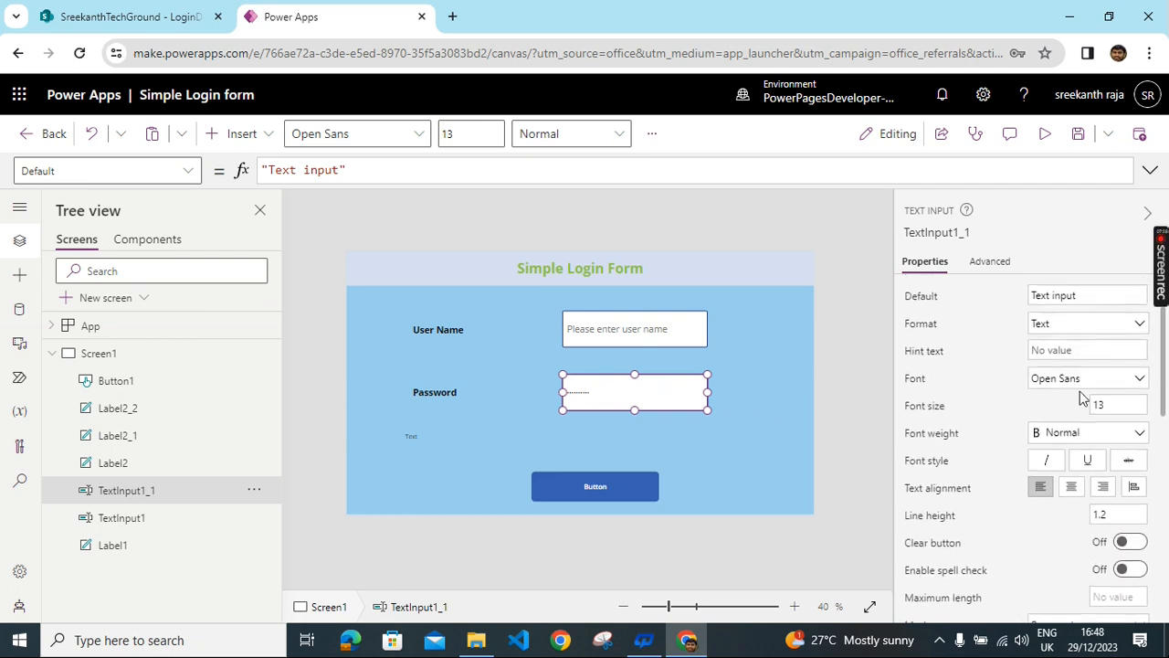
double_click(1082, 295)
key("BackSpace")
key("BackSpace")
key("BackSpace")
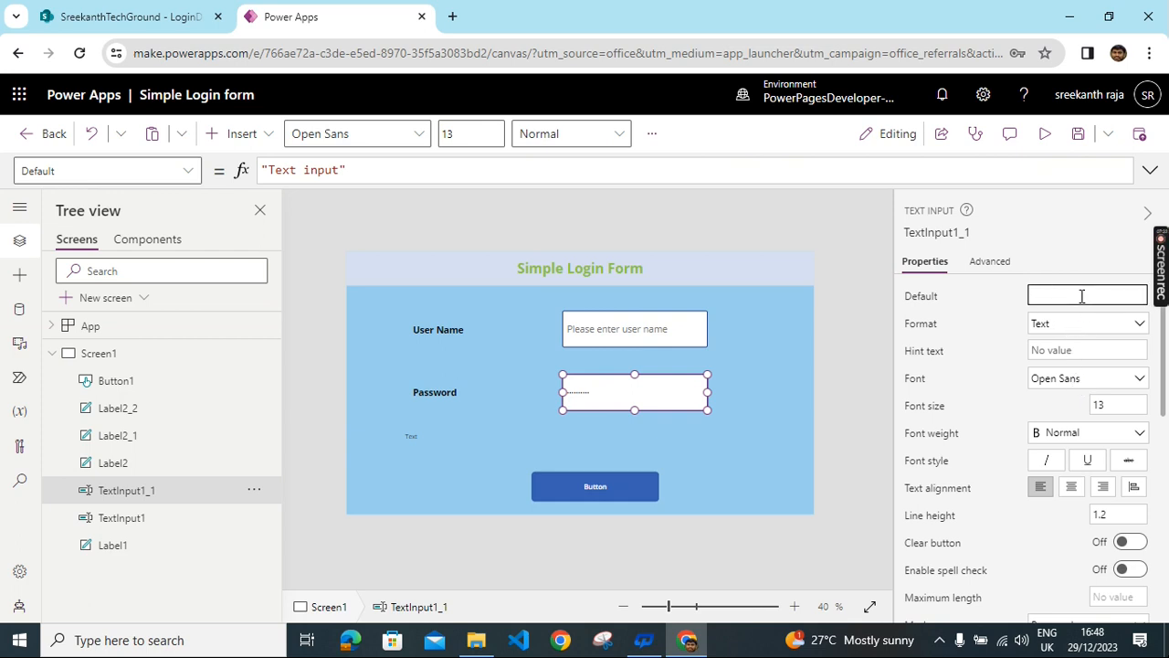
left_click(1065, 350)
type("Please")
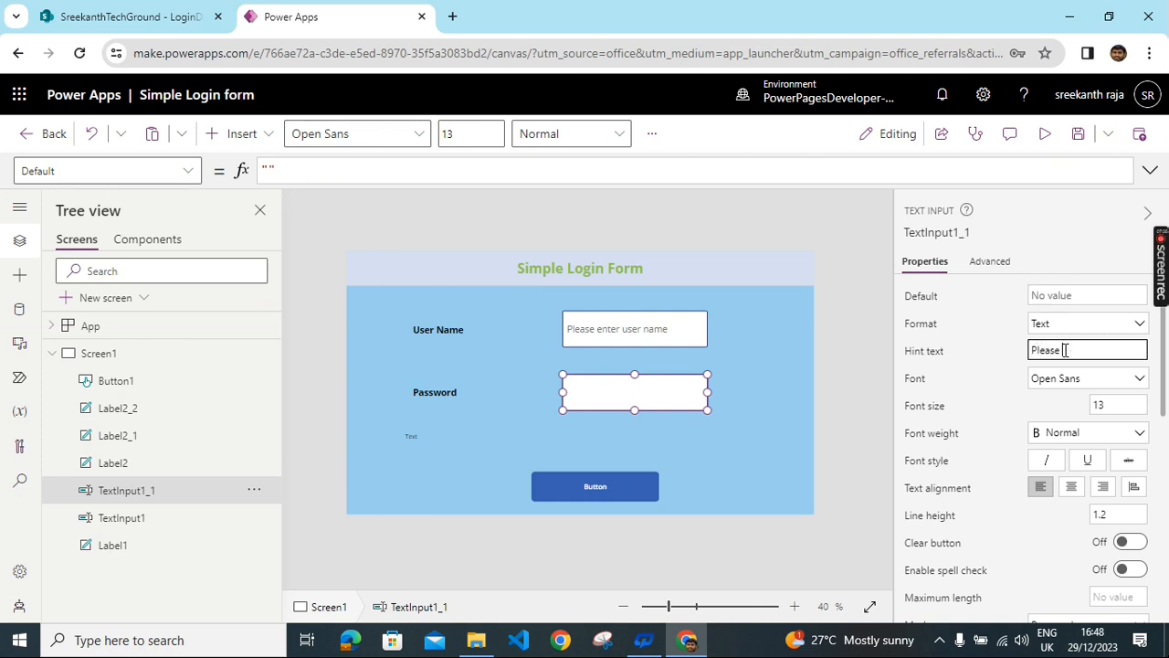
type(" enter Password")
left_click(789, 393)
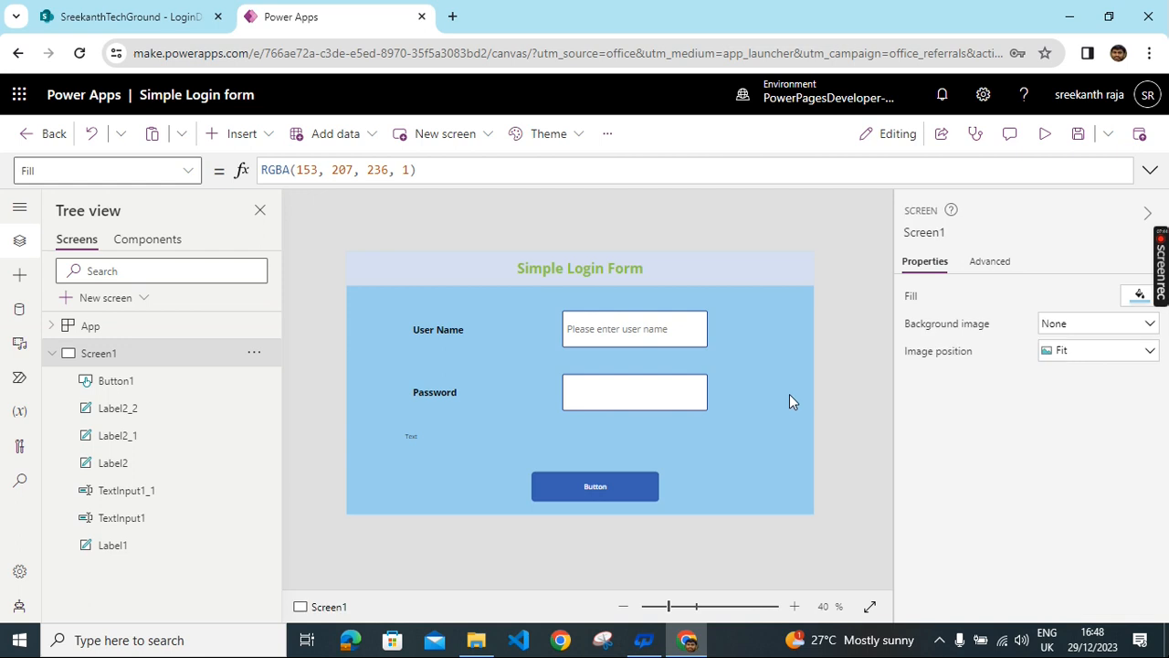
- Set the password box's font size to 20
left_click(686, 397)
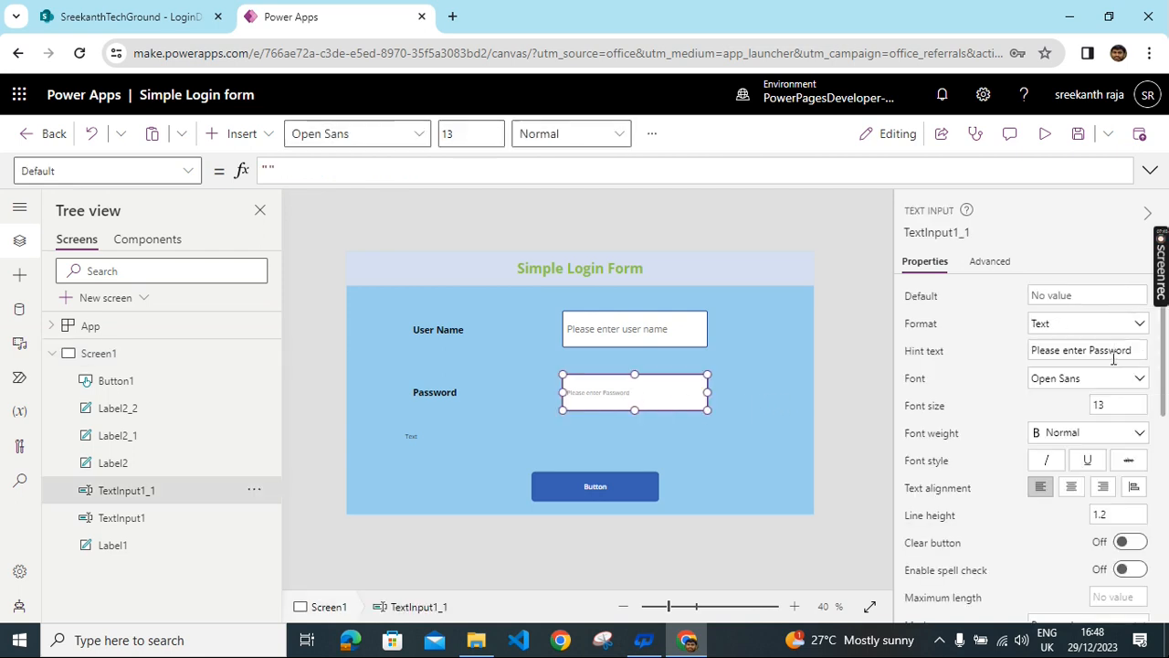
left_click(1112, 408)
type("20")
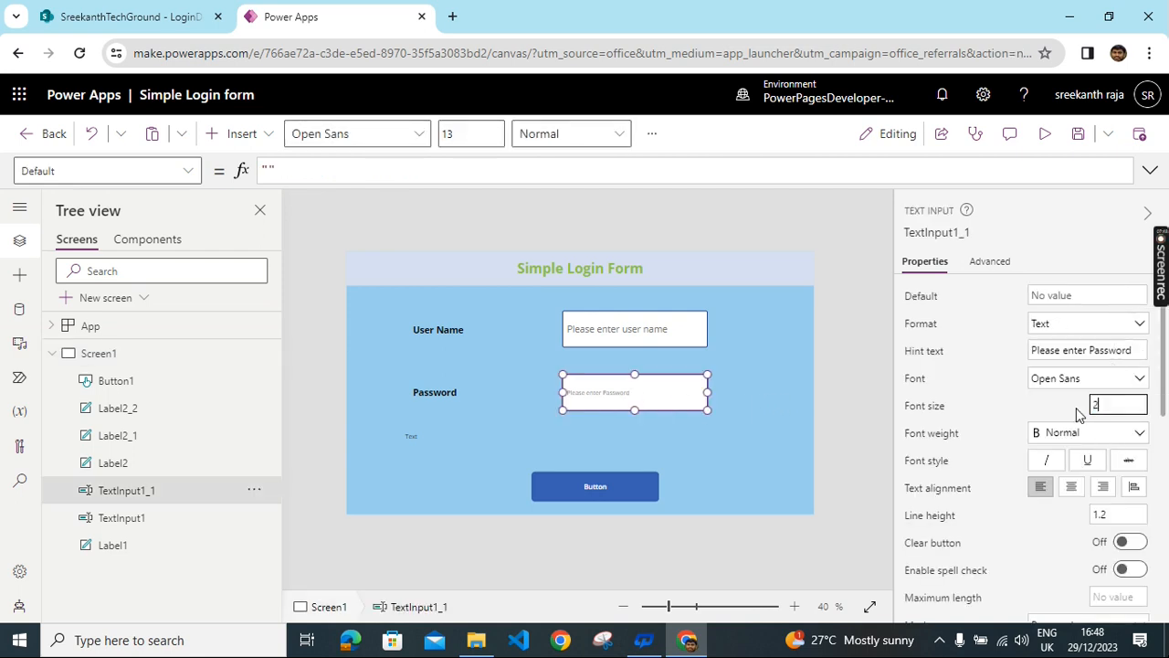
left_click(523, 464)
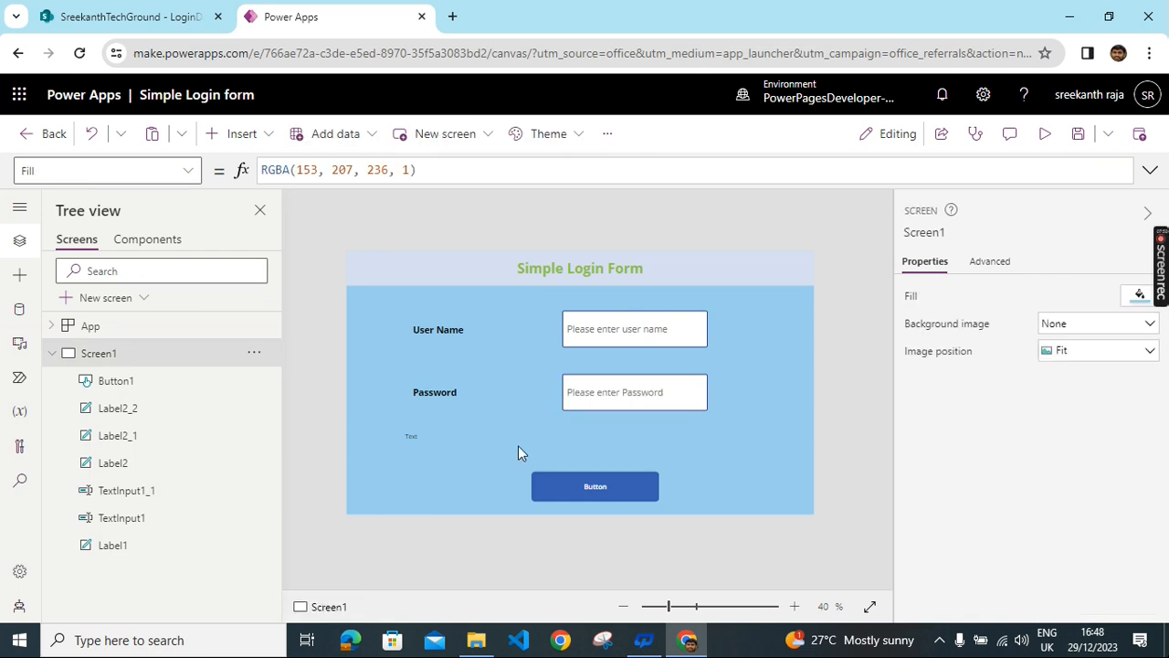
left_click(518, 445)
- Replace the small label's placeholder with 'Please enter correct user name and password'
left_click(1065, 292)
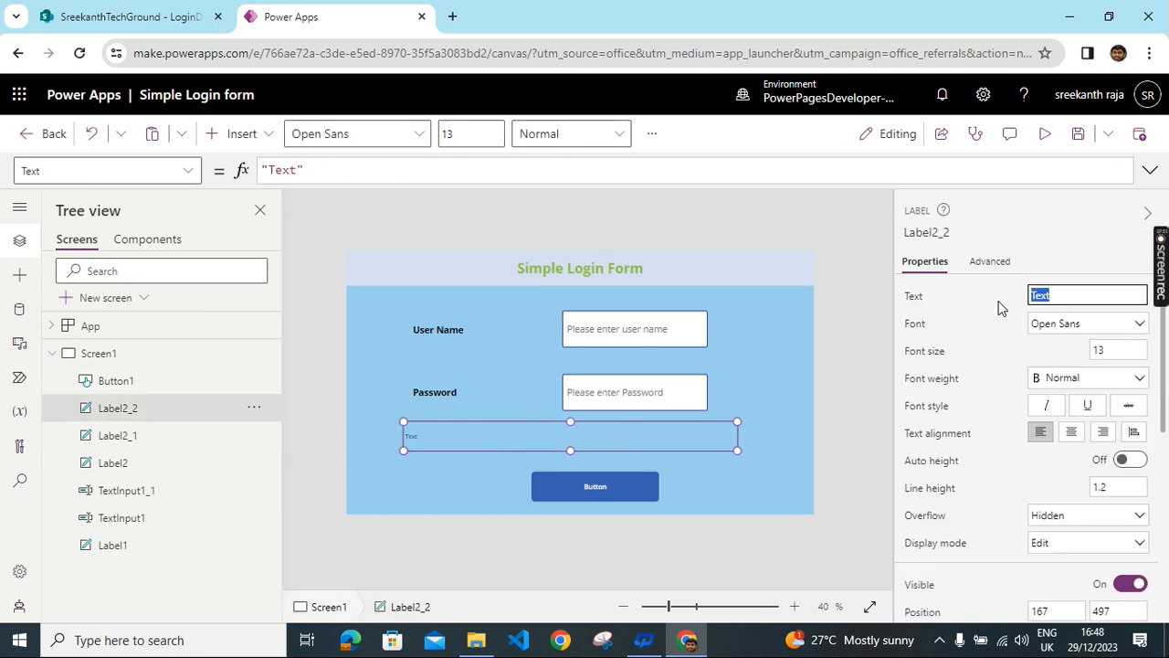
key("BackSpace")
type("Please enter correct user name and ")
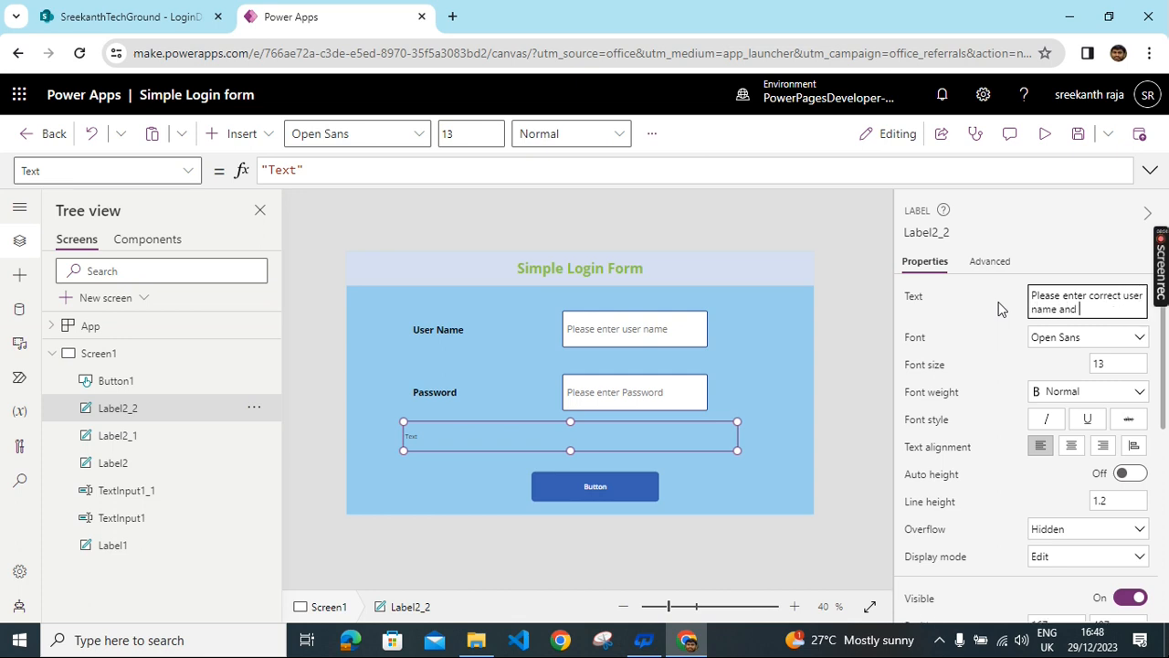
type("password")
- Make the error message font size 20, bold and centre-aligned
left_click(1110, 365)
type("20")
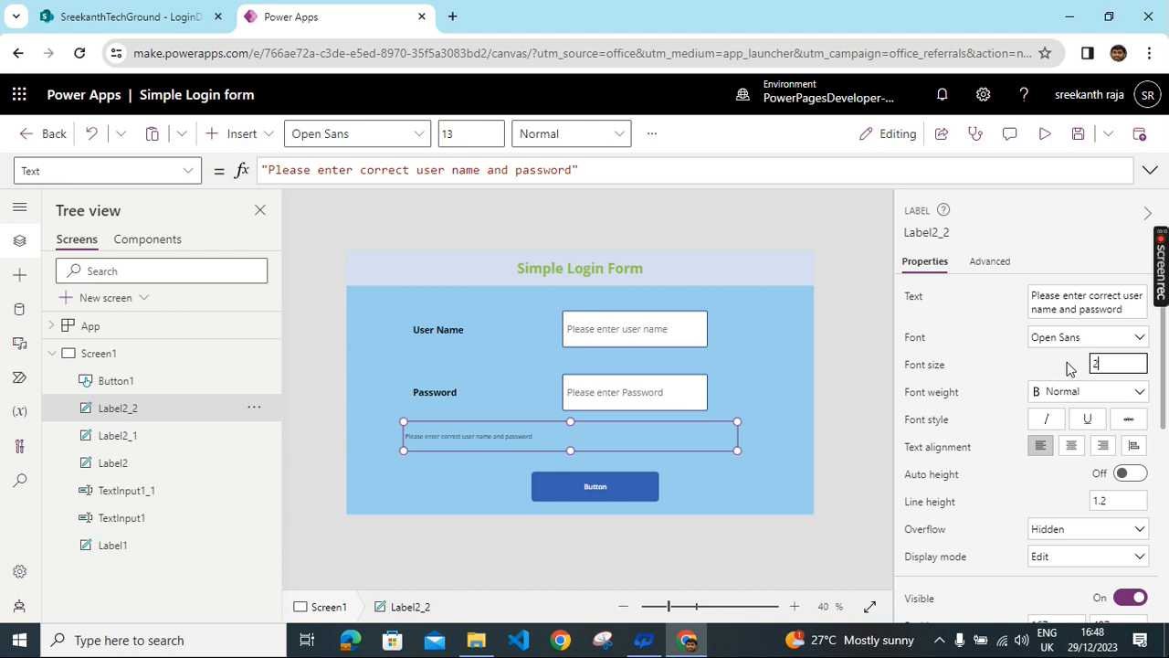
scroll(1092, 411, "down", 1)
left_click(1106, 311)
left_click(1062, 329)
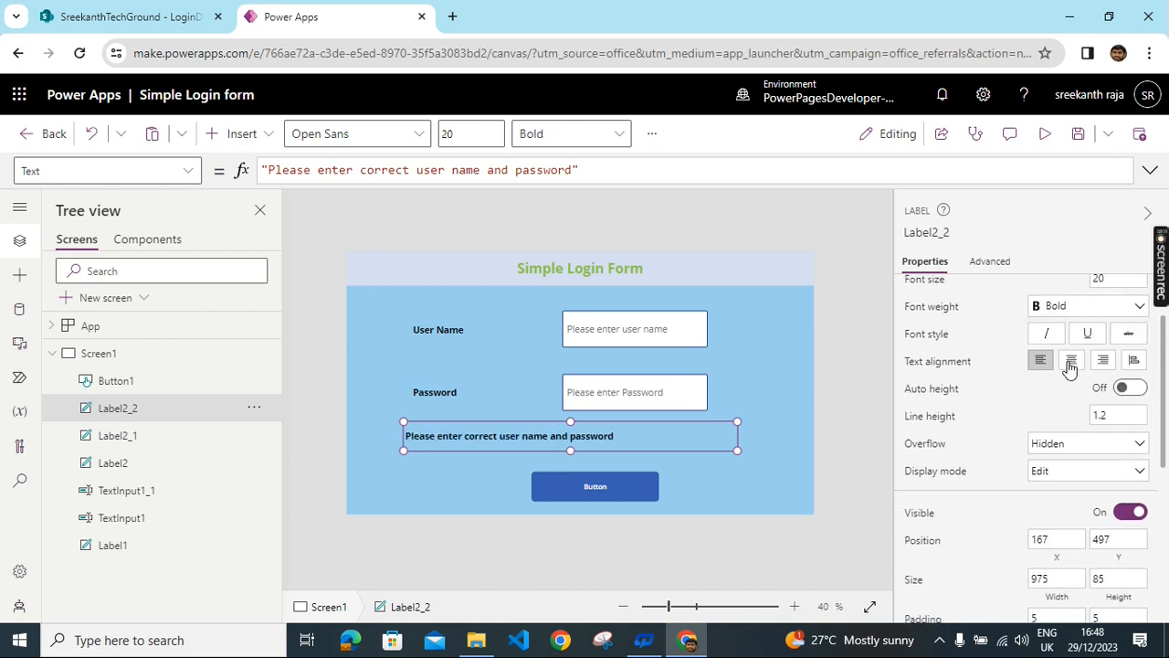
left_click(1071, 361)
- Colour the error message text dark orange
scroll(1106, 486, "down", 1)
scroll(1105, 487, "down", 2)
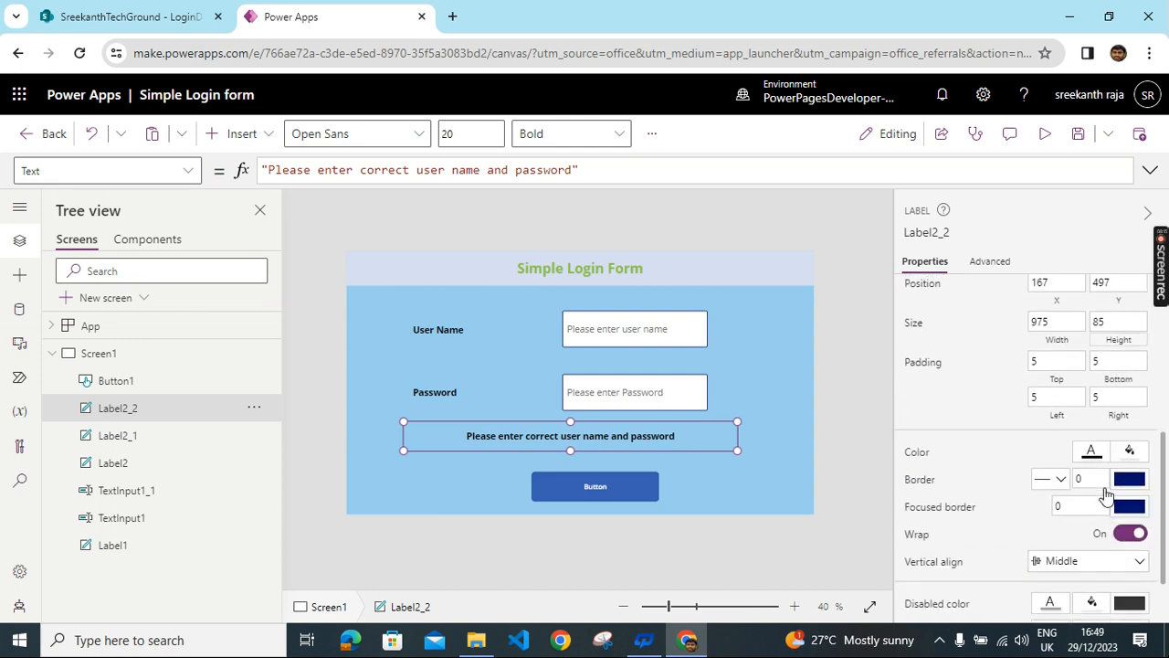
left_click(1092, 451)
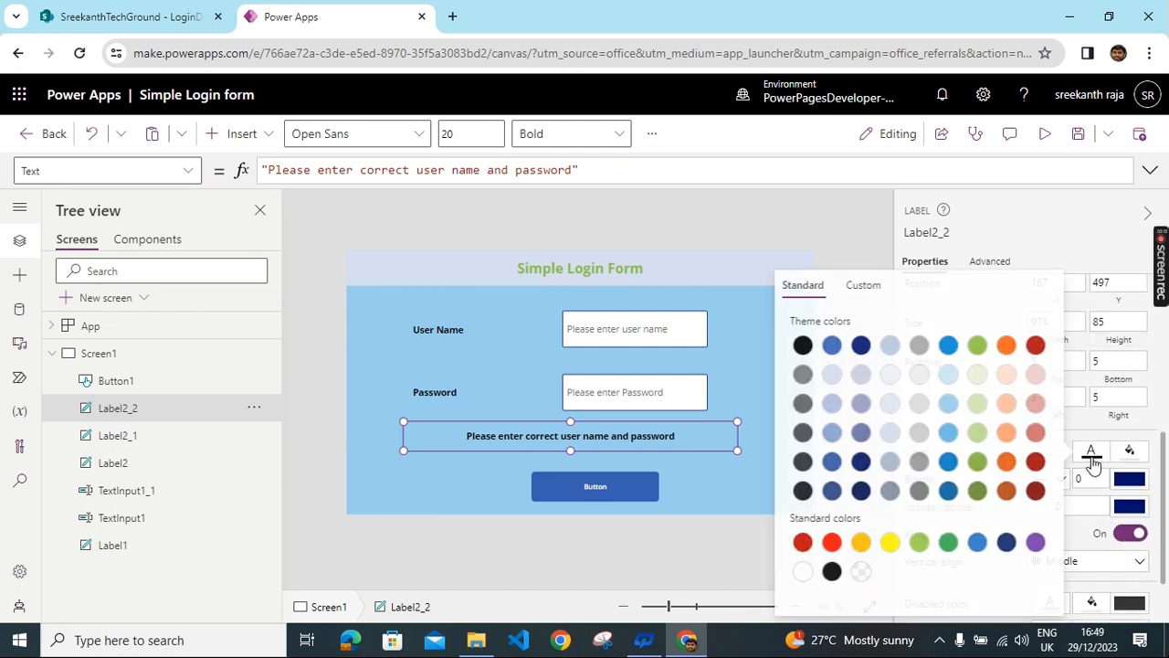
left_click(1006, 403)
left_click(1006, 347)
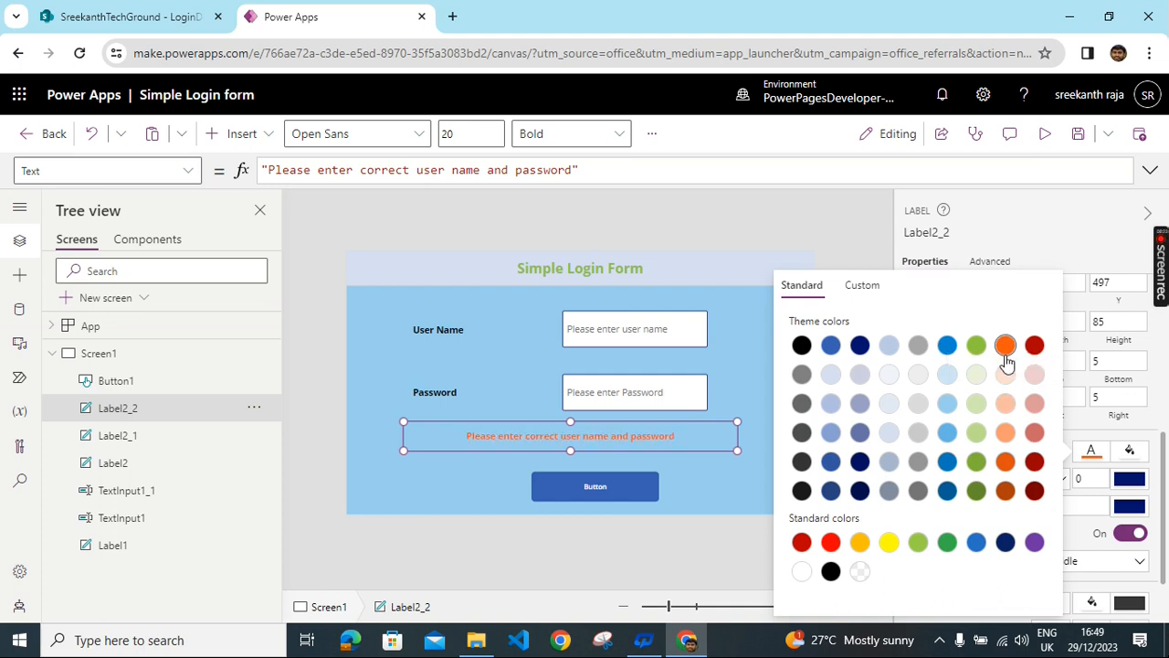
left_click(724, 486)
left_click(633, 439)
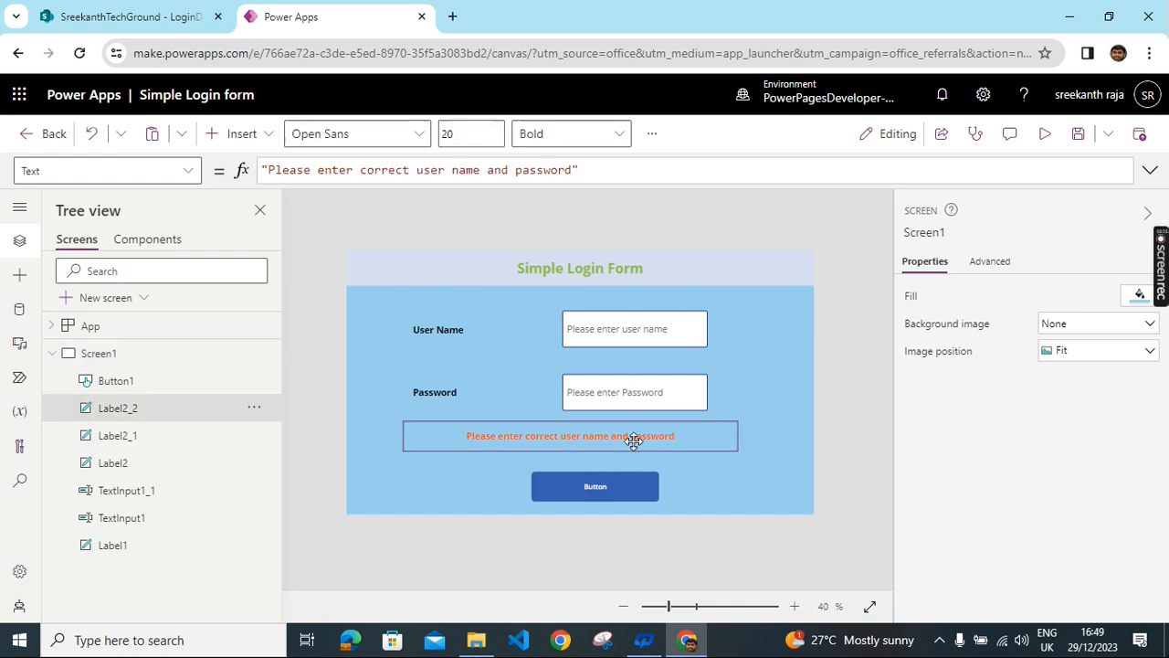
left_click(764, 376)
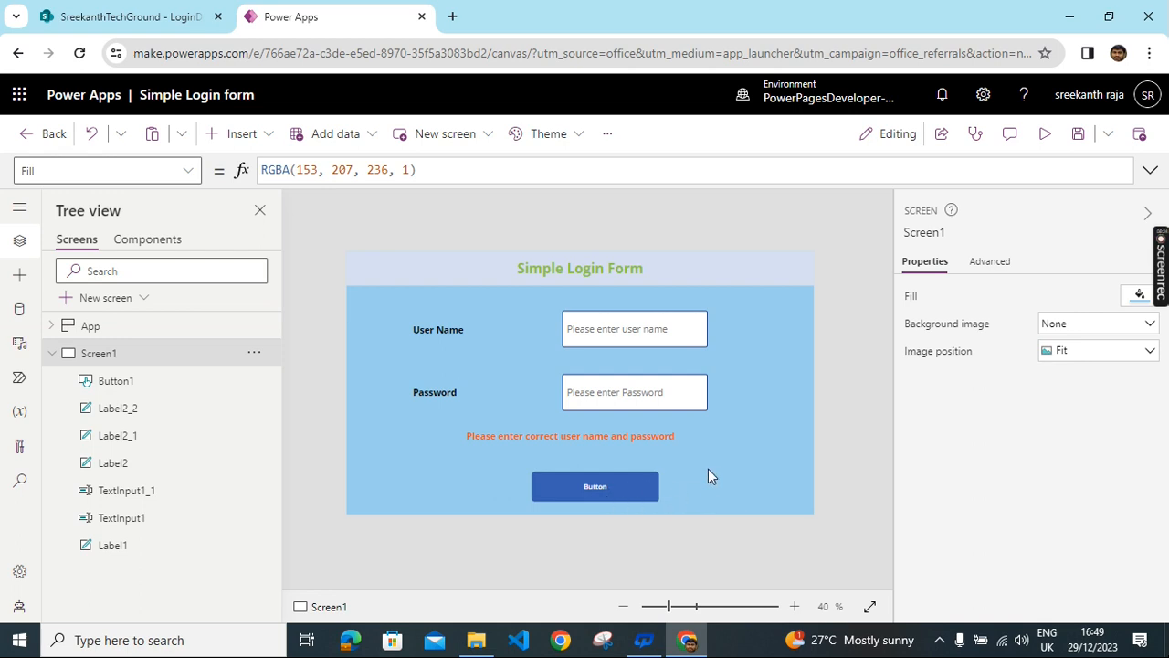
left_click(631, 485)
- Change Button1's caption to 'login' with font size 20
double_click(1062, 295)
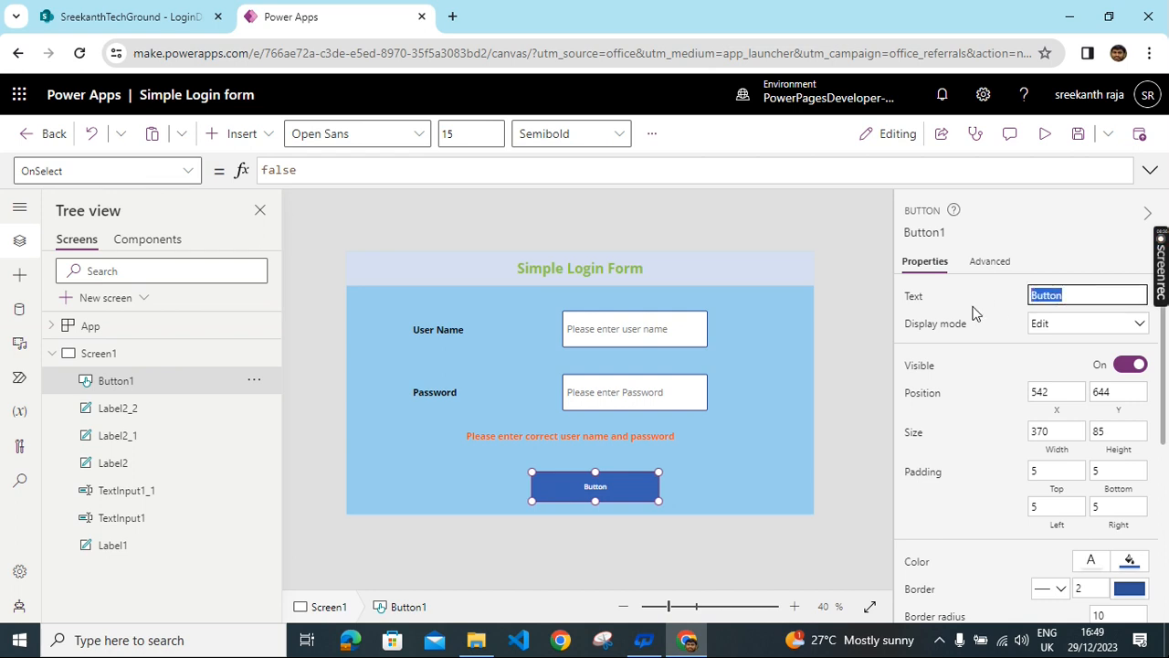
type("login")
scroll(1120, 470, "down", 1)
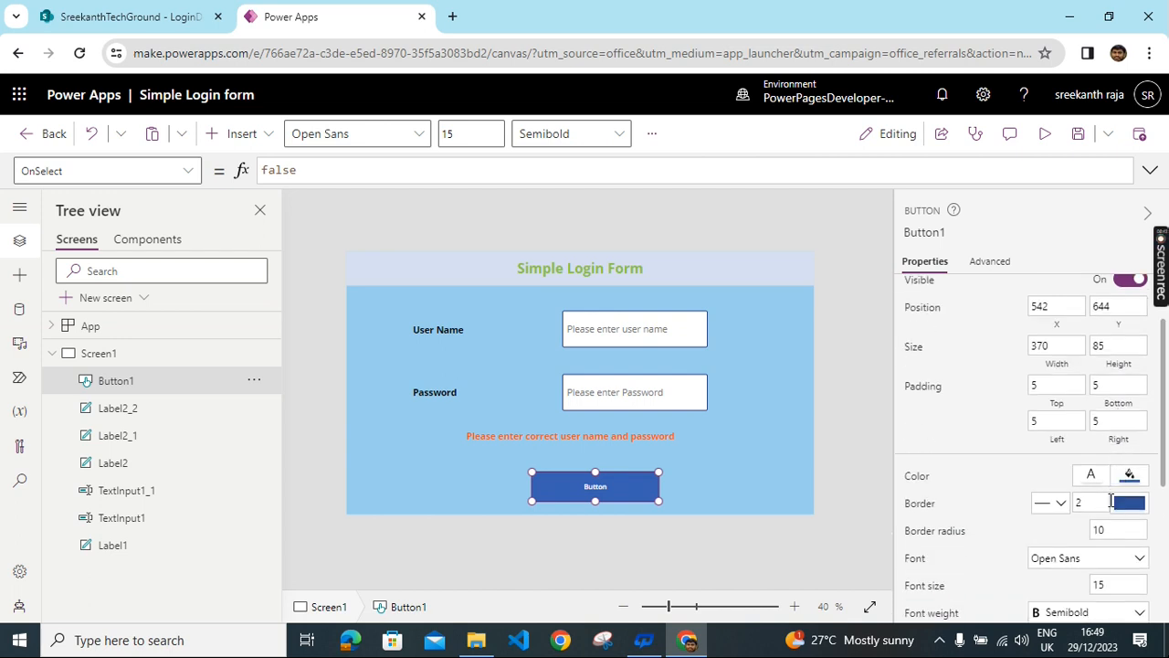
scroll(1117, 484, "down", 2)
left_click(1113, 414)
type("20")
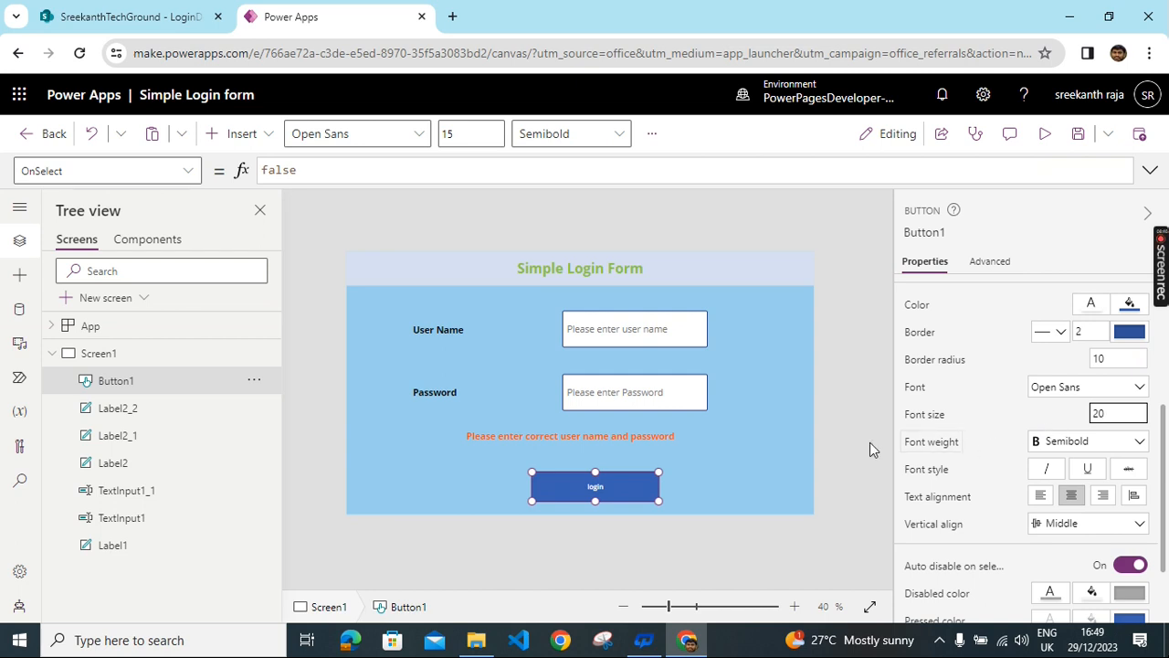
left_click(749, 455)
left_click(590, 485)
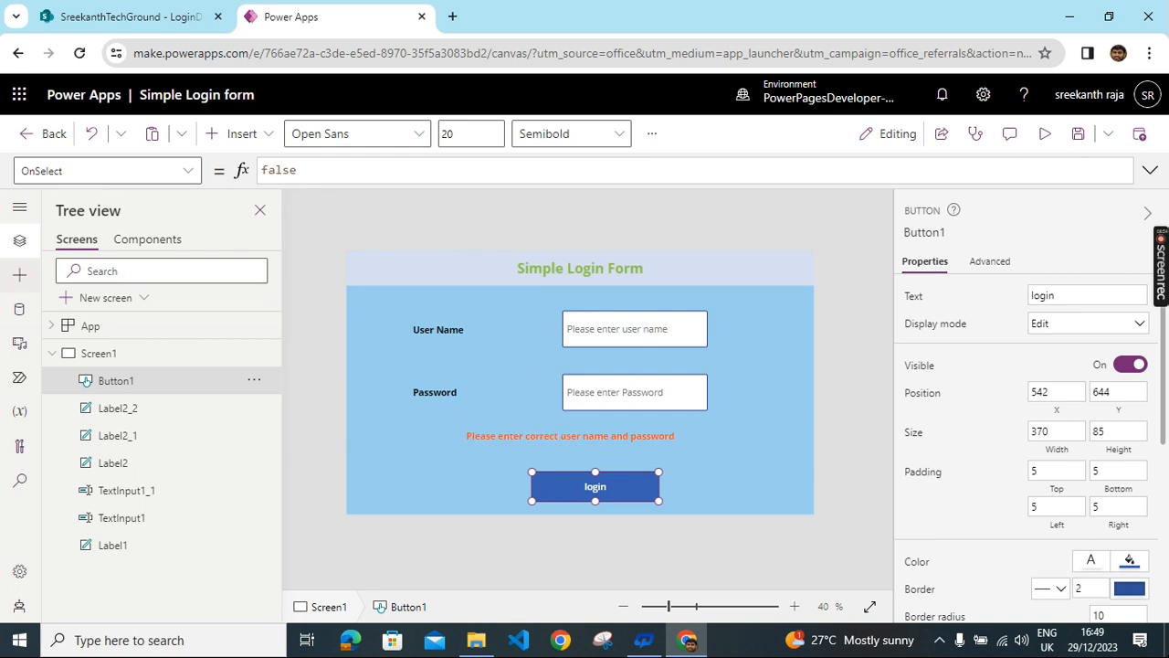
left_click(18, 279)
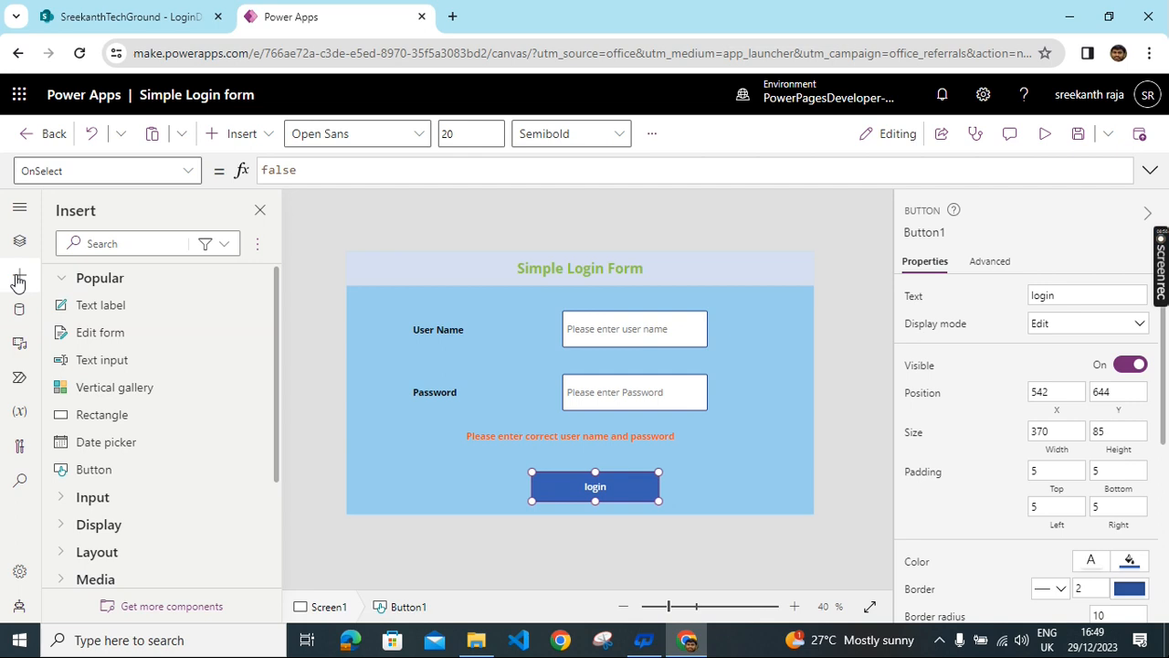
- Add the SharePoint LoginDetails list as a data source via the existing connection and recent site
left_click(19, 309)
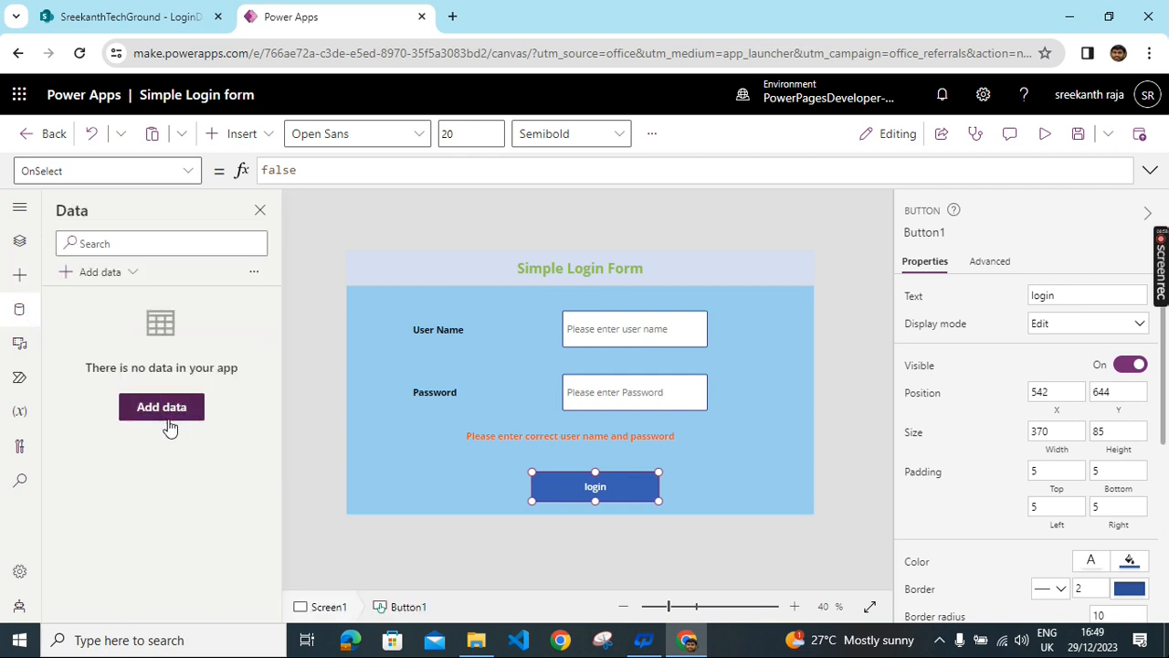
left_click(162, 407)
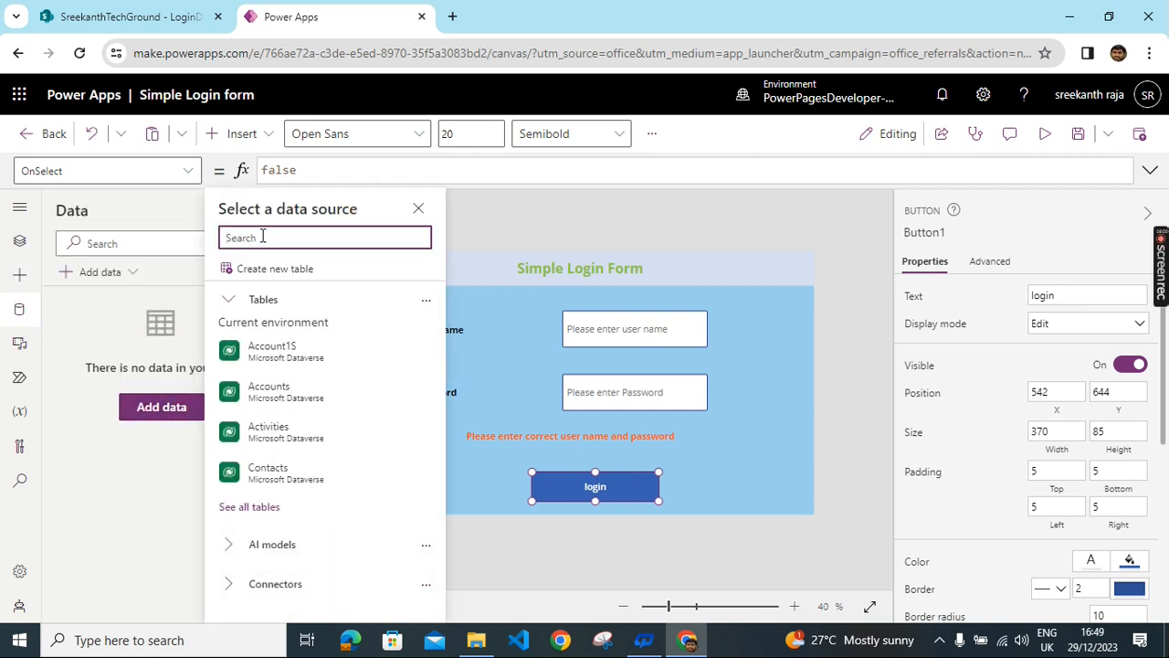
type("sharepoi")
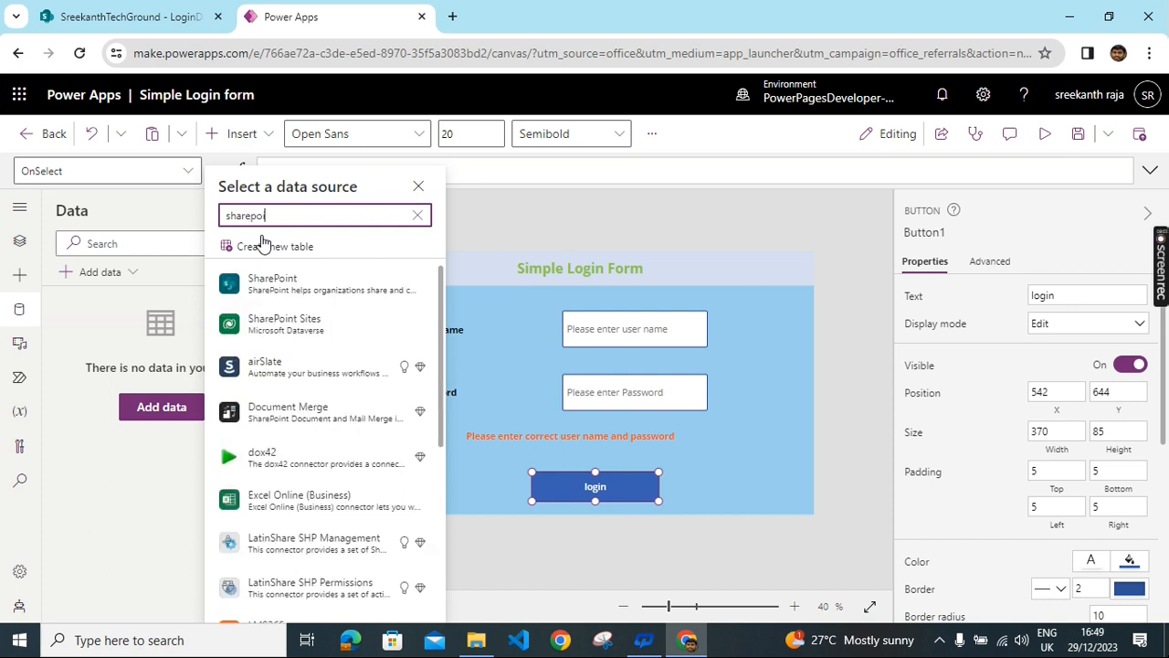
type("n")
left_click(268, 283)
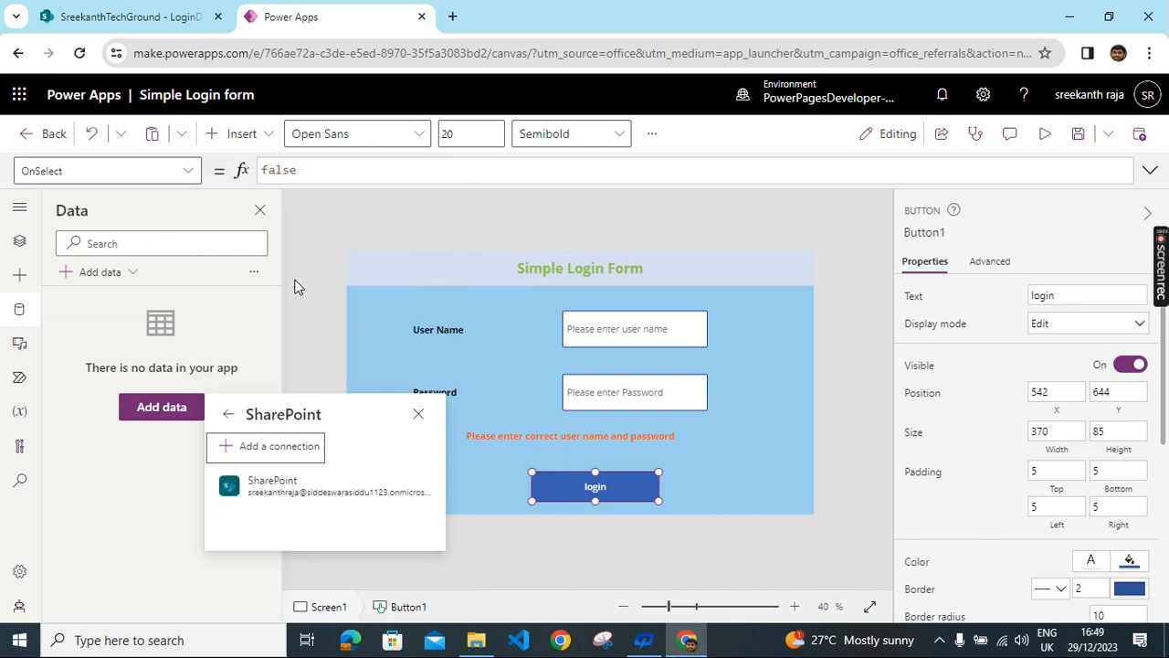
left_click(331, 492)
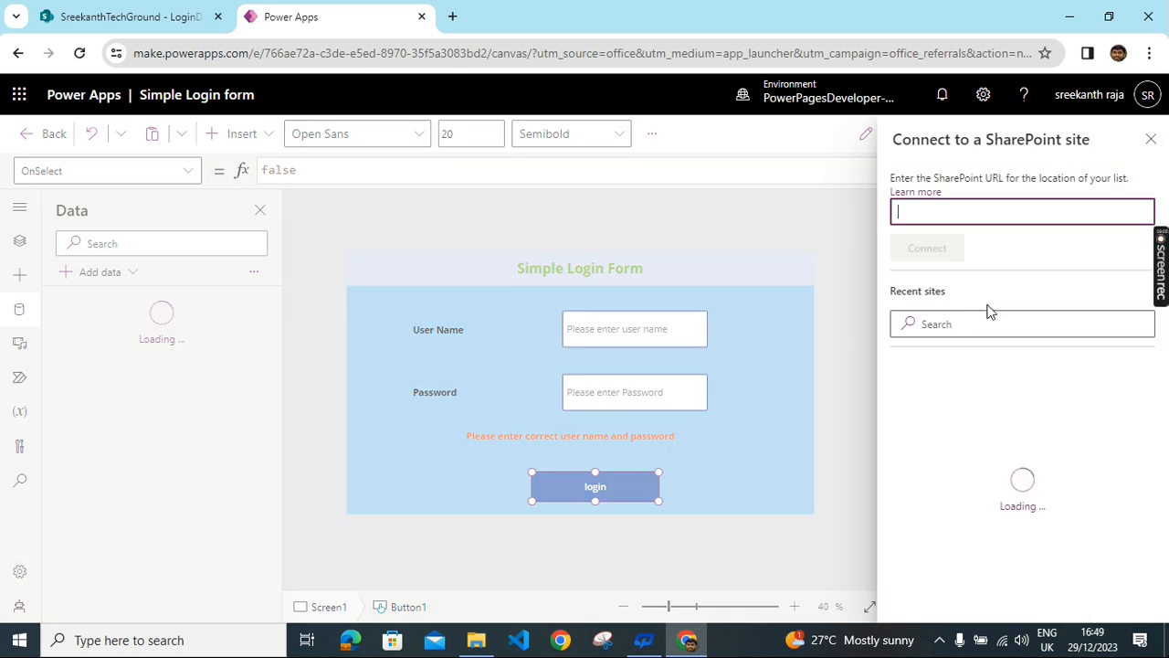
left_click(987, 388)
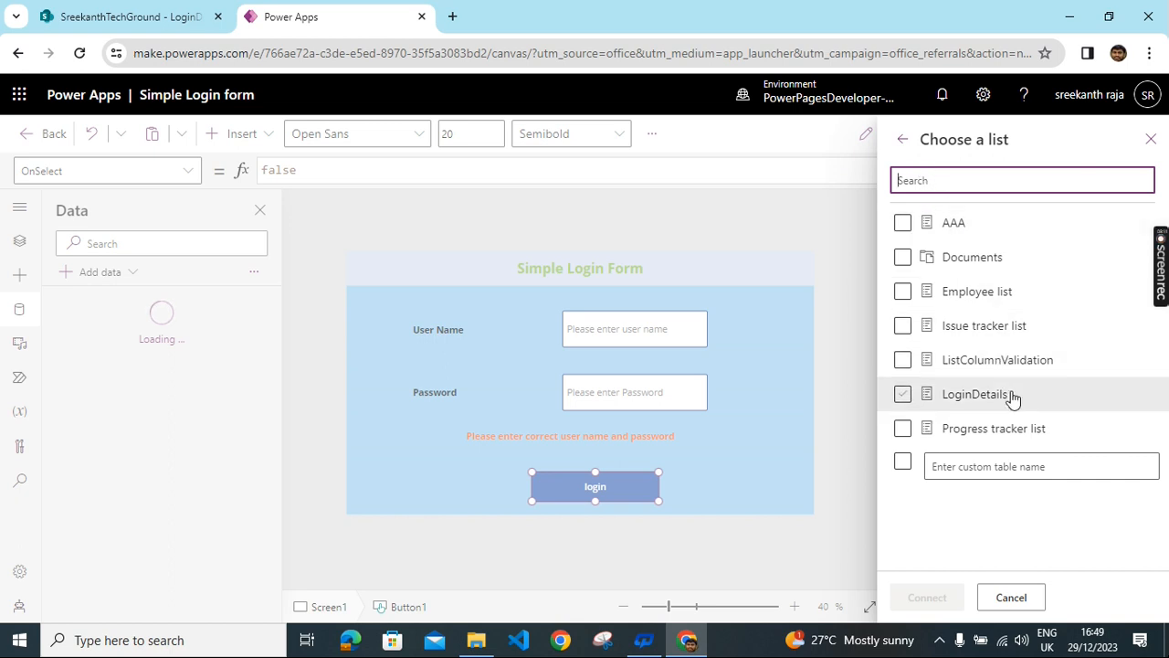
left_click(905, 403)
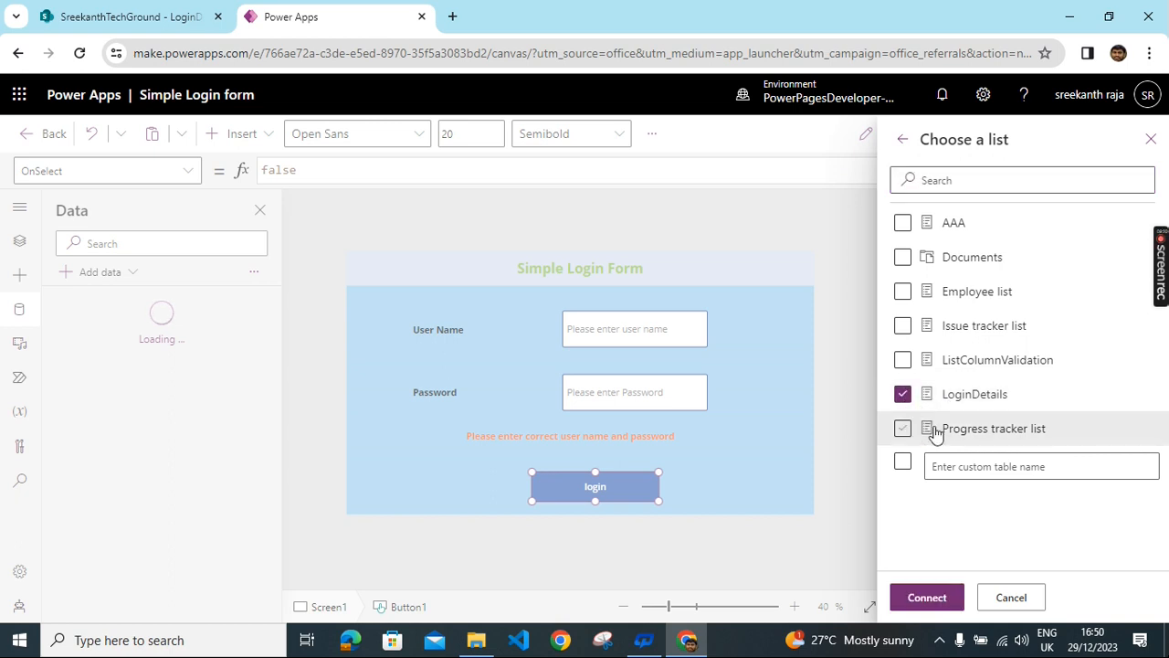
left_click(941, 603)
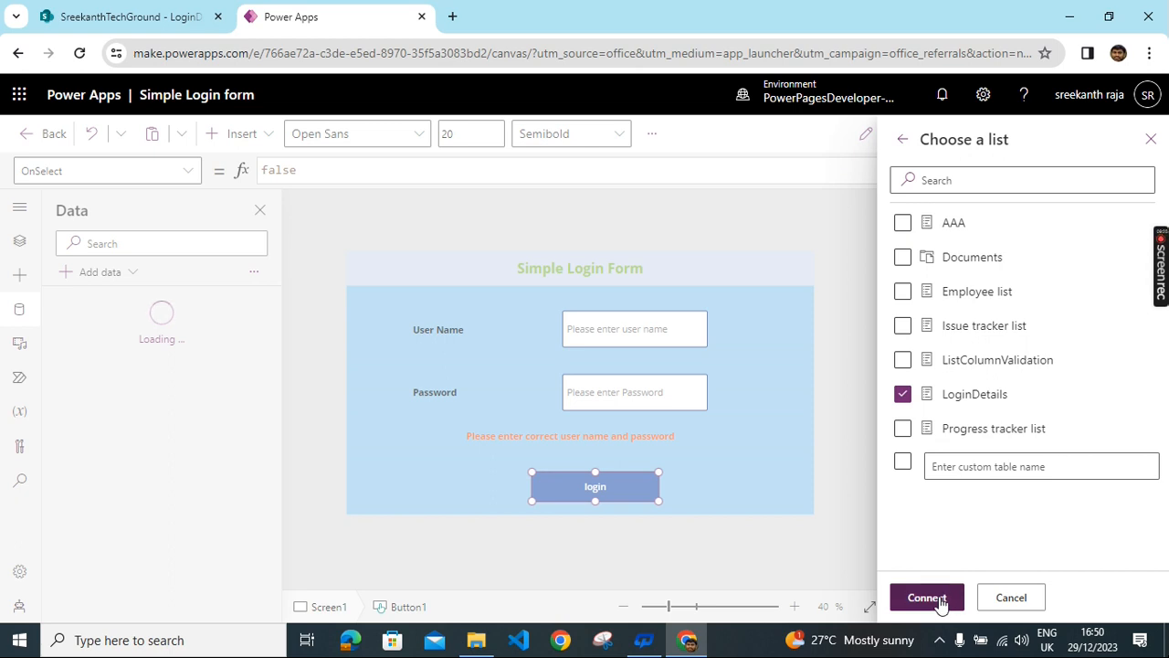
mouse_move(65, 323)
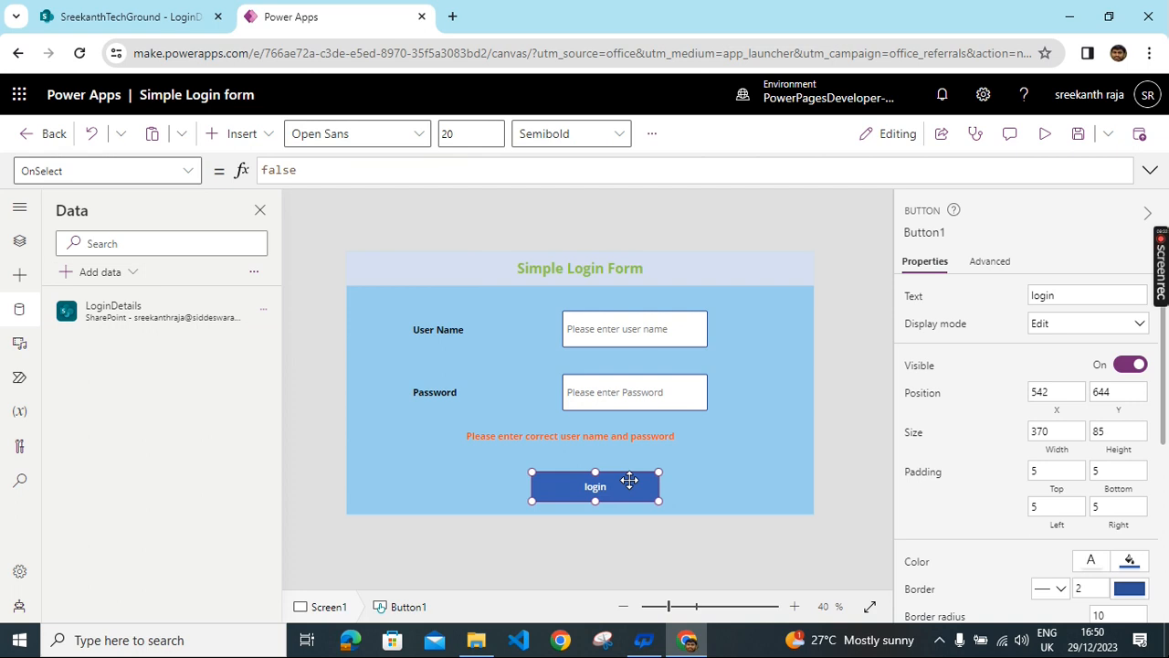
left_click(687, 393)
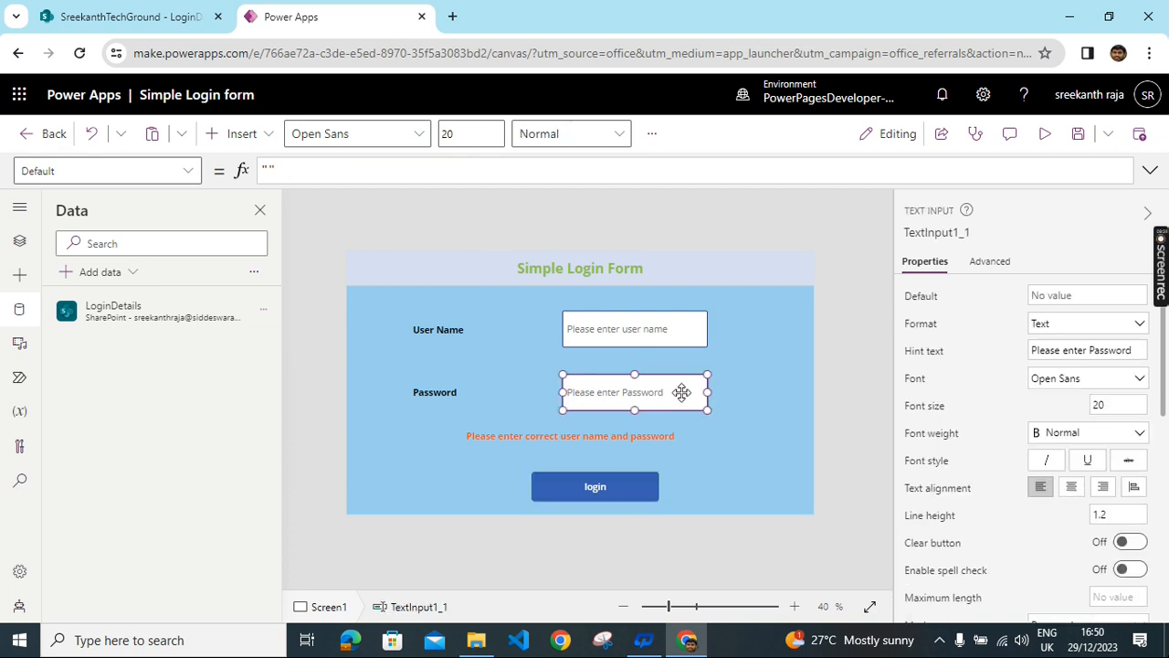
- Insert the View eye icon and drag it to the right end of the password box
left_click(261, 135)
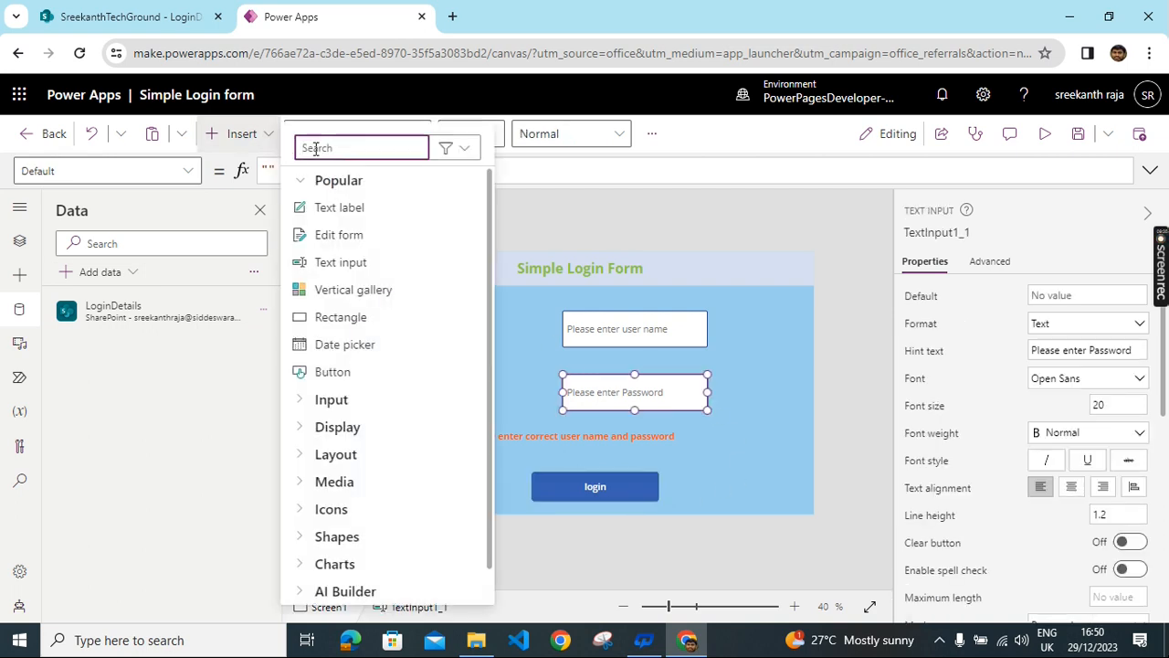
type("vi")
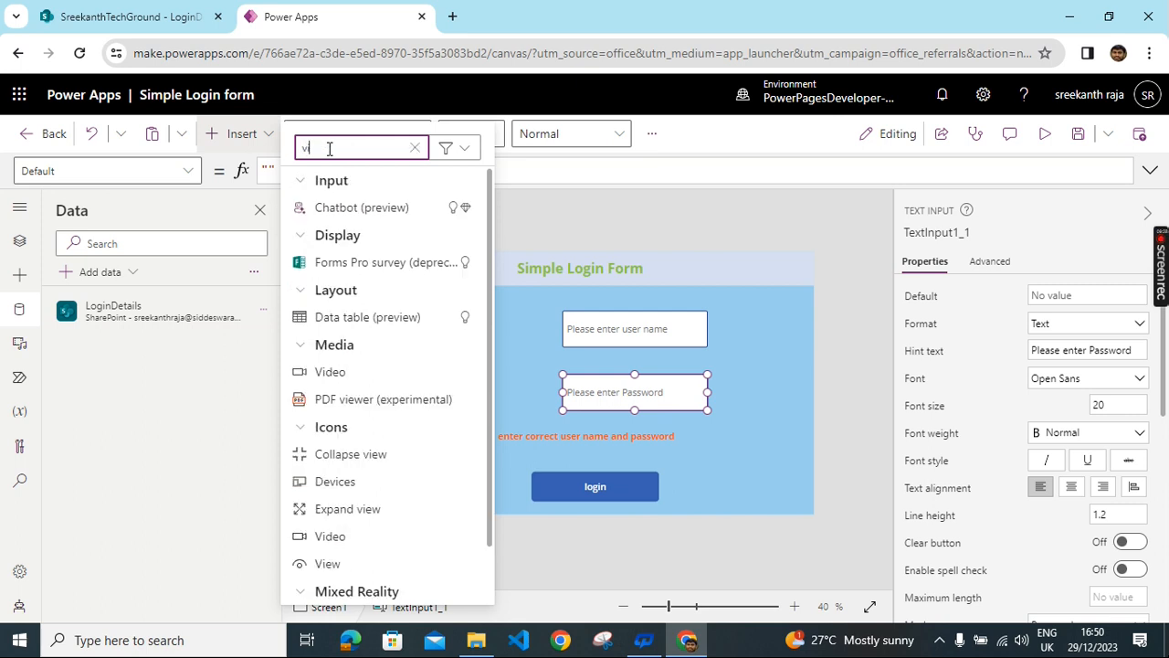
type("ew")
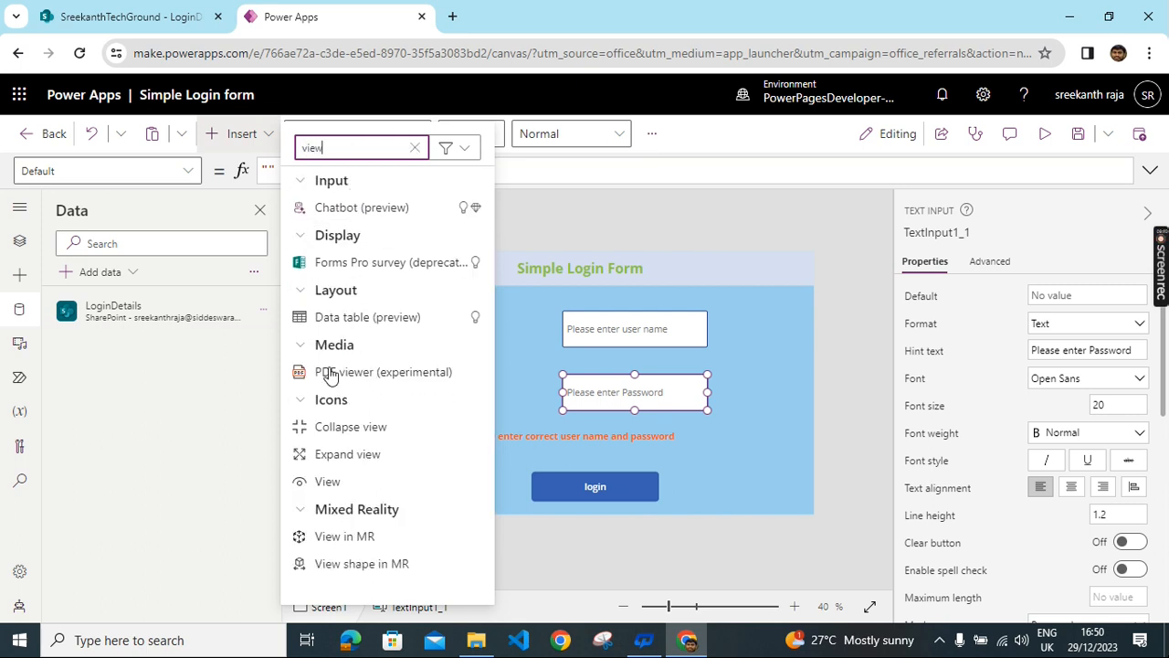
left_click(329, 481)
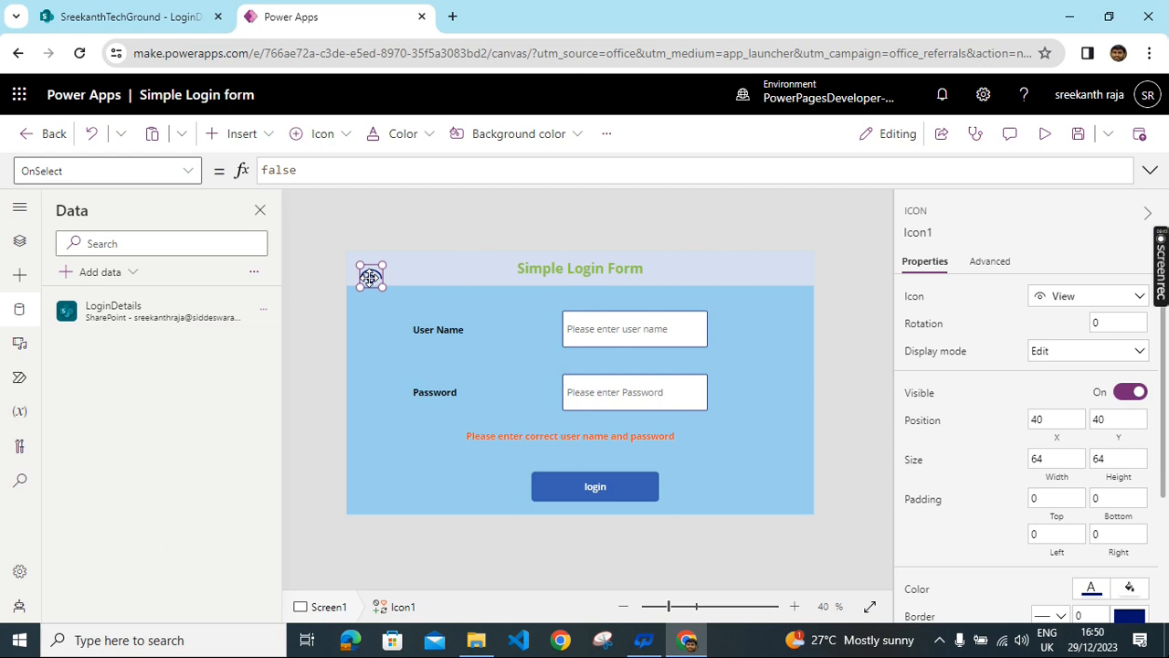
left_click_drag(541, 346, 689, 392)
left_click(782, 347)
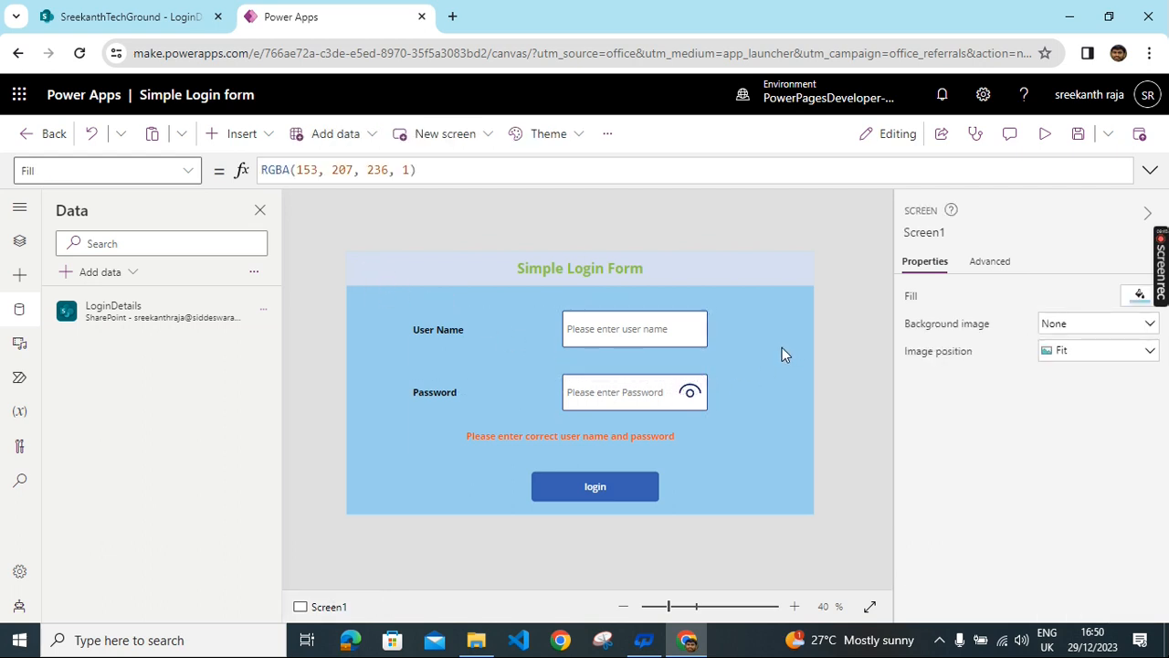
left_click(636, 478)
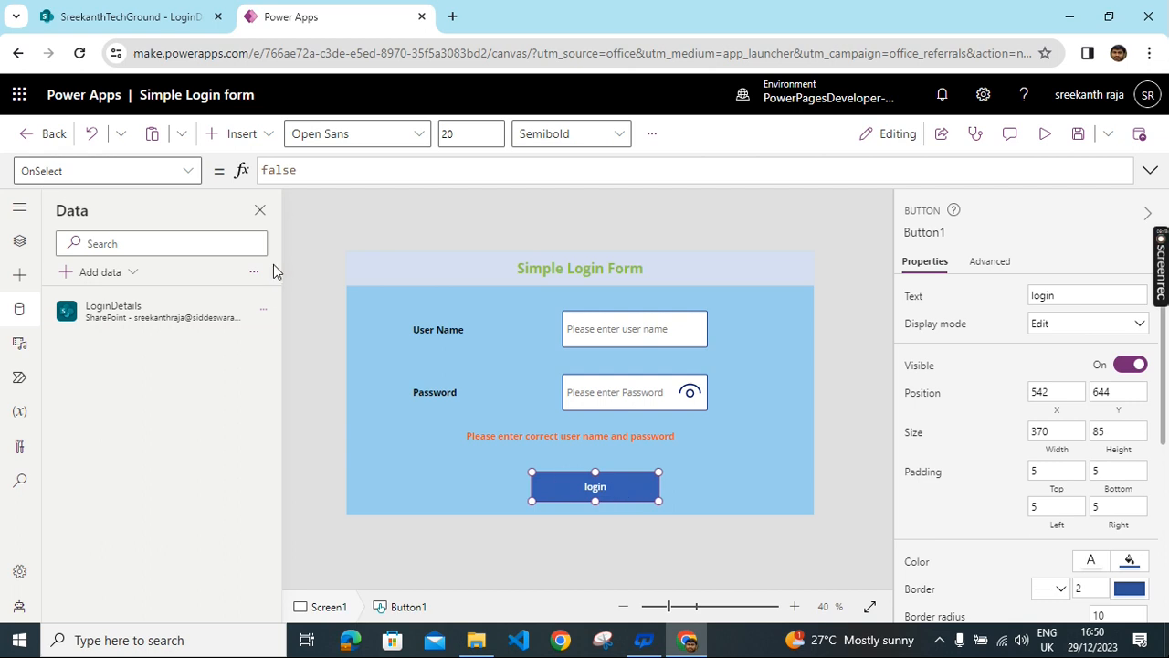
- Replace the button's OnSelect with LookUp(LoginDetails, Title=TextInput1.Text And …
double_click(323, 172)
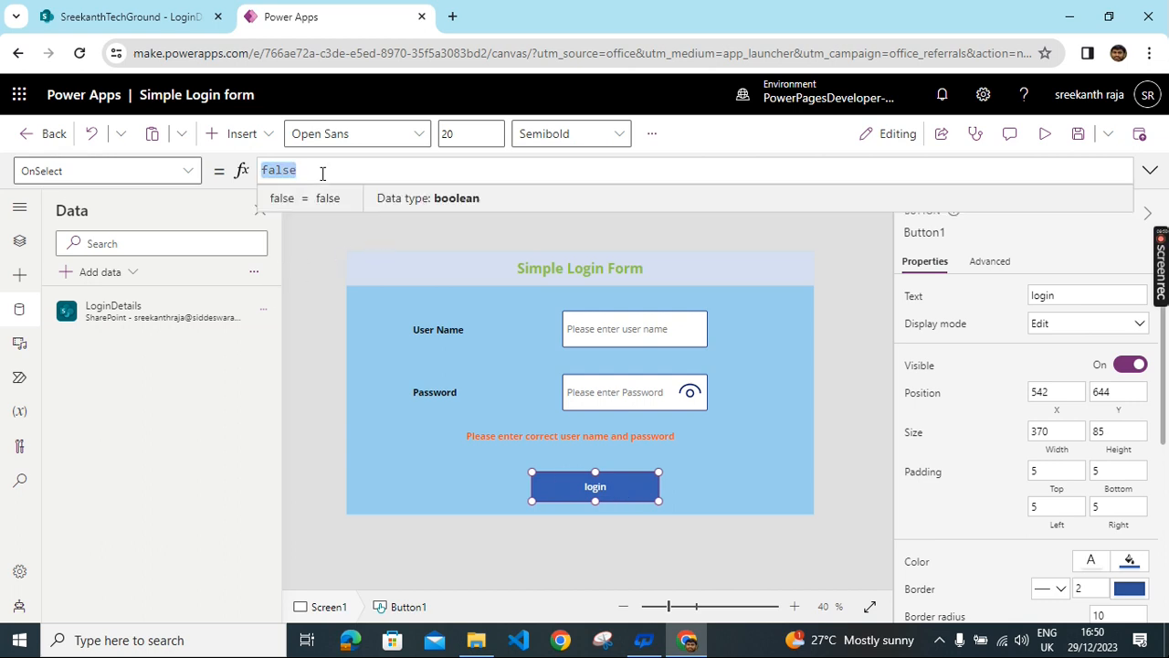
key("BackSpace")
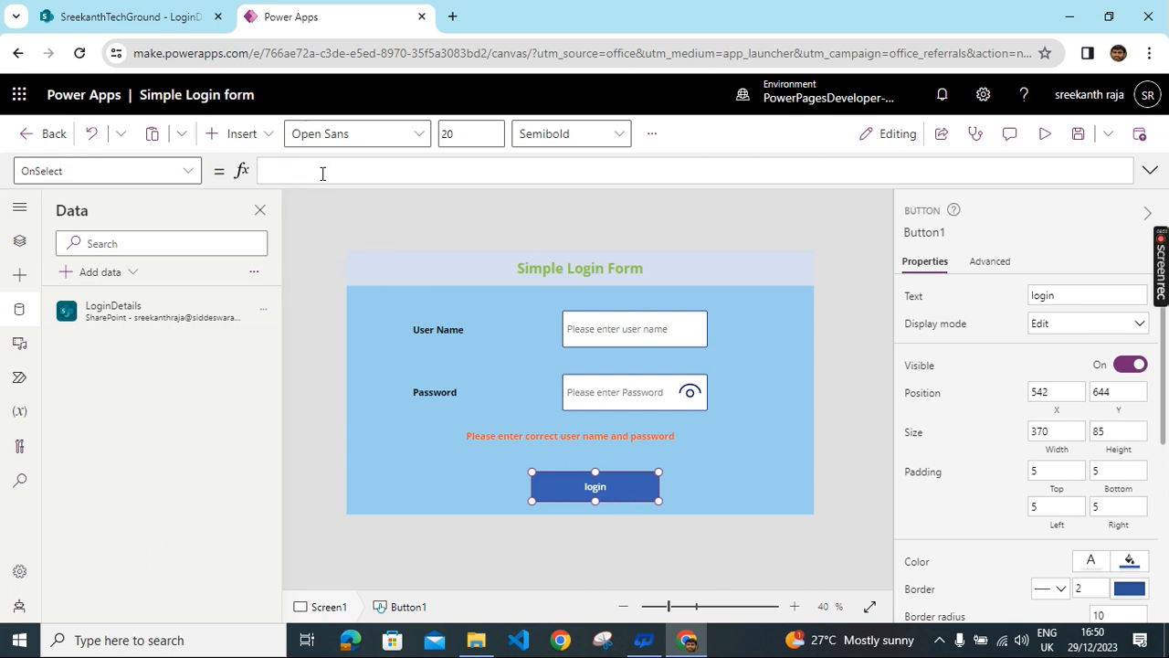
type("look")
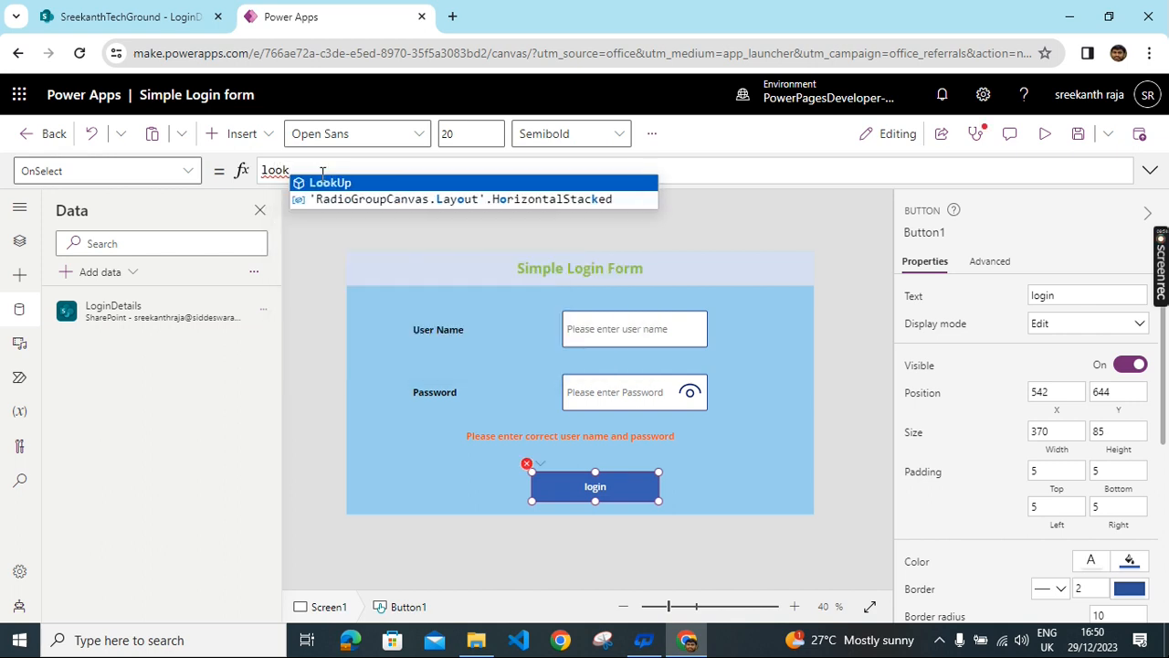
left_click(342, 183)
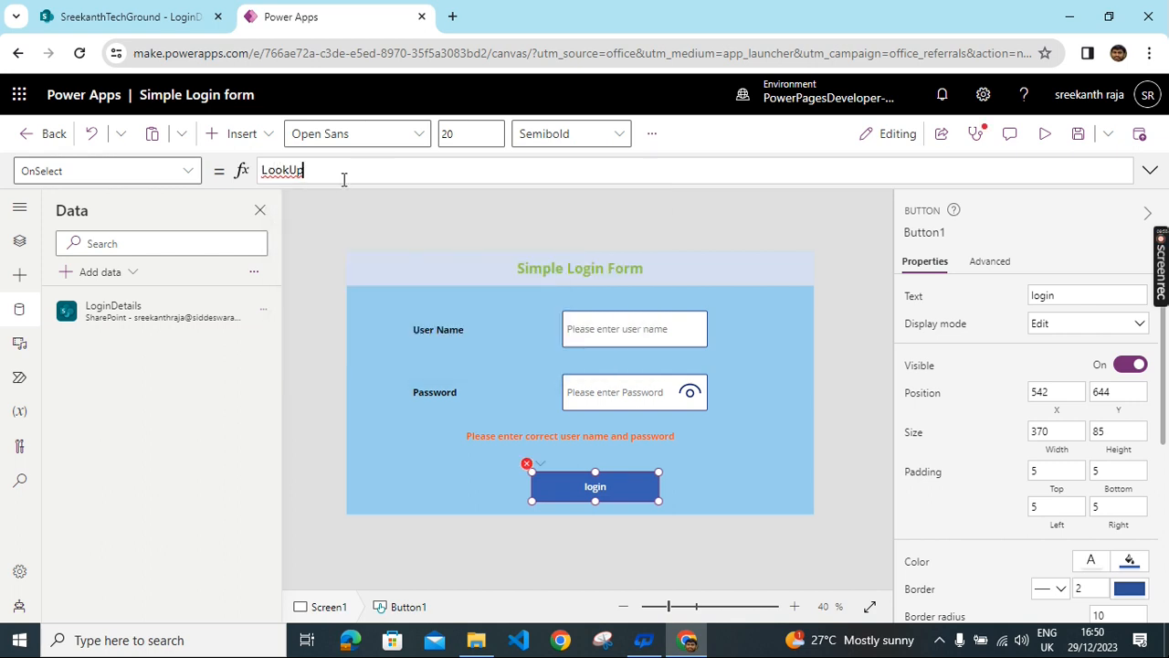
type("(")
left_click(343, 184)
type(",")
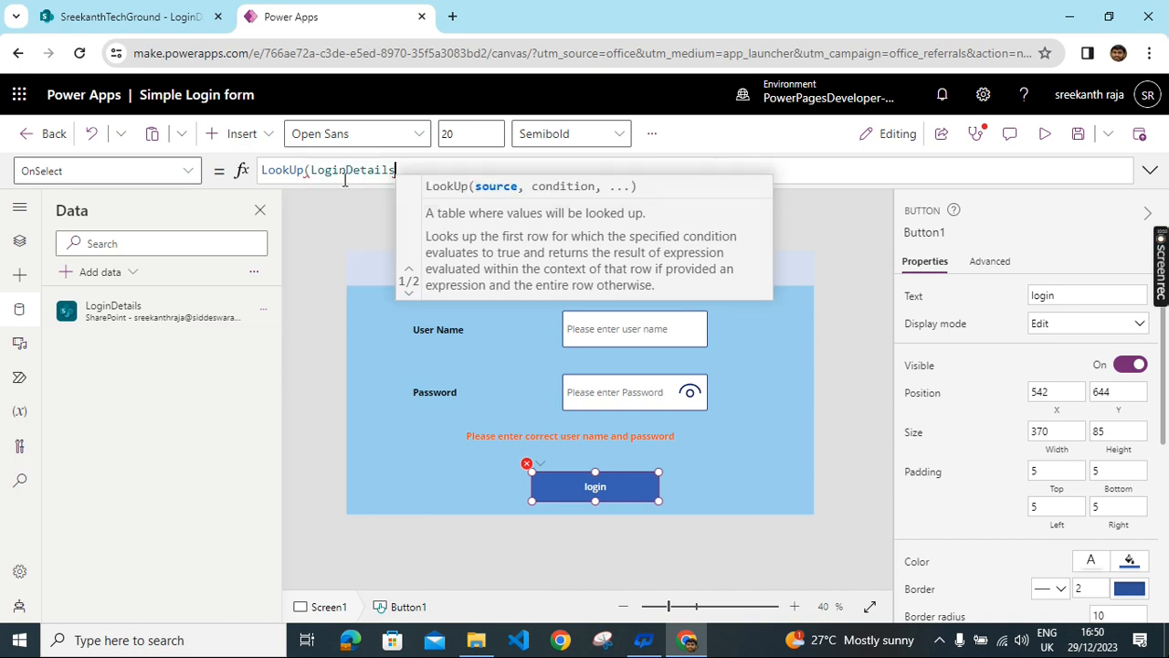
type(",")
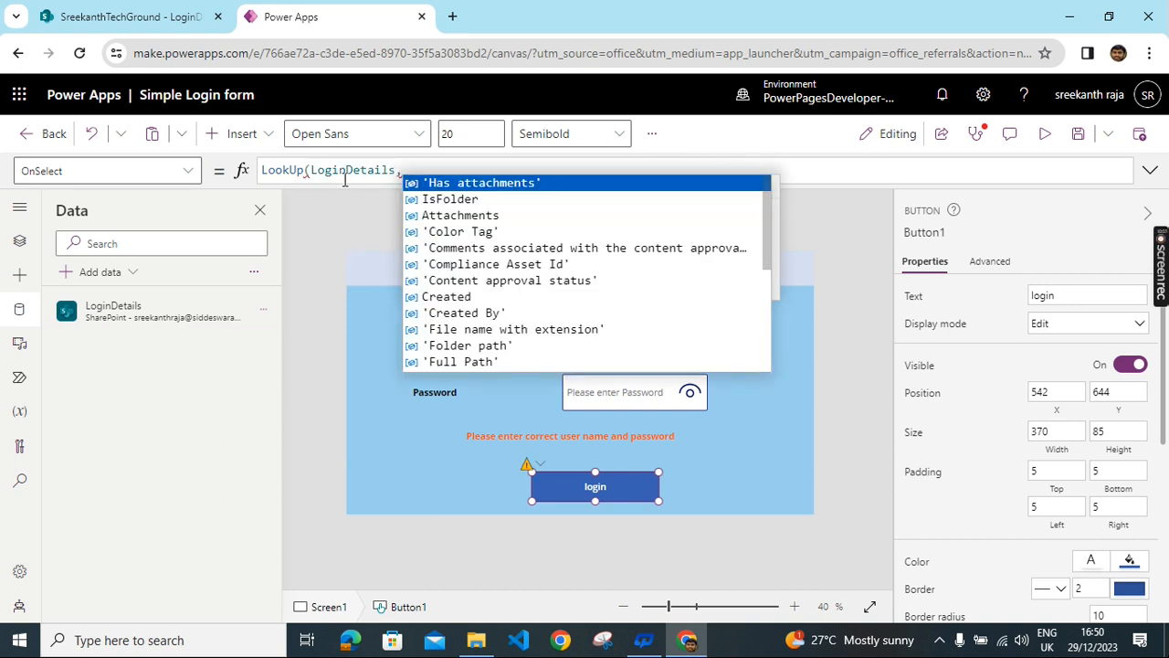
type("ti")
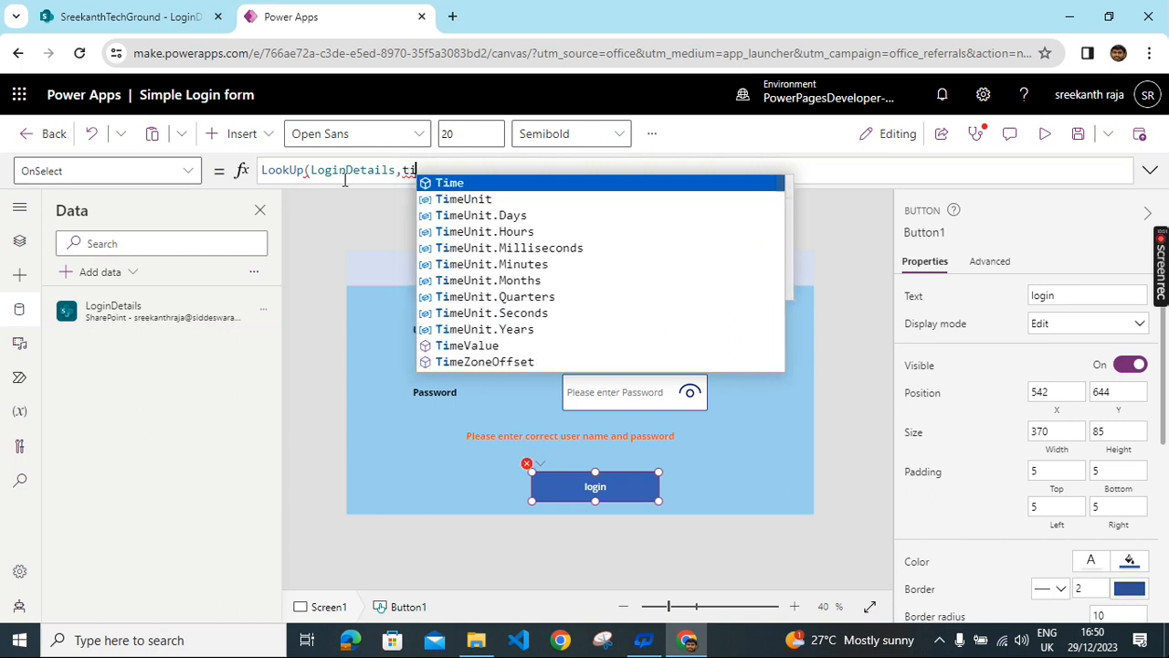
type("t")
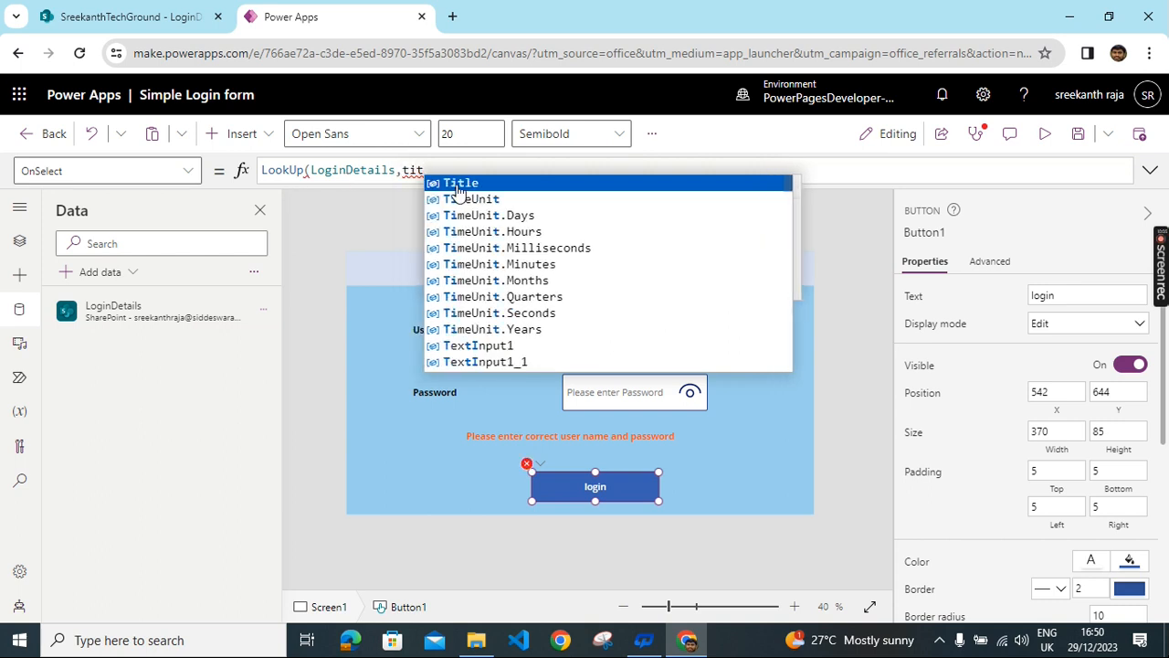
left_click(460, 184)
type("=te")
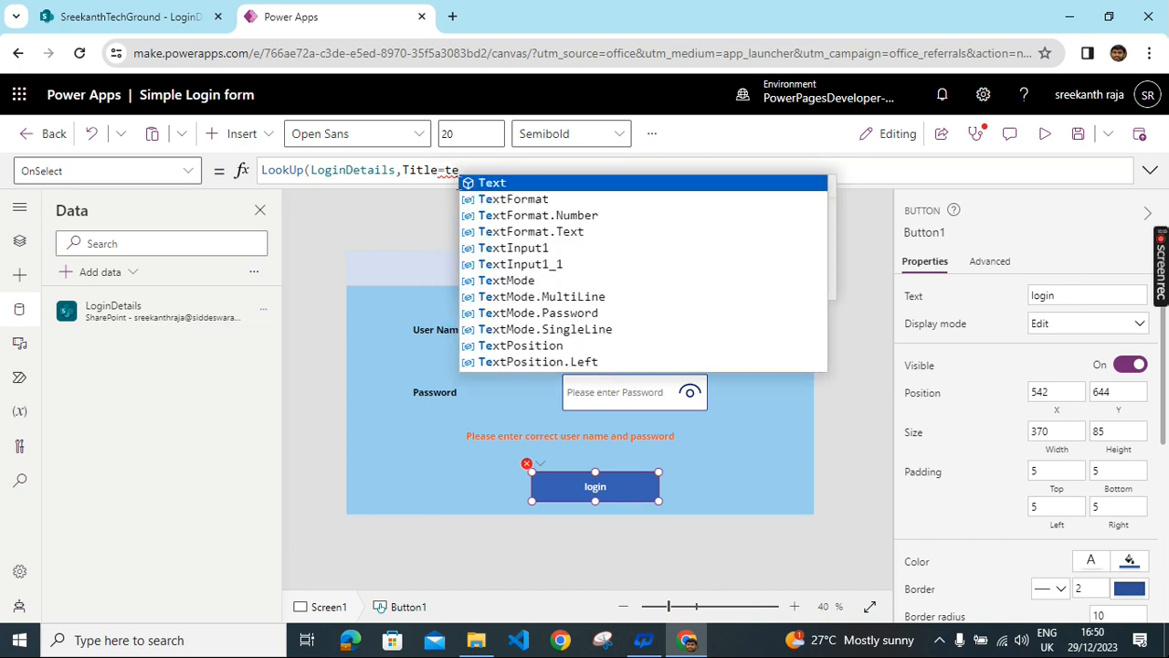
type("x")
left_click(512, 248)
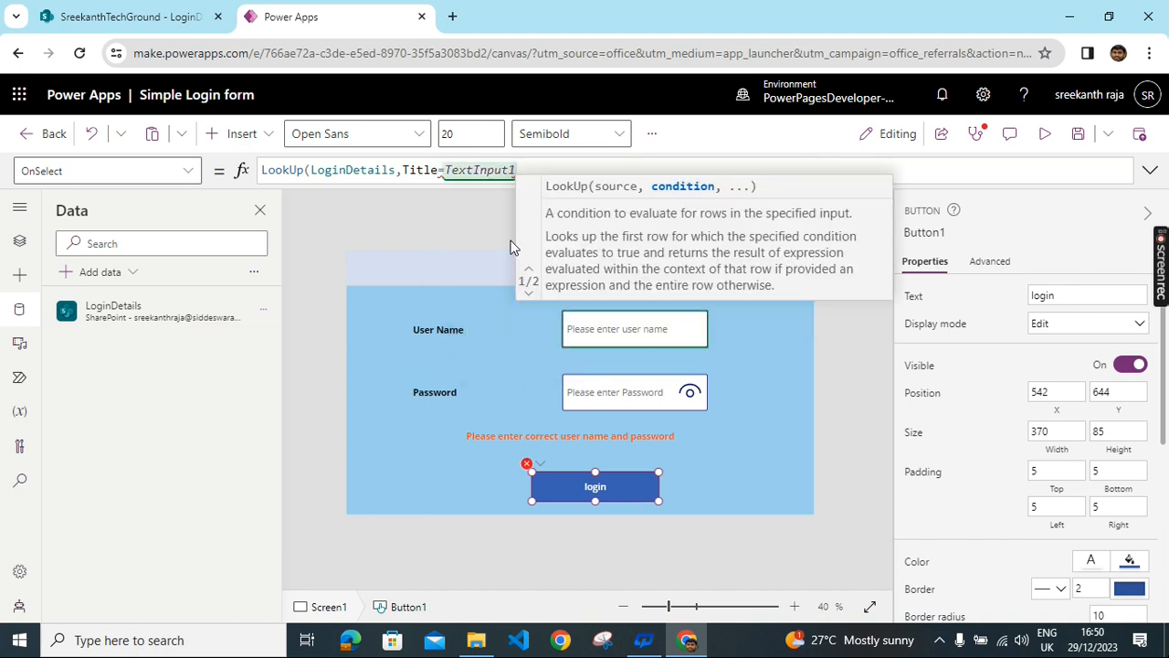
type(".tex")
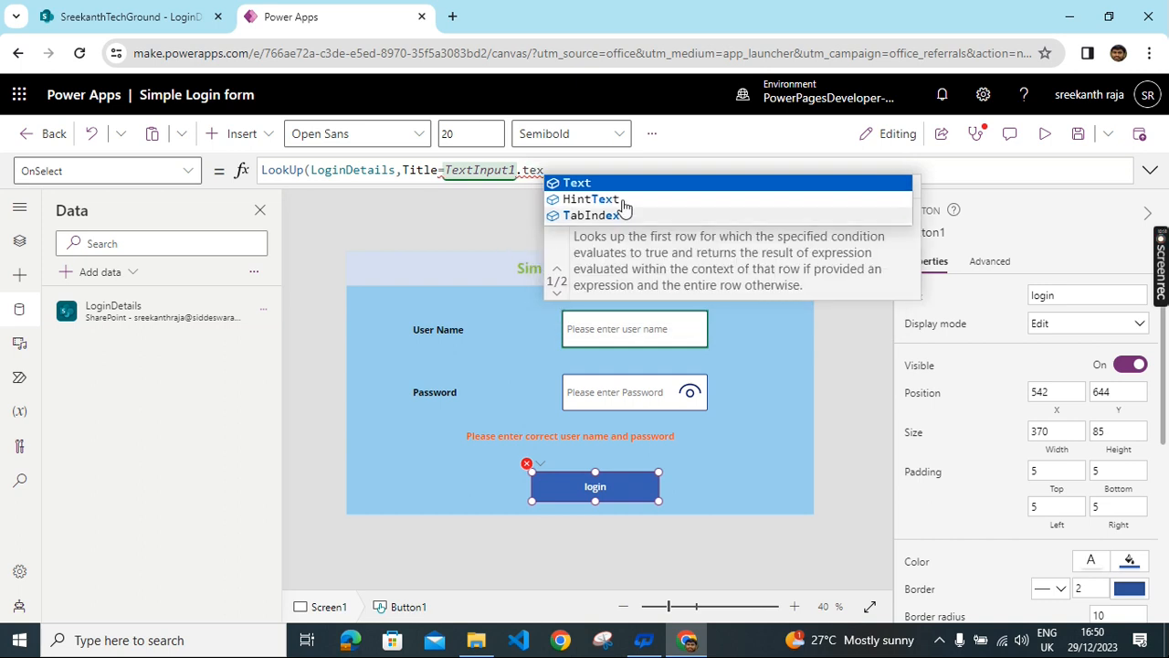
left_click(585, 183)
type("and")
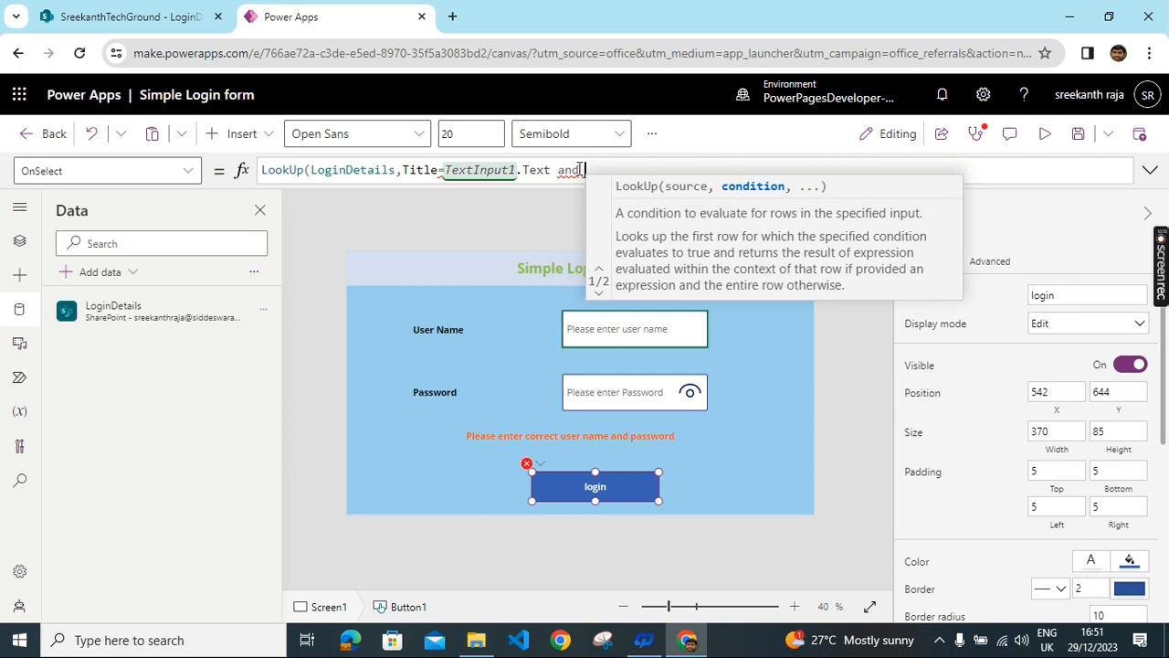
key("BackSpace")
key("BackSpace")
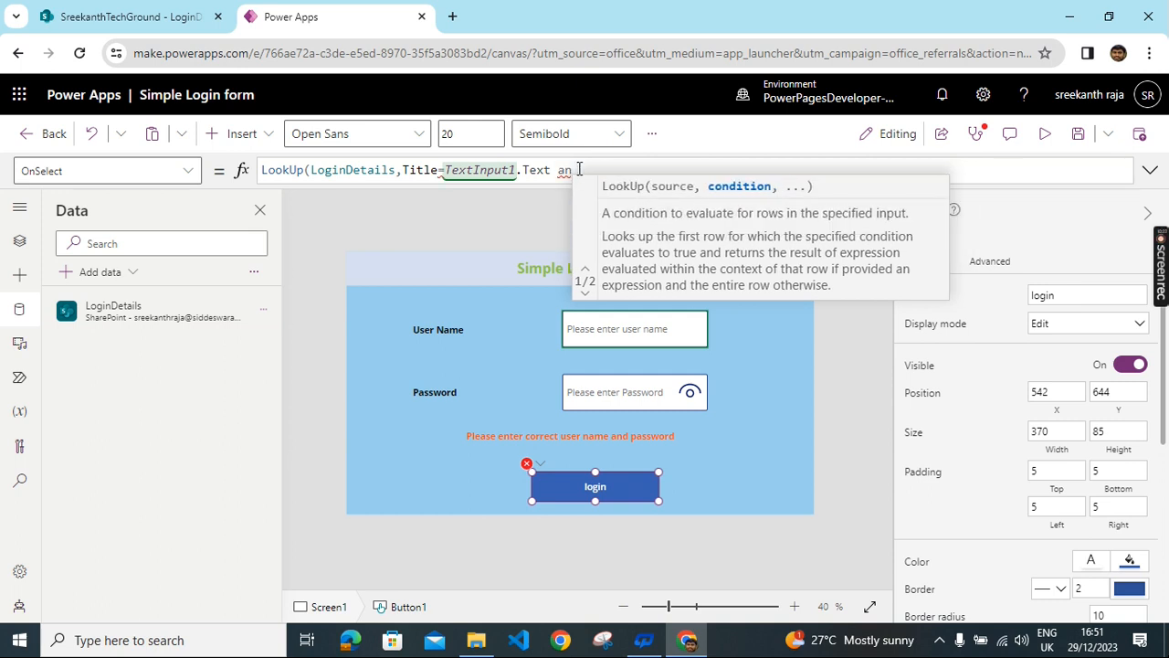
type("d")
left_click(622, 186)
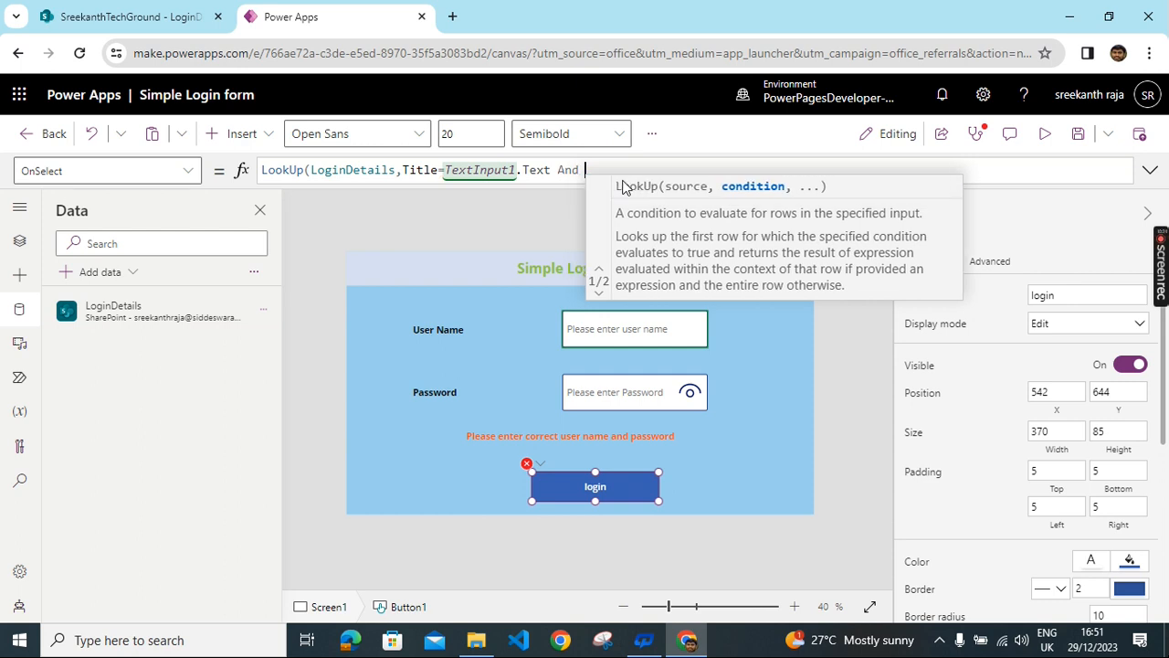
- Finish the lookup with Password=TextInput1_1.Text, returning the found row's .Title
type("pass")
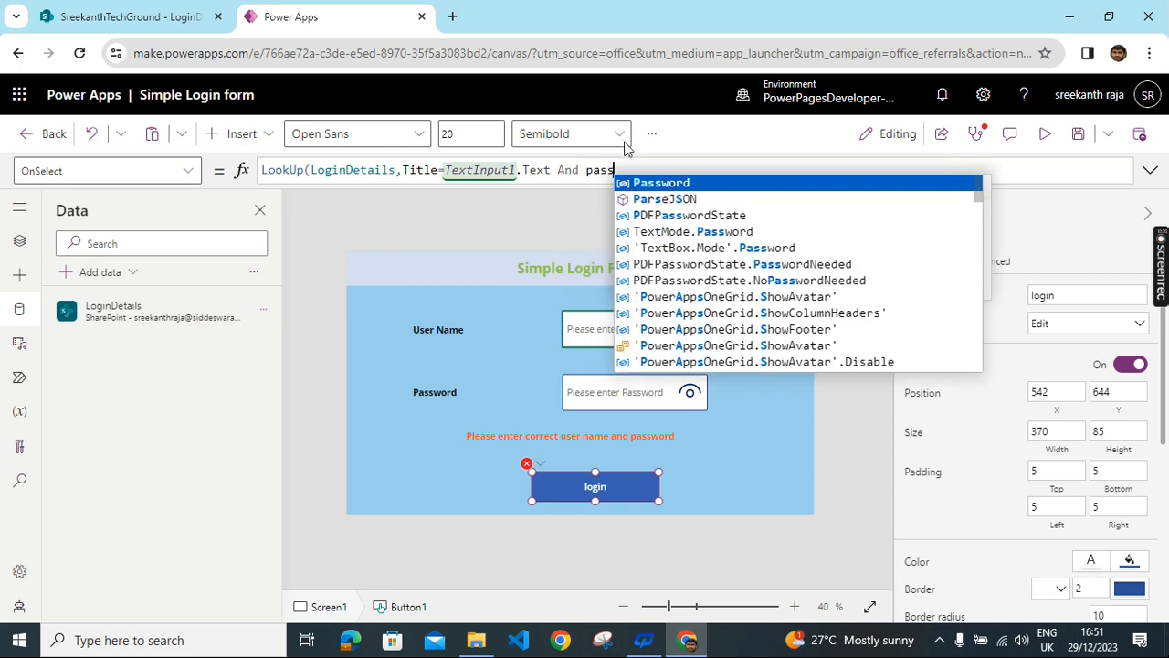
left_click(659, 184)
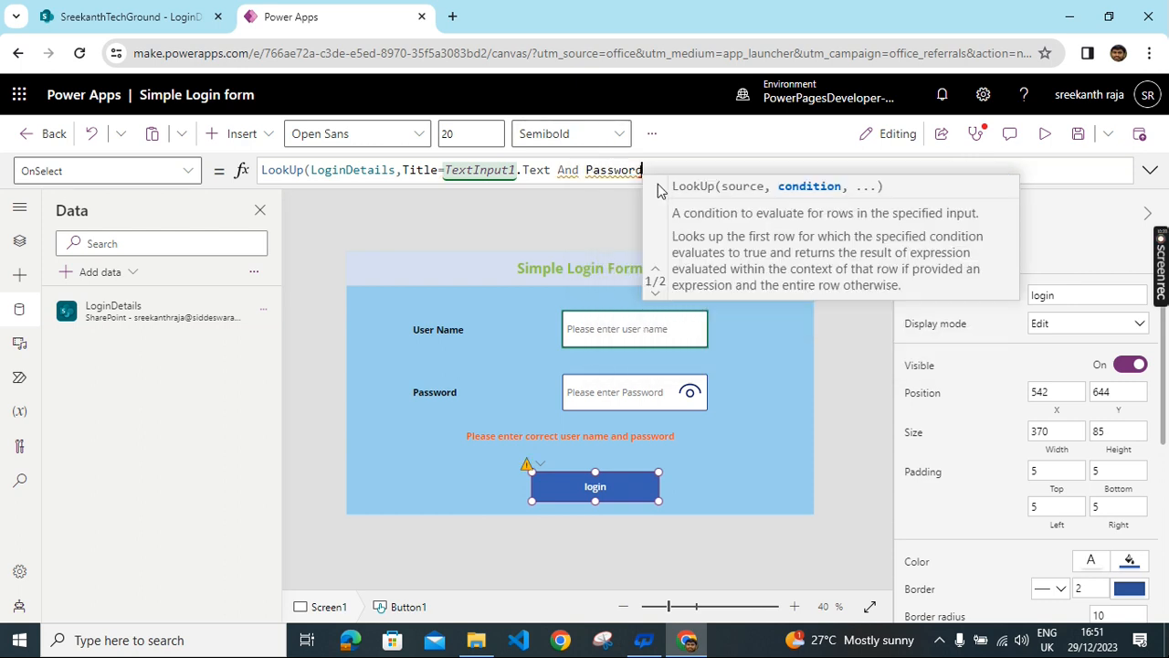
type("=text")
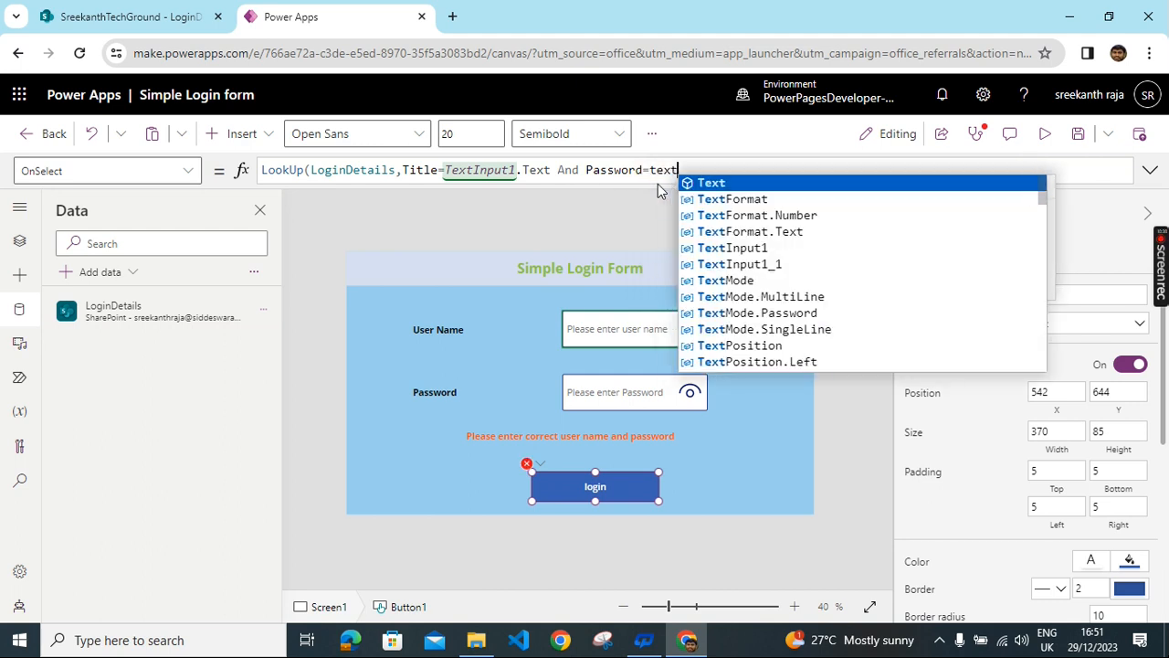
left_click(723, 264)
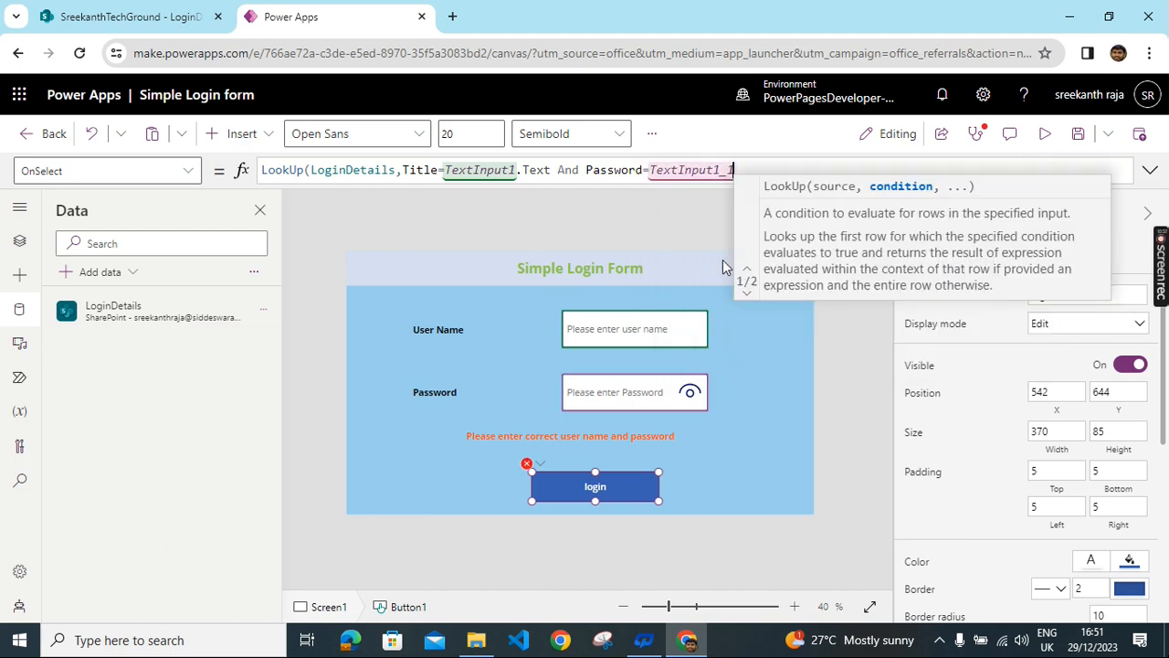
type(".text")
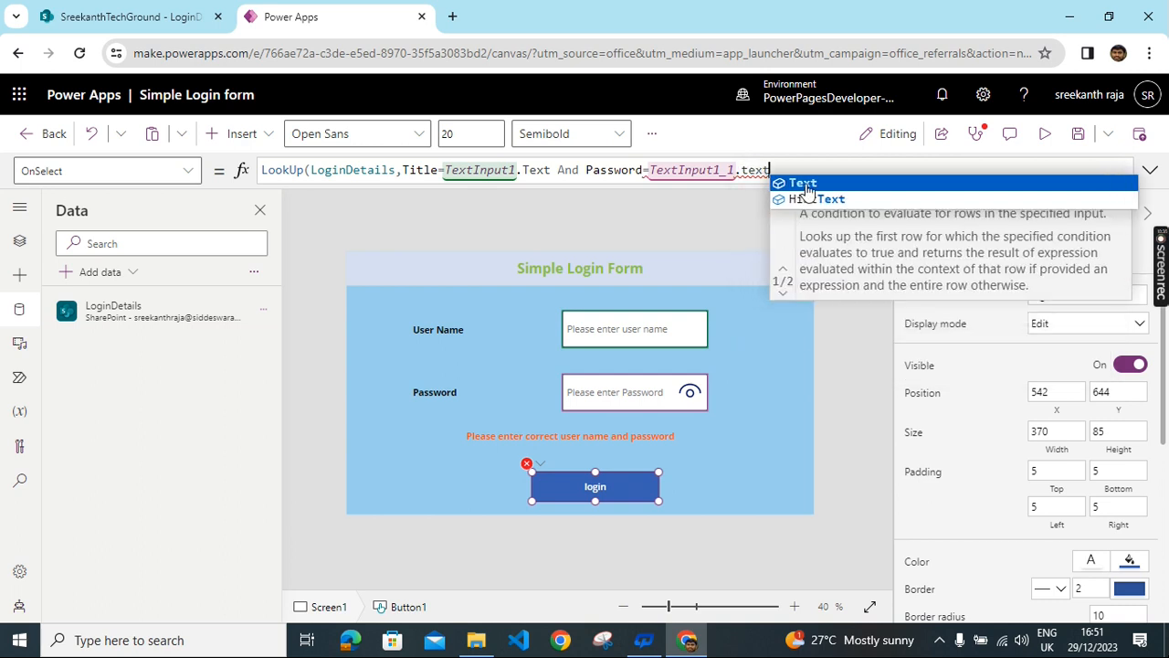
left_click(804, 185)
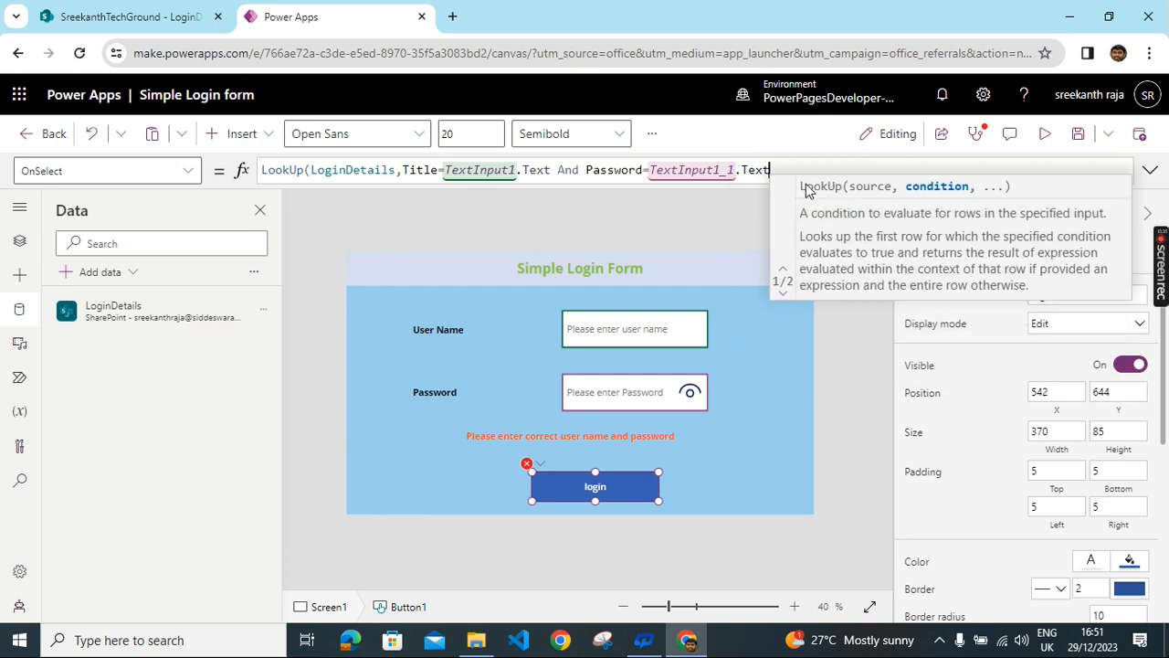
type(")")
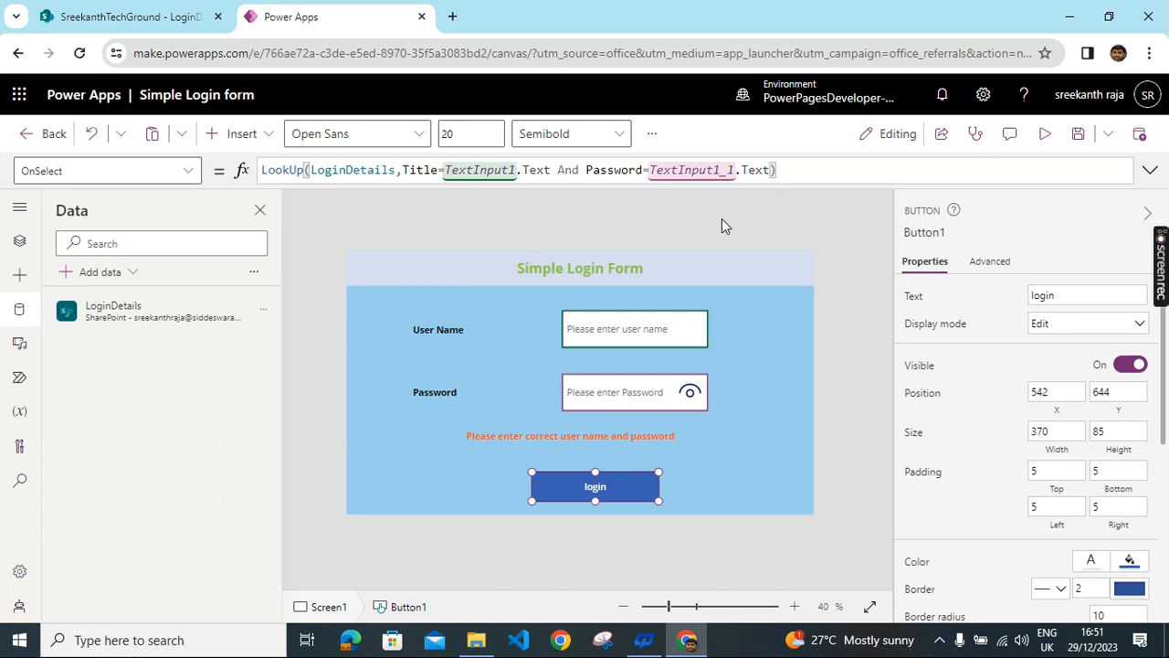
type(".t")
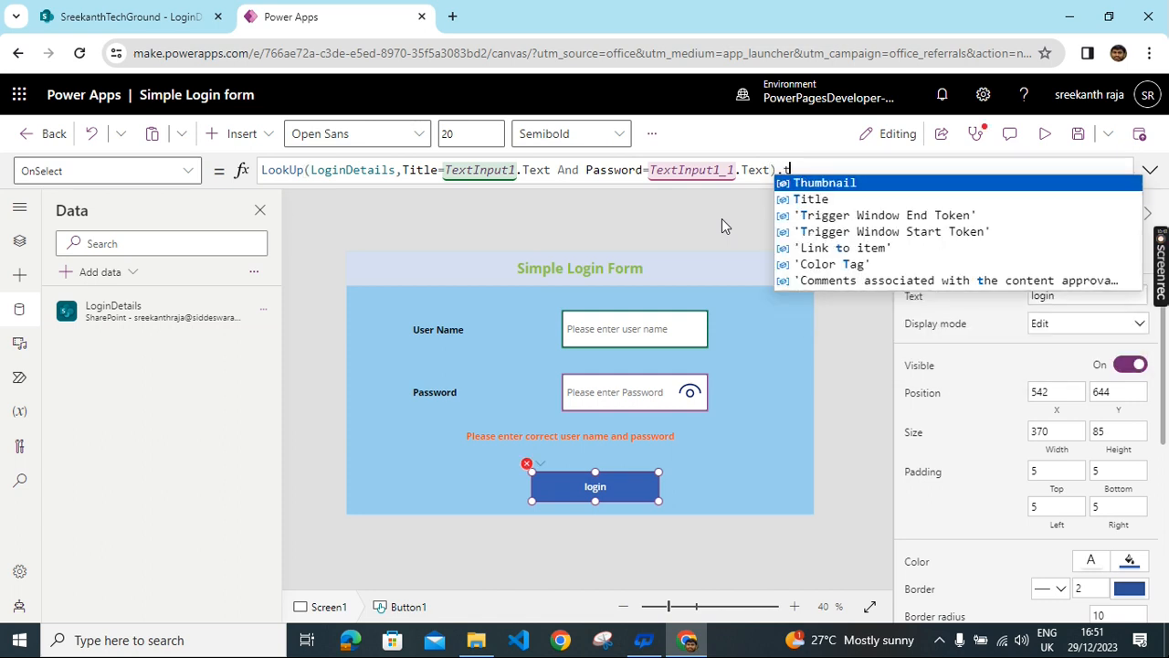
type("i")
left_click(839, 183)
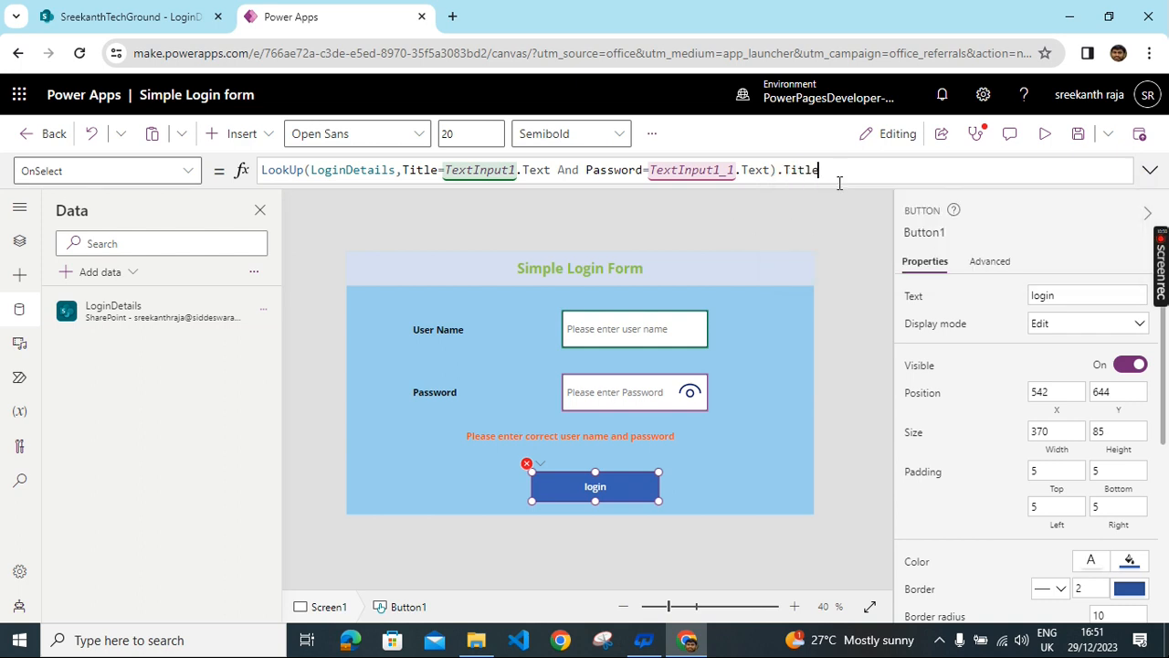
key("Left")
key("Left")
key("Left")
key("Left")
key("Left")
key("Left")
key("Left")
key("Left")
key("Left")
key("Left")
key("Left")
key("Left")
key("Left")
key("Left")
key("Left")
key("Left")
key("Left")
key("Left")
key("Left")
key("Left")
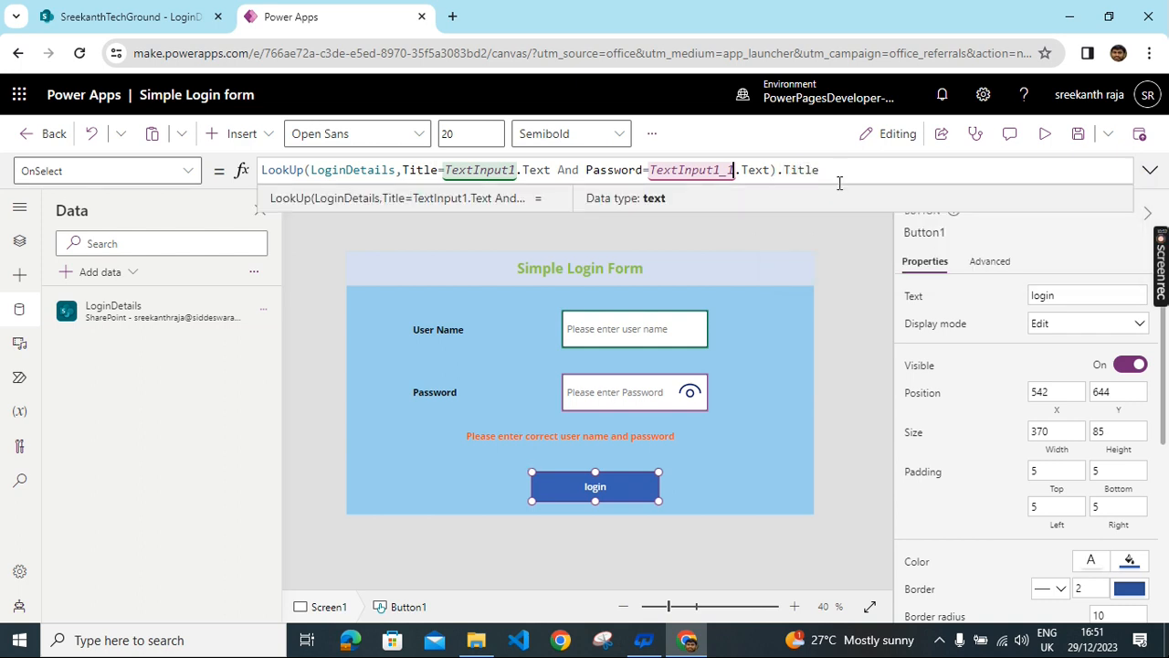
key("Left")
key("Left")
key("Left")
key("Left")
key("Left")
key("Left")
key("Left")
key("Left")
key("Left")
key("Left")
key("Left")
key("Left")
key("Left")
key("Left")
key("Left")
key("Left")
key("Left")
key("Left")
key("Left")
key("Left")
- Wrap the lookup as If(IsBlank(LookUp(LoginDetails,…).Title), as the formula's condition
type("if")
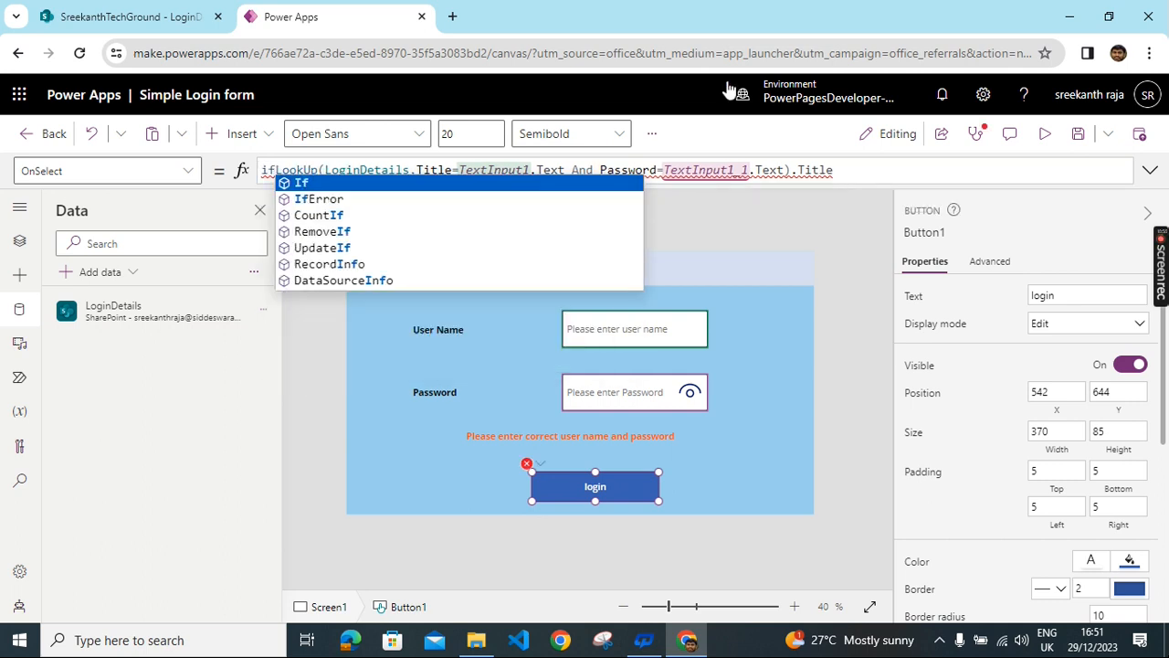
left_click(308, 181)
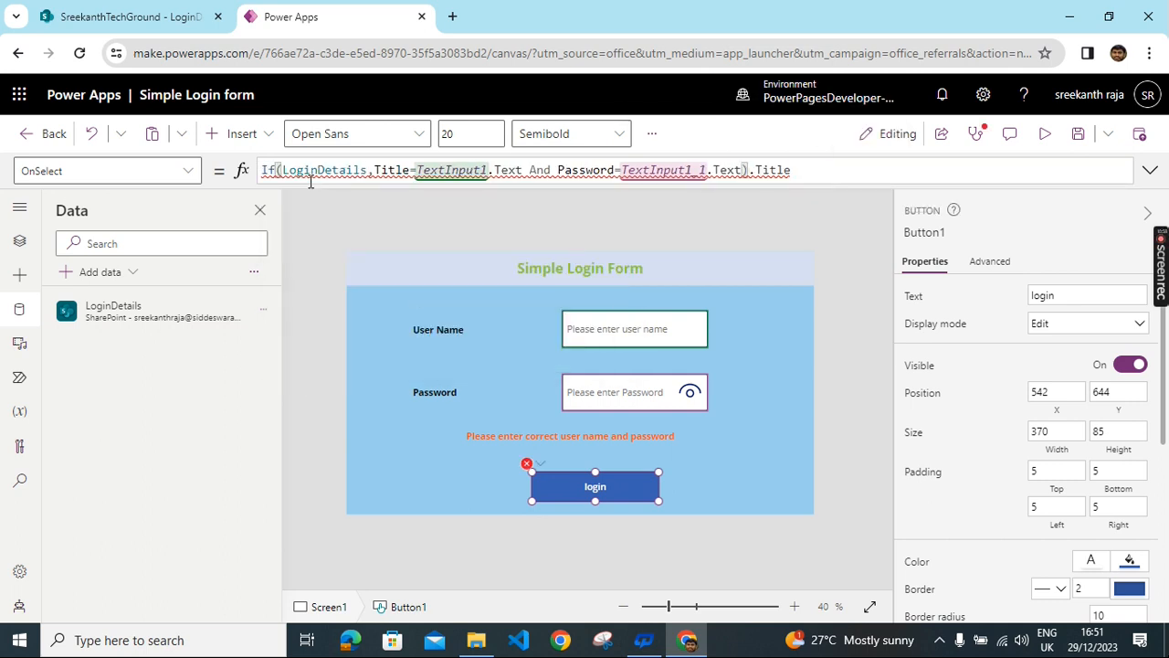
type("(")
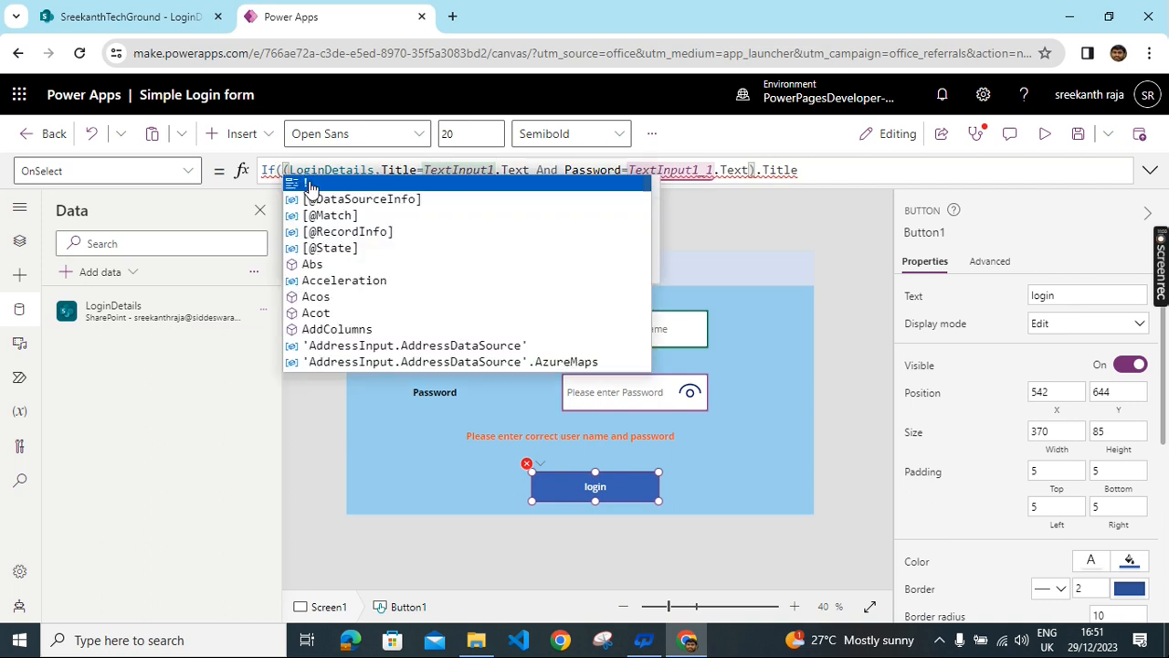
type("Is")
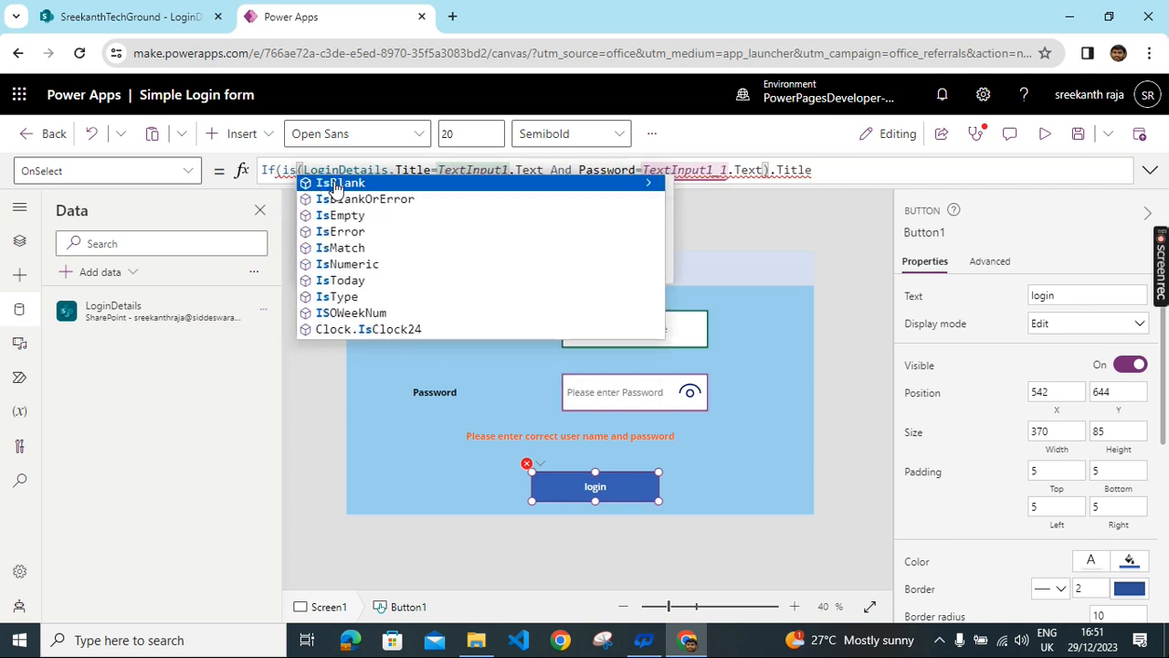
left_click(335, 185)
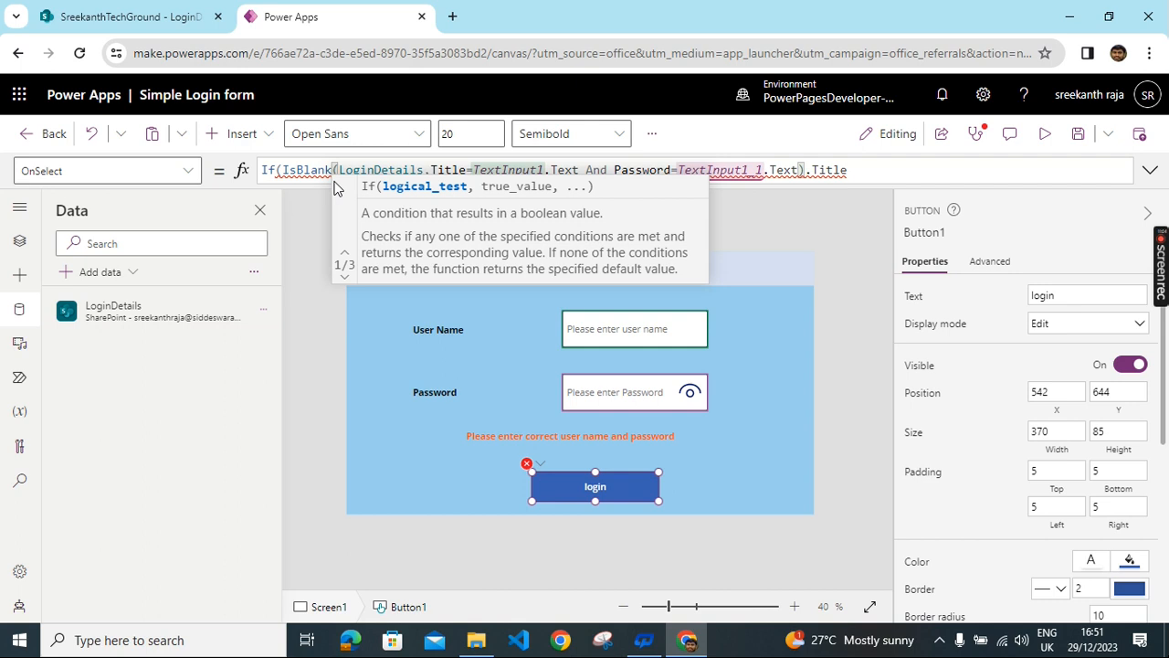
type("(loo")
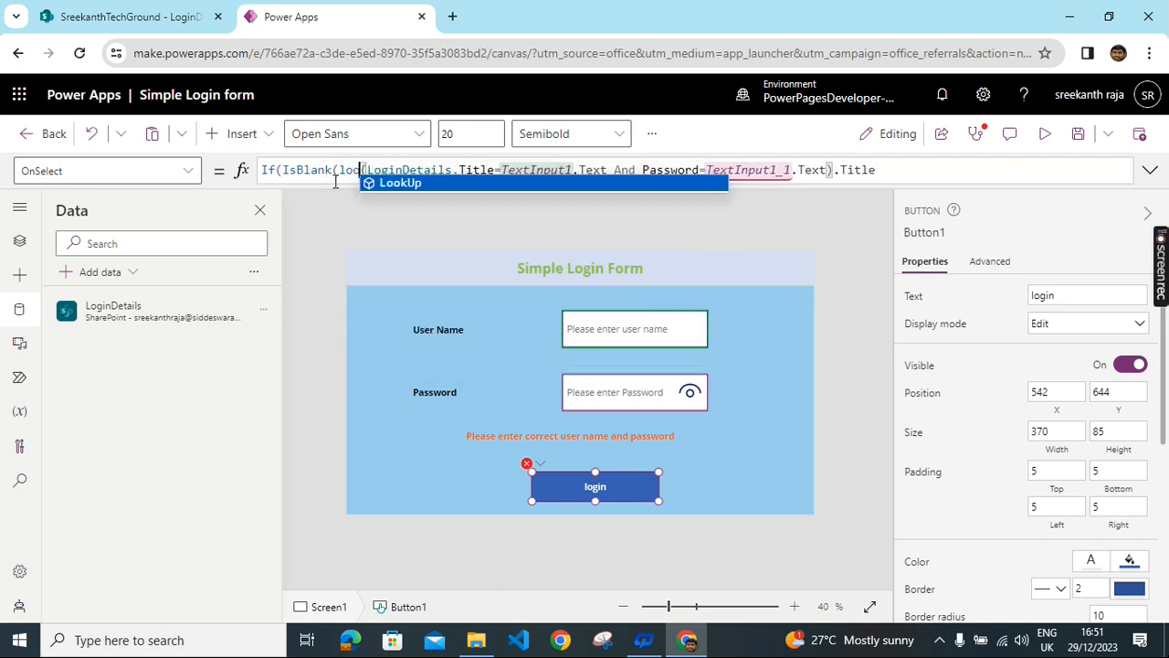
left_click(428, 181)
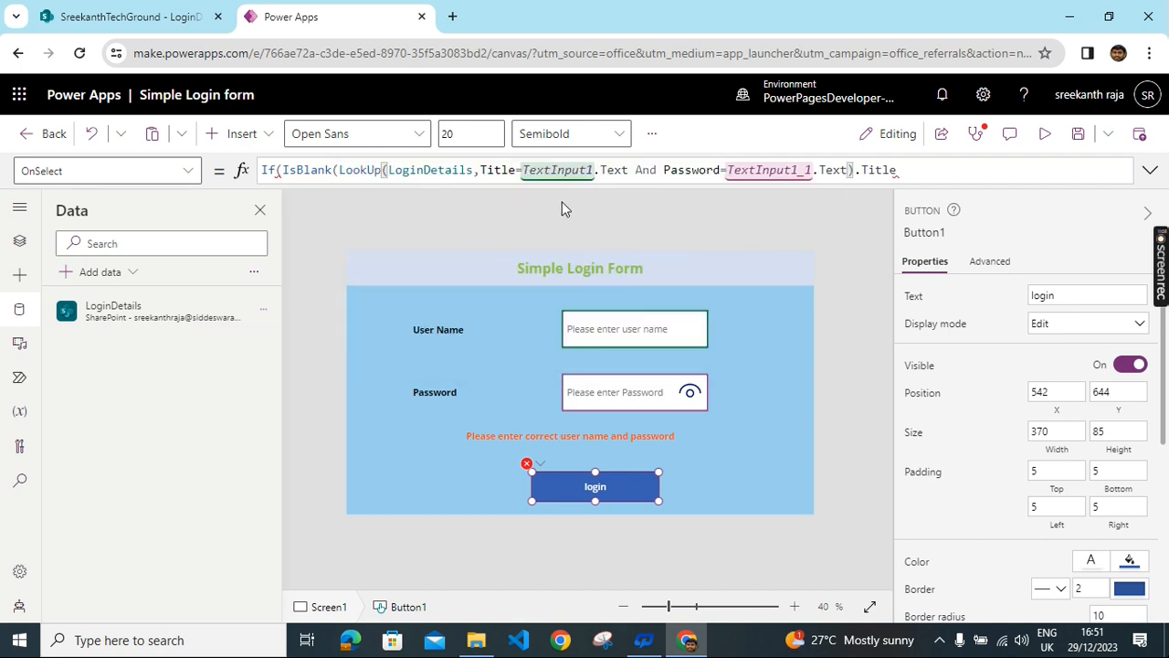
left_click(905, 171)
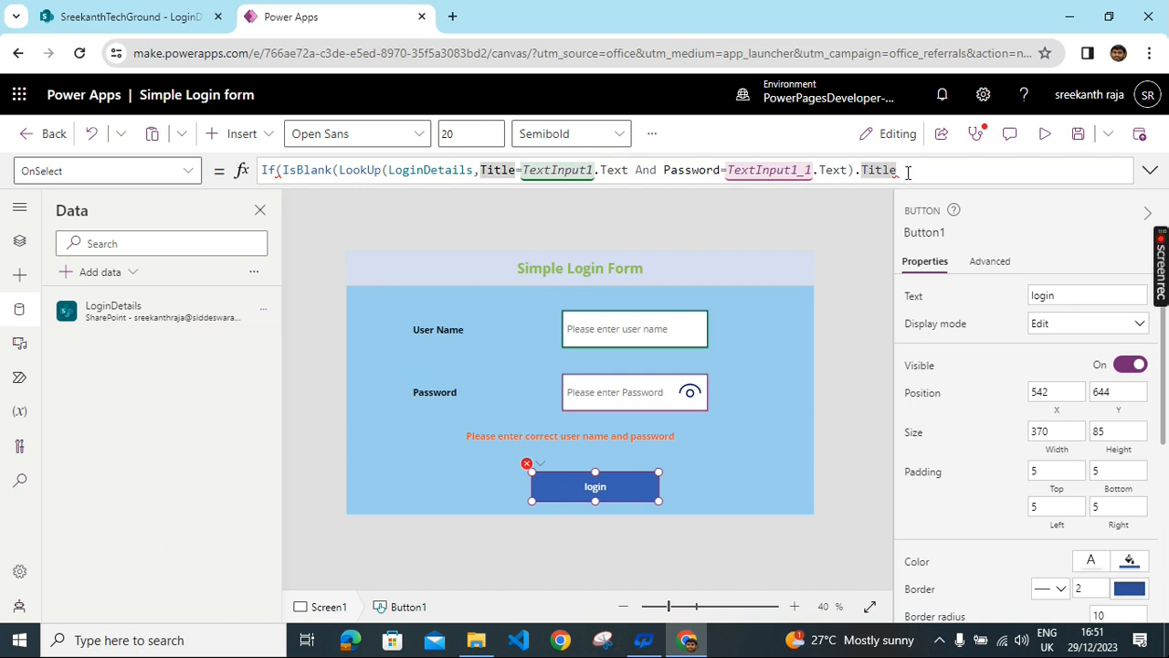
type("),")
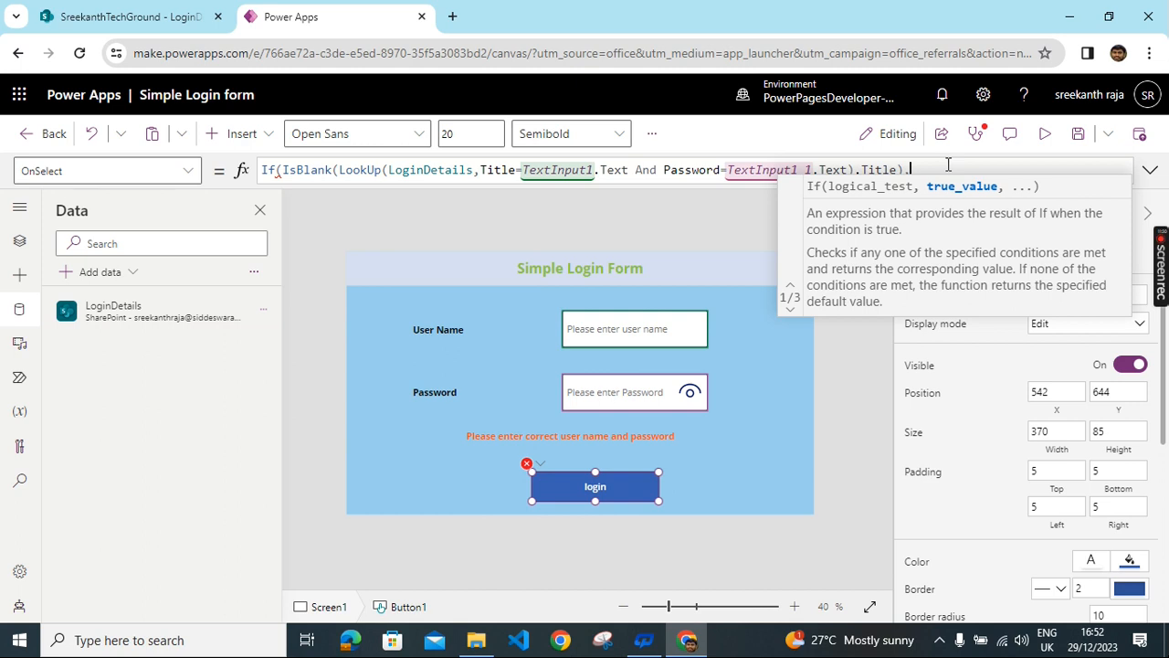
- Append UpdateContext({shownerror:true}),Navigate( to the login button's OnSelect formula
type("upda")
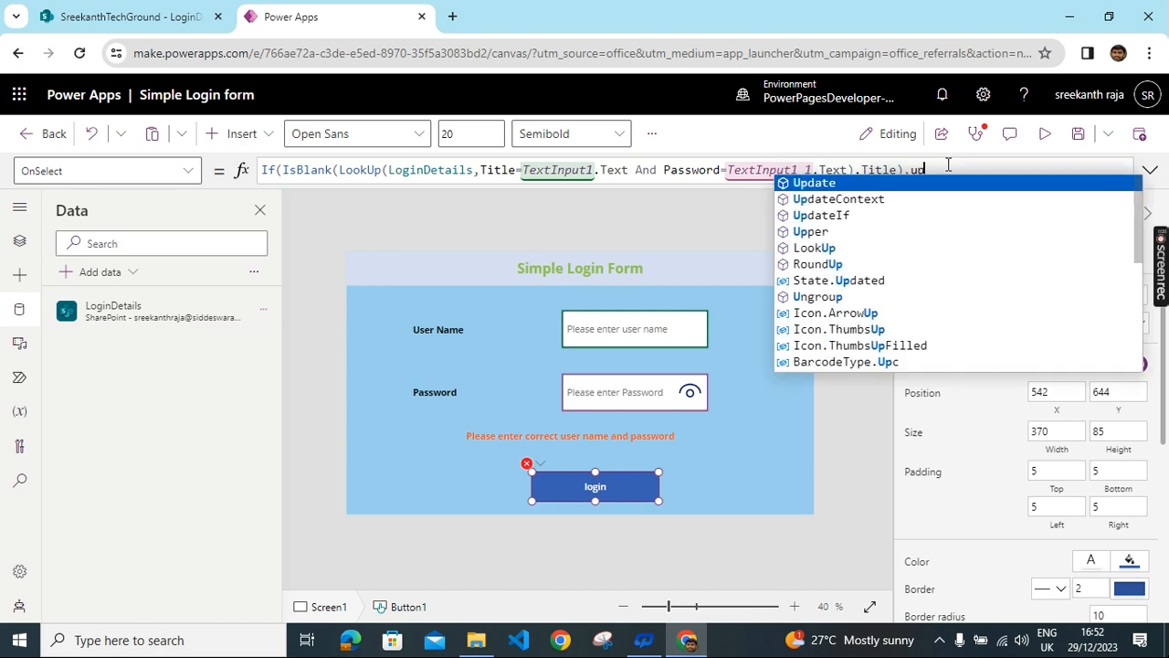
left_click(862, 201)
type("(")
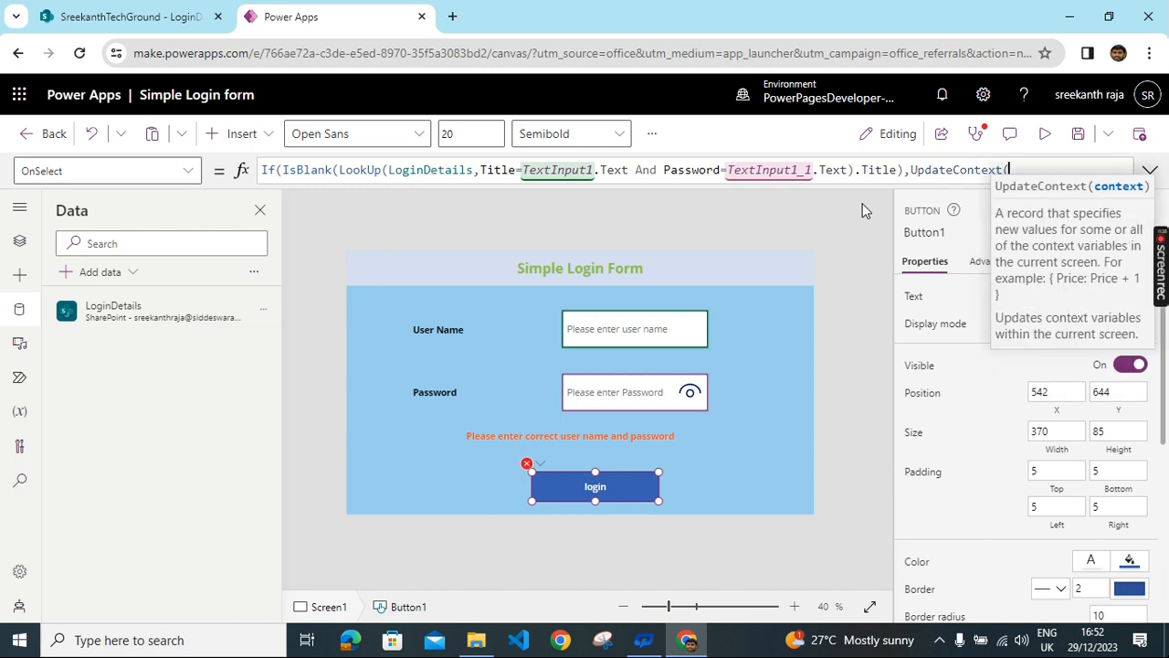
type("sho")
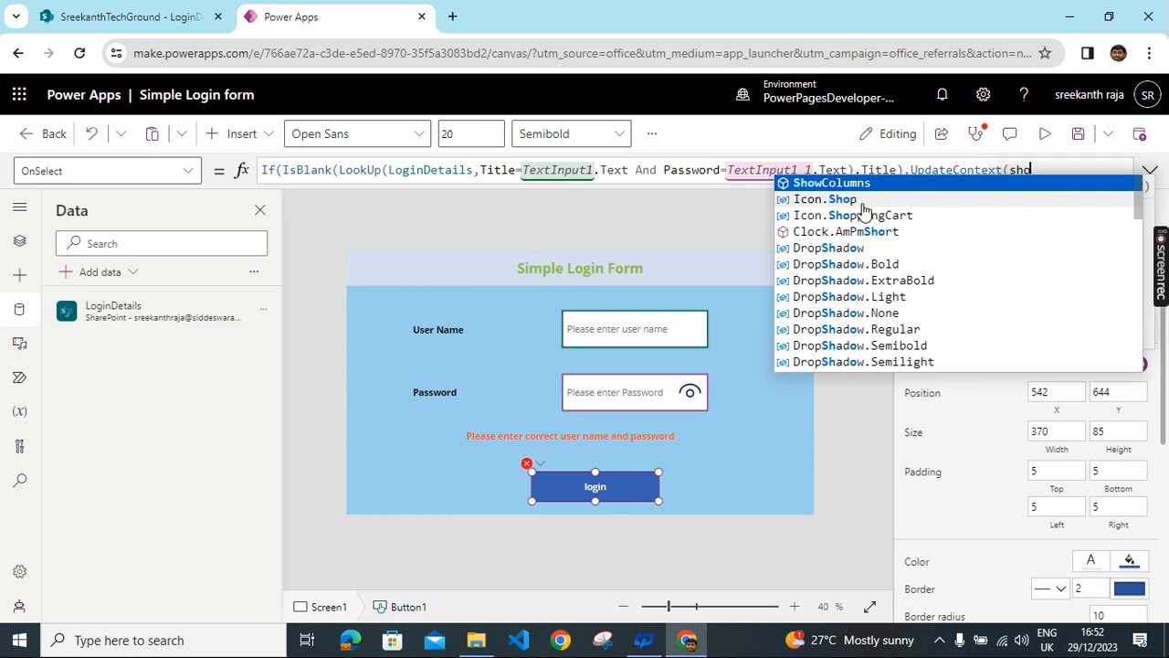
type("wnerror")
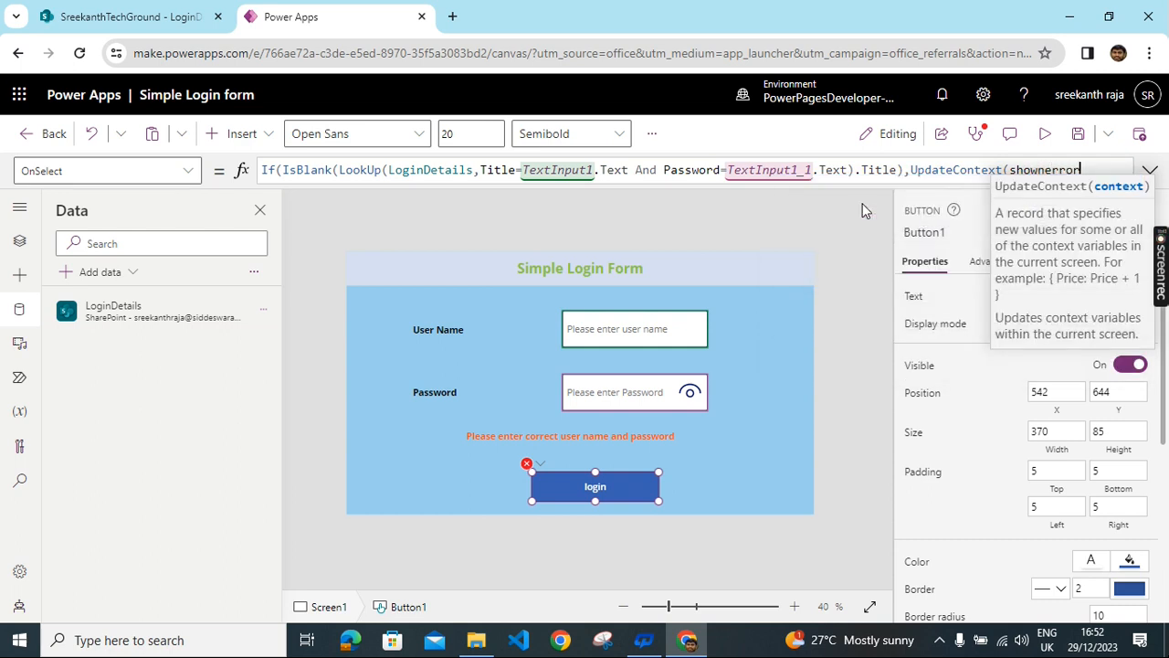
key("Left")
key("Left")
key("Left")
key("Left")
key("Left")
key("Left")
key("Left")
key("Left")
key("Left")
key("Left")
key("shift+End")
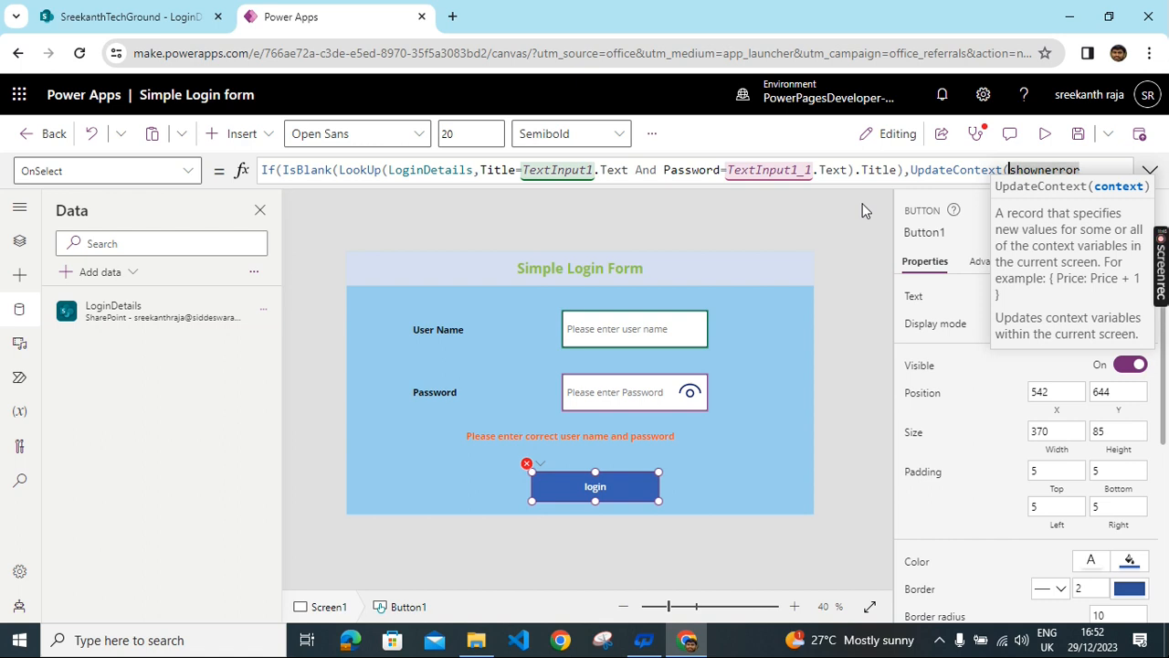
type("{")
key("shift+End")
key("End")
type(":")
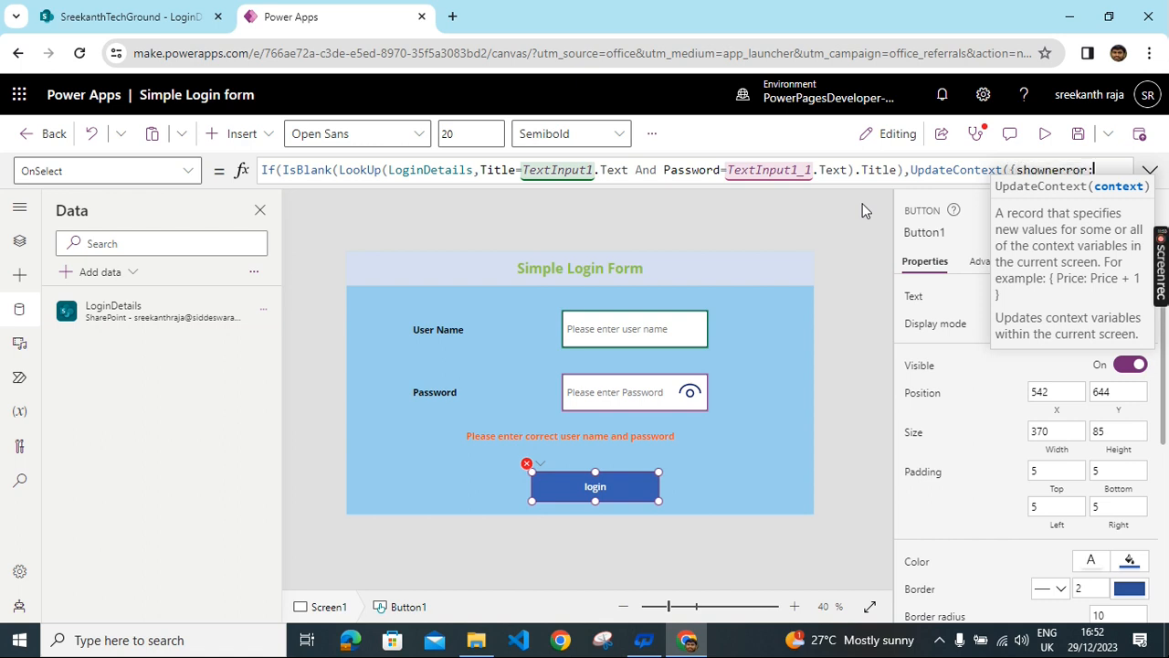
type("tru")
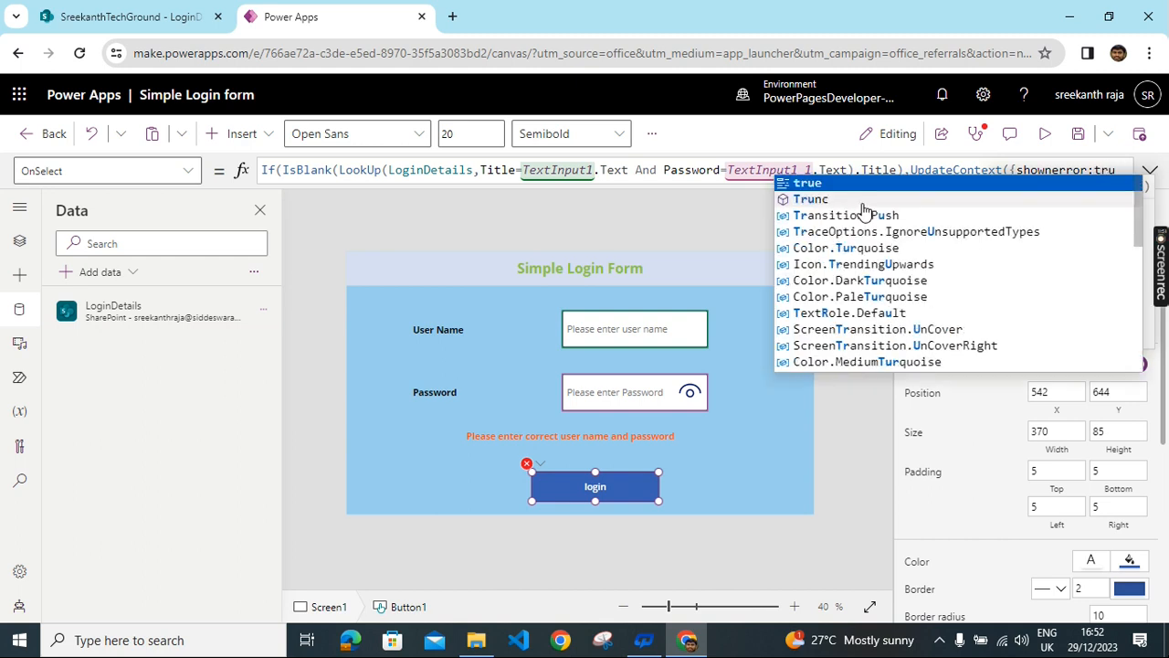
left_click(825, 183)
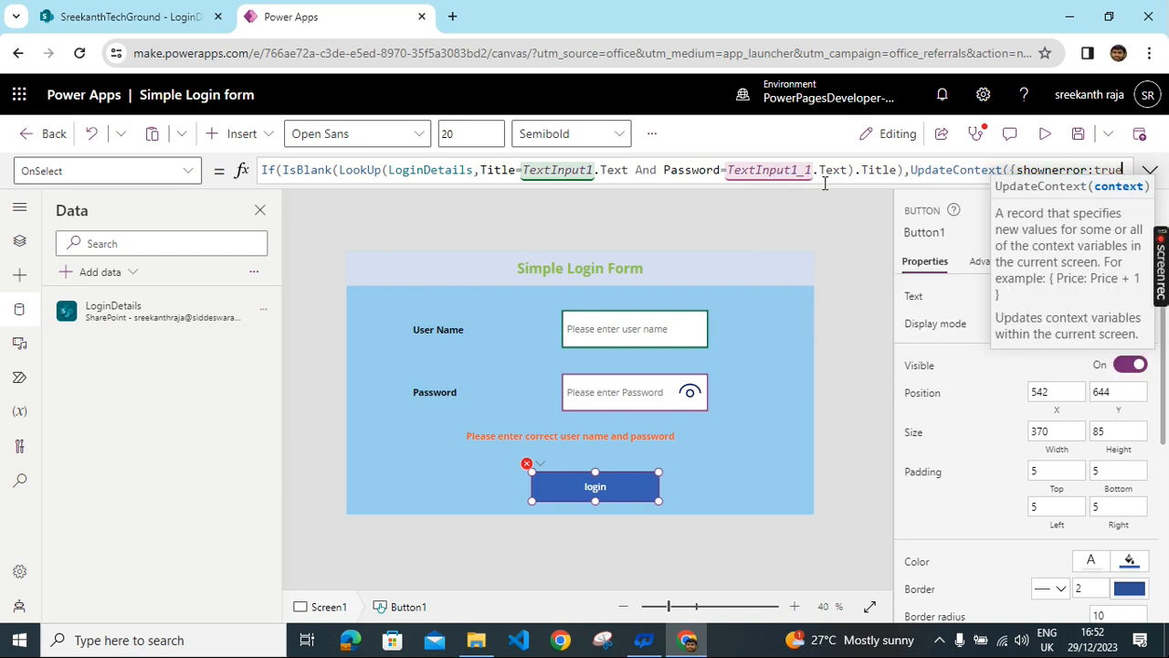
type("})")
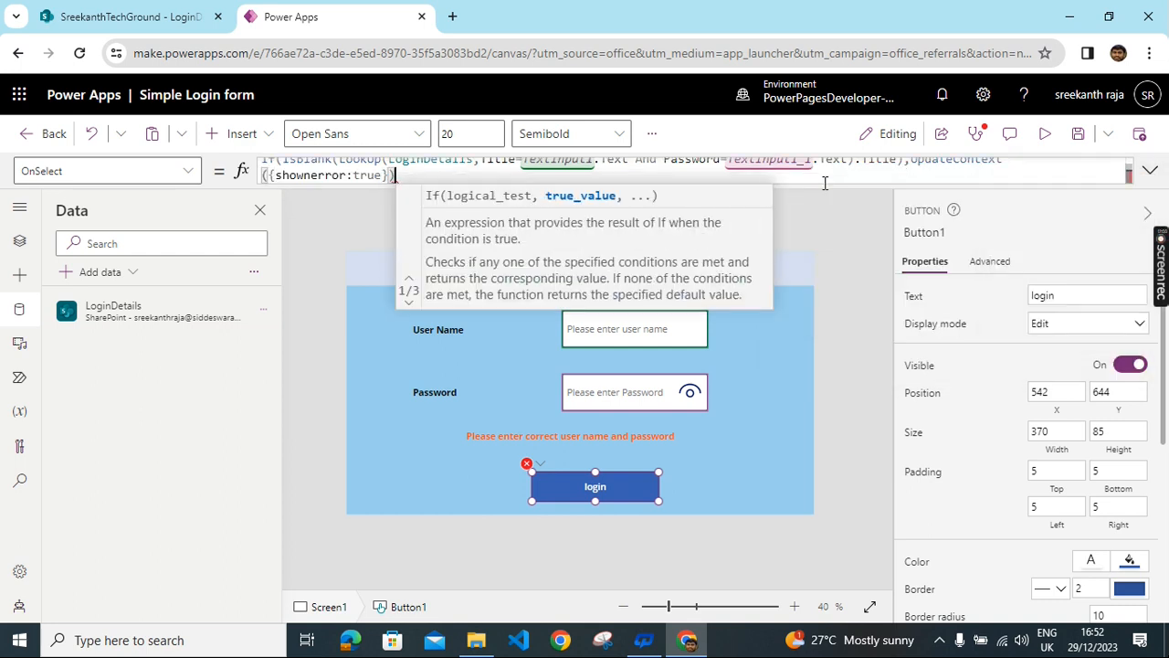
type(",")
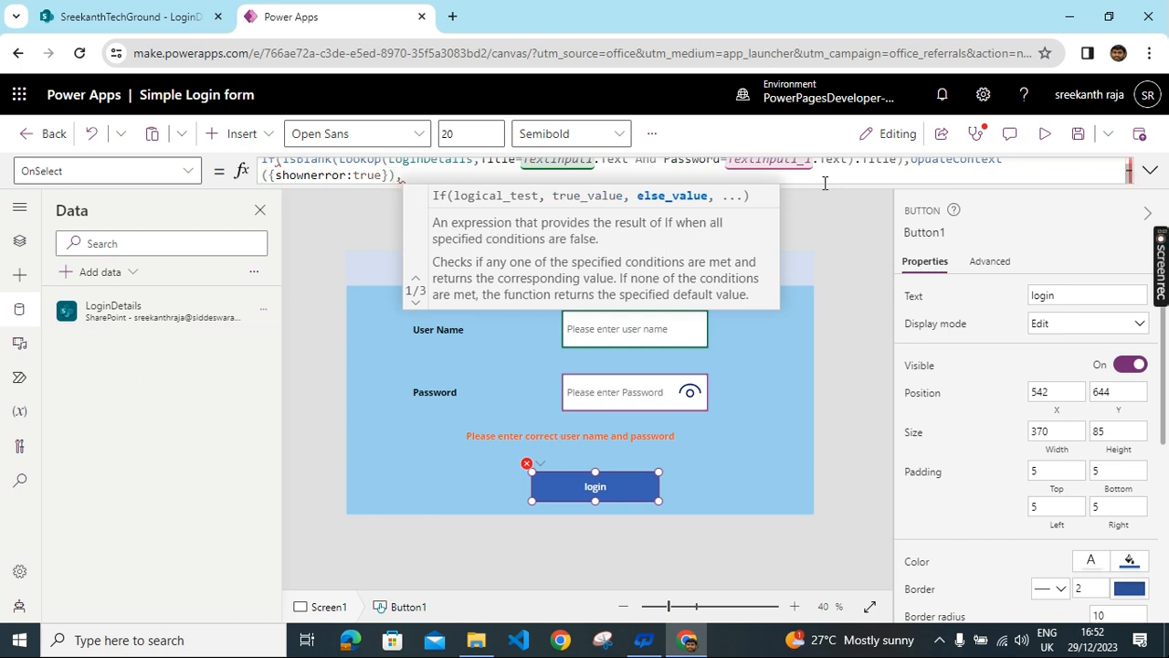
type("na")
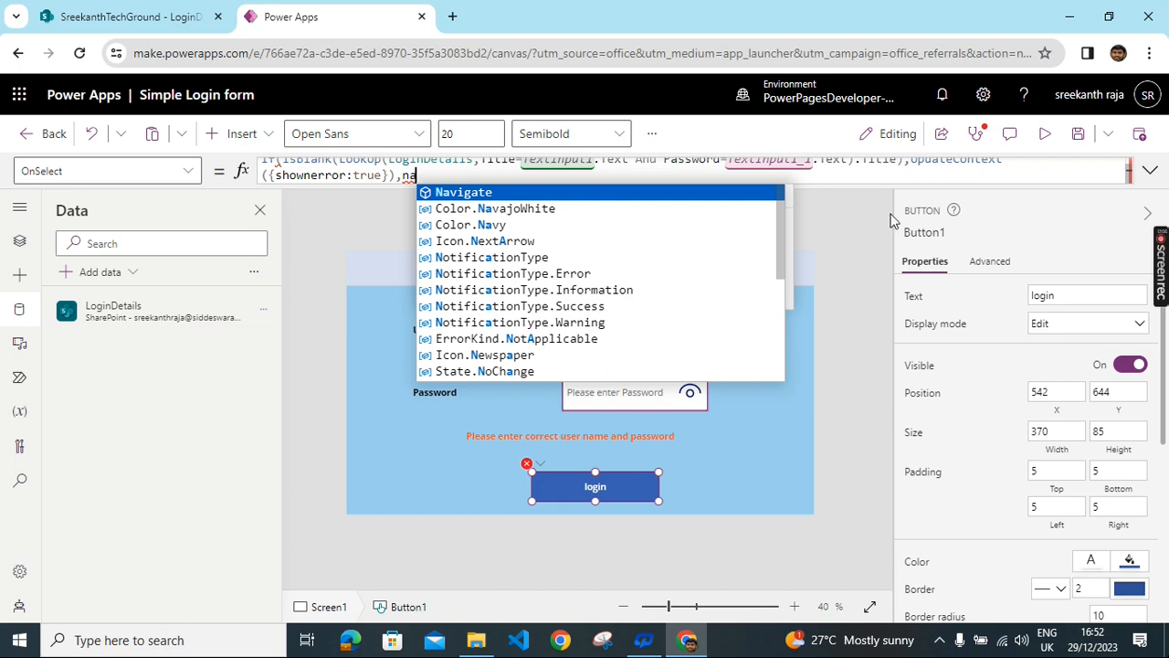
left_click(511, 194)
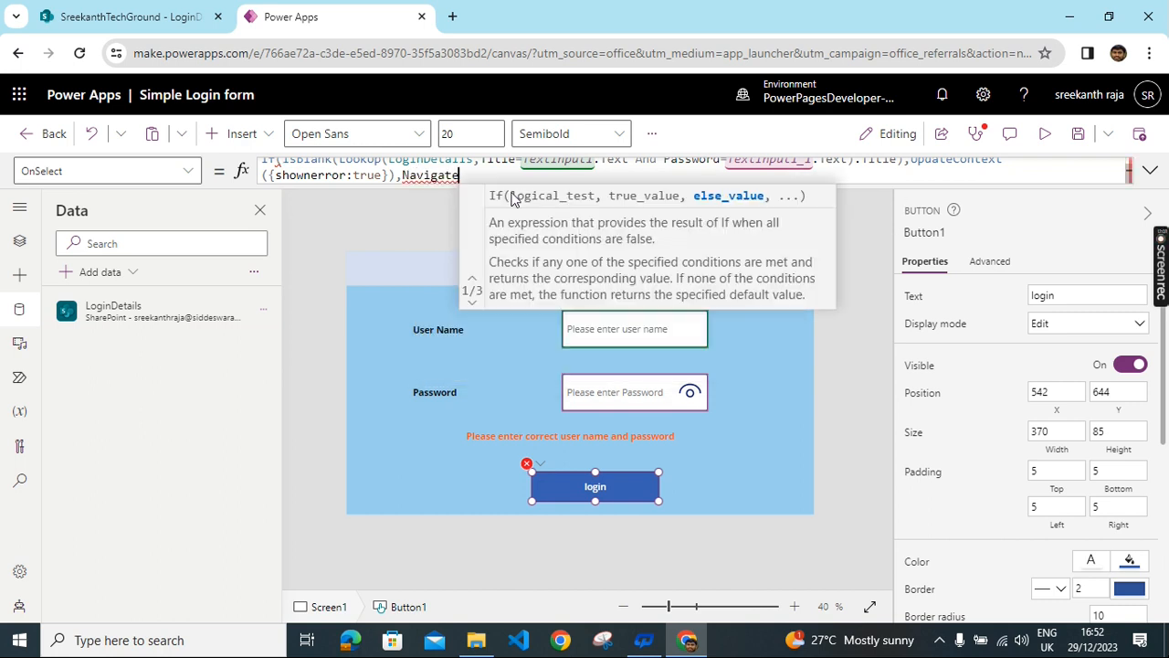
type("(")
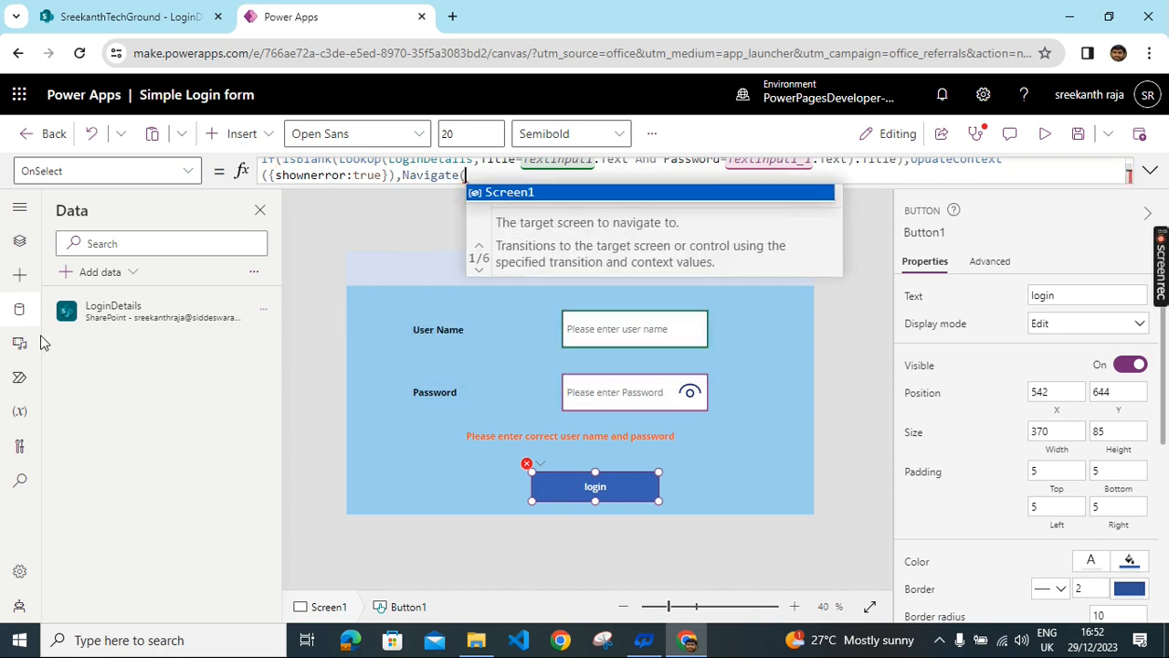
- Add a new screen built from the Success template
left_click(21, 242)
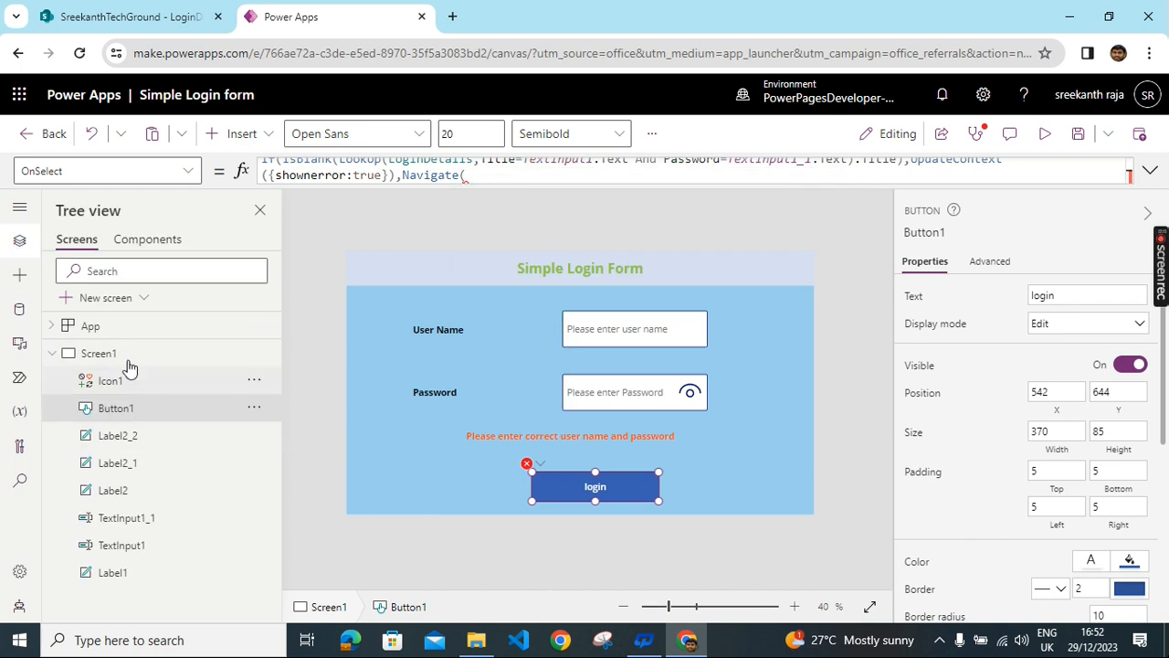
left_click(95, 299)
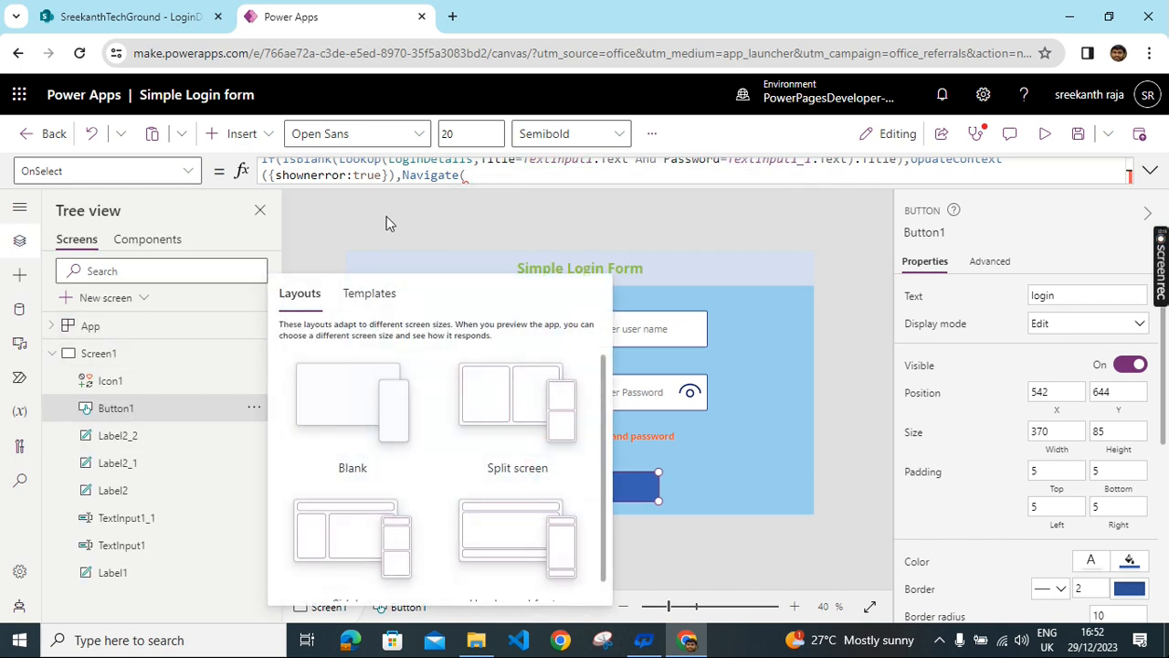
left_click(368, 301)
scroll(523, 466, "down", 1)
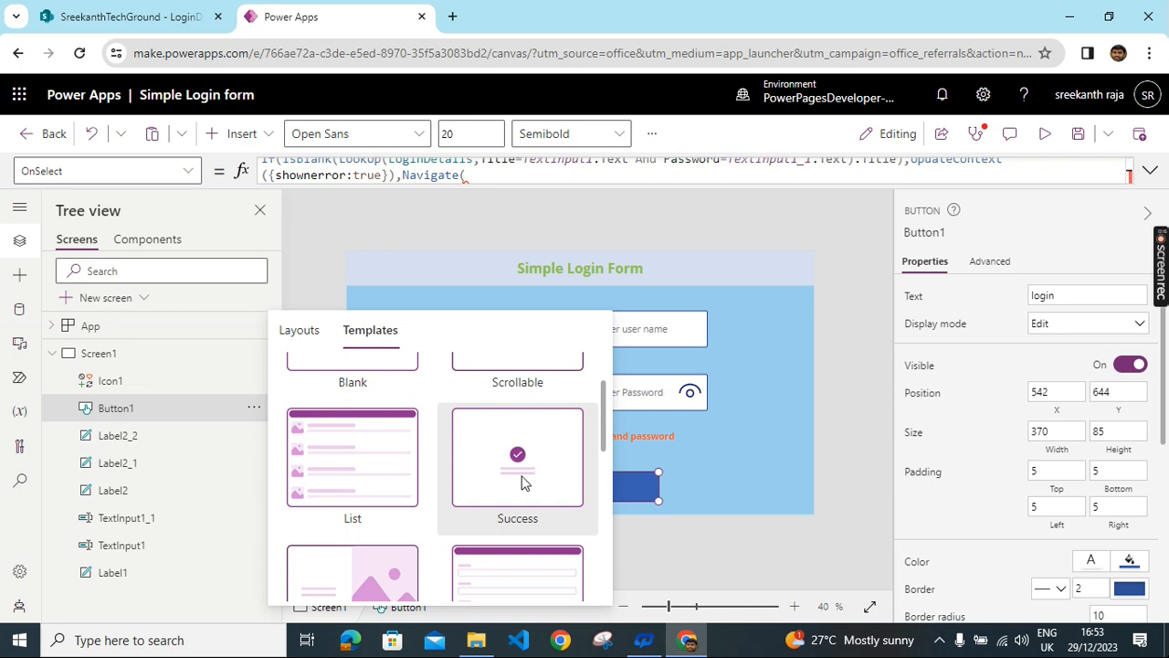
left_click(525, 484)
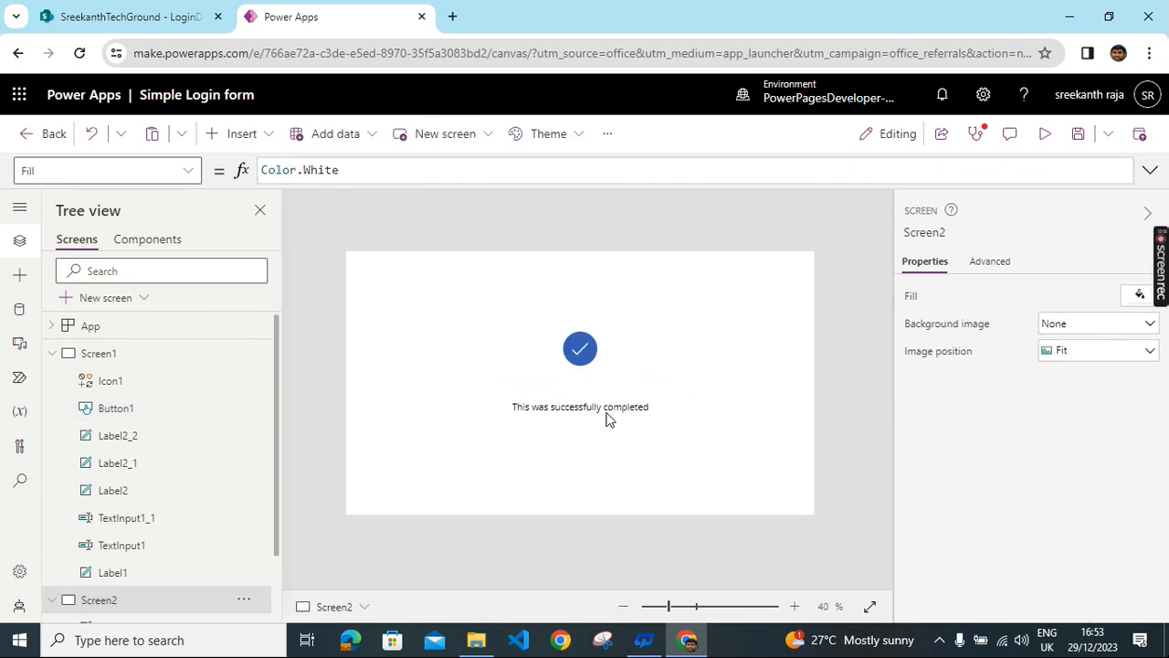
left_click(604, 413)
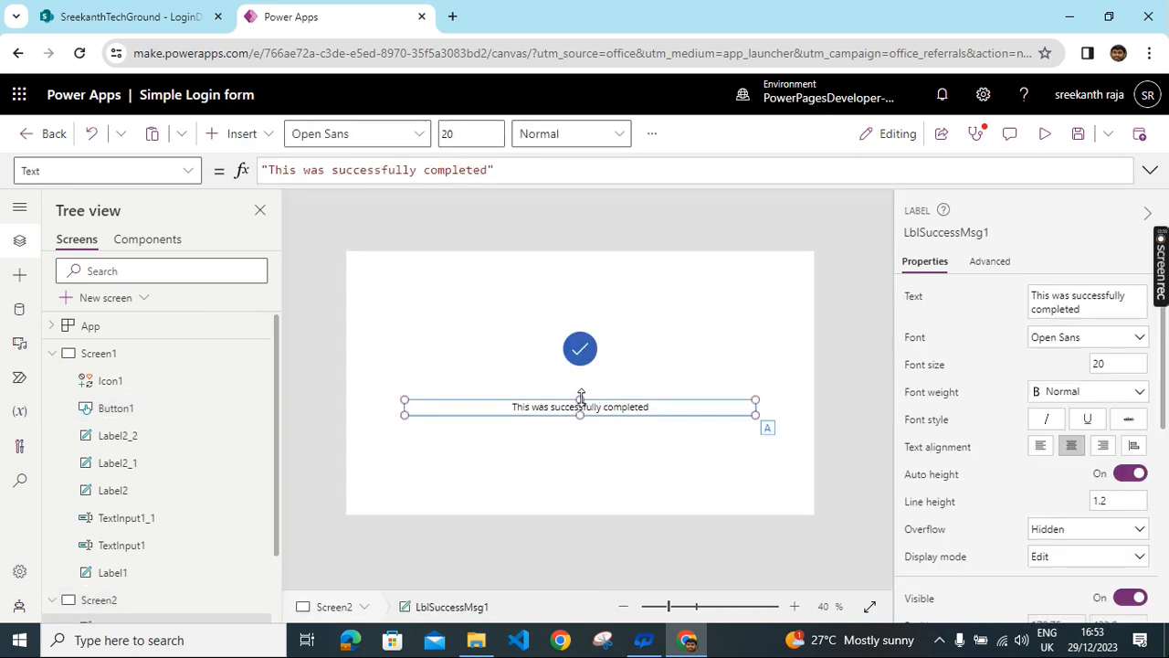
- Enlarge the success message box, reword it to 'This was successfully Logged IN', size 30
left_click_drag(582, 399, 582, 383)
left_click(1084, 311)
key("BackSpace")
key("BackSpace")
key("BackSpace")
key("BackSpace")
key("BackSpace")
key("BackSpace")
key("BackSpace")
key("BackSpace")
key("BackSpace")
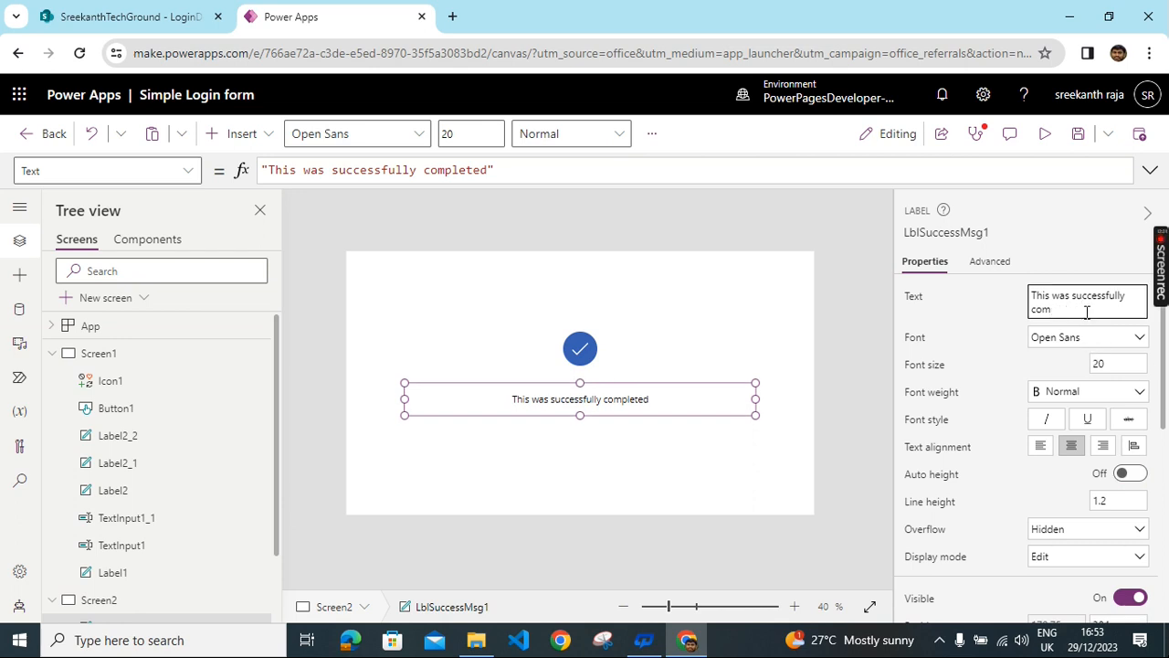
type("Lo")
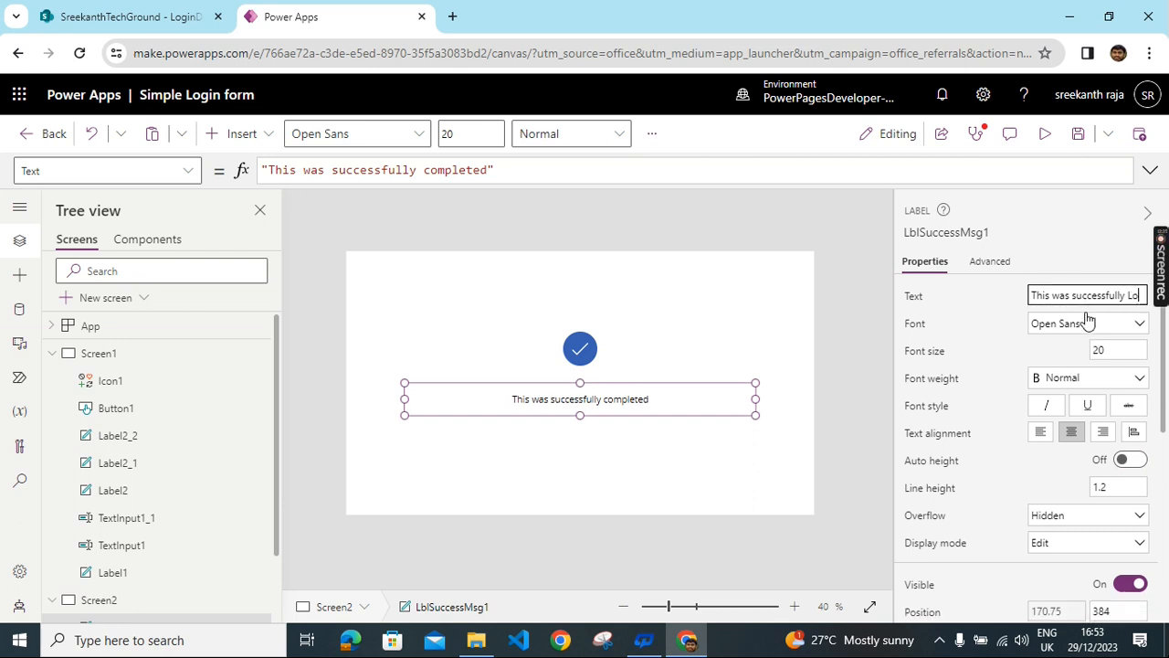
type("gged IN")
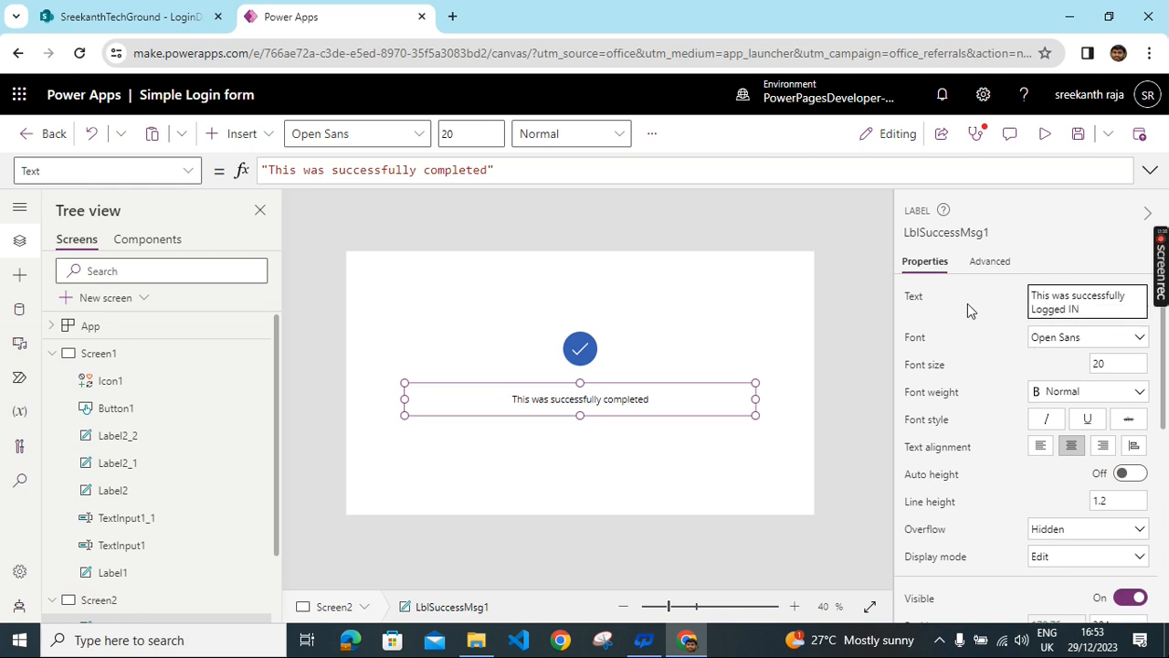
left_click(1101, 364)
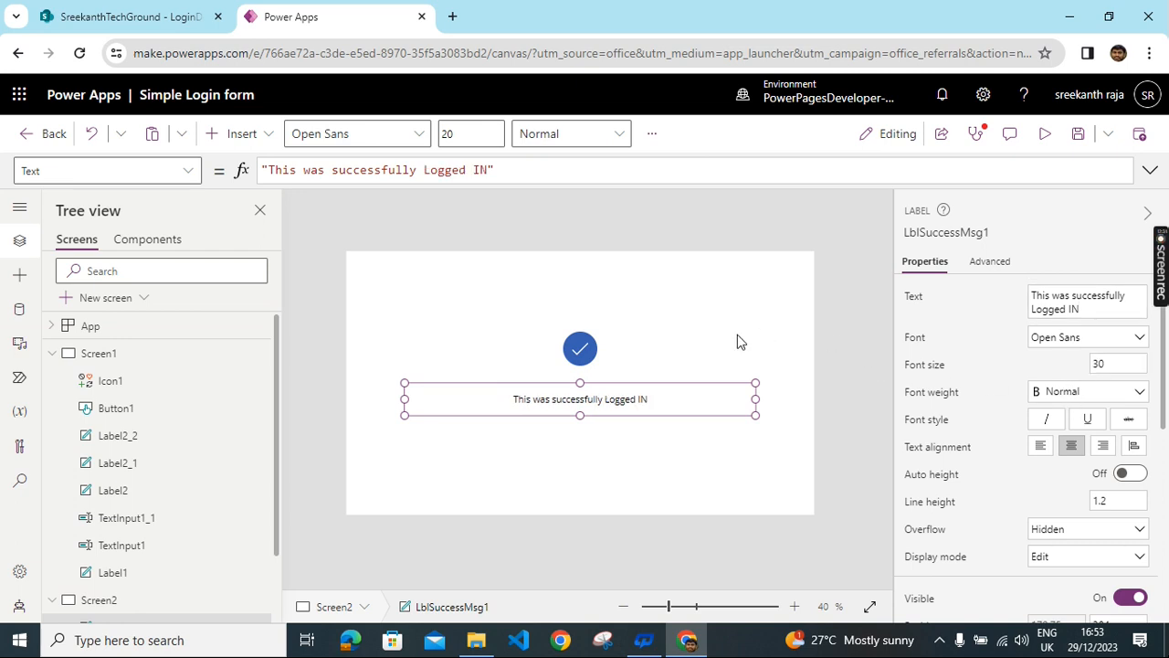
left_click(639, 329)
- Insert a text label on Screen2 and stretch it across the full width of the top
left_click(258, 134)
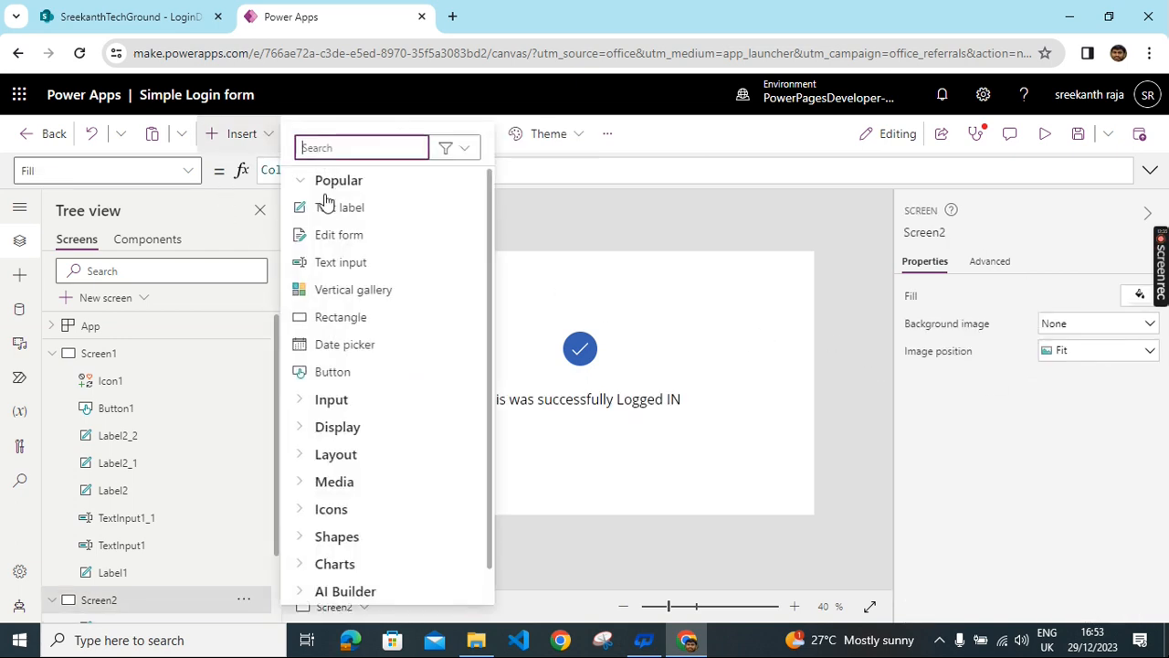
left_click(333, 212)
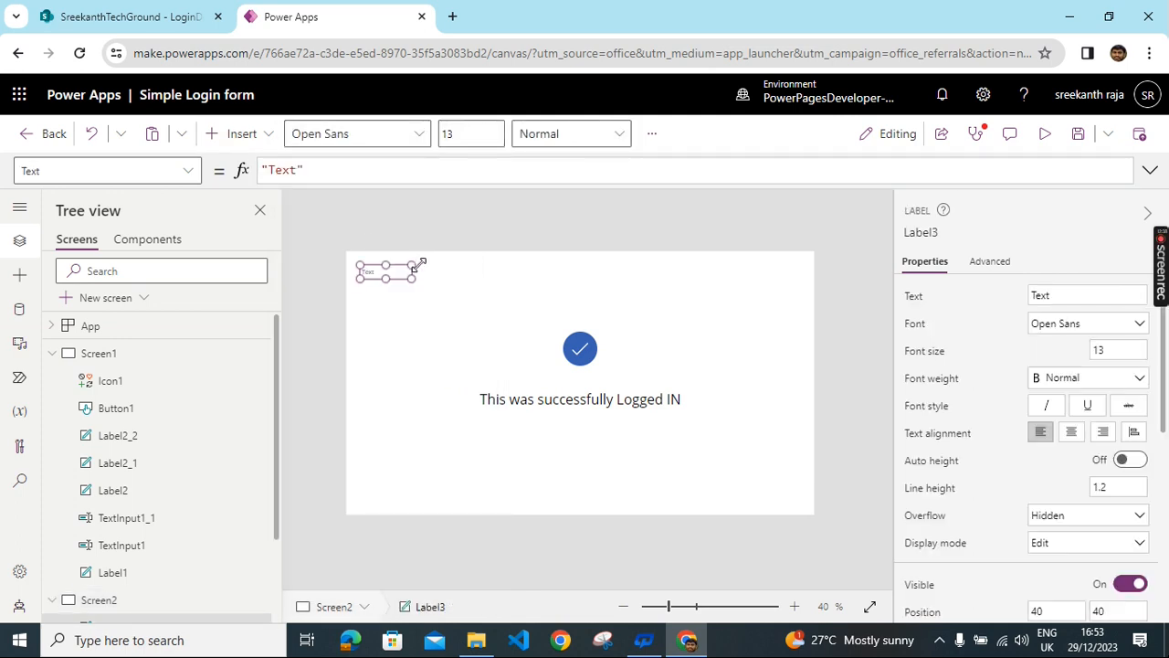
left_click_drag(411, 265, 773, 245)
left_click_drag(568, 280, 568, 299)
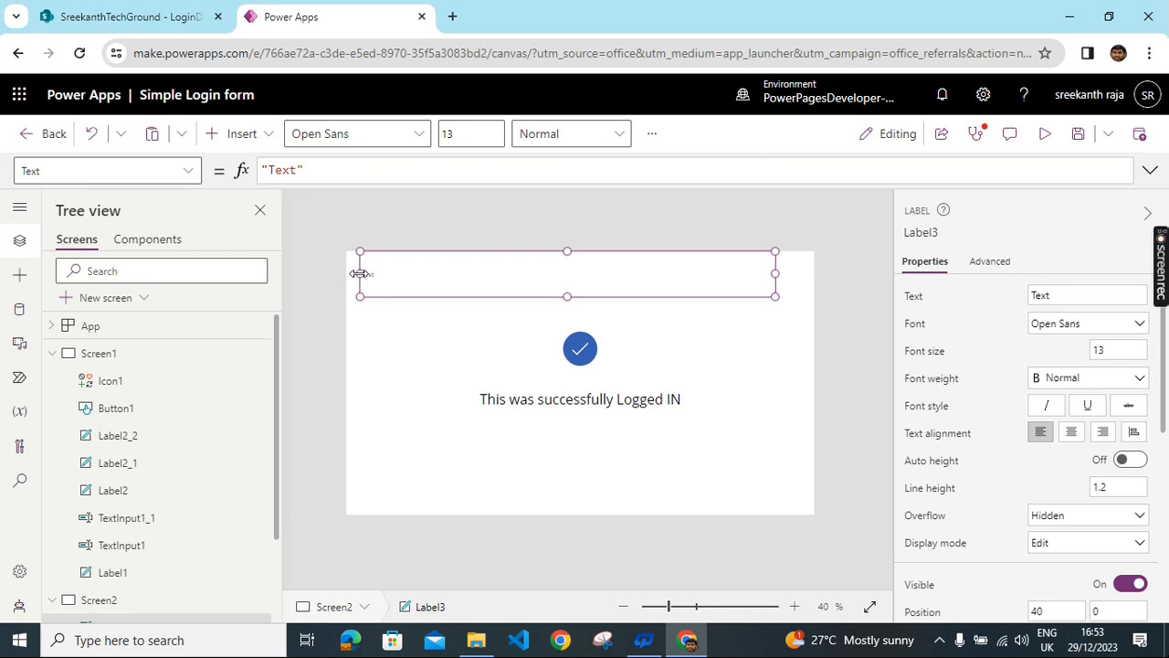
left_click_drag(339, 276, 328, 283)
left_click_drag(775, 273, 816, 273)
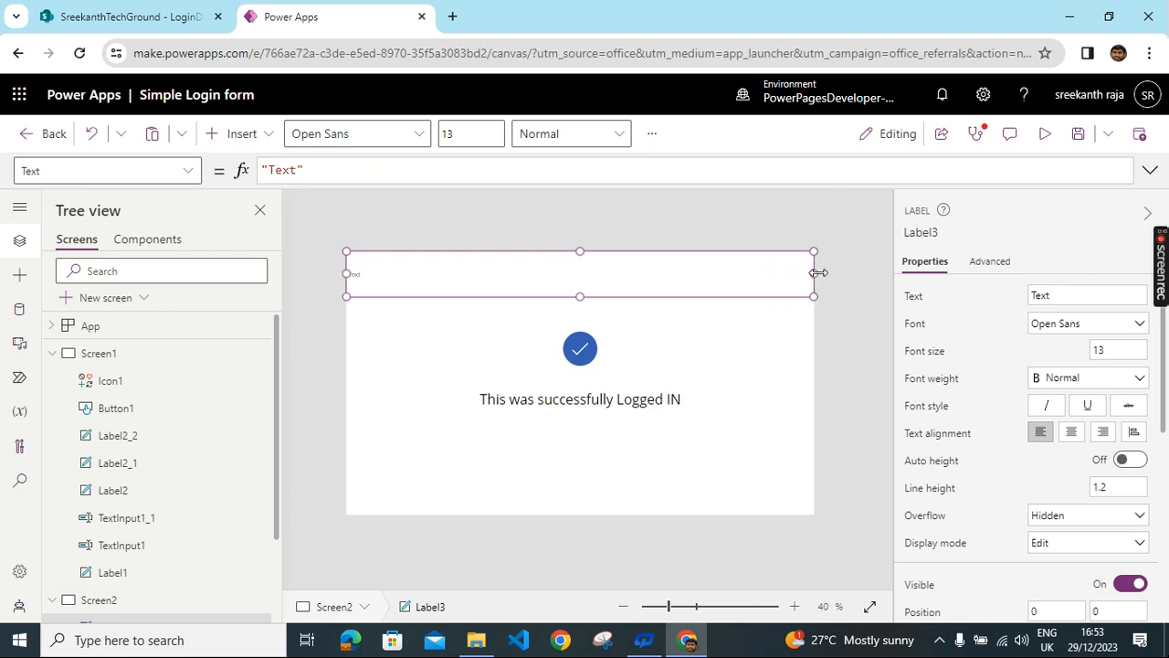
- Make the label read 'Welcome to our screen' in bold, centred, size-30 text
double_click(1094, 300)
type("Weloc")
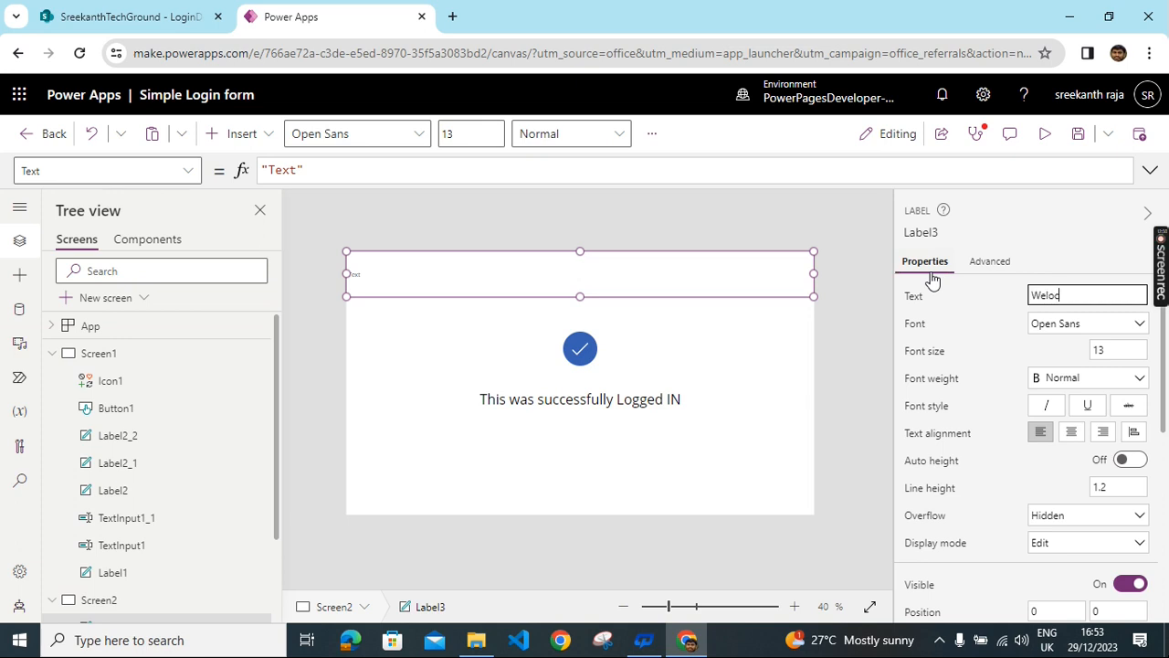
key("BackSpace")
key("BackSpace")
type("come to our screen")
left_click(1087, 353)
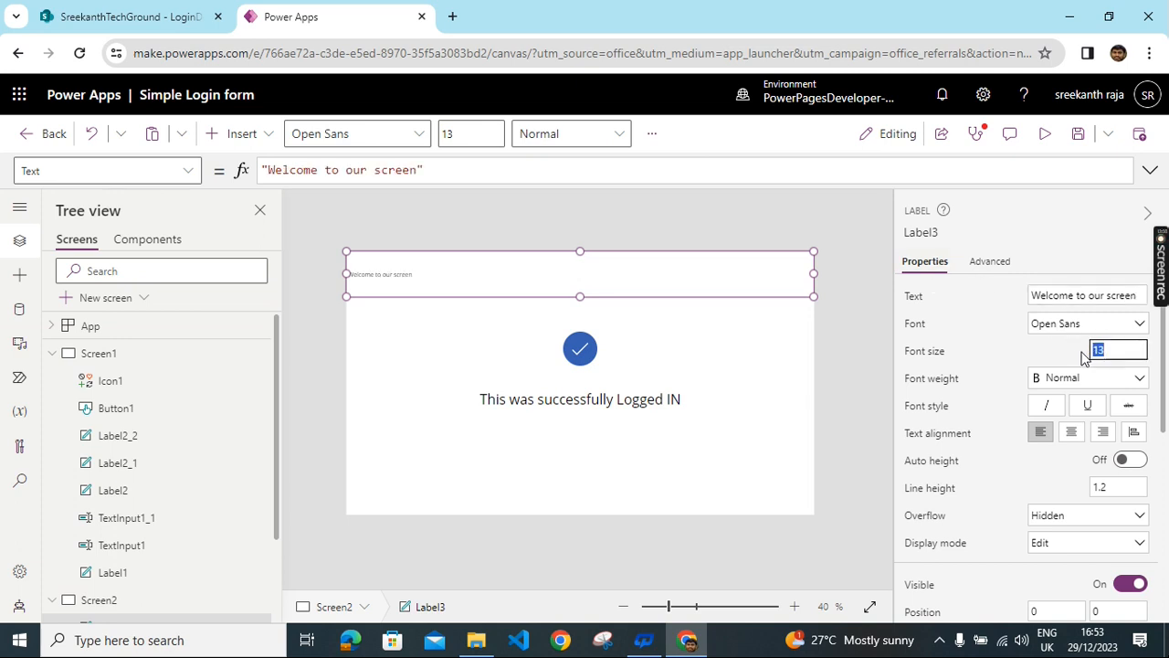
type("30")
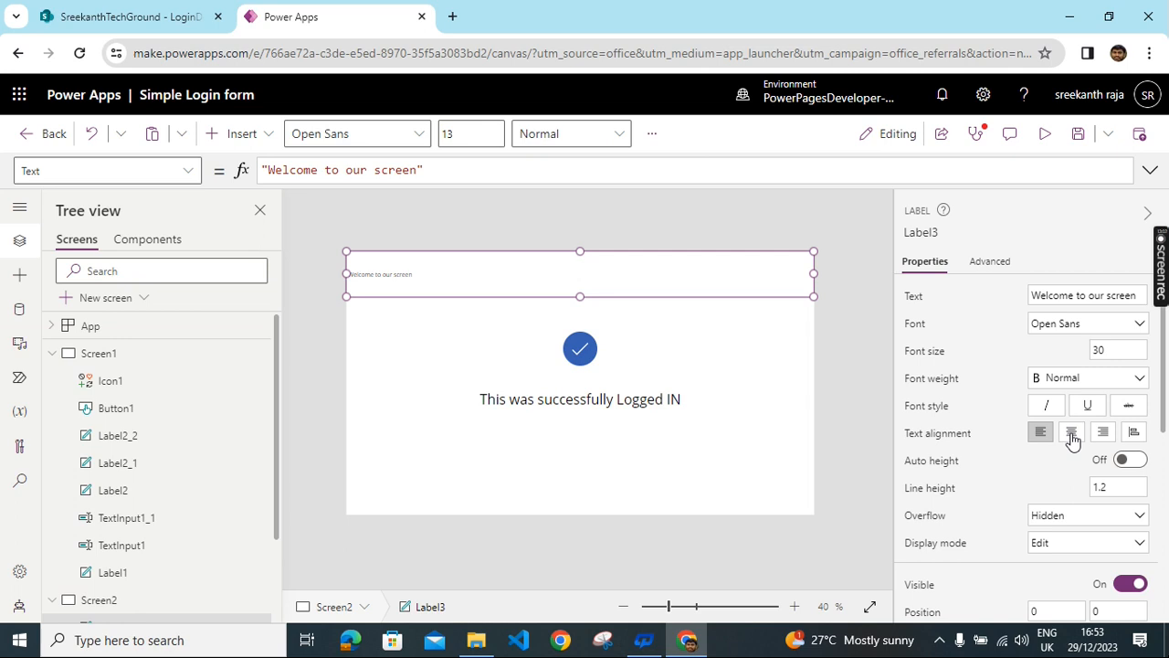
left_click(1072, 433)
left_click(1107, 378)
left_click(1065, 399)
- Fill Screen2's background with light green, RGBA(187, 221, 140, 1)
scroll(923, 479, "down", 1)
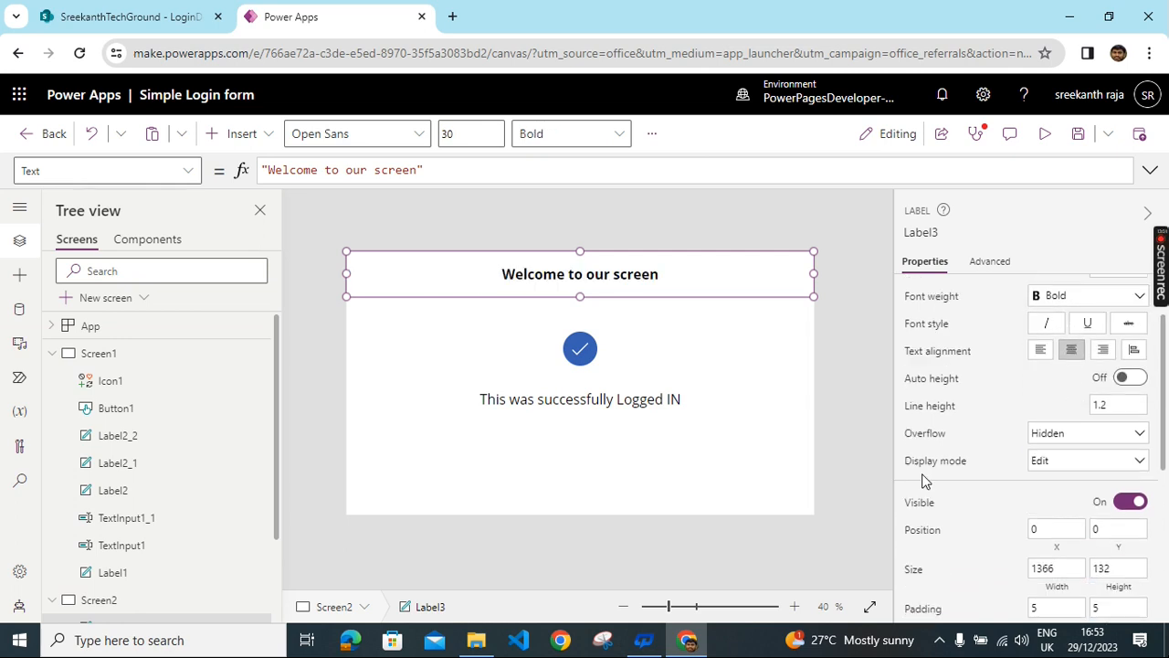
left_click(760, 413)
left_click(1133, 304)
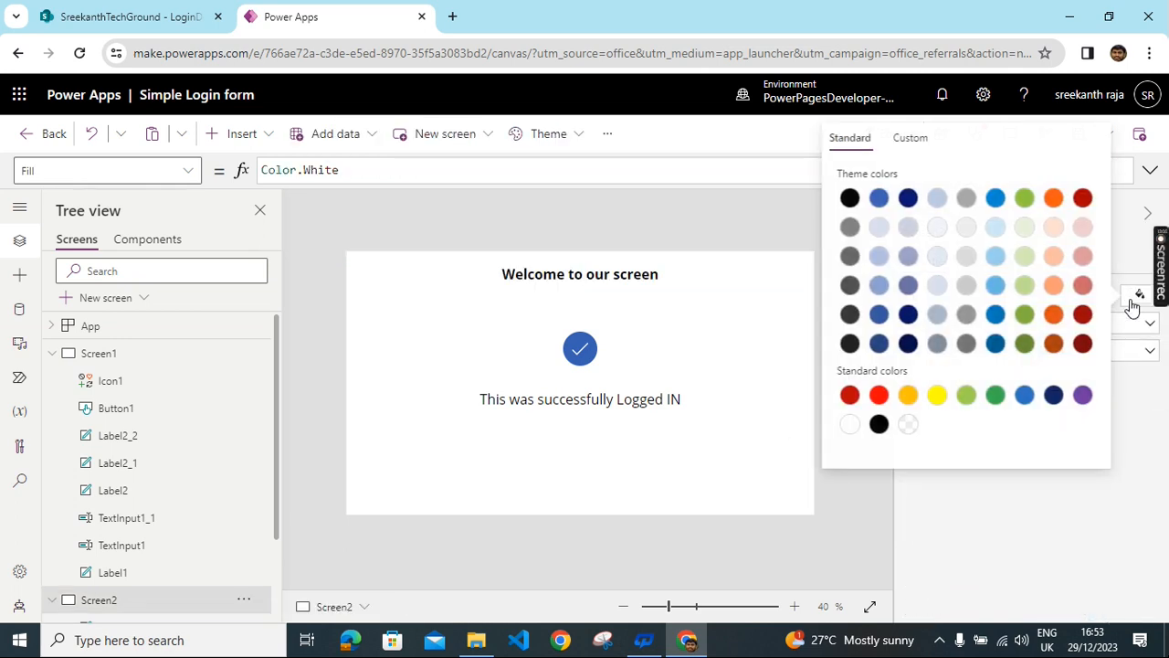
left_click(1024, 285)
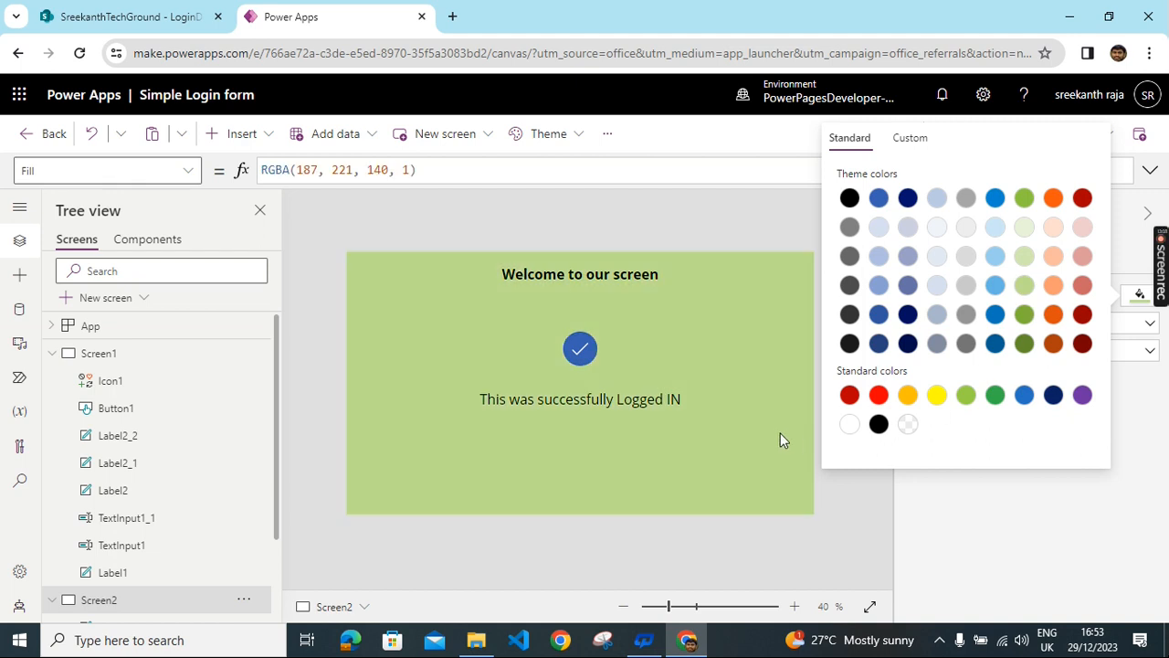
left_click(746, 355)
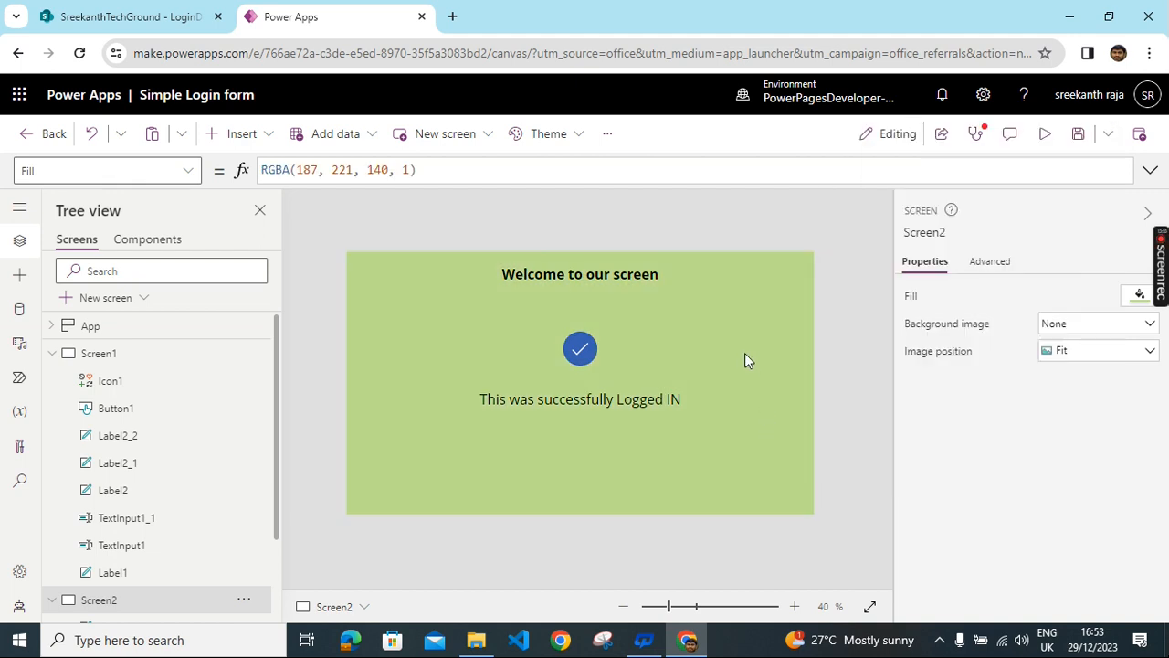
- Add Navigate(Screen2) to the login button's OnSelect formula on Screen1
left_click(91, 354)
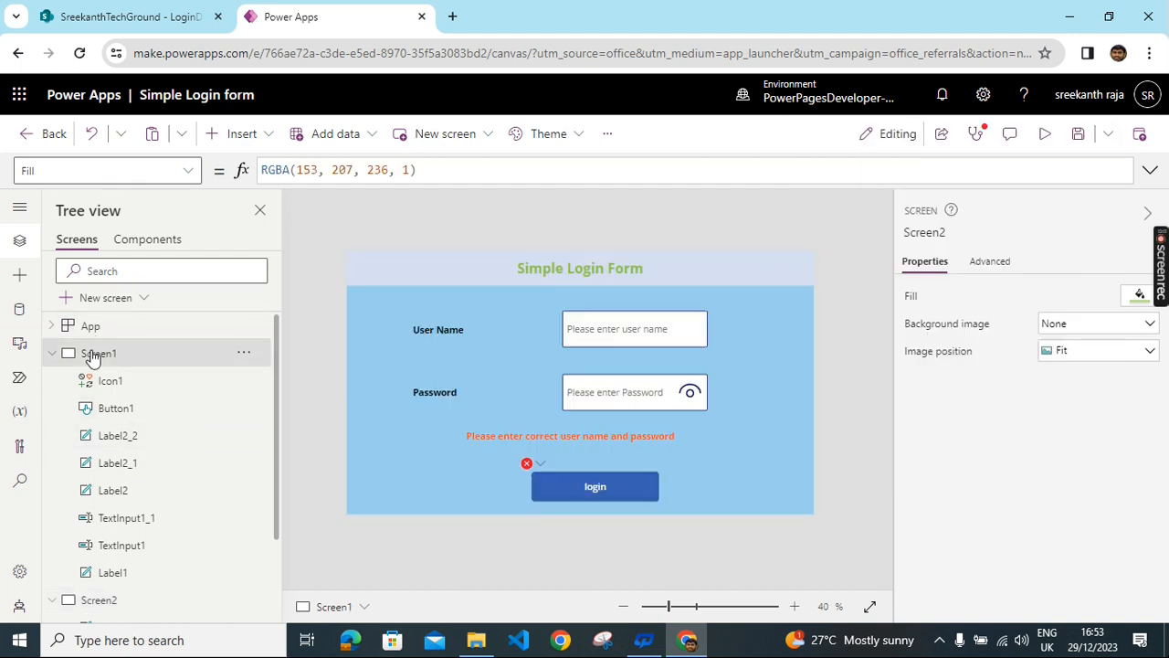
left_click(626, 485)
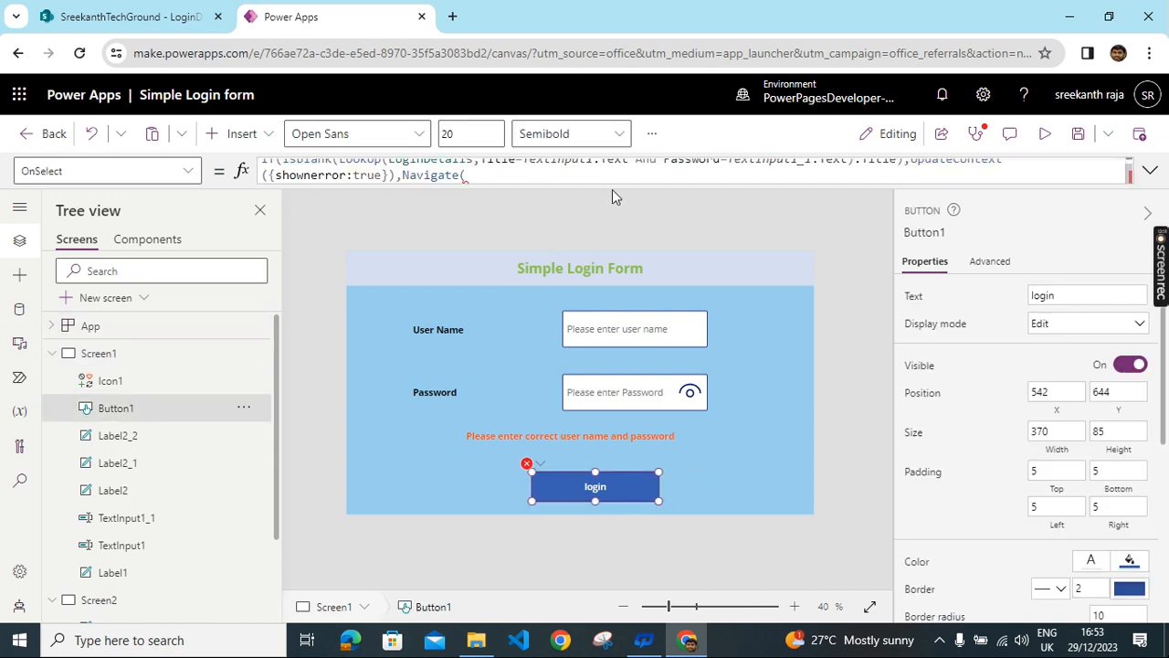
type("sr")
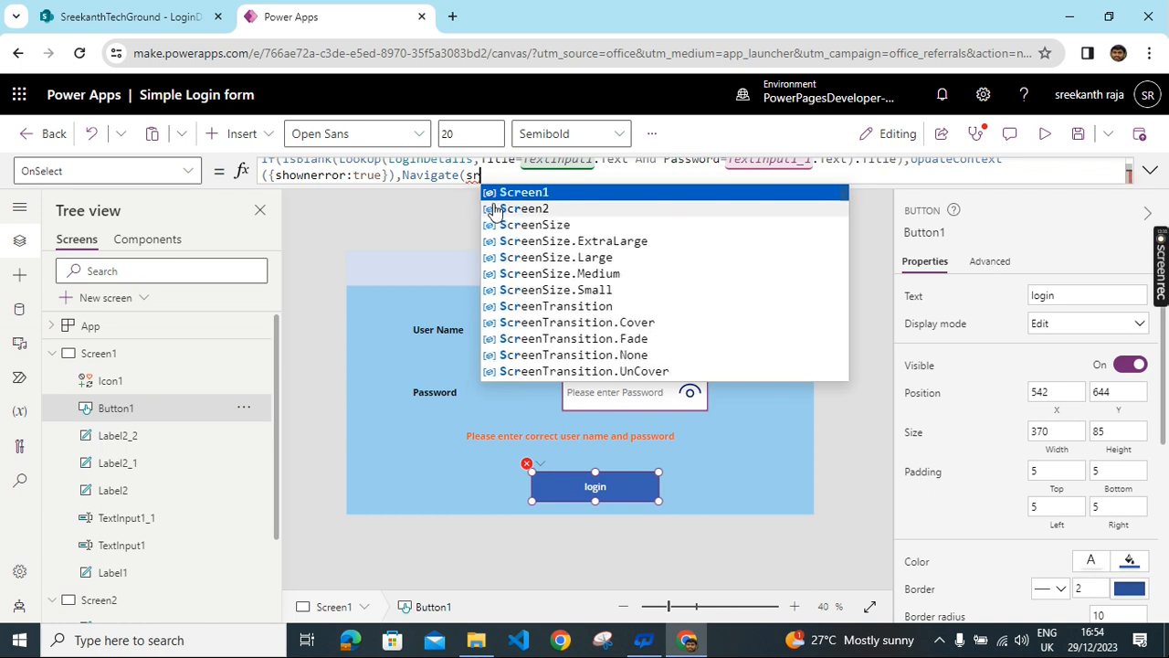
left_click(498, 208)
type(")")
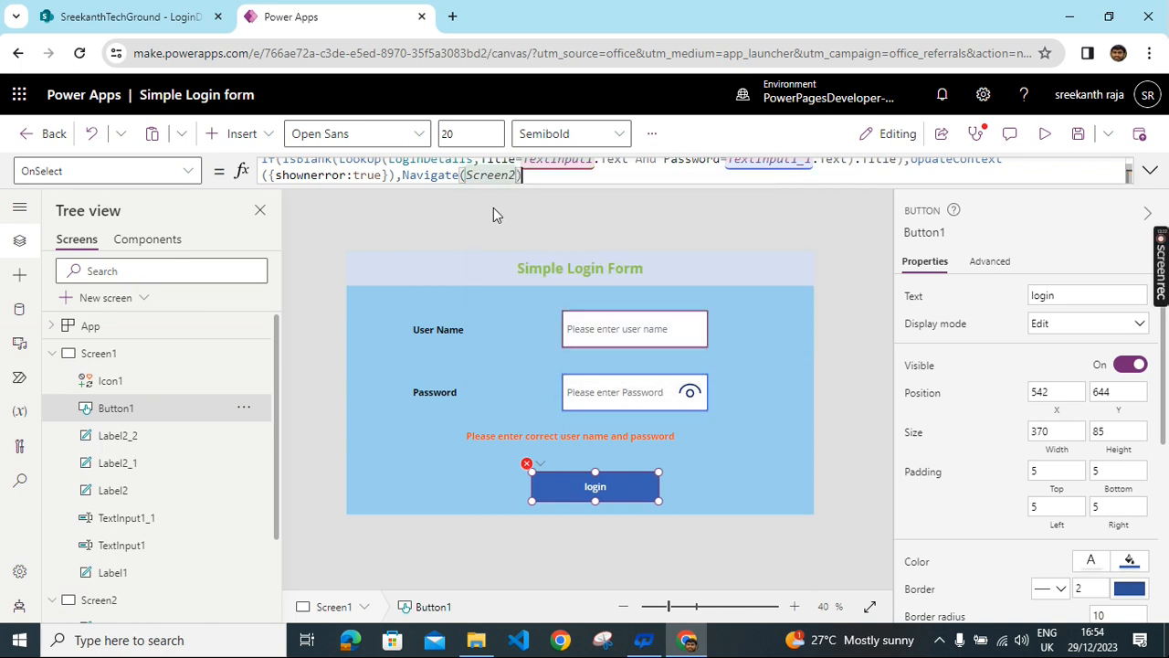
type(")")
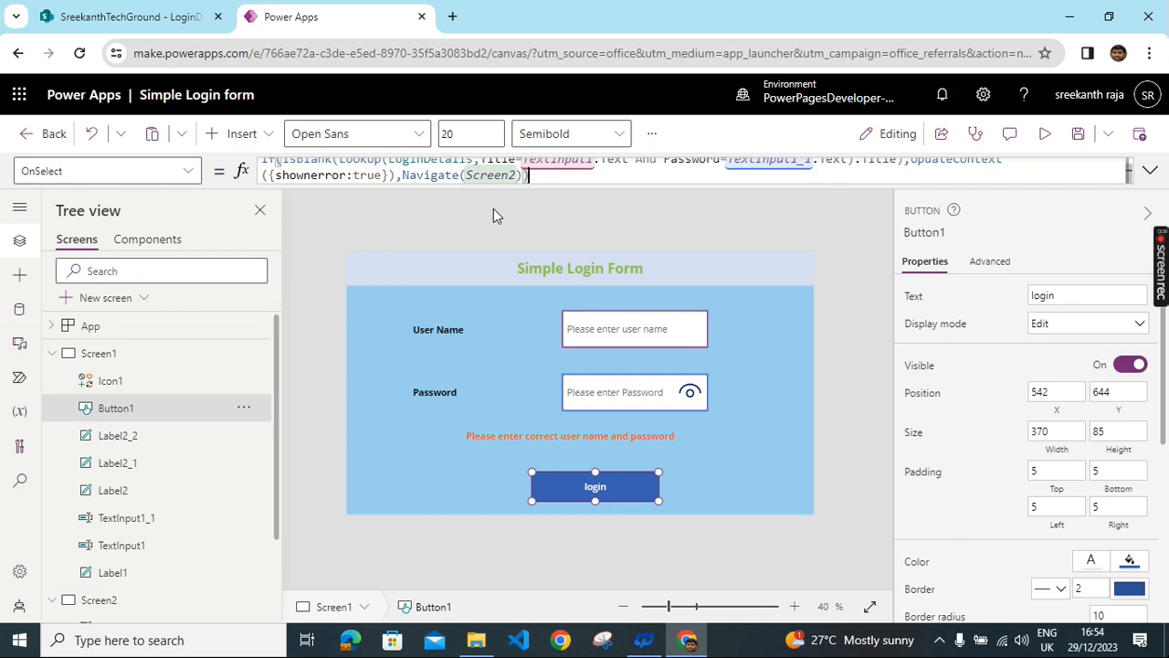
- Append Reset(TextInput1);Reset(TextInput1_1) so both the user name and password boxes clear
type(";rest")
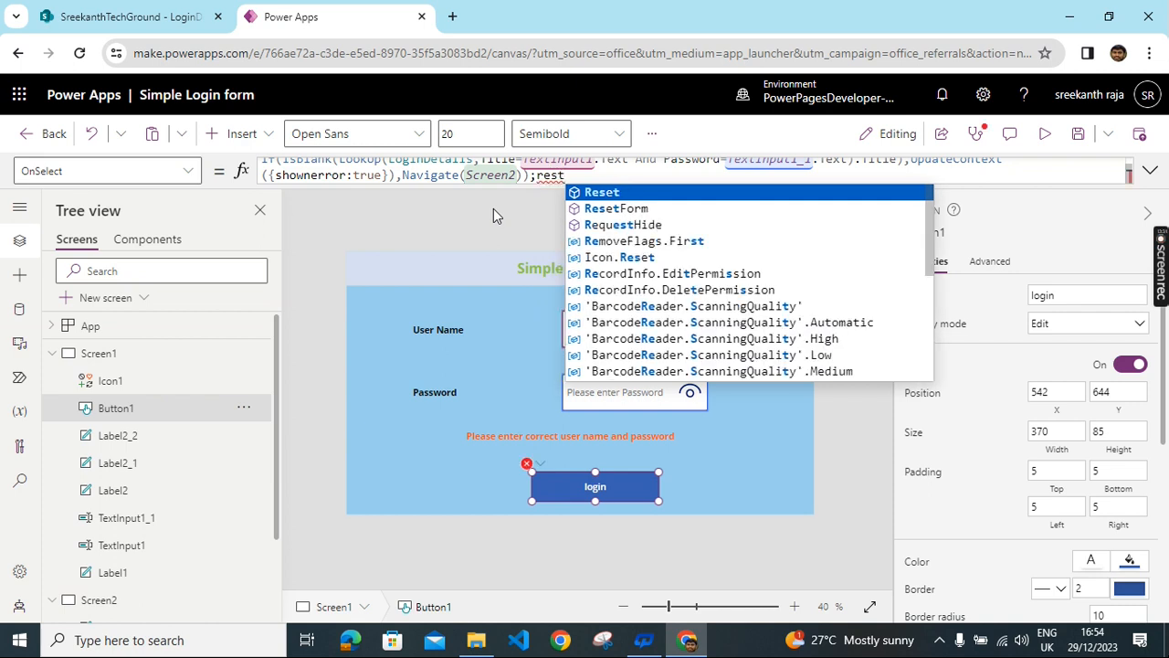
left_click(603, 192)
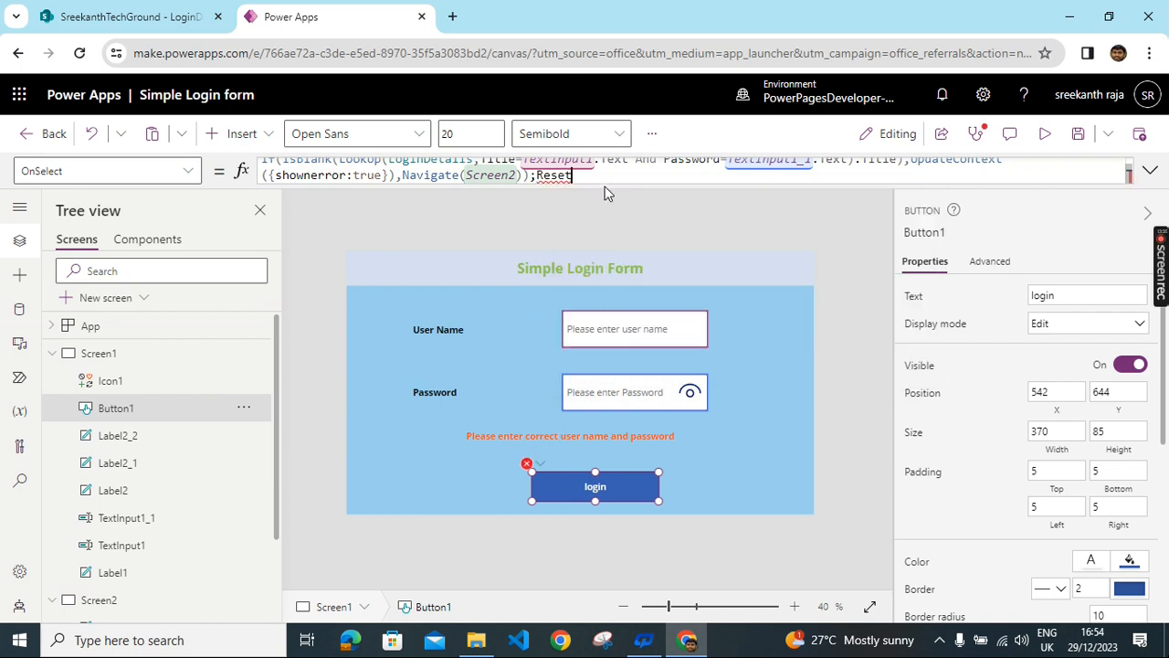
type("(")
left_click(603, 192)
type(");")
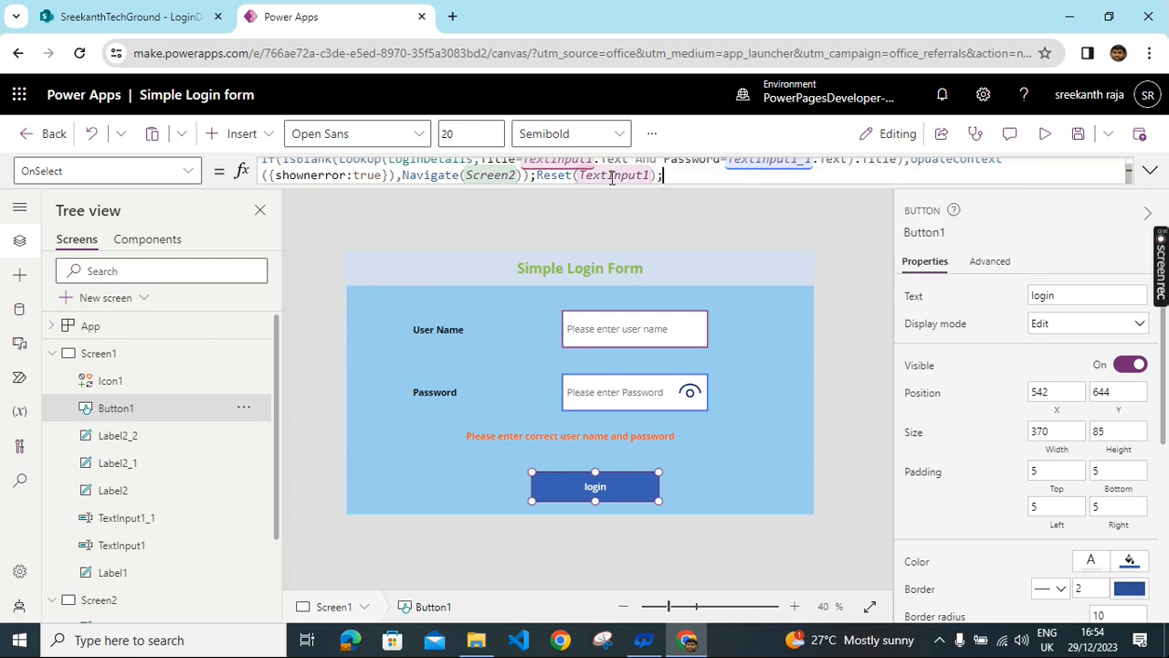
type("re")
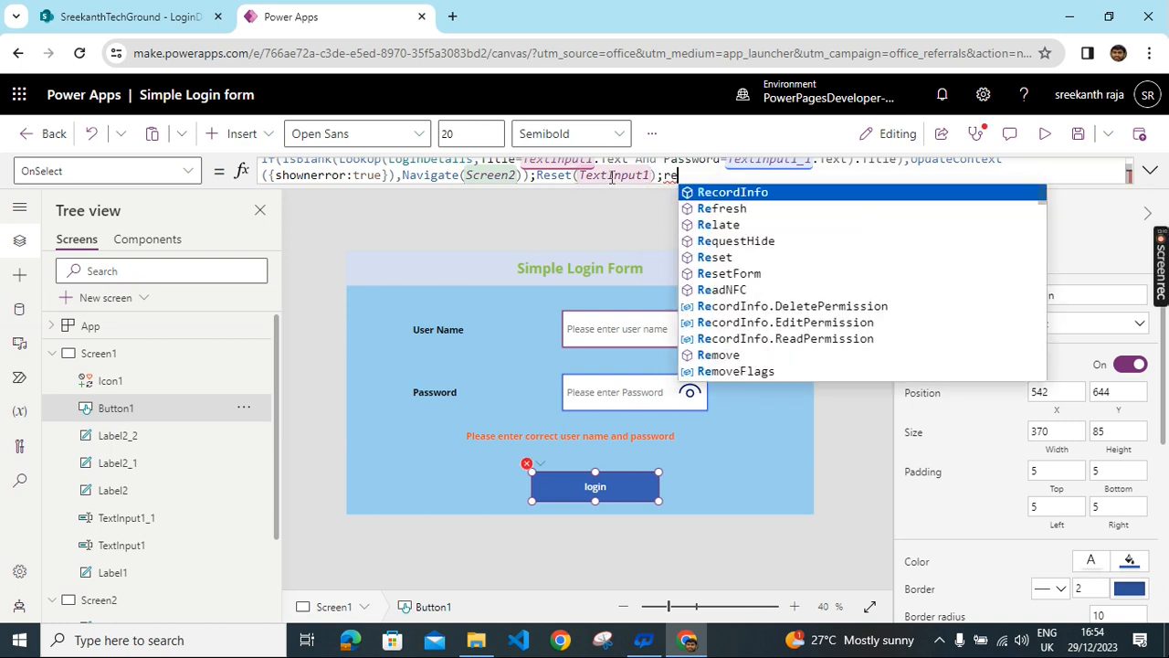
left_click(722, 257)
type("(")
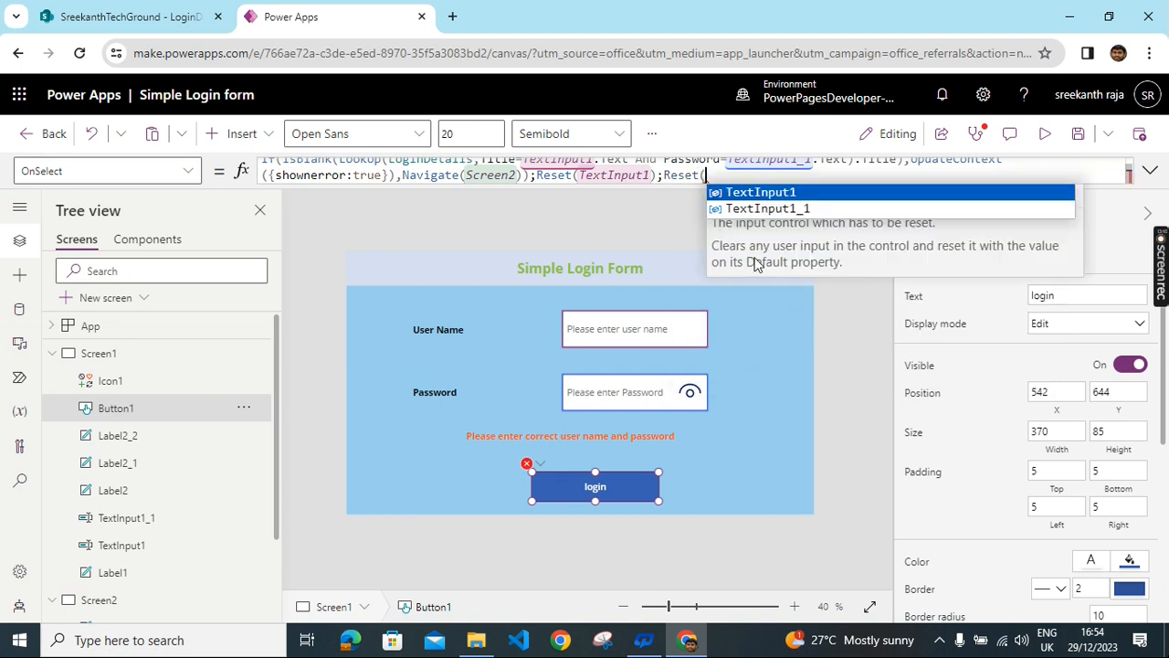
left_click(777, 209)
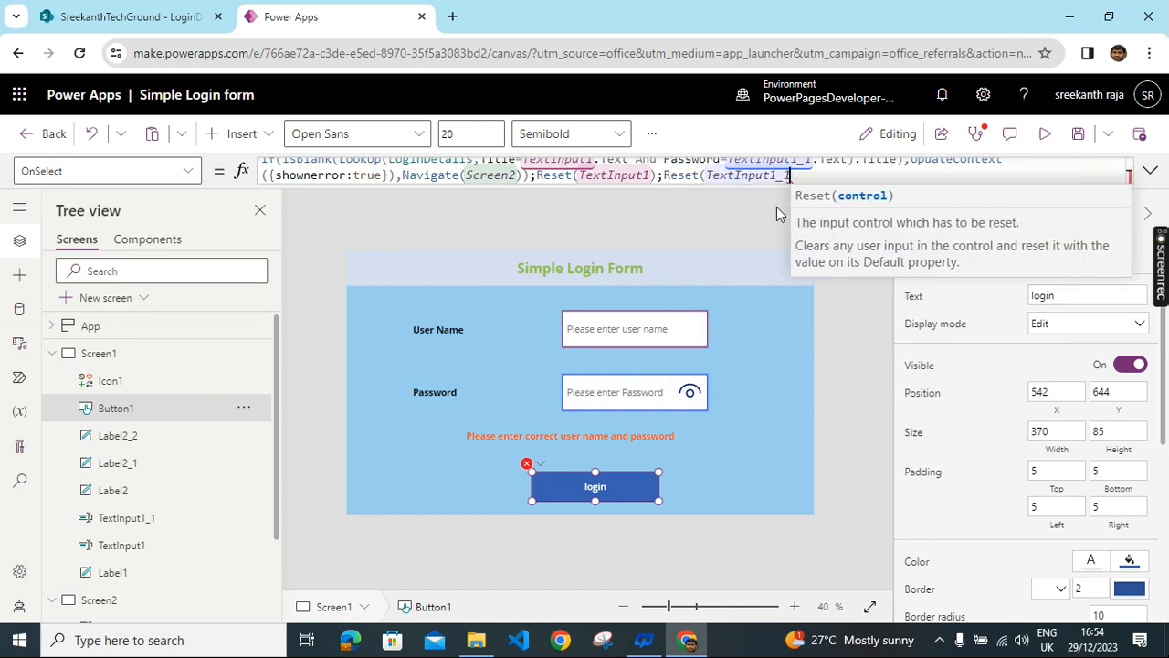
type(")")
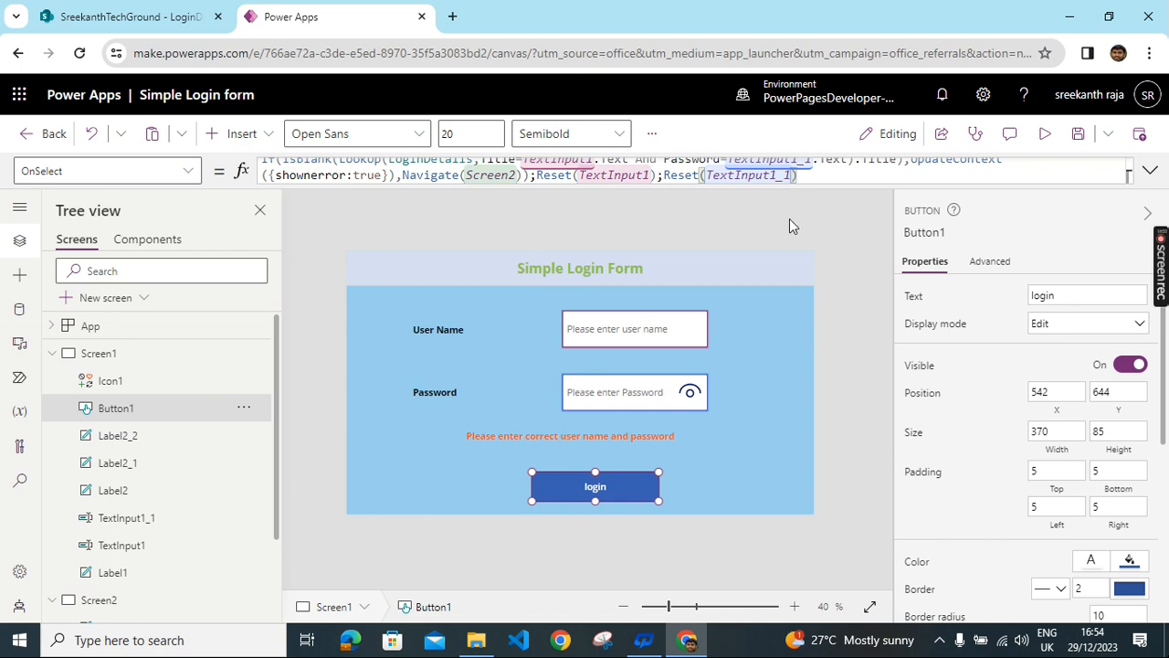
left_click(752, 579)
left_click(574, 436)
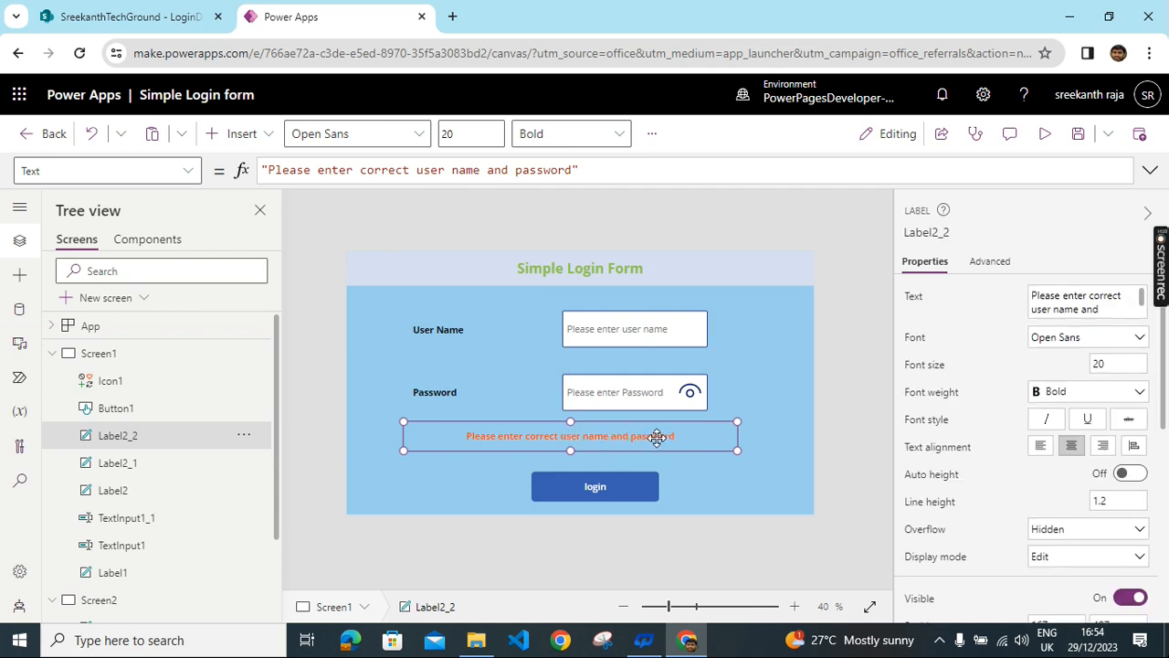
- Change the error label's Visible formula from true to shownerror
left_click(189, 171)
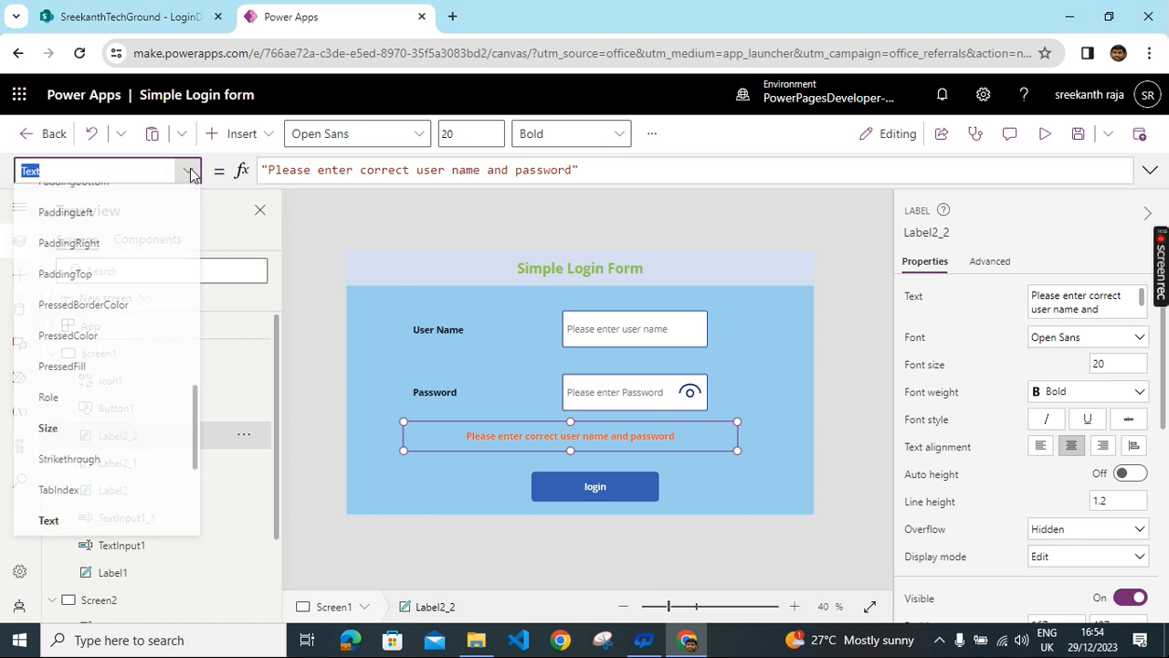
scroll(119, 438, "down", 3)
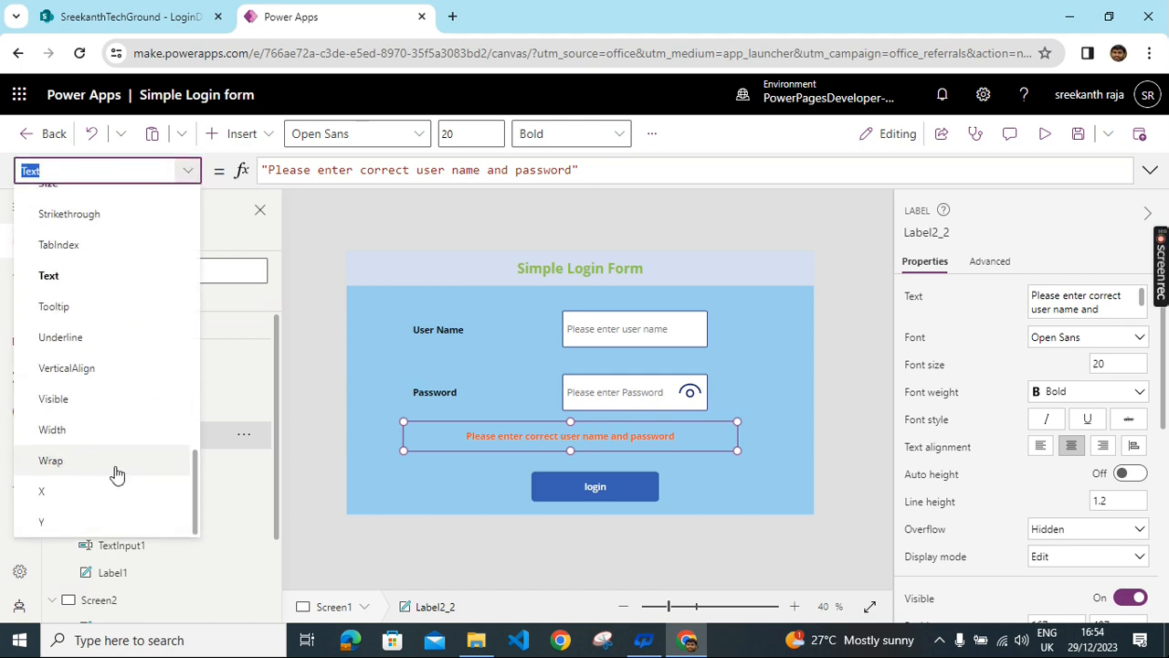
left_click(55, 399)
left_click_drag(291, 169, 234, 181)
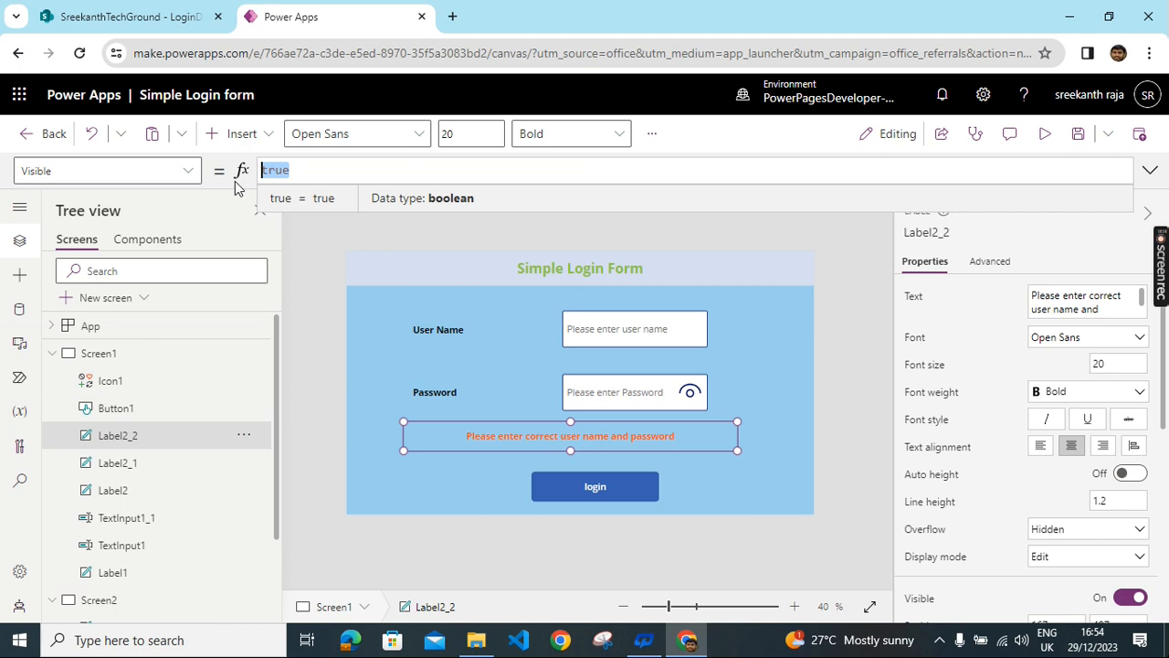
type("shownerror")
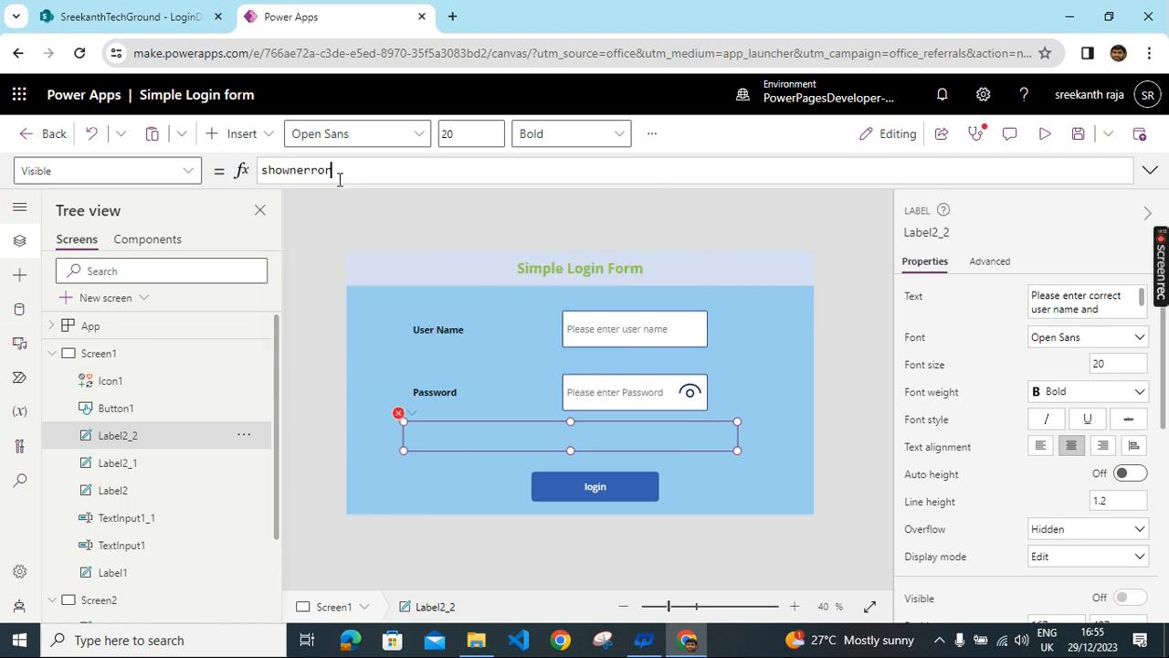
- Select the login screen Screen1 and choose its OnVisible property
left_click(365, 393)
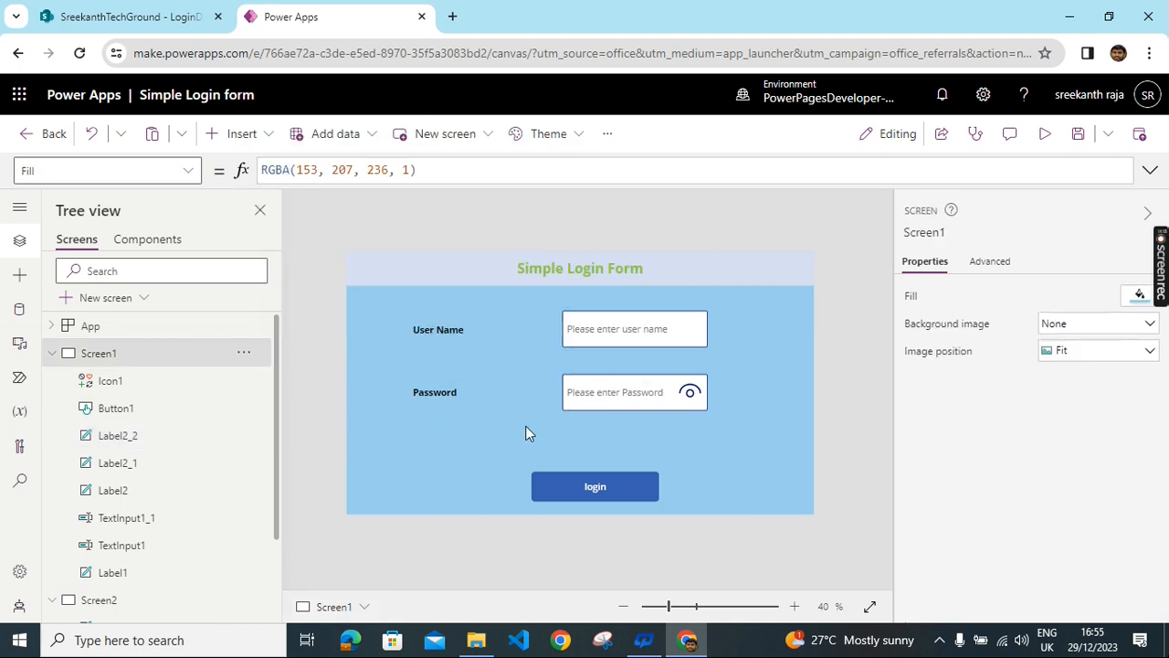
left_click(699, 398)
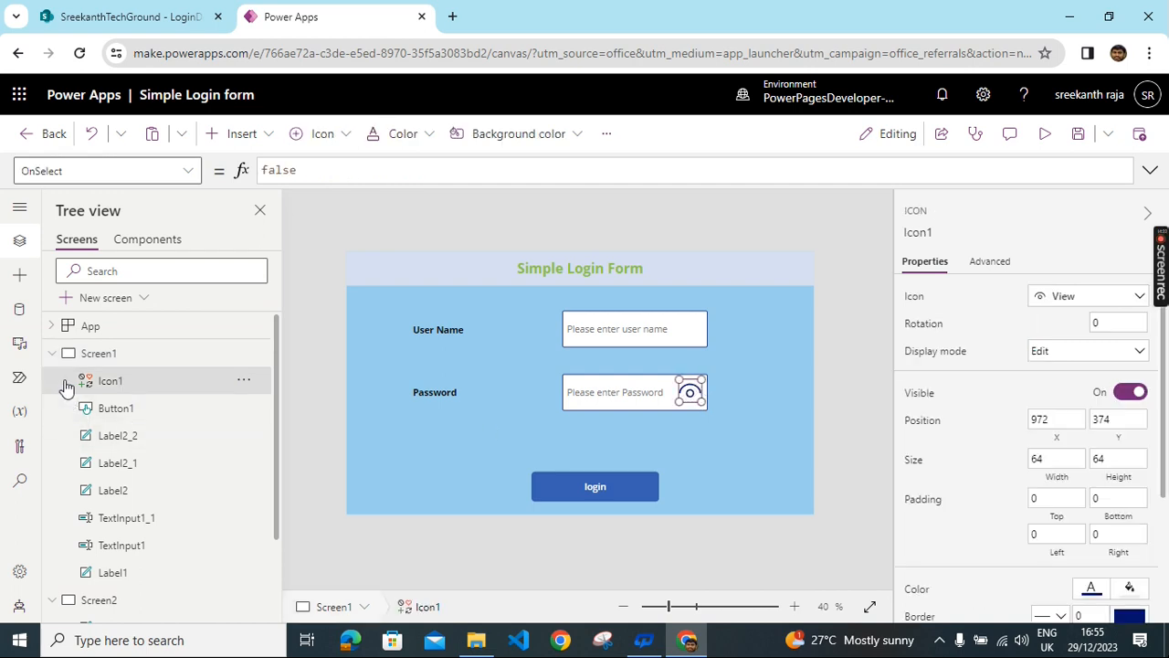
left_click(125, 355)
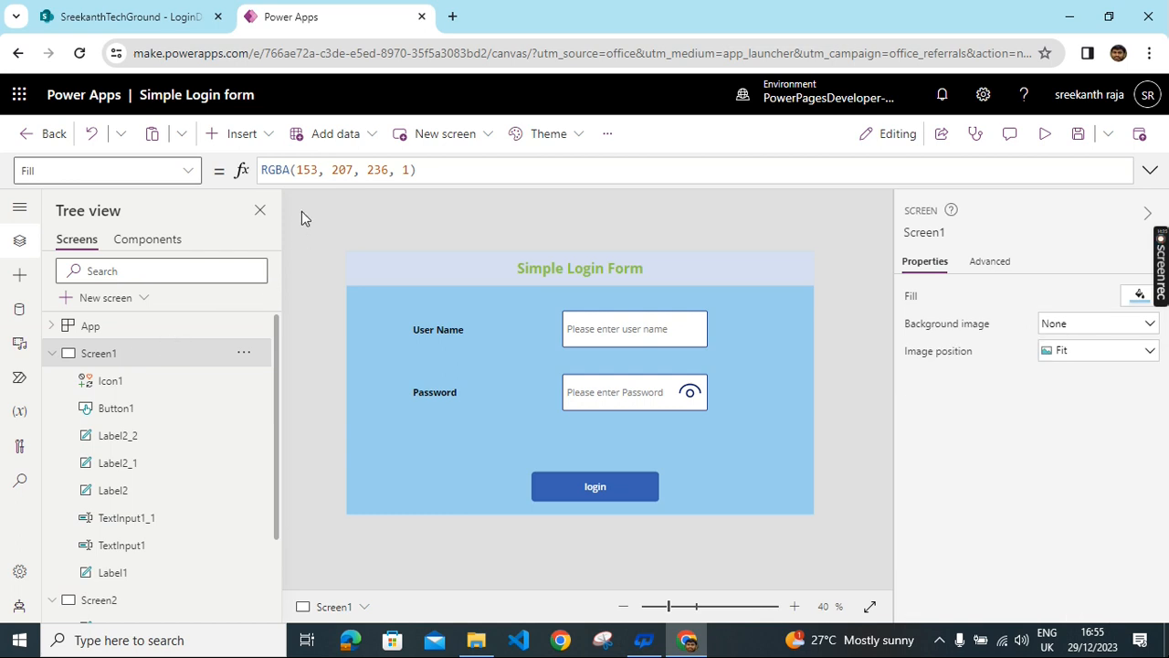
left_click(188, 171)
left_click(62, 447)
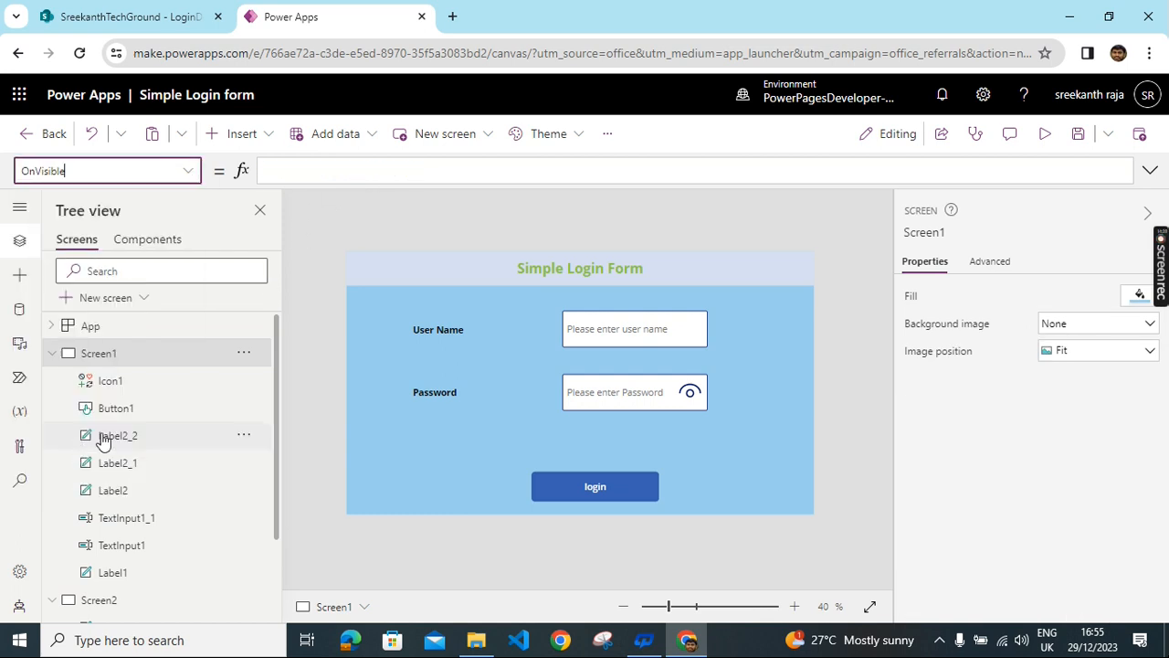
- Set Screen1's OnVisible to Set(viewdata,TextMode.Password), then select the whole formula
left_click(356, 174)
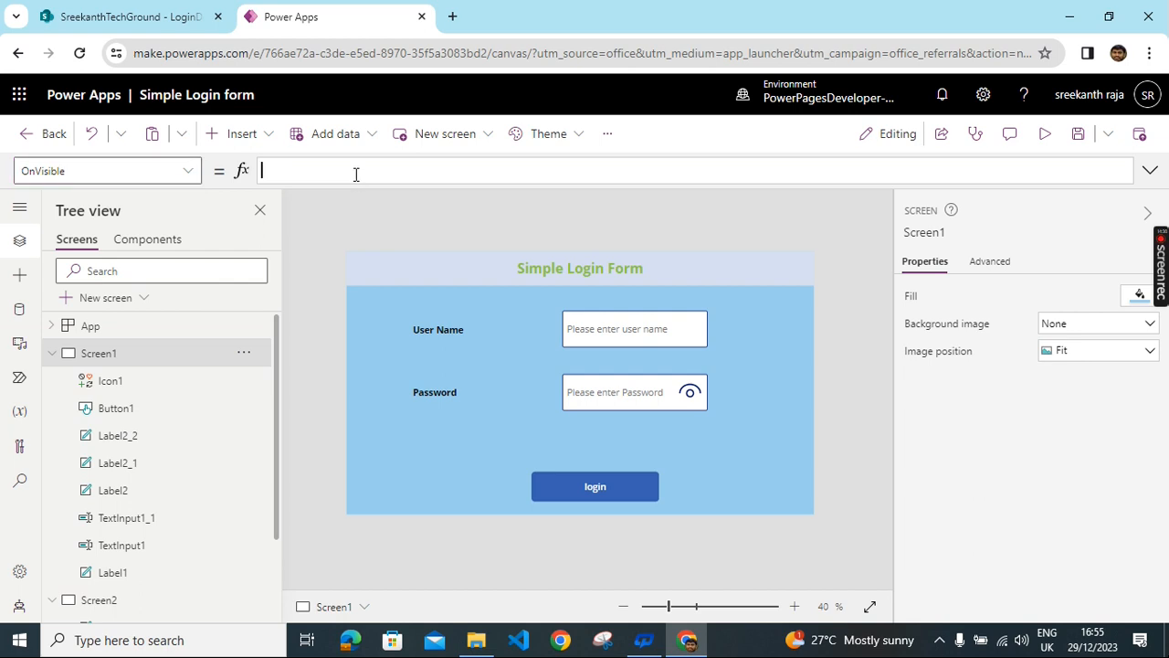
type("set")
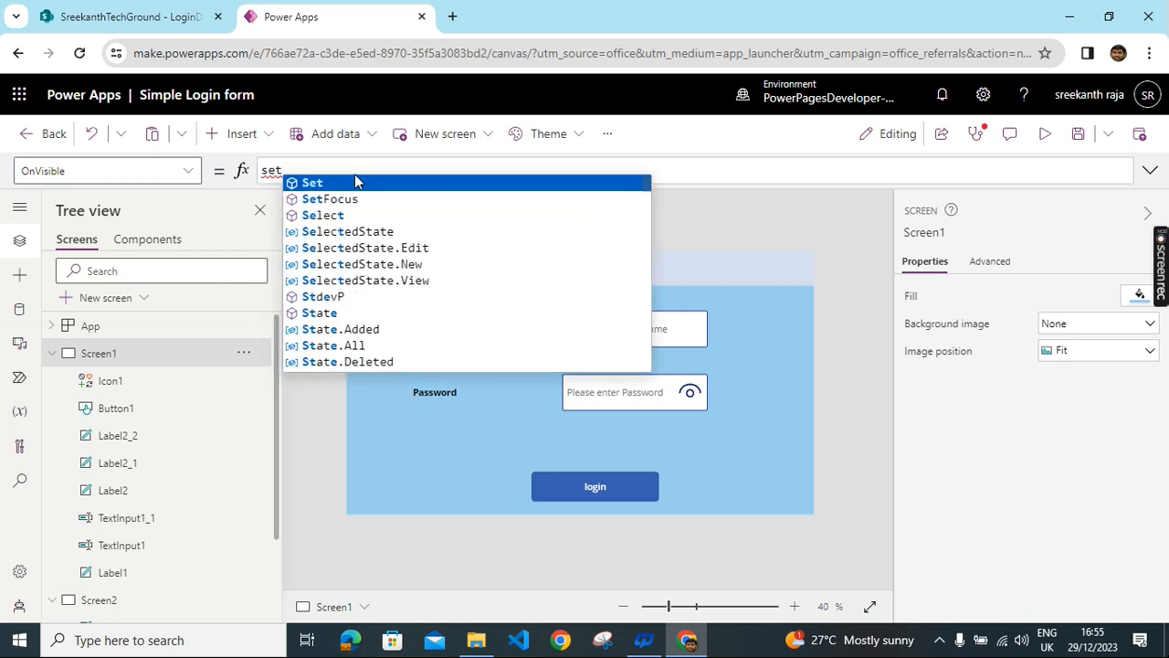
key("Tab")
type("v")
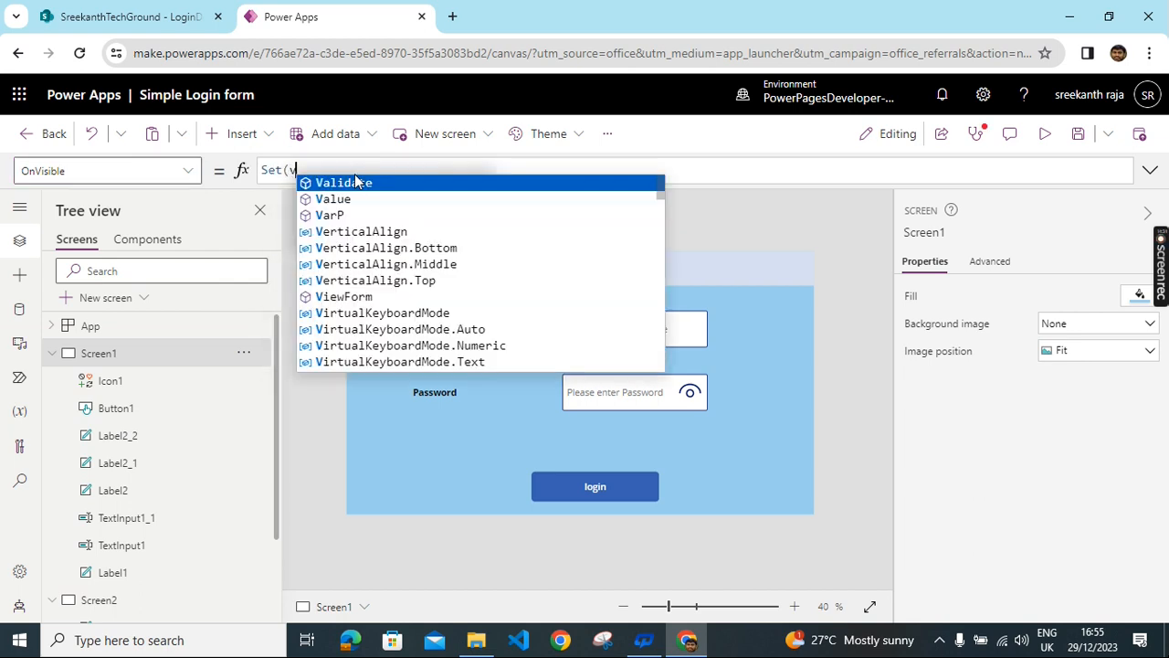
type("iew")
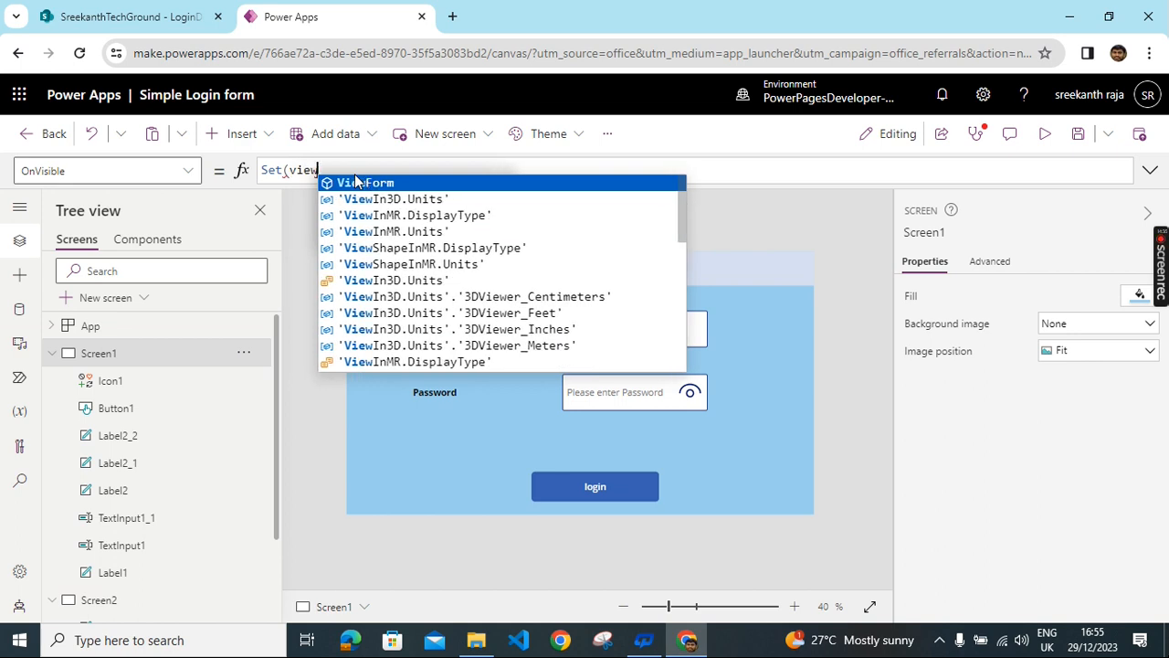
type("dara")
key("BackSpace")
key("BackSpace")
type("t")
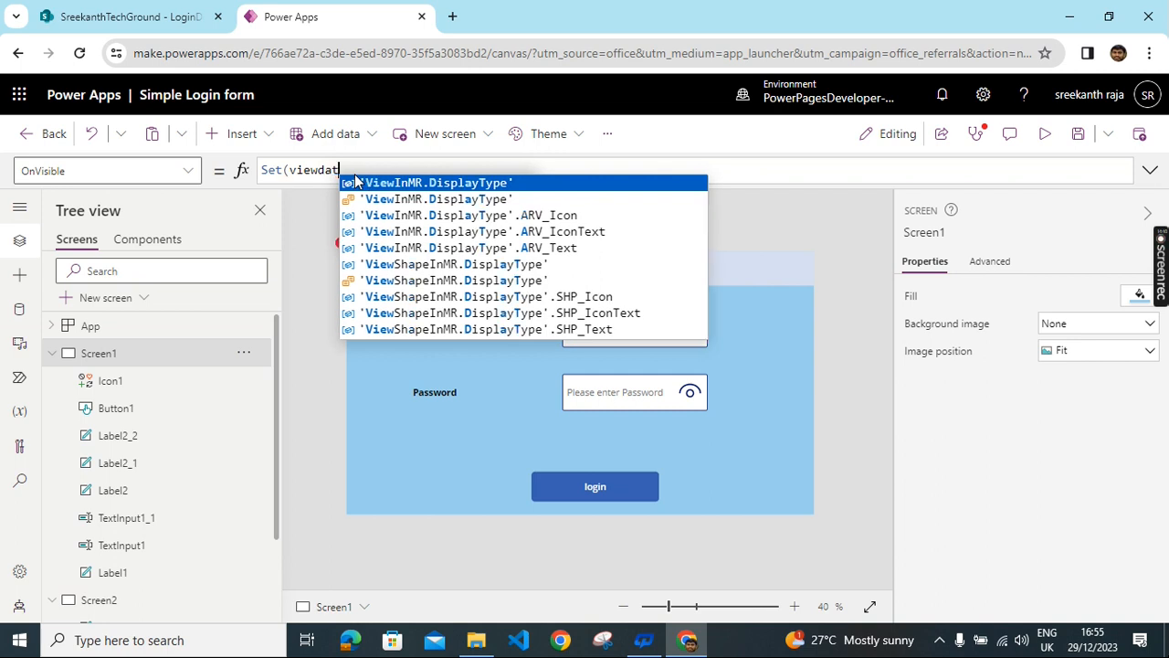
type("a,")
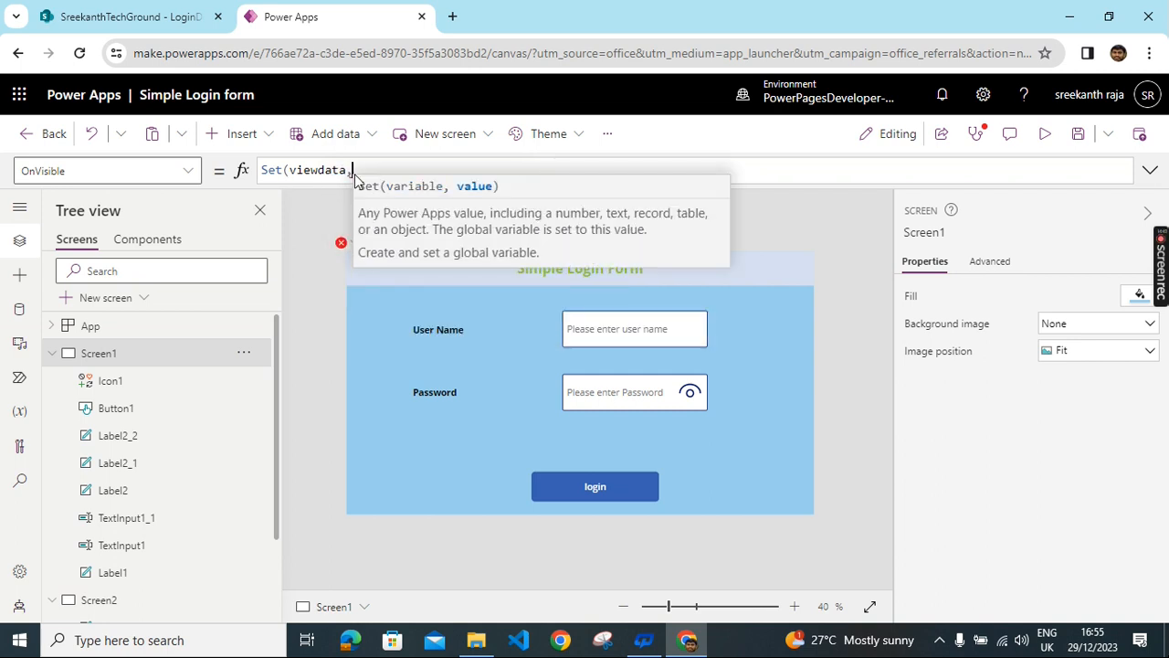
type("text")
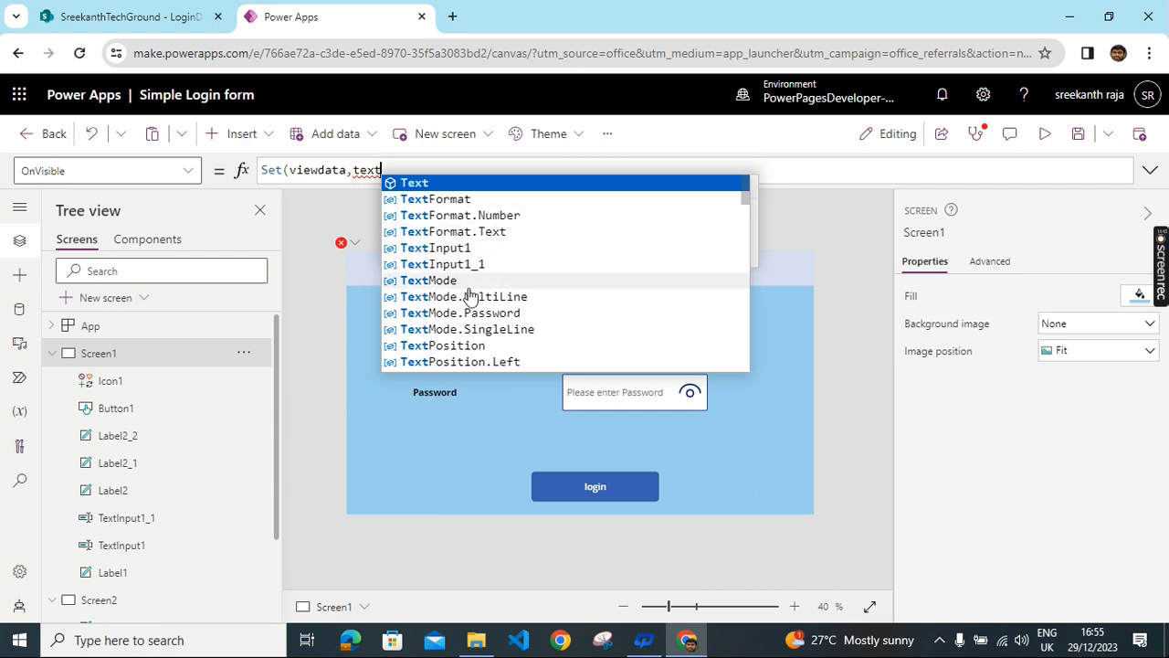
left_click(486, 315)
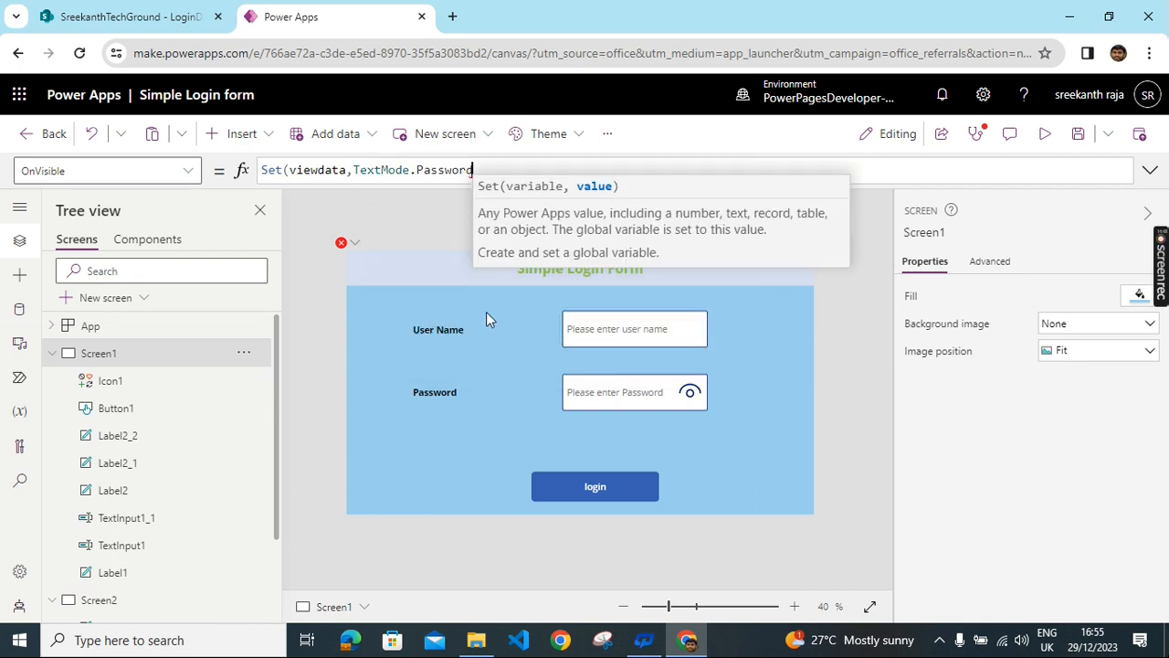
type(")")
left_click_drag(534, 170, 264, 169)
key("ctrl+c")
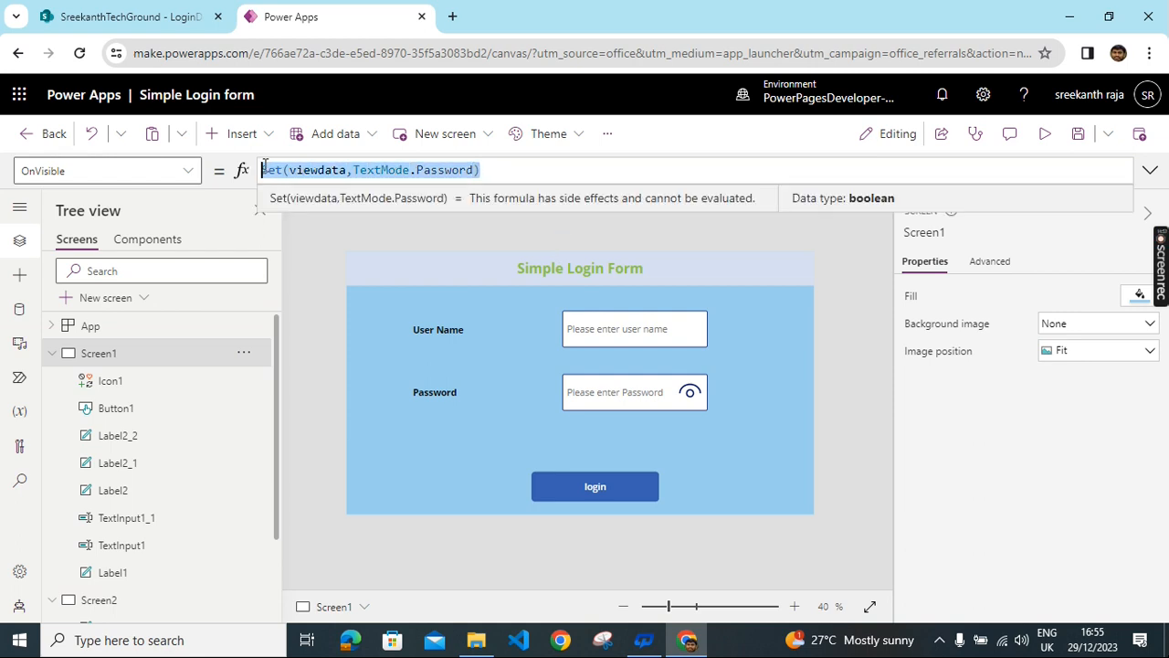
- Replace the Password input's Mode value TextMode.Password with the viewdata variable
left_click(601, 389)
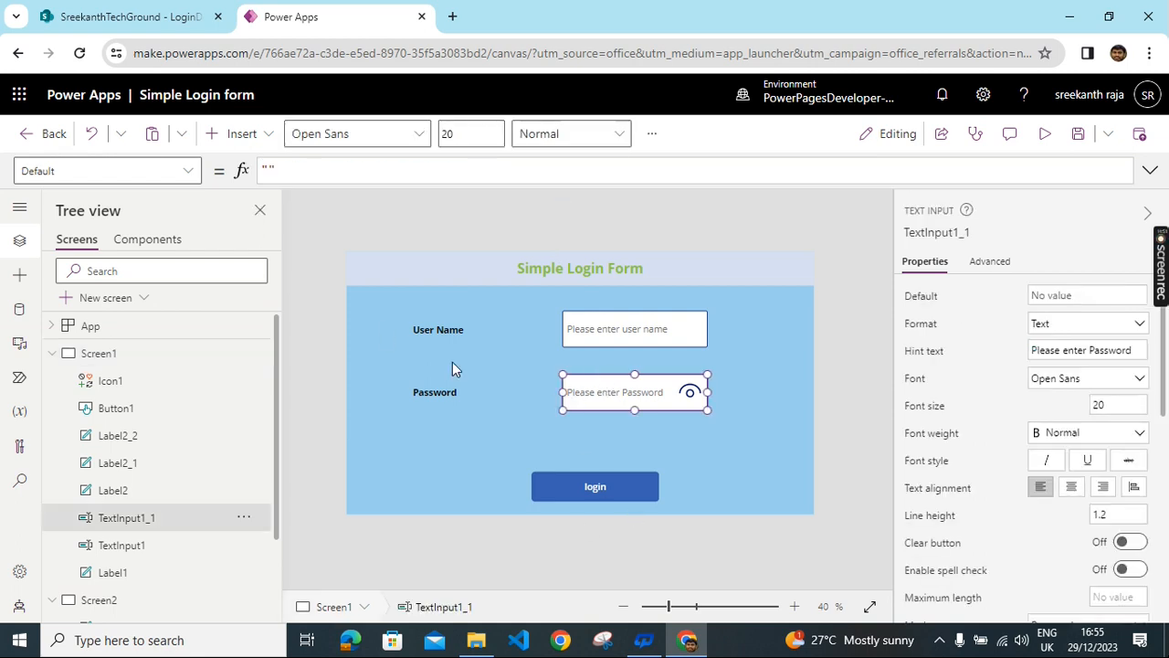
left_click(190, 171)
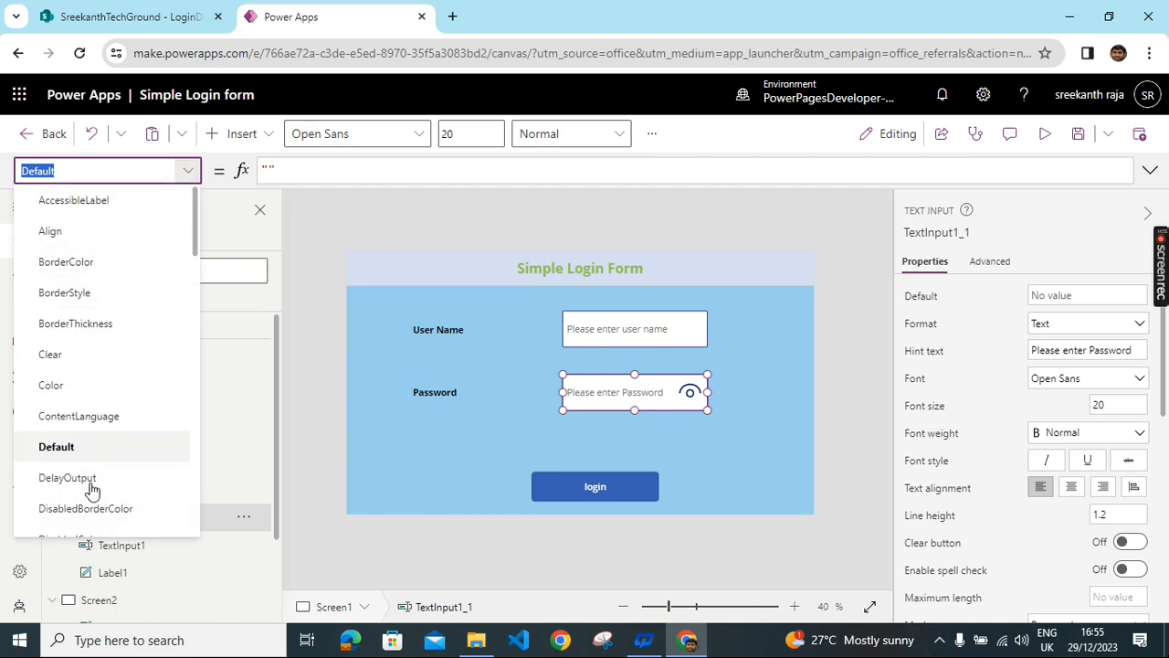
scroll(91, 494, "down", 3)
scroll(87, 480, "down", 3)
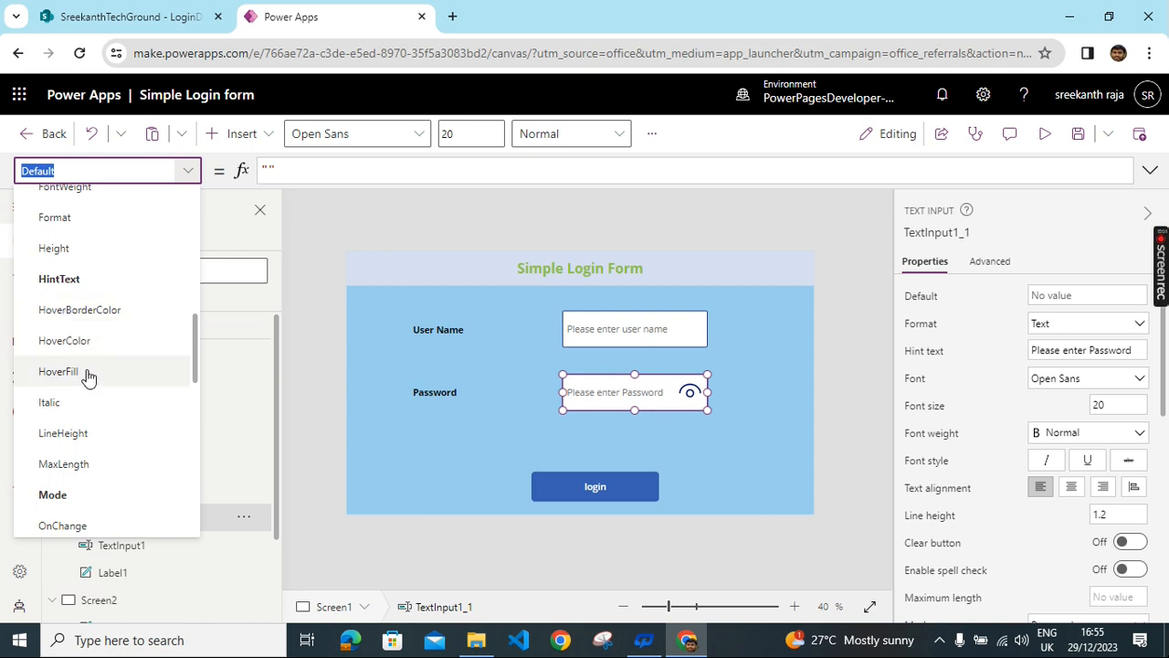
scroll(83, 416, "down", 1)
left_click(73, 412)
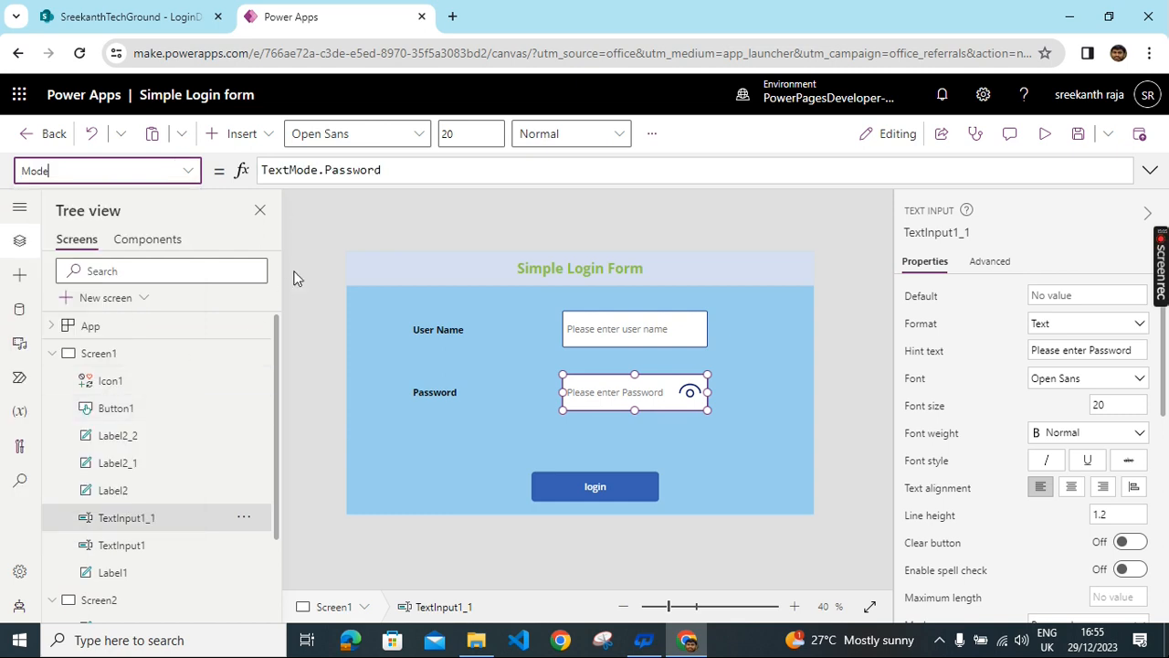
left_click(391, 171)
left_click_drag(247, 185, 265, 170)
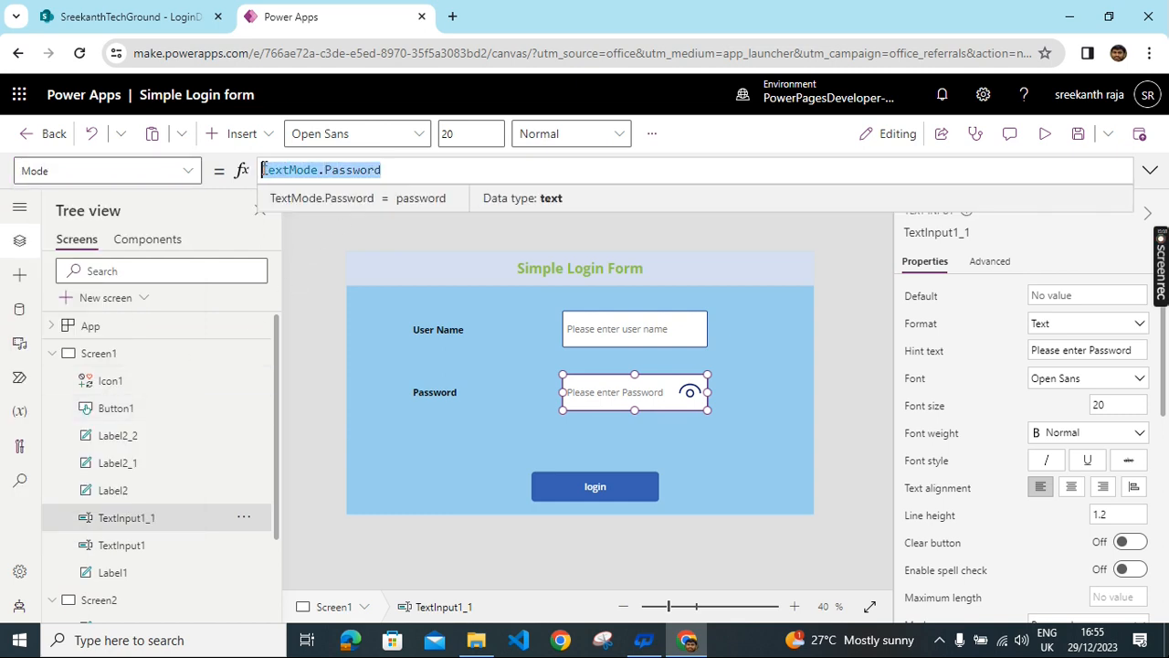
key("BackSpace")
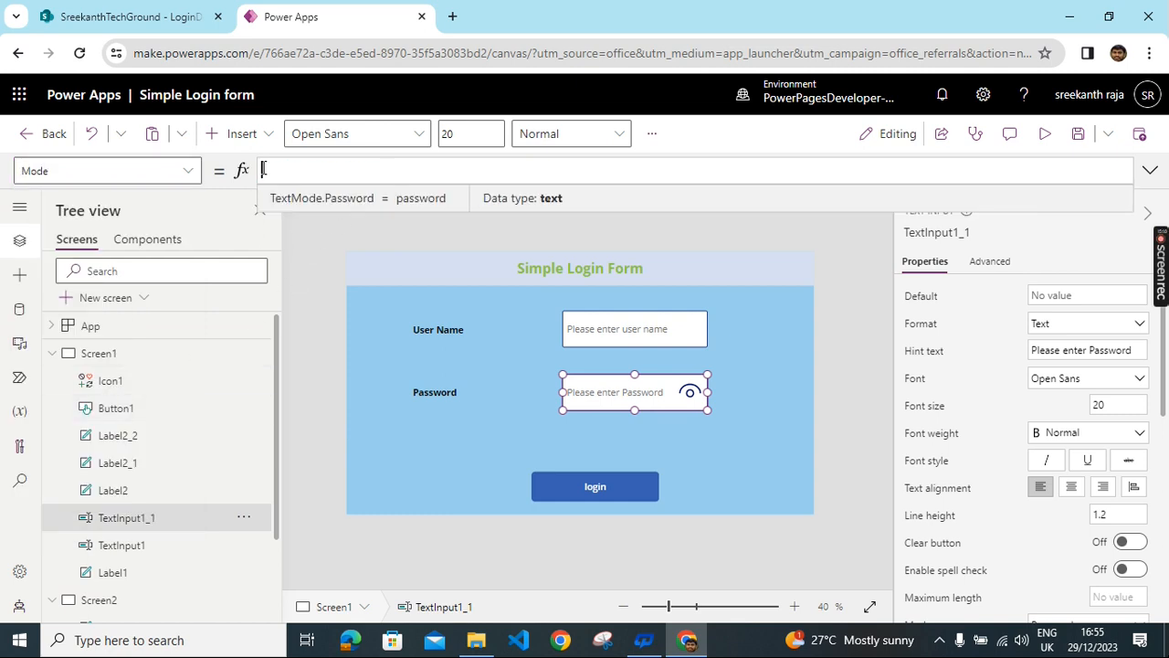
type("vi")
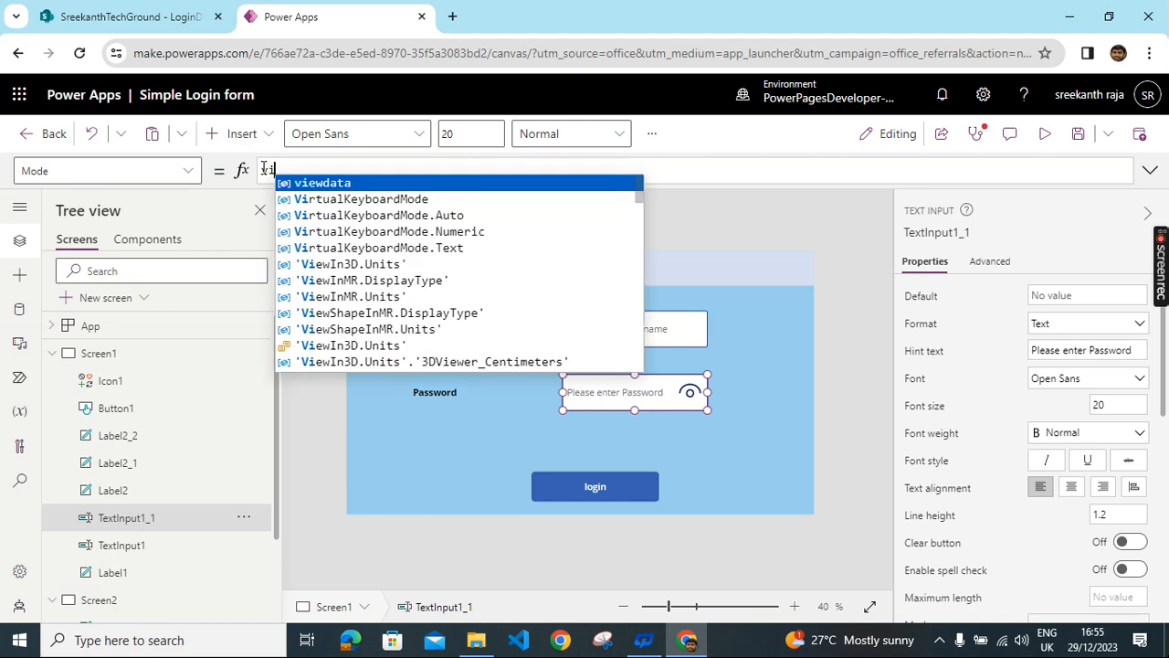
left_click(346, 183)
- Replace the eye icon's OnSelect false with Set(viewdata,TextMode.SingleLine)
left_click(341, 238)
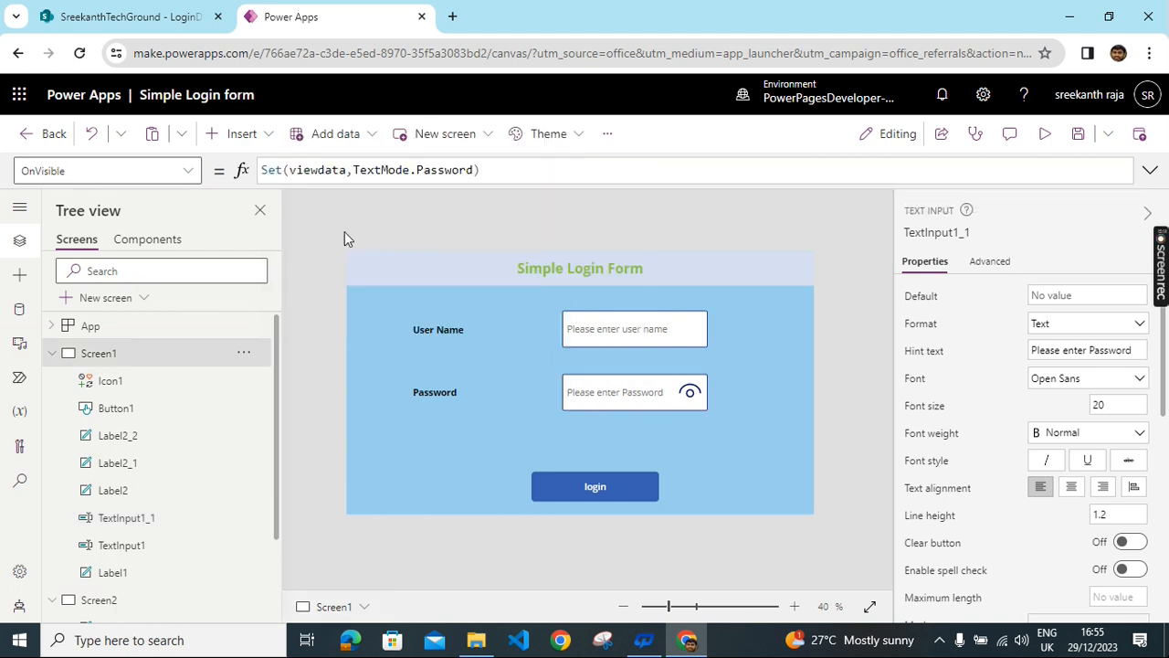
left_click(695, 394)
left_click_drag(307, 170, 152, 183)
key("BackSpace")
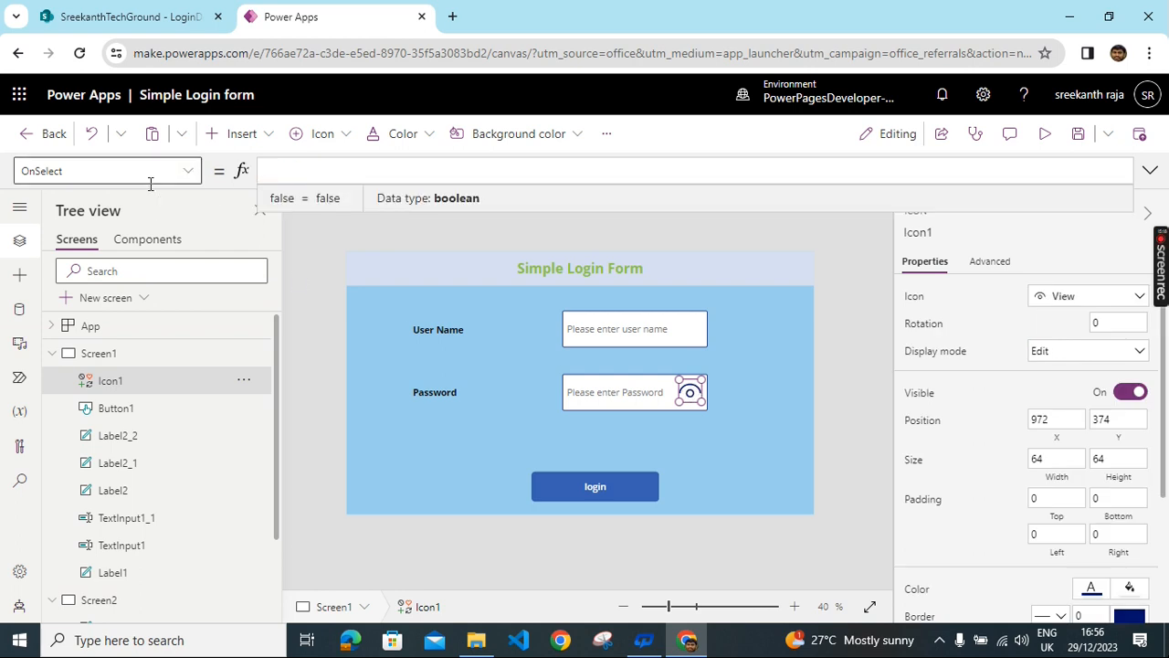
key("ctrl+v")
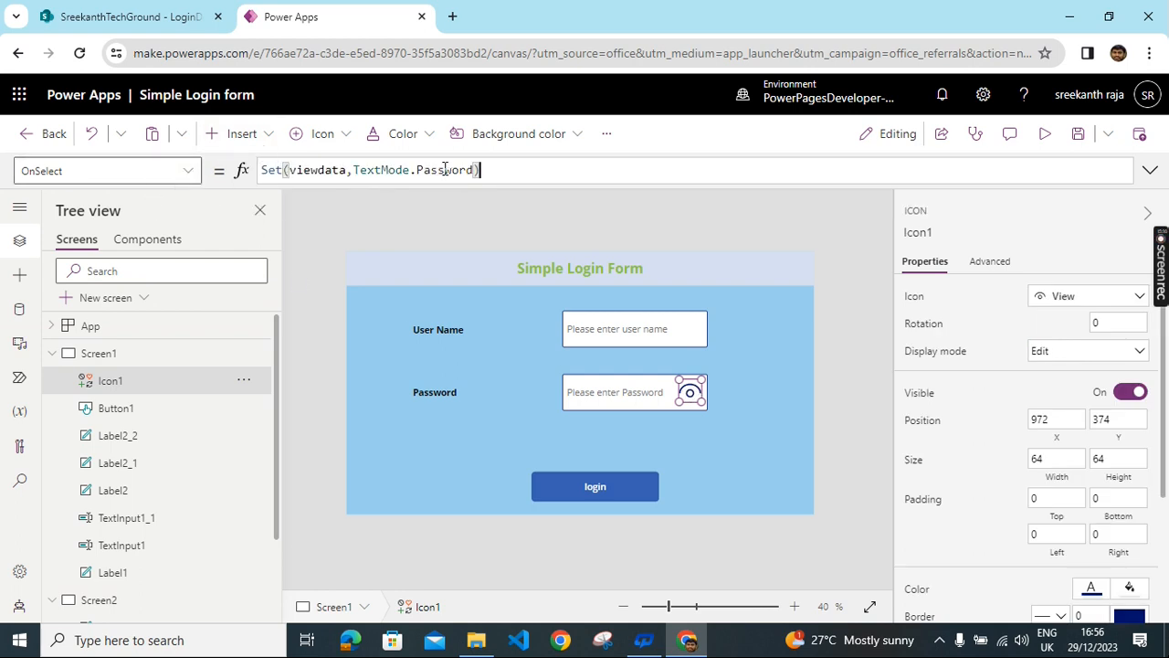
key("BackSpace")
key("BackSpace")
key("BackSpace")
key("BackSpace")
key("BackSpace")
key("BackSpace")
key("BackSpace")
key("BackSpace")
key("BackSpace")
type("si")
left_click(507, 183)
type(")")
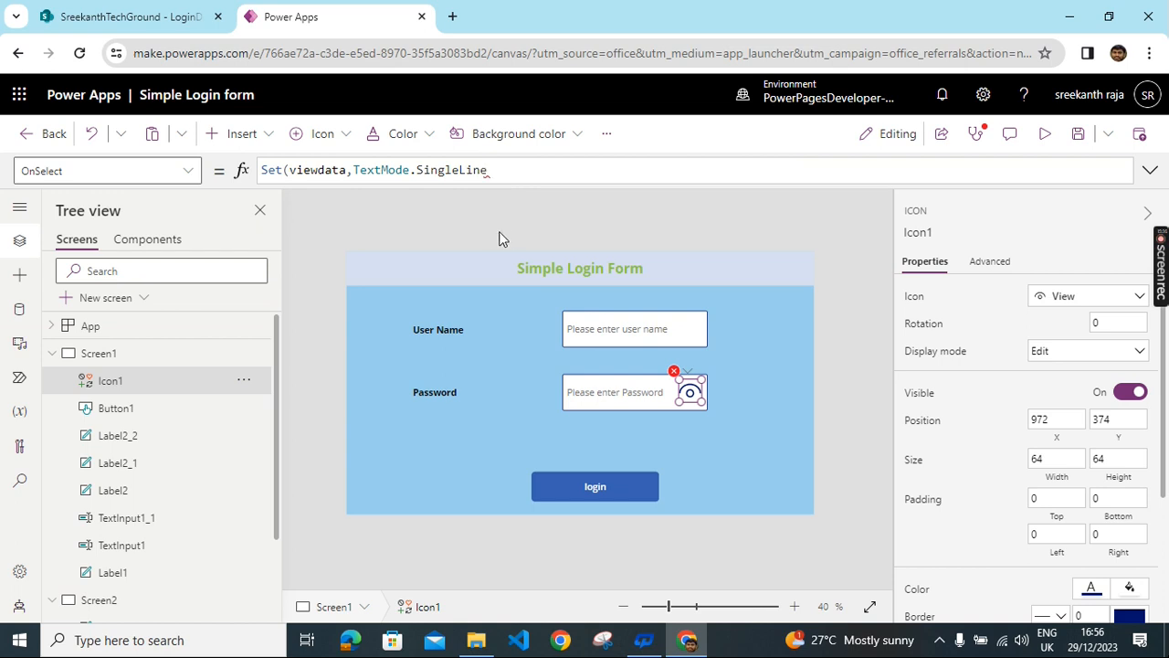
left_click(492, 230)
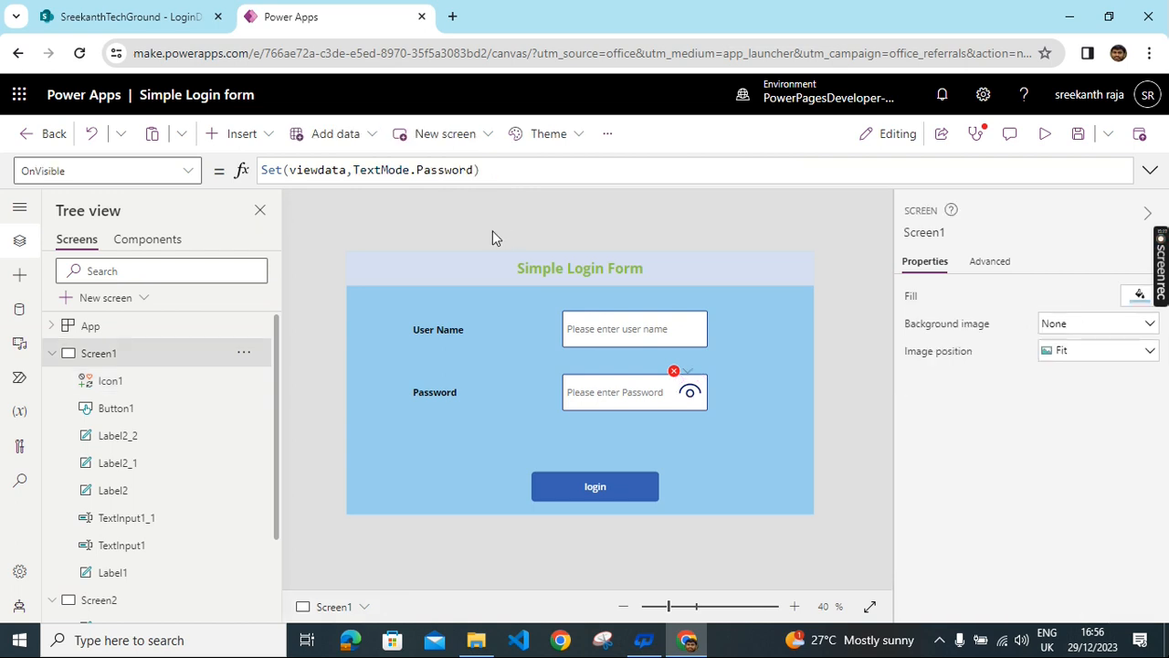
- Add the missing closing parenthesis to clear the eye icon's formula error
left_click(689, 395)
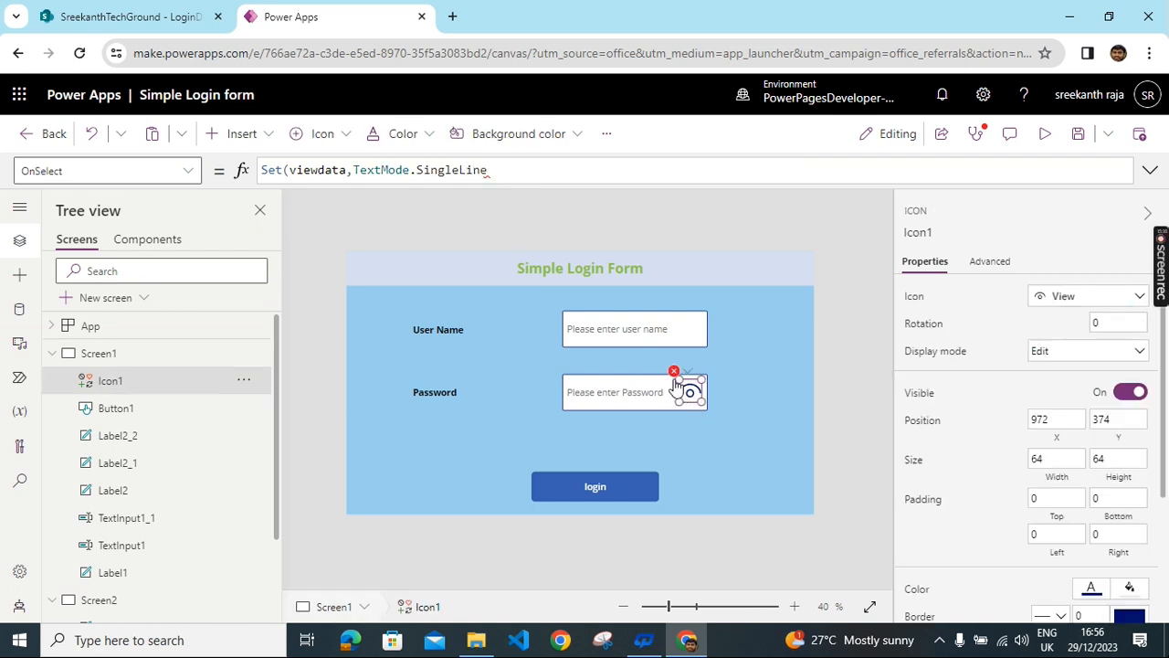
left_click(675, 372)
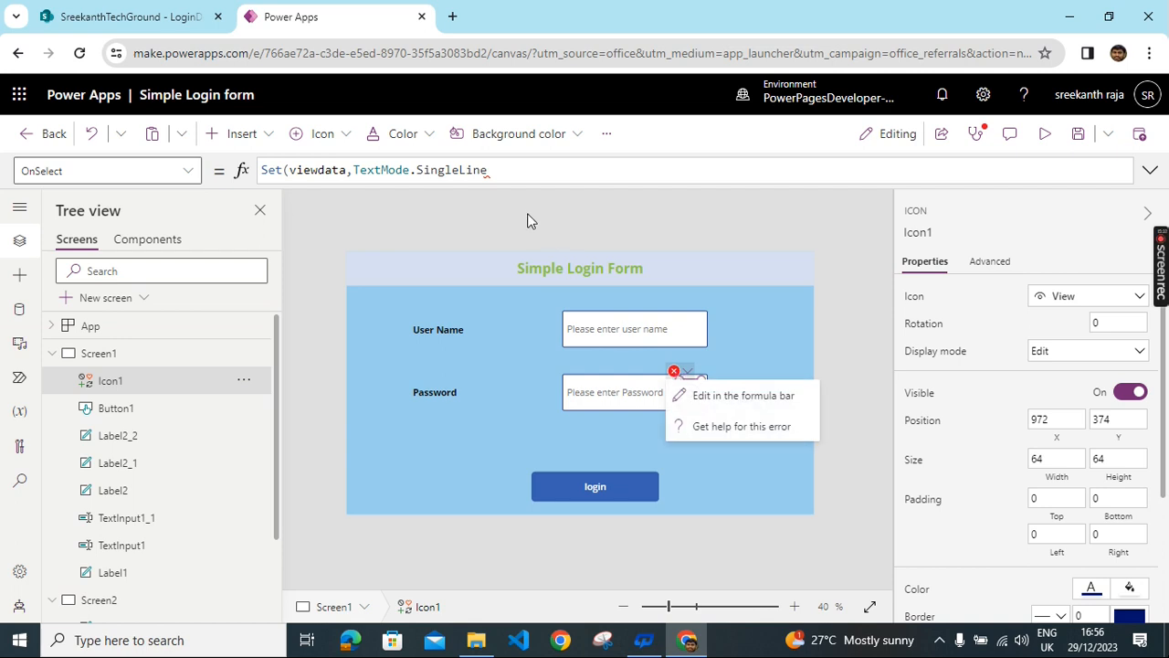
left_click(509, 174)
type(")")
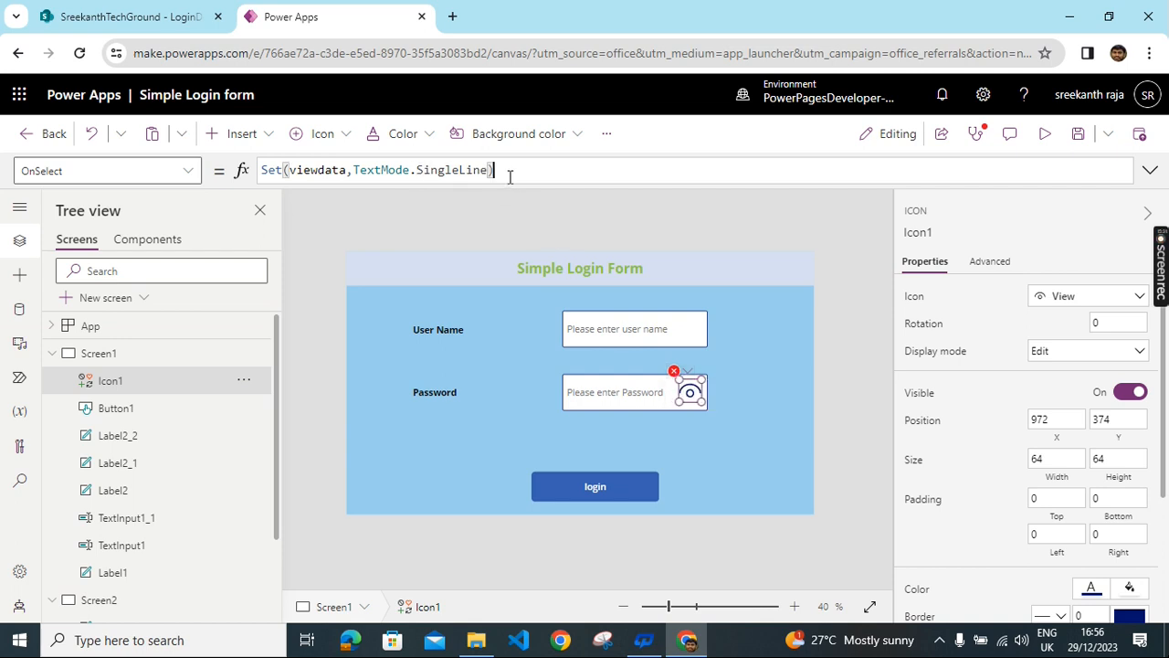
left_click(777, 331)
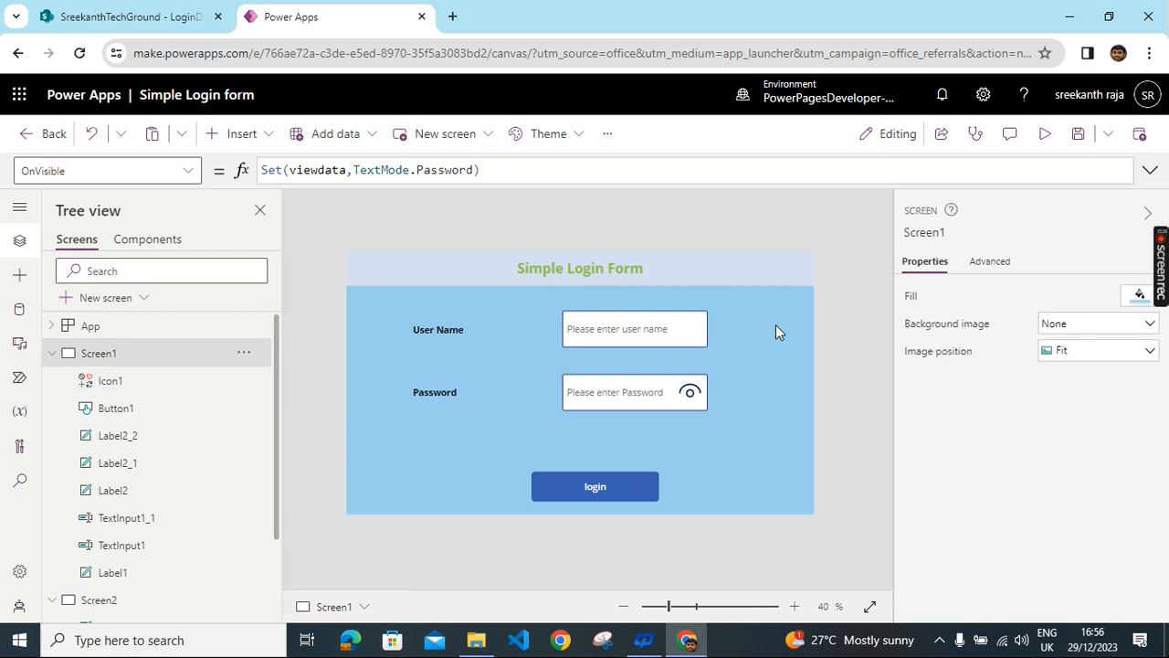
- Save the Simple Login form app and publish this version with no description
left_click_drag(586, 491, 582, 484)
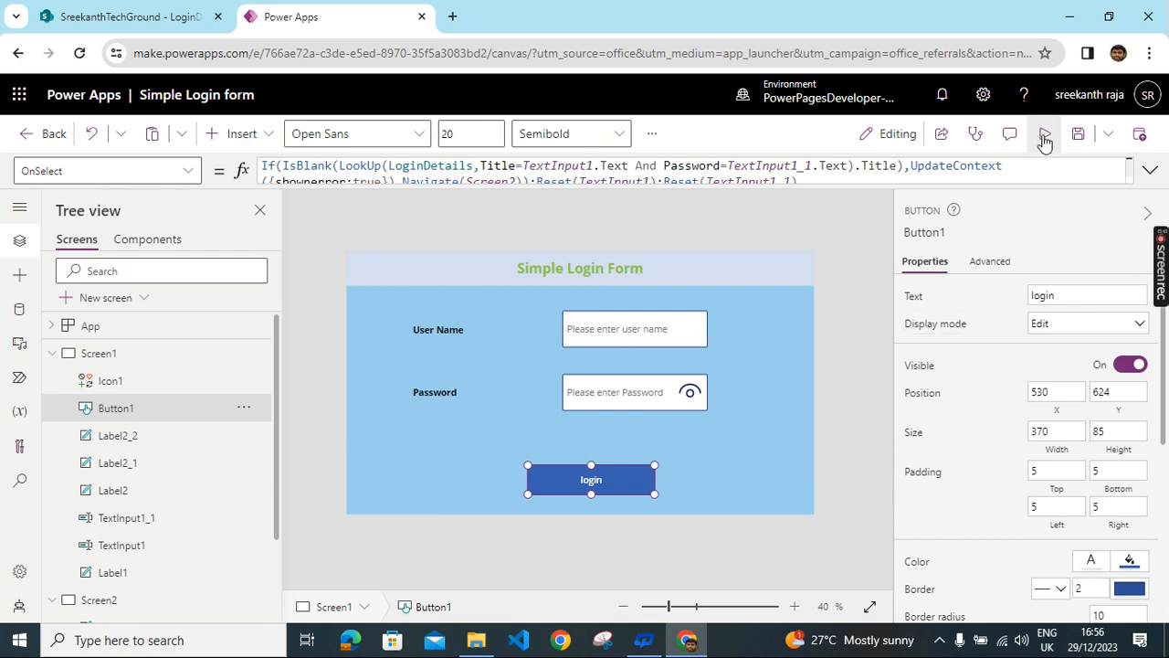
left_click(1078, 135)
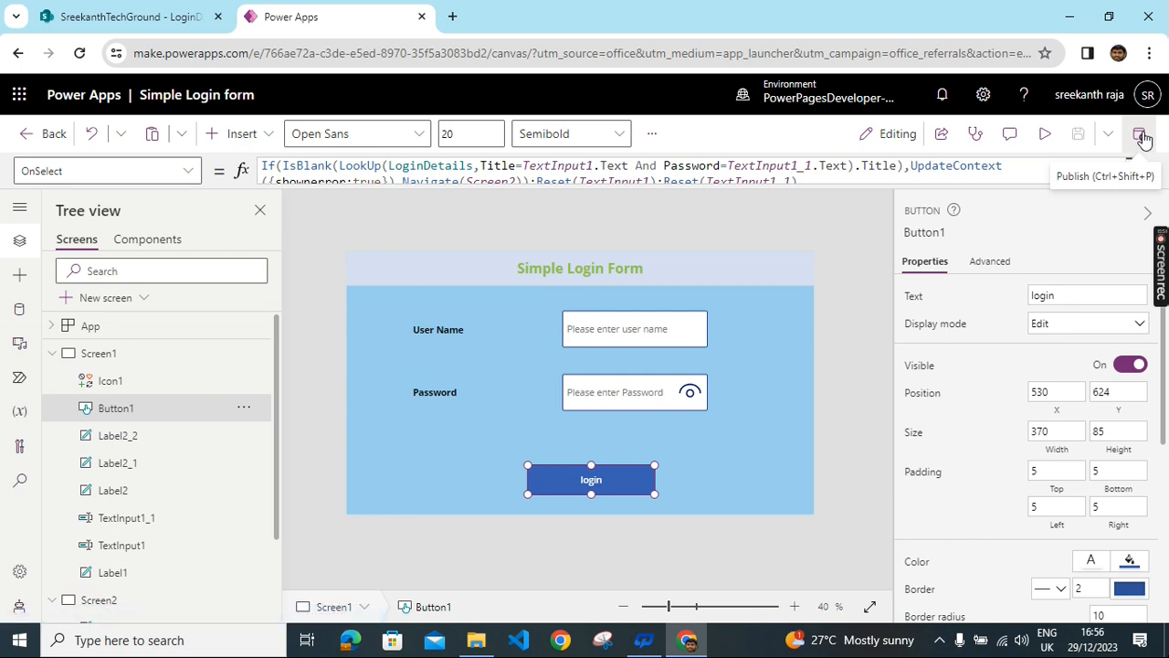
left_click(1142, 137)
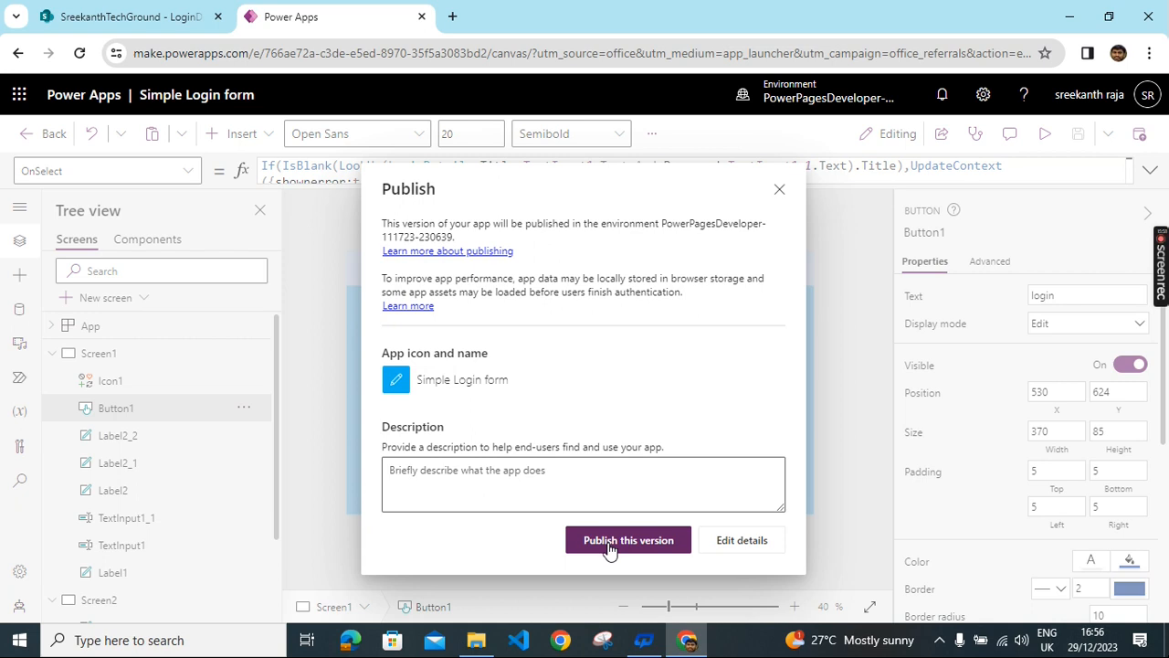
left_click(609, 543)
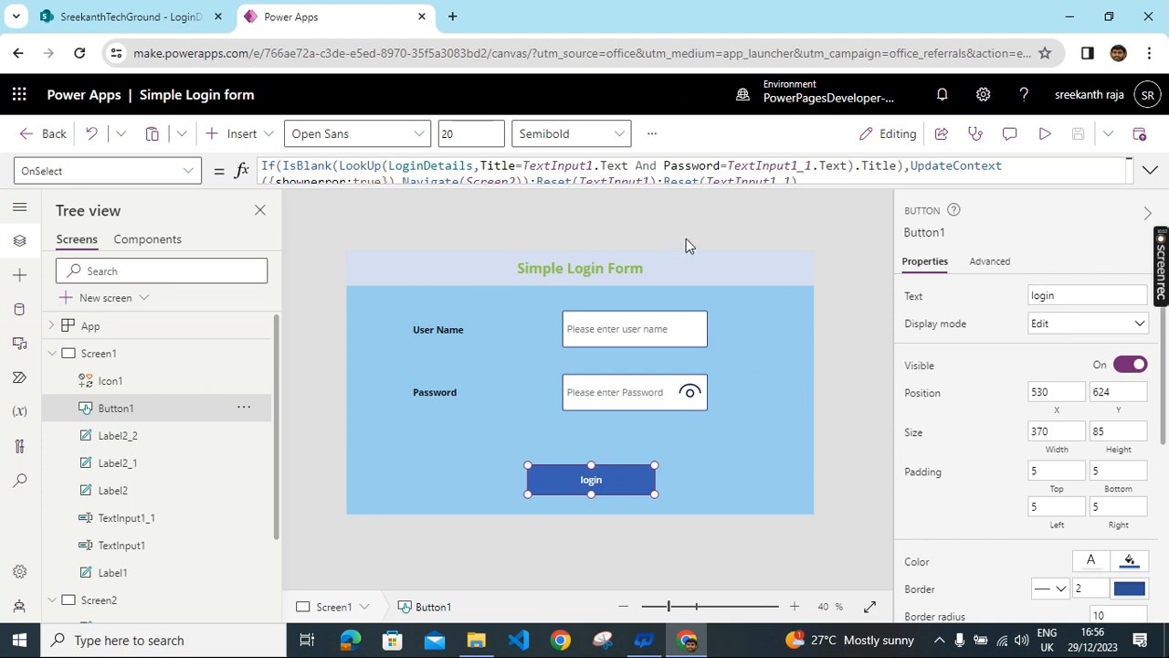
- Preview the app and submit made-up credentials to trigger the error message
left_click(1041, 135)
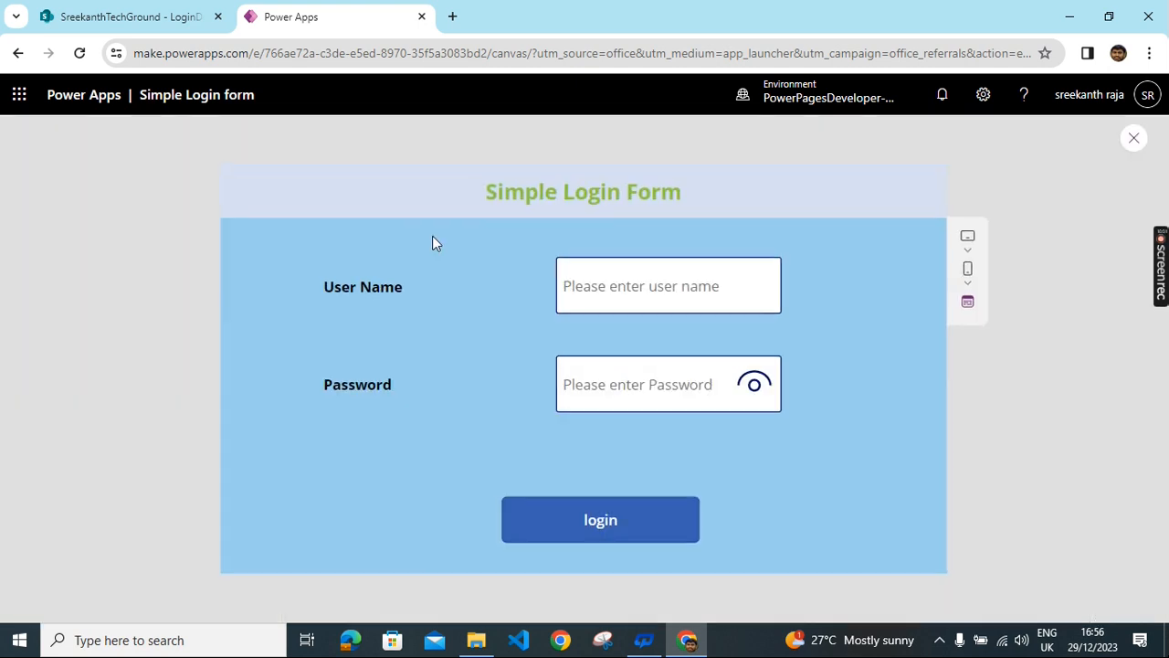
left_click(632, 292)
type("sdfgdshds")
left_click(594, 384)
type("sdfgdfsg")
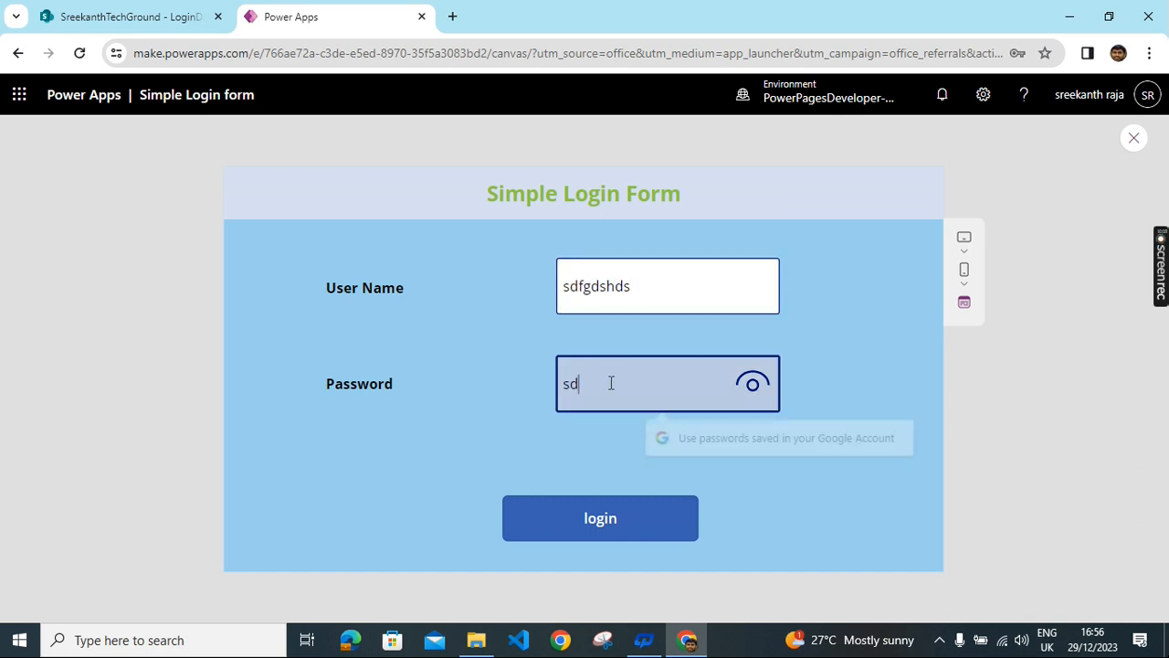
left_click(584, 531)
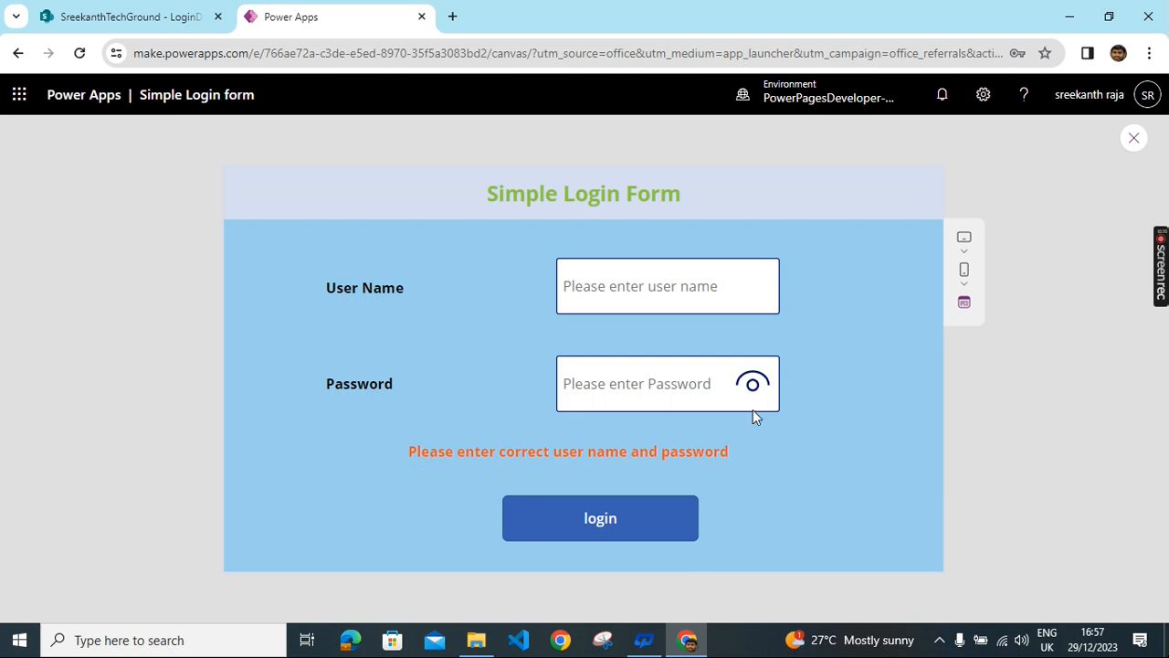
- Log in with a valid user name and password to reach the welcome screen, then exit preview
left_click(649, 286)
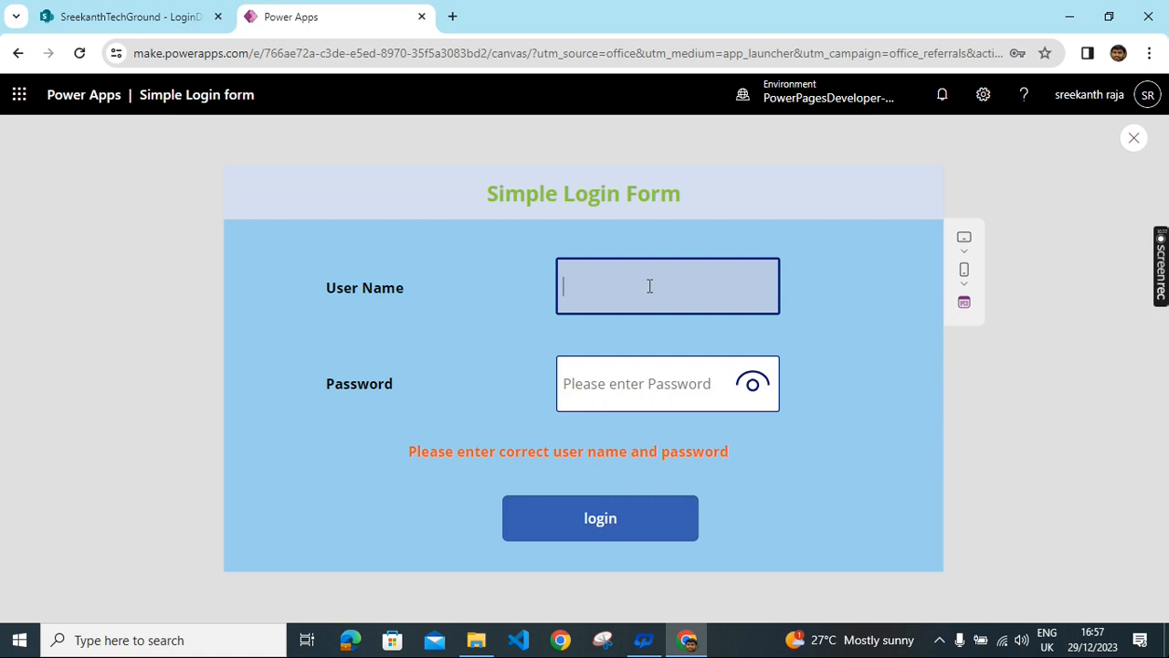
type("Raja")
left_click(650, 384)
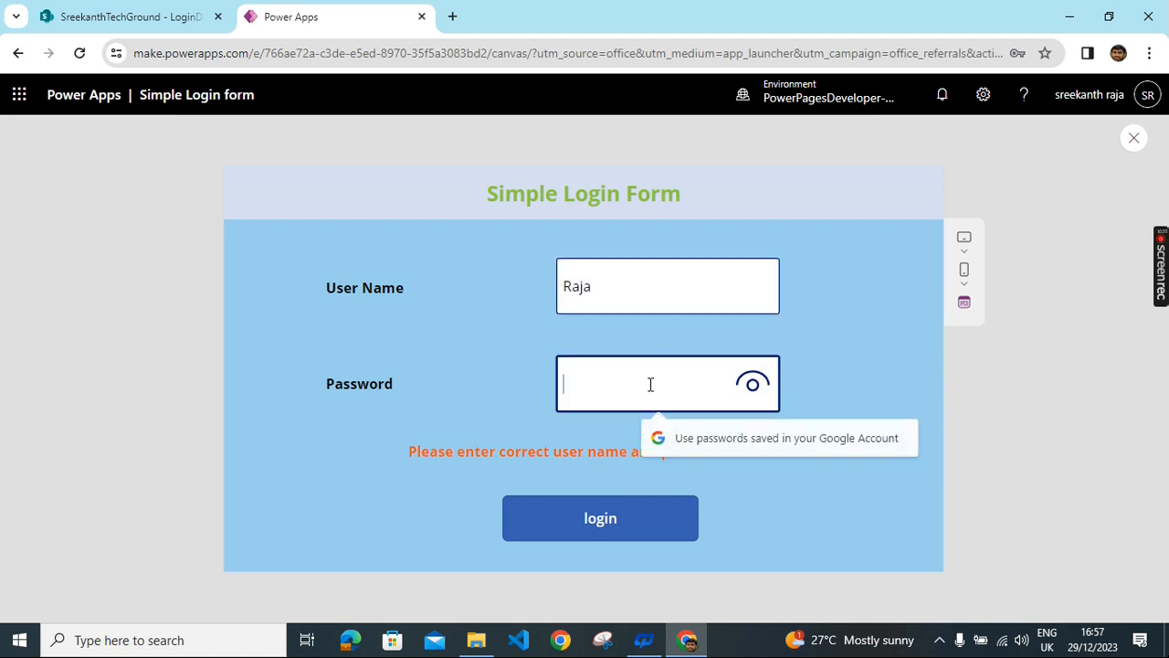
type("A12")
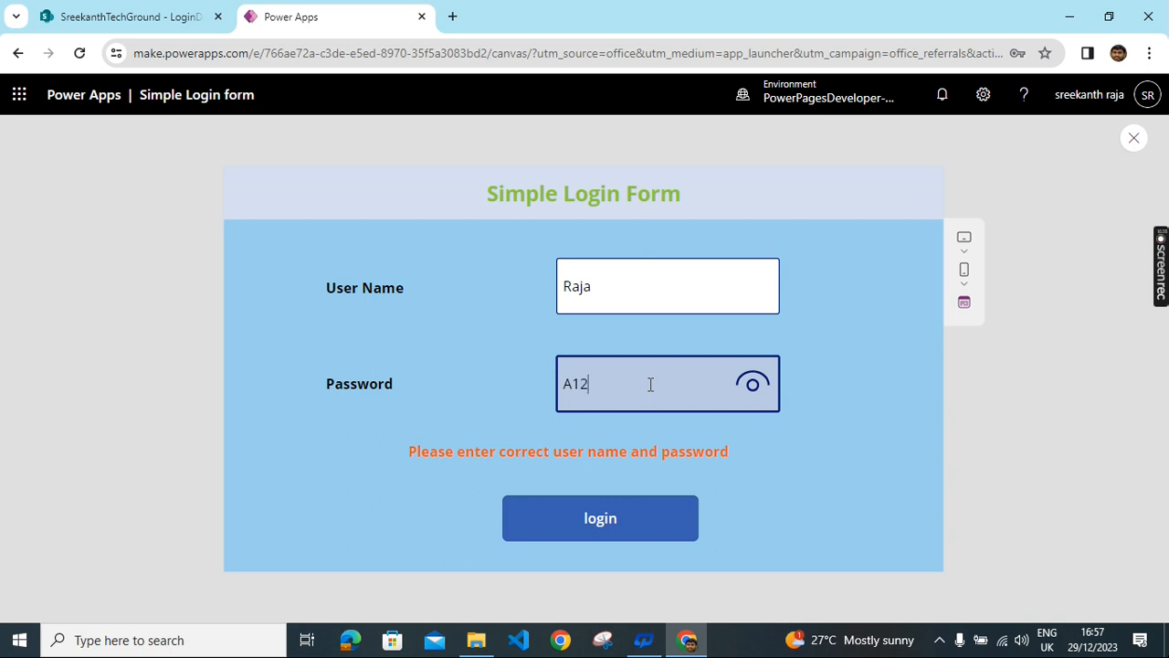
type("34")
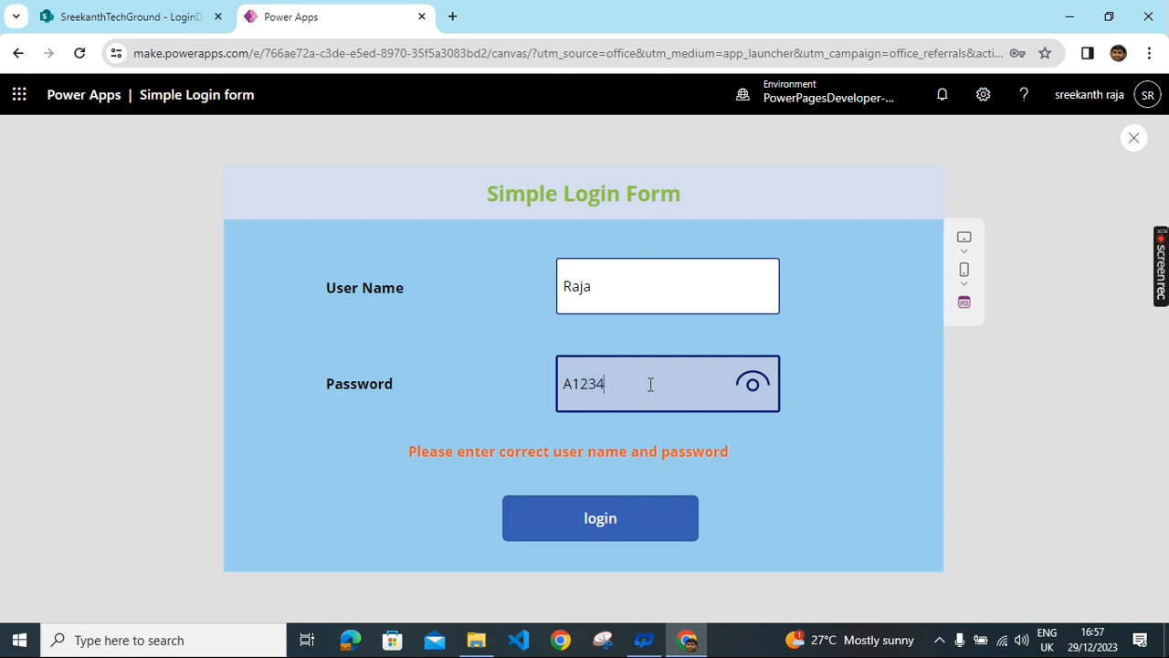
left_click(590, 521)
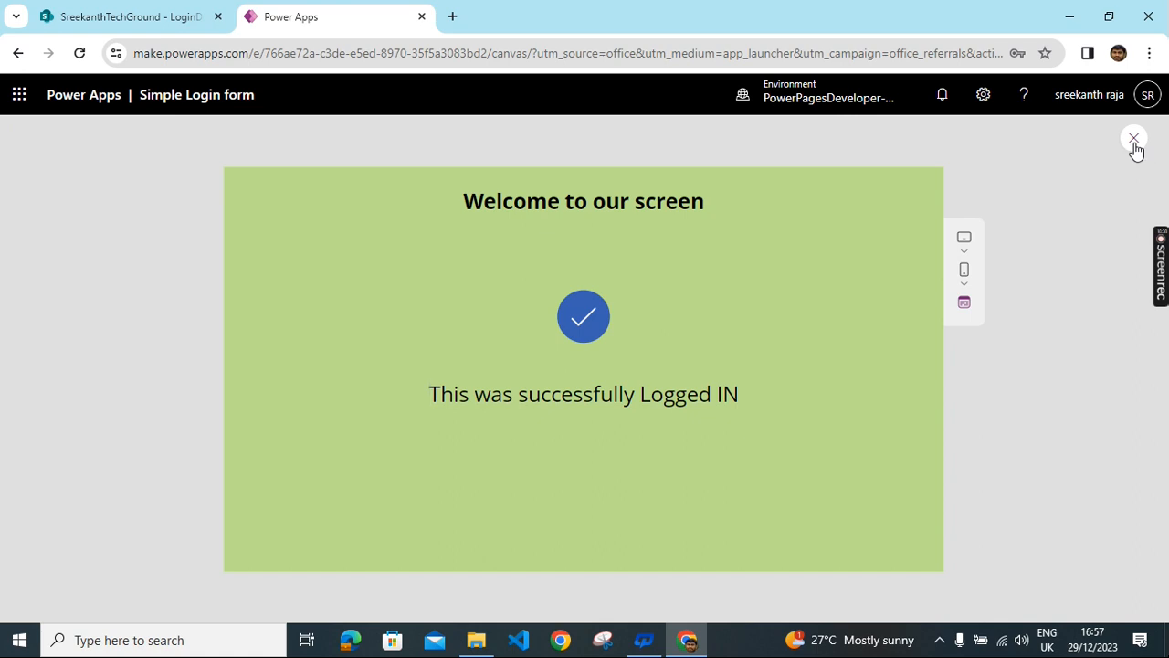
key("Escape")
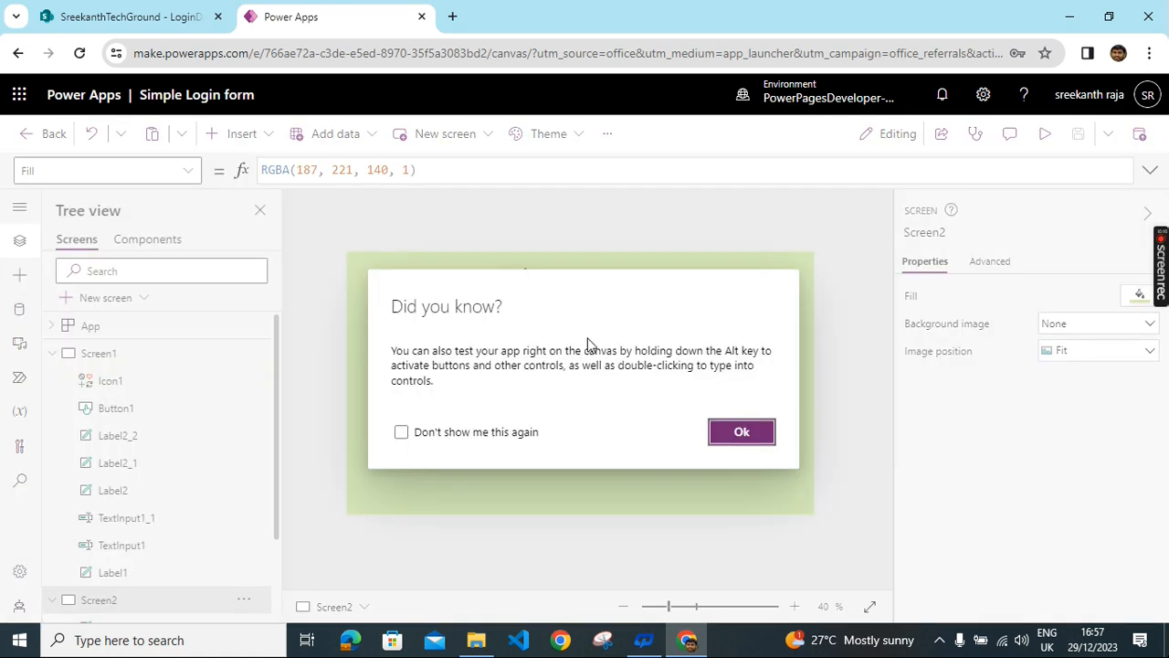
- Dismiss the tip and select the password box on the login form screen
left_click(740, 435)
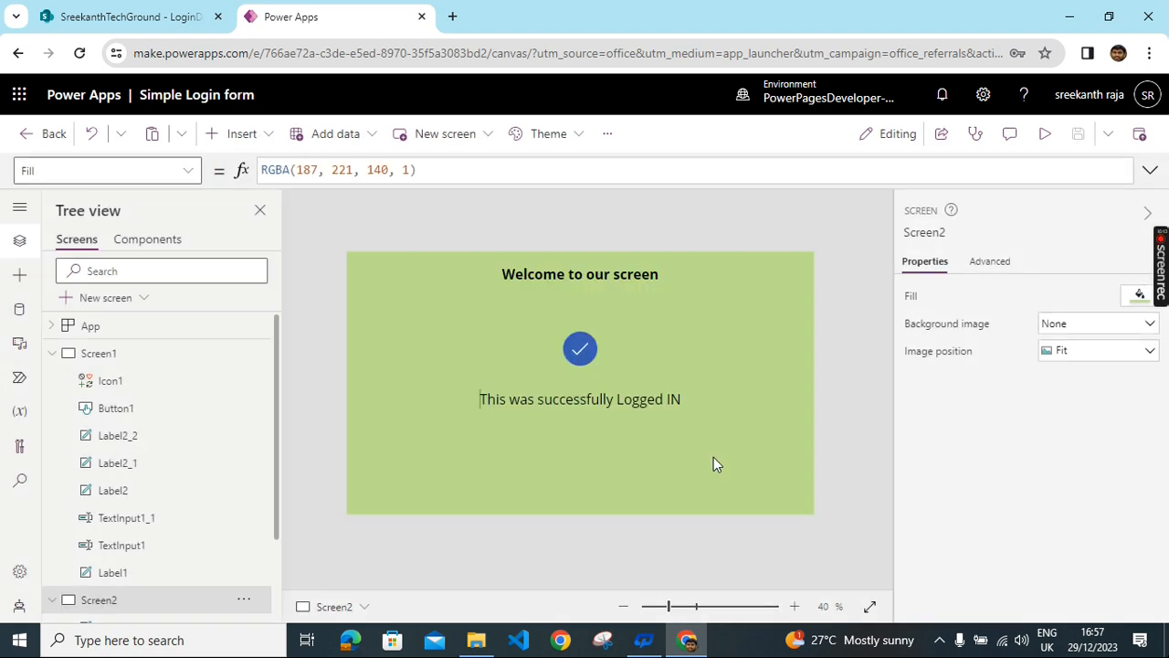
left_click(95, 358)
left_click(692, 392)
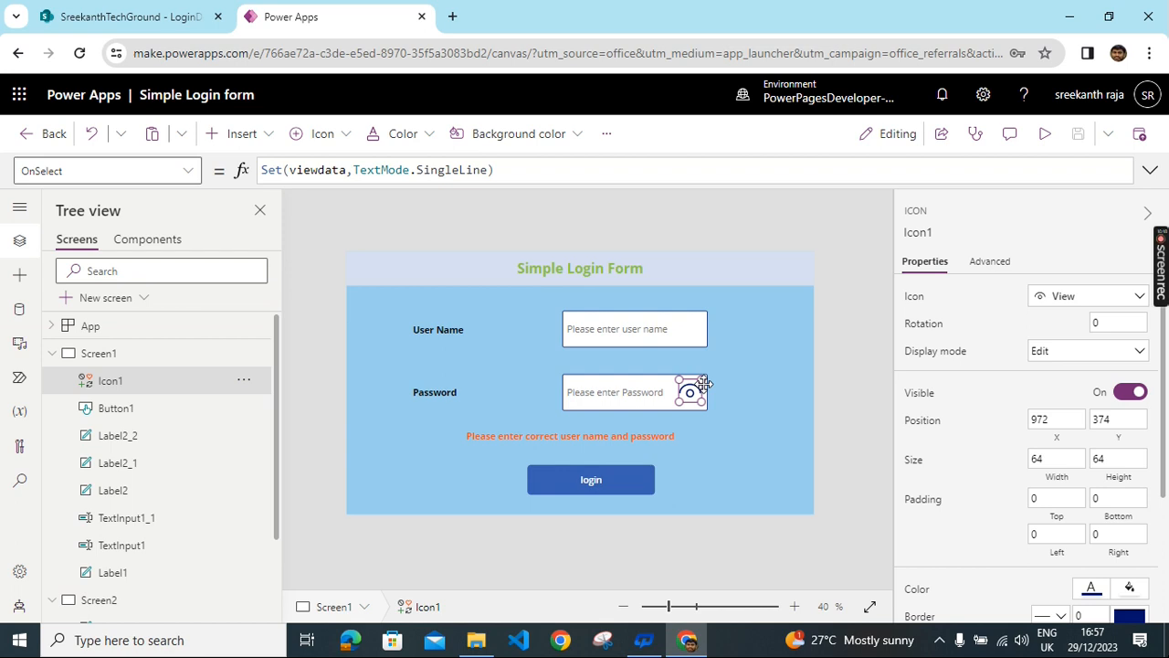
left_click(626, 399)
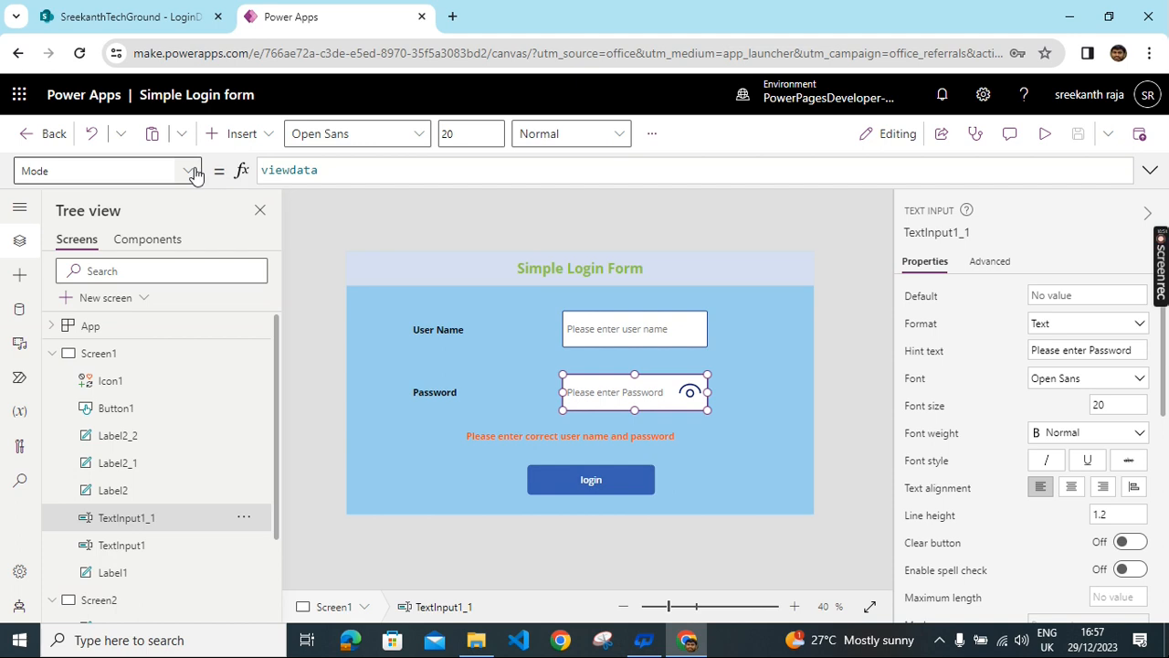
- Review the password box's Visible property, then reload the studio page
left_click(189, 170)
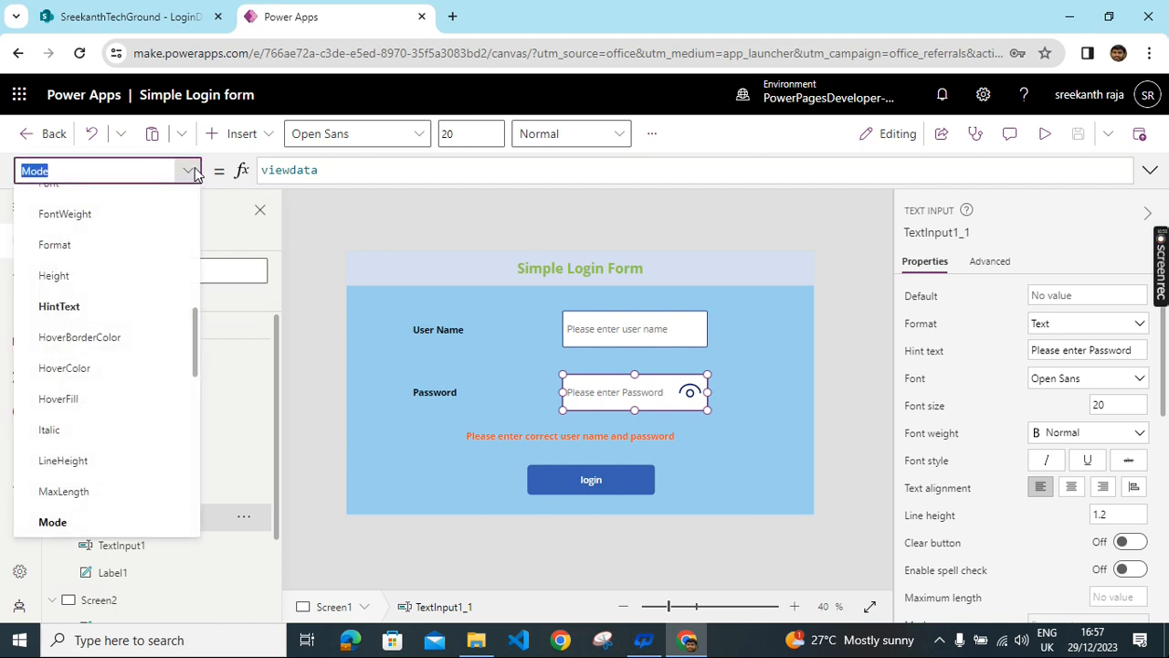
scroll(123, 488, "down", 6)
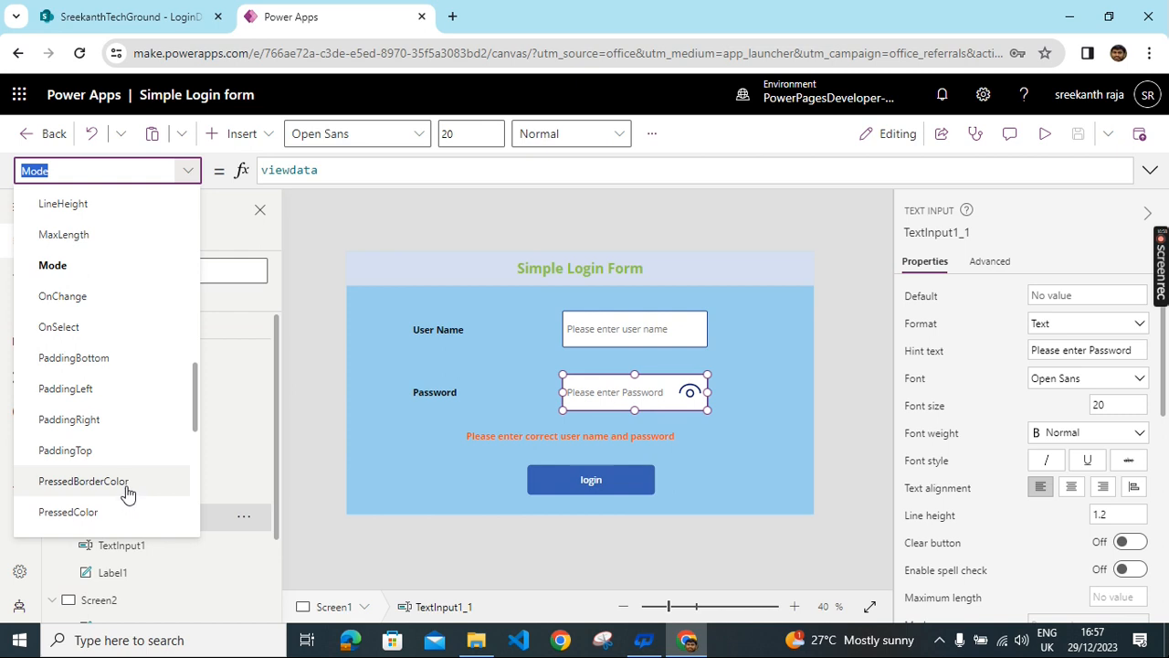
scroll(109, 487, "down", 3)
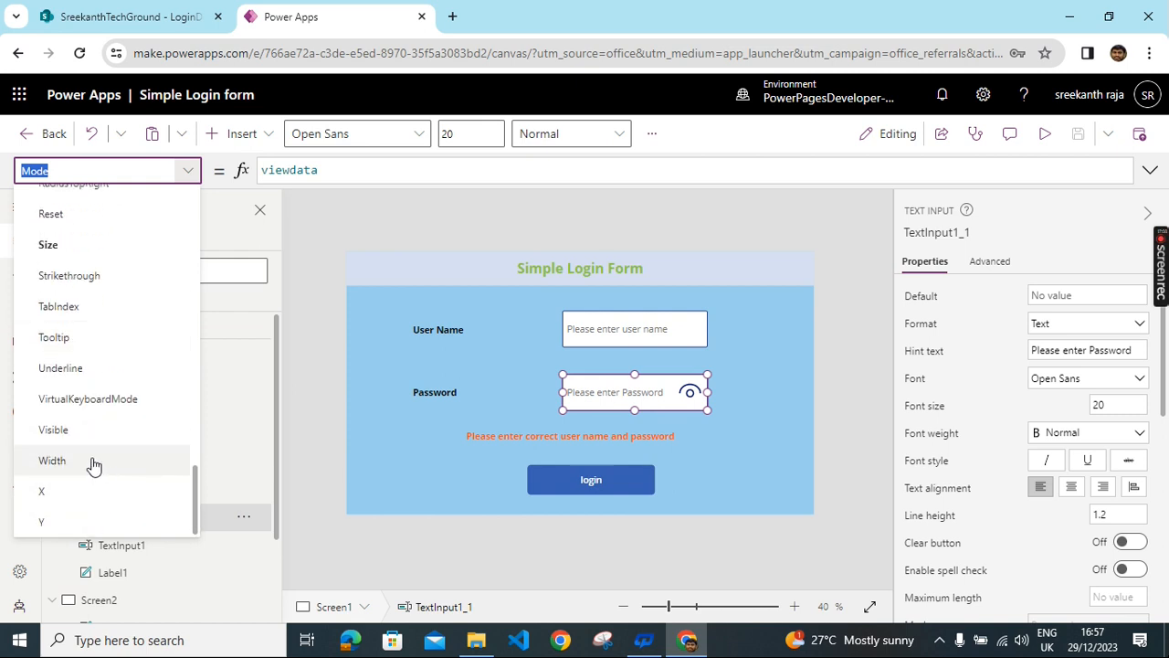
left_click(53, 430)
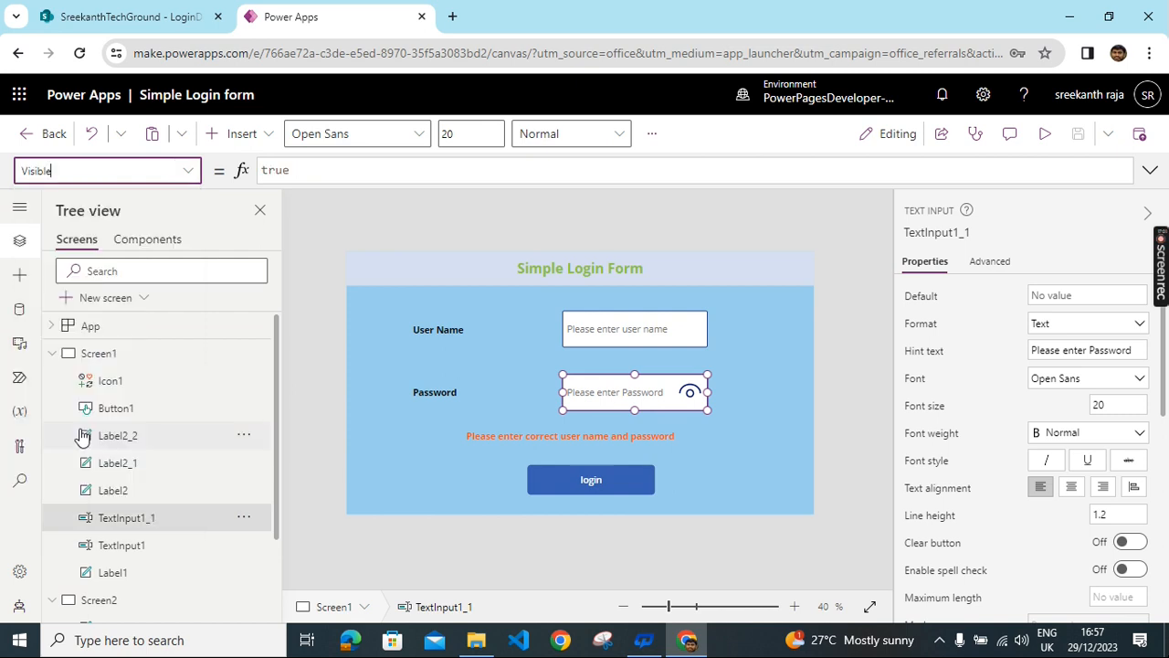
left_click(690, 392)
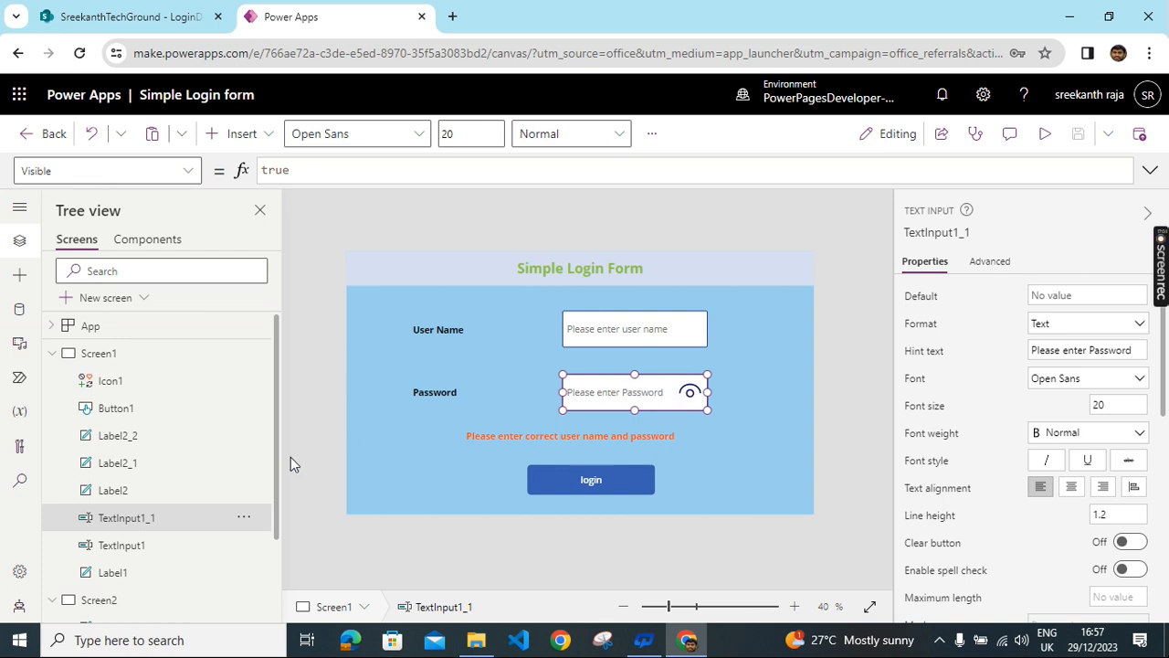
left_click(640, 402)
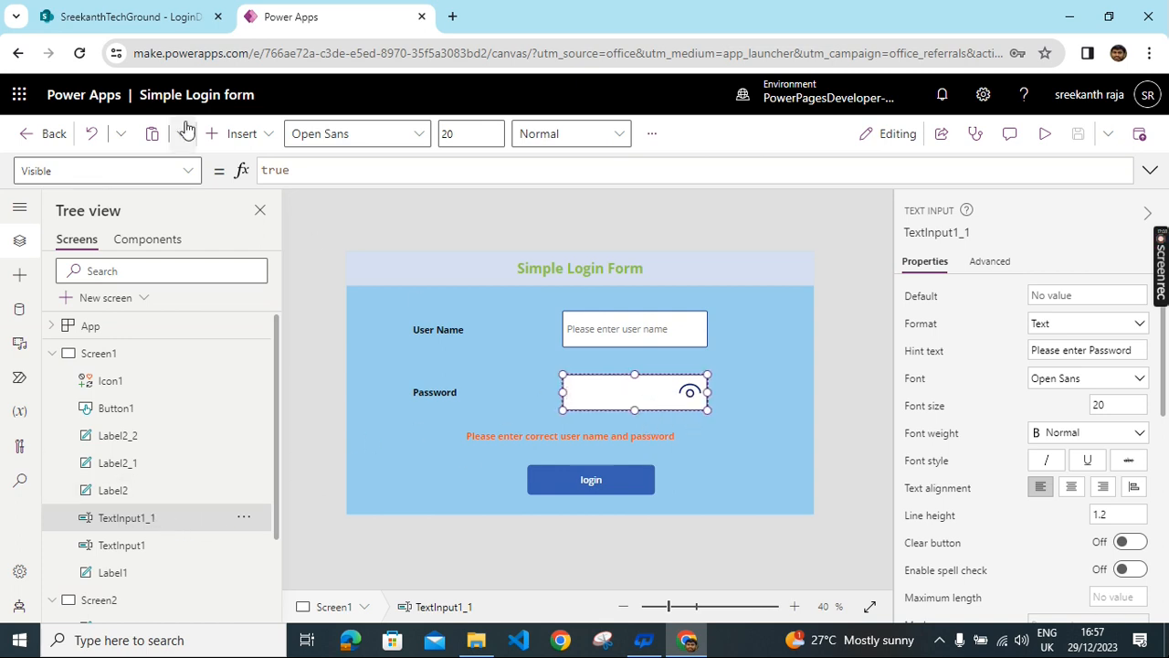
left_click(80, 57)
- Reload the studio, dismiss the welcome dialog, and preview the login form with the User Name field focused
left_click(666, 165)
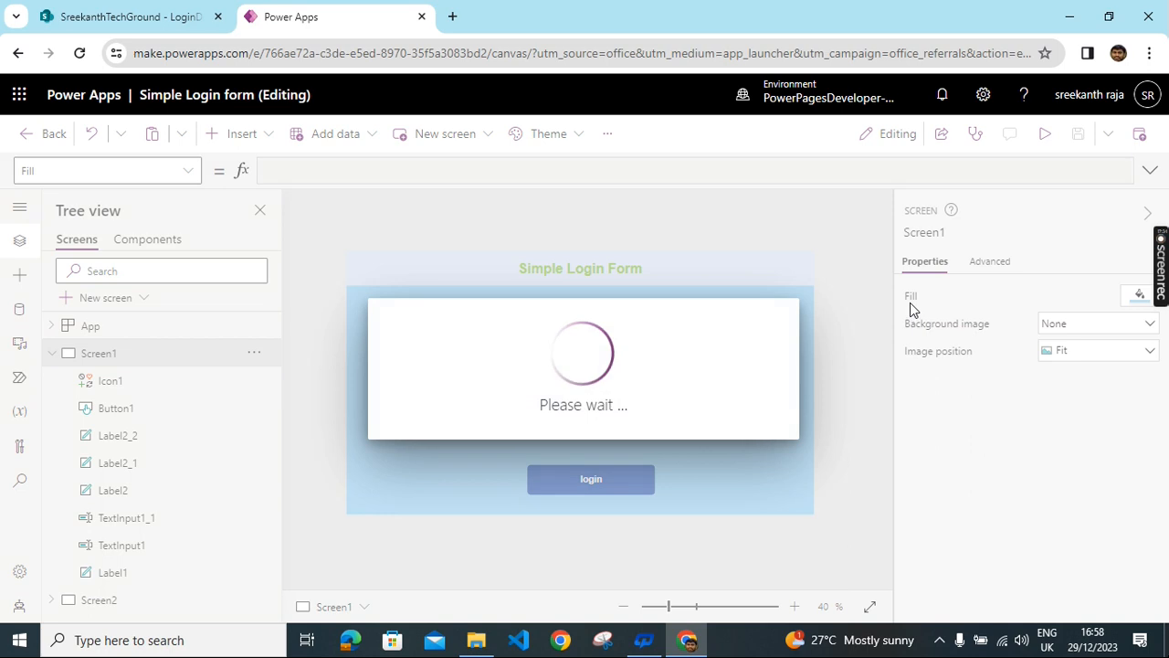
left_click(741, 455)
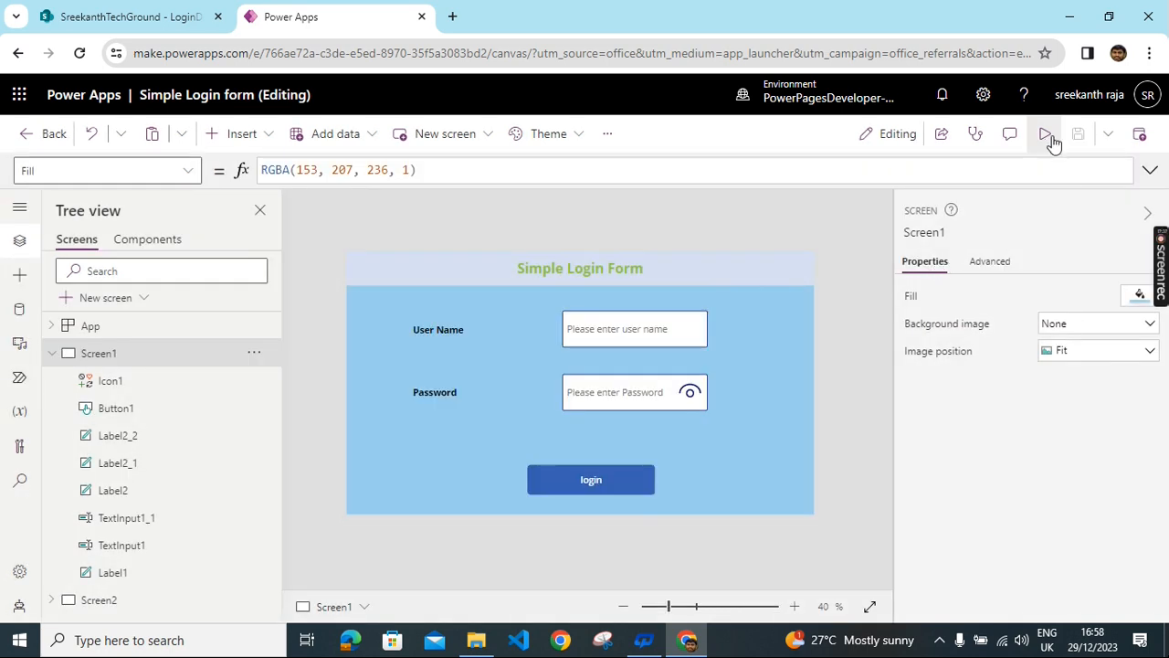
left_click(1047, 134)
left_click(616, 287)
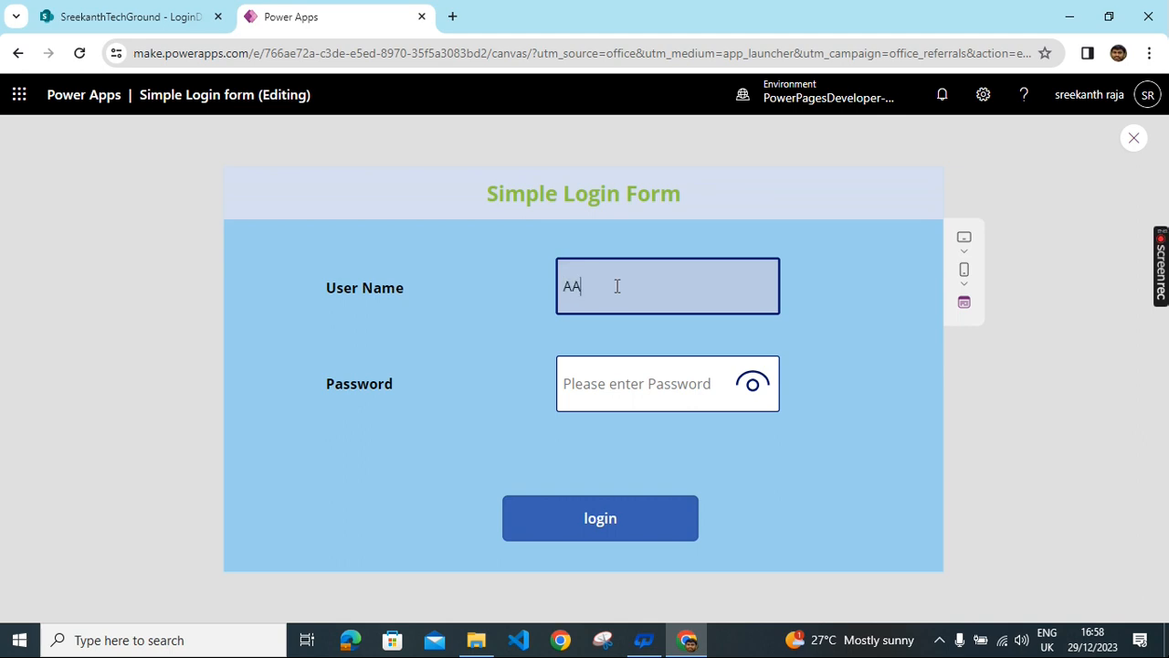
- Enter a password, reveal it with the eye icon, log in to the welcome screen, then exit preview
left_click(613, 384)
type("•")
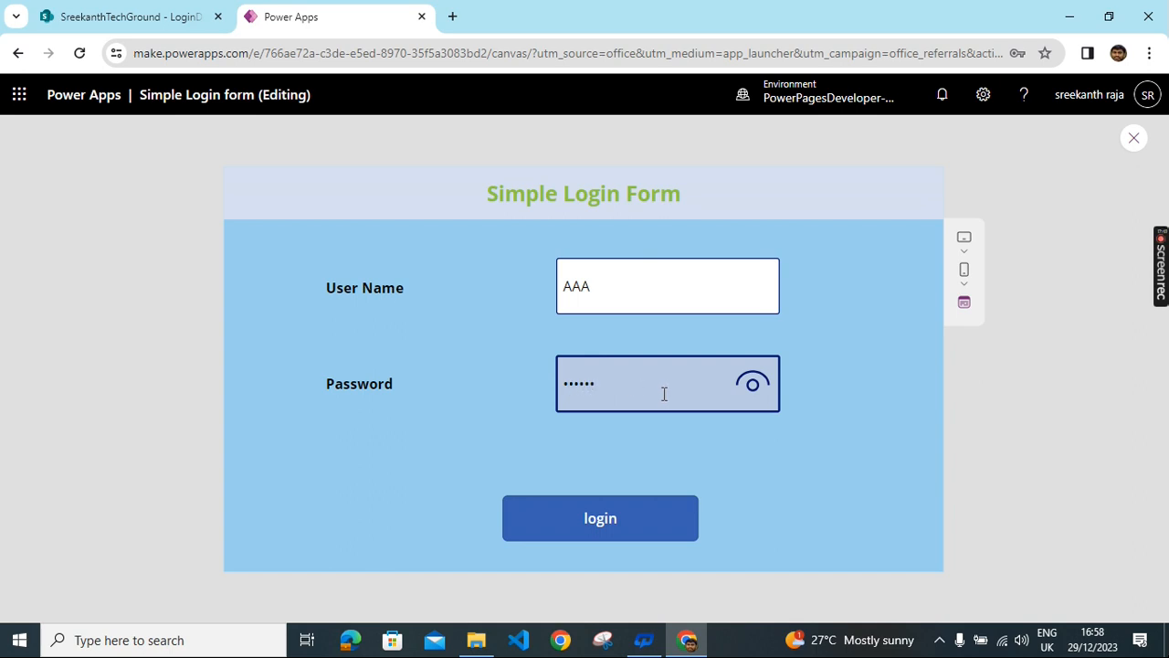
left_click(754, 385)
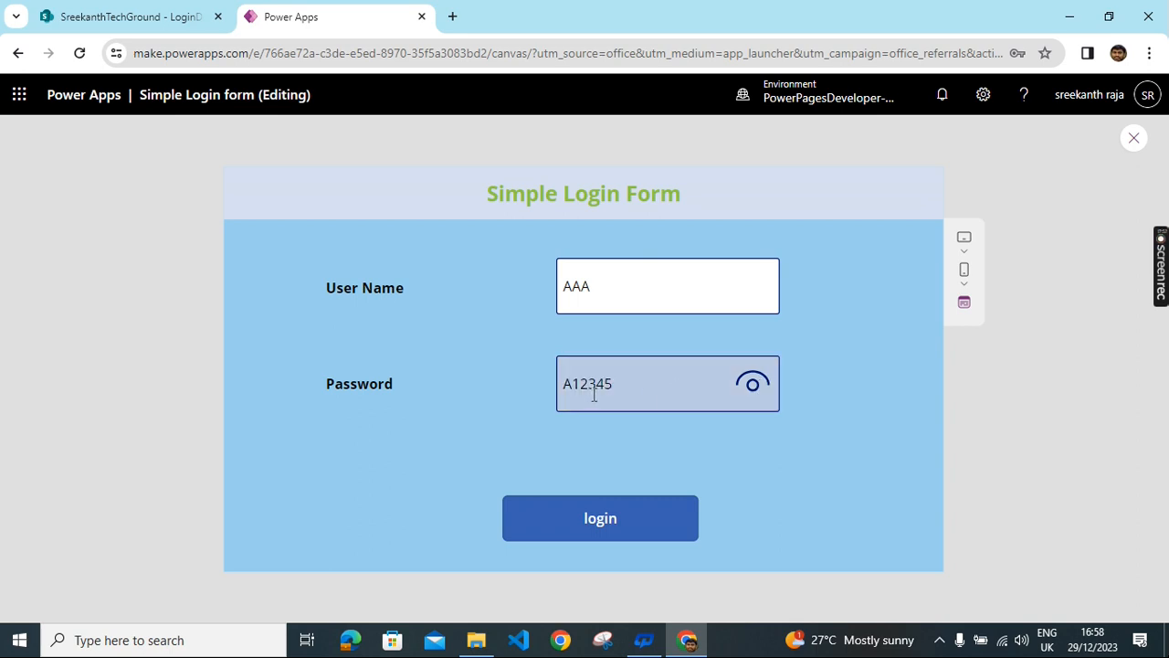
left_click(617, 537)
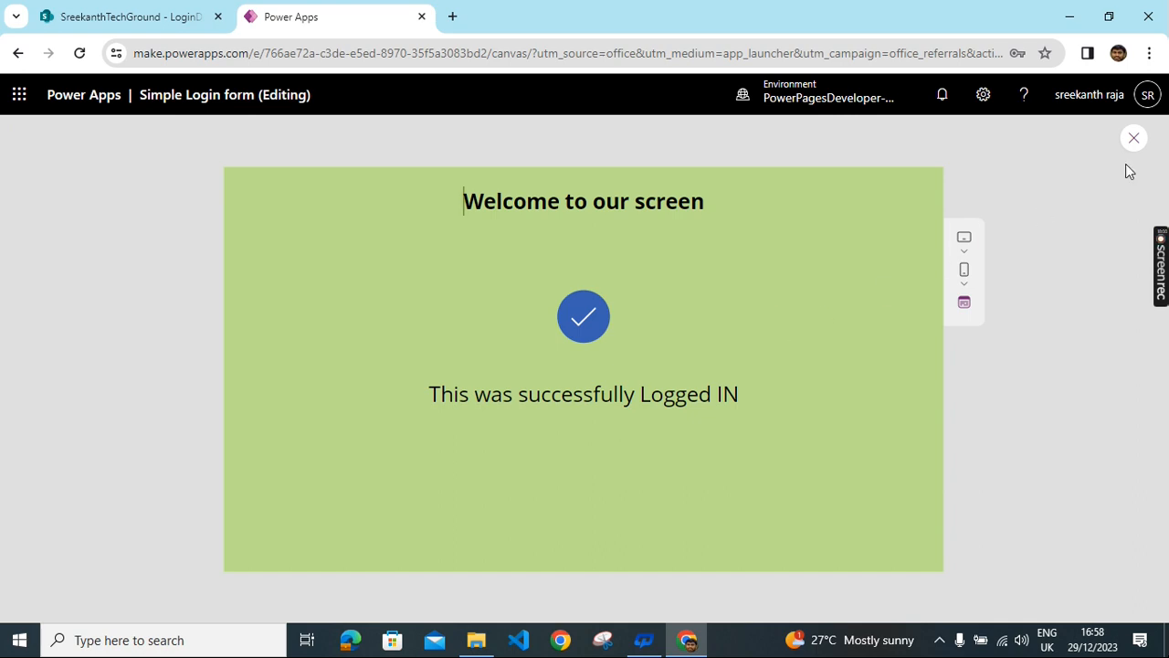
left_click(1133, 138)
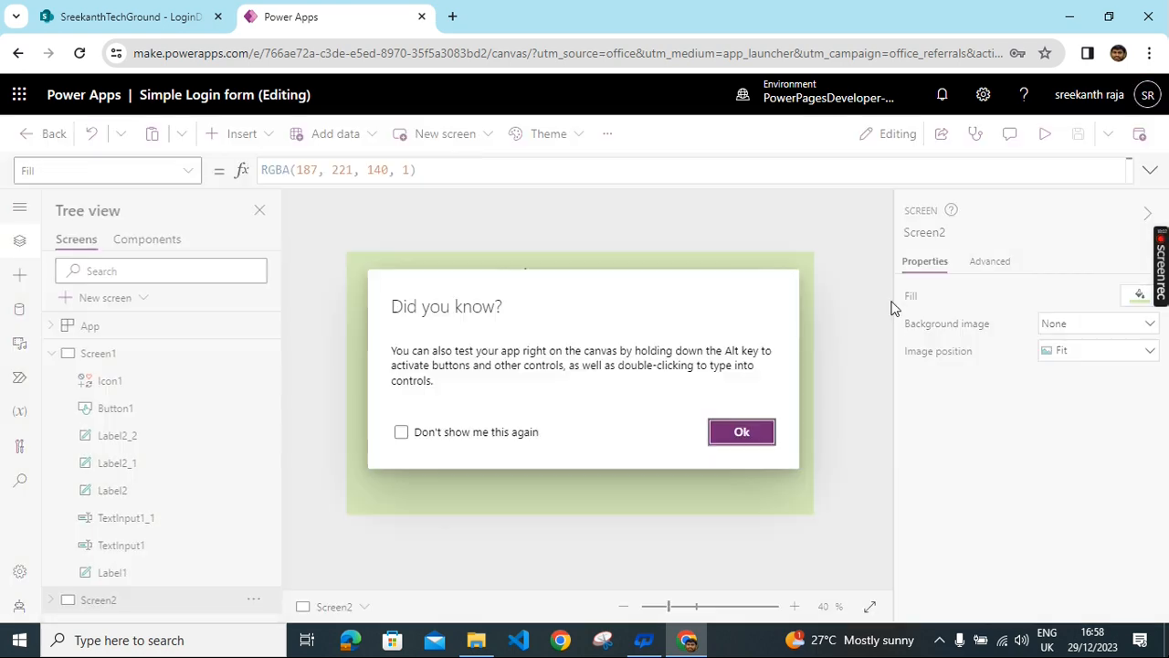
left_click(737, 445)
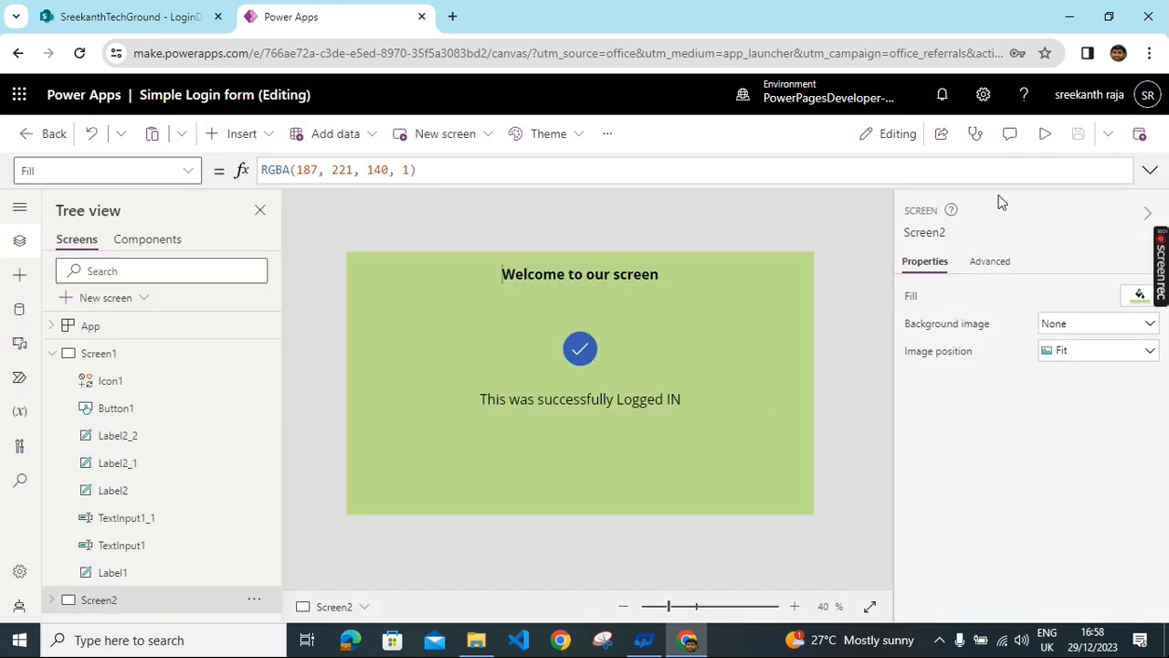
- Restart the preview from the login form screen
left_click(1044, 137)
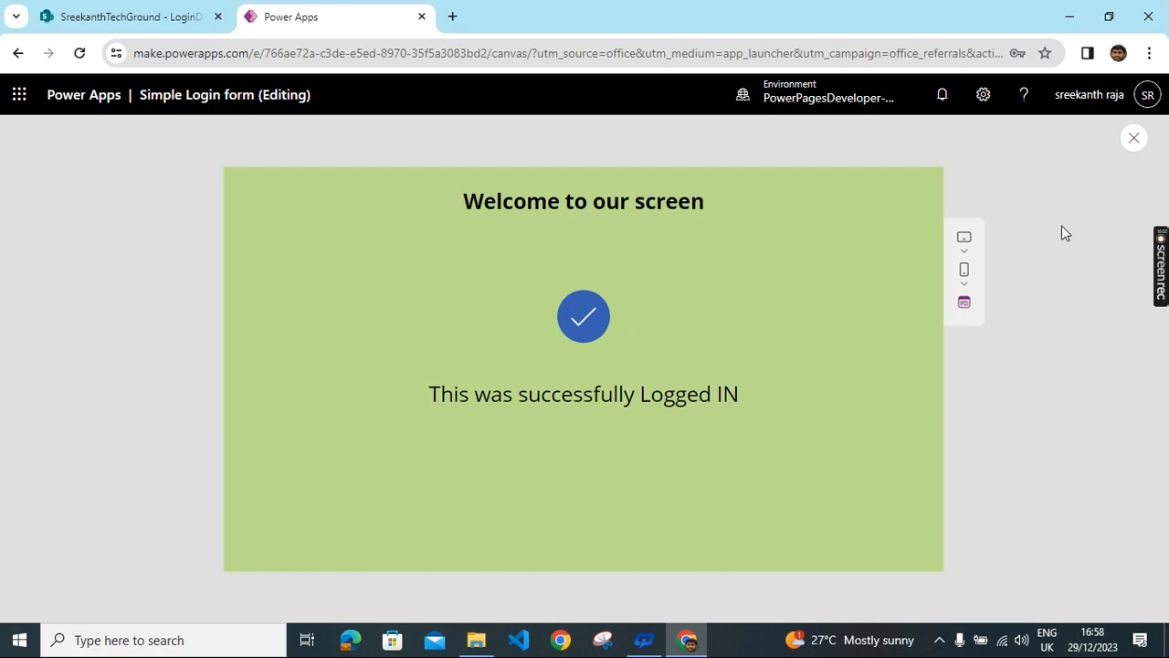
left_click(1134, 138)
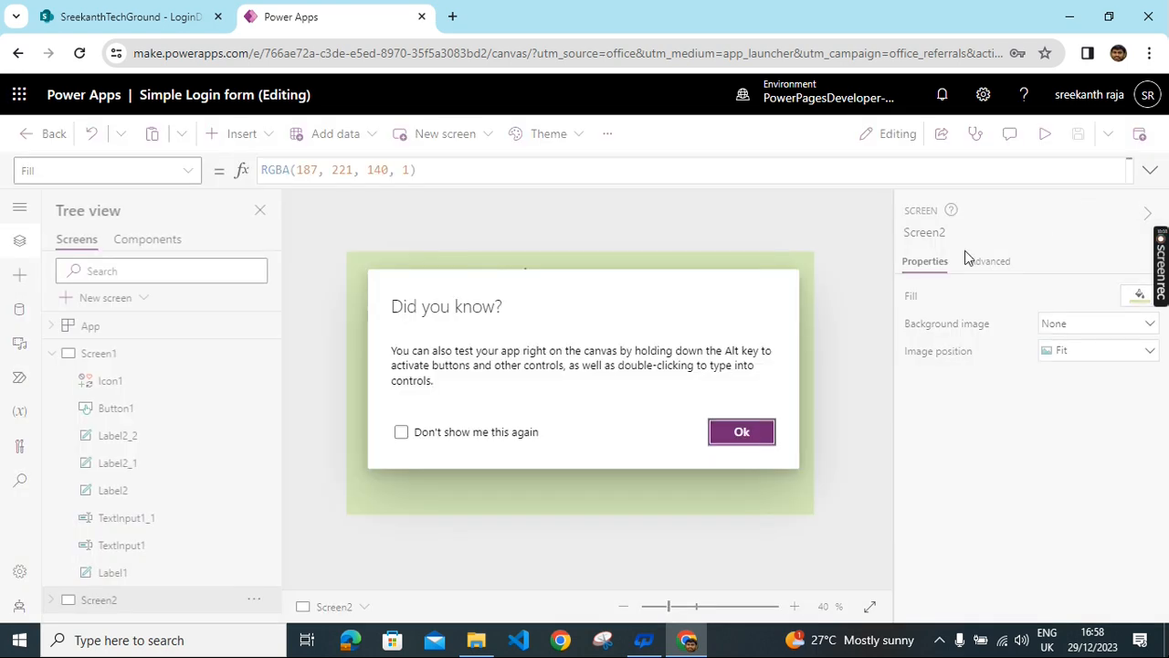
left_click(729, 444)
left_click(119, 356)
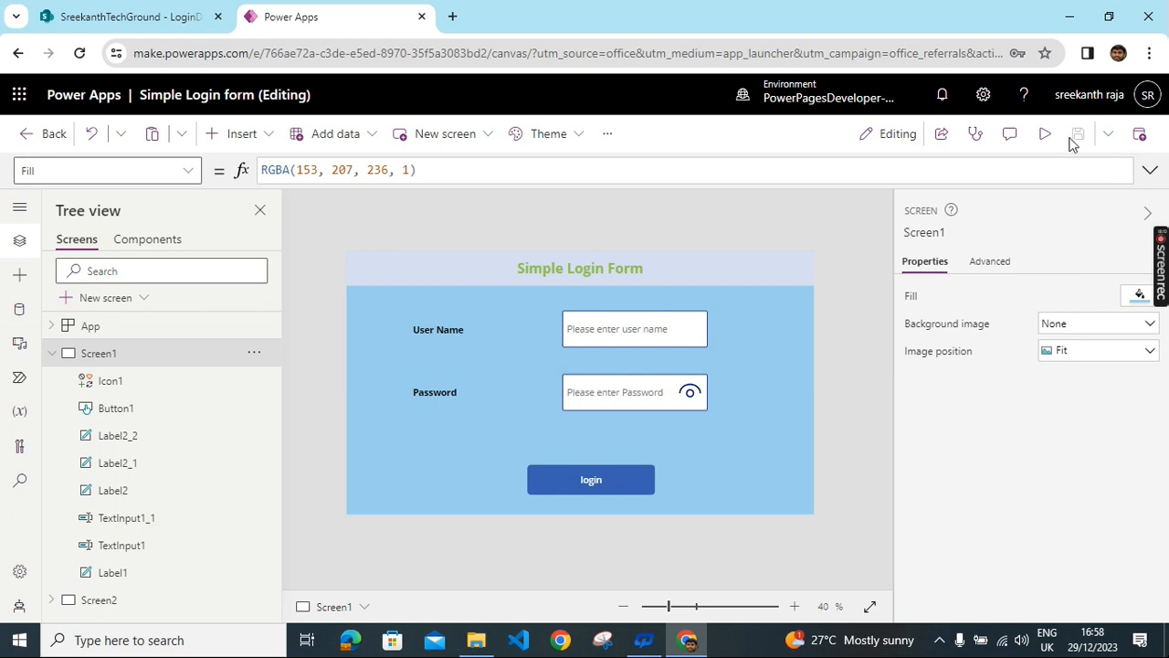
left_click(1042, 137)
- Submit wrong credentials (user 'zvzxgsa' and a wrong password), revealing the password, to show the error message
left_click(596, 295)
type("zvzxgsa")
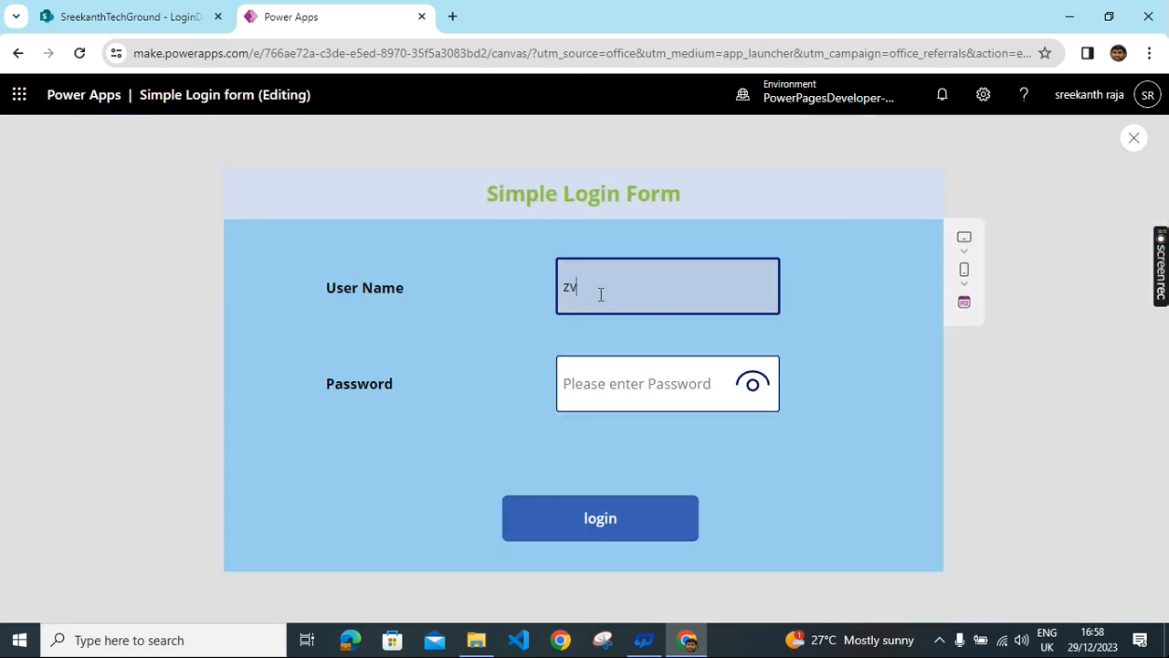
left_click(609, 374)
type("123456")
left_click(758, 391)
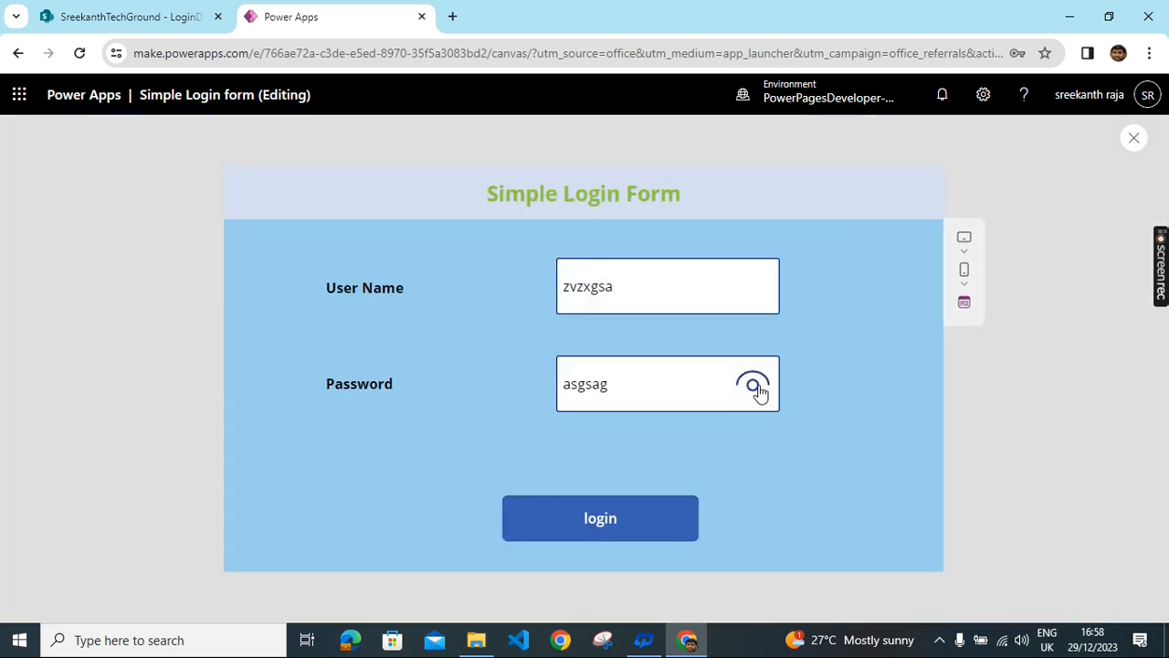
left_click(609, 525)
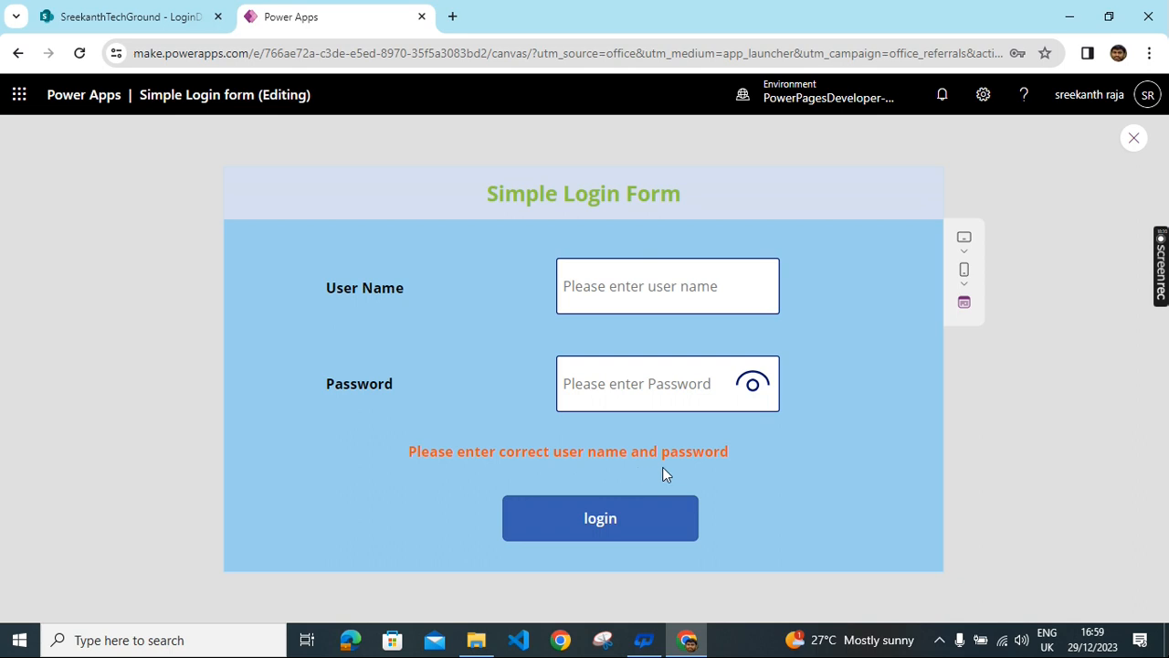
- Correct the credentials and log in to reach the green welcome screen
left_click(645, 281)
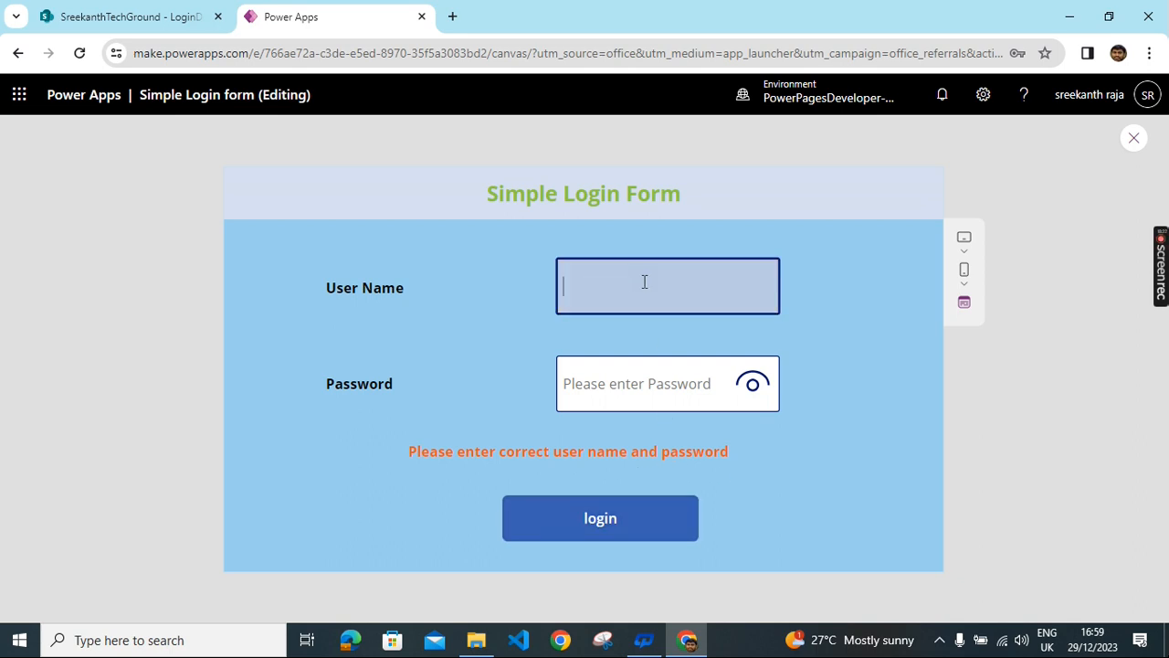
left_click(625, 389)
type("A12345")
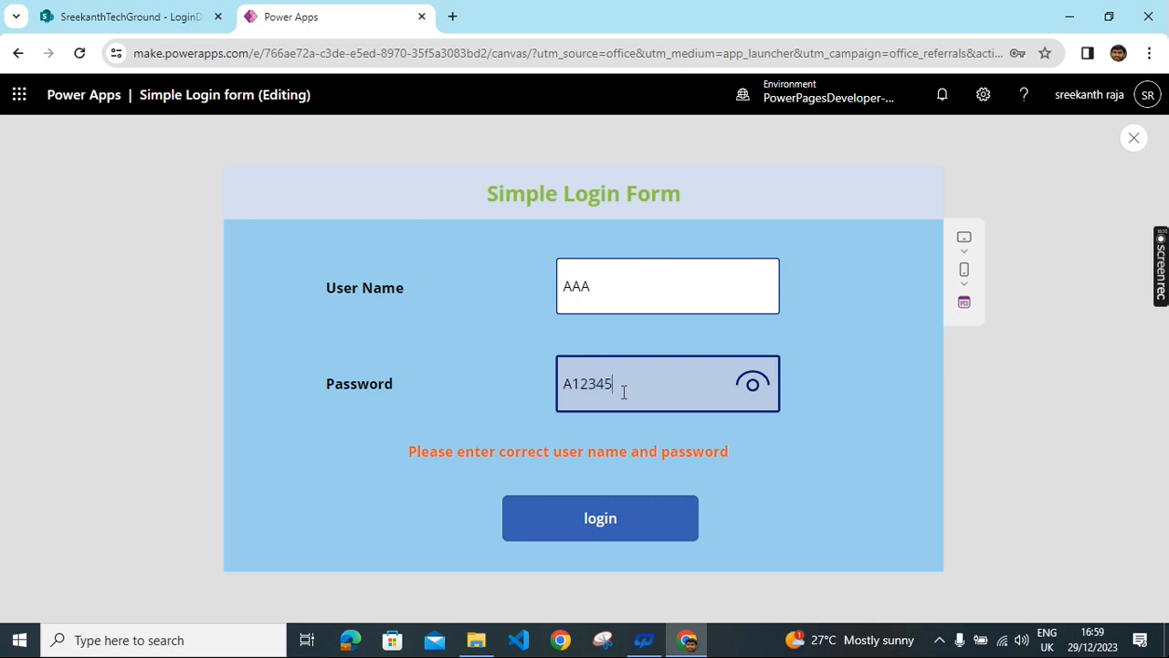
left_click(634, 530)
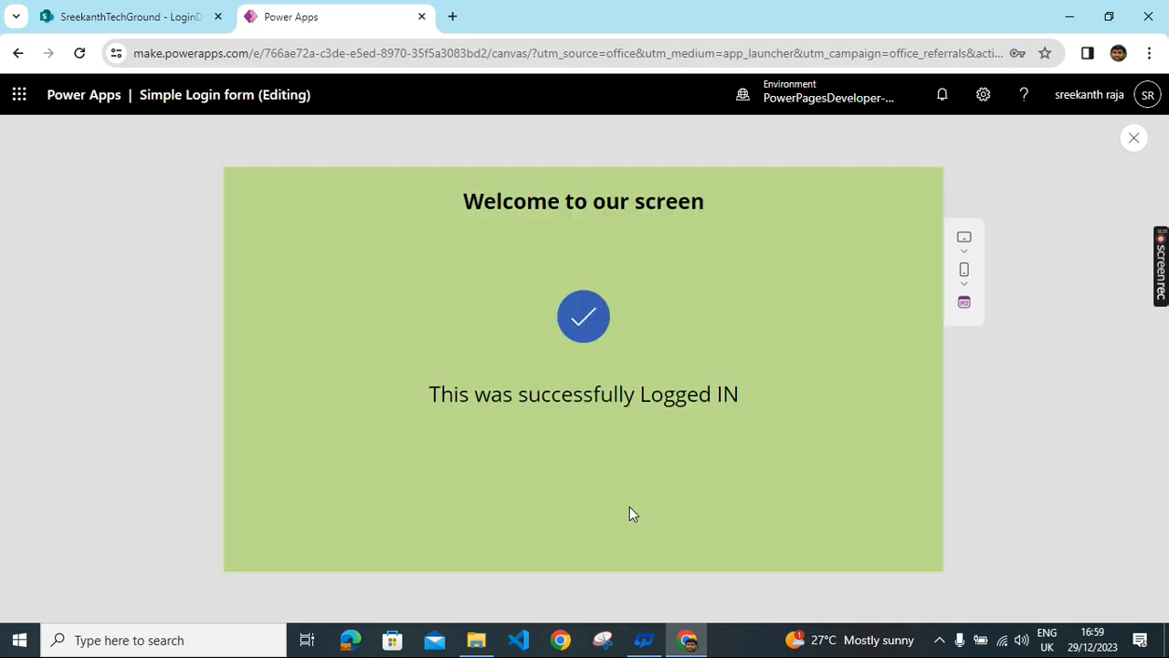